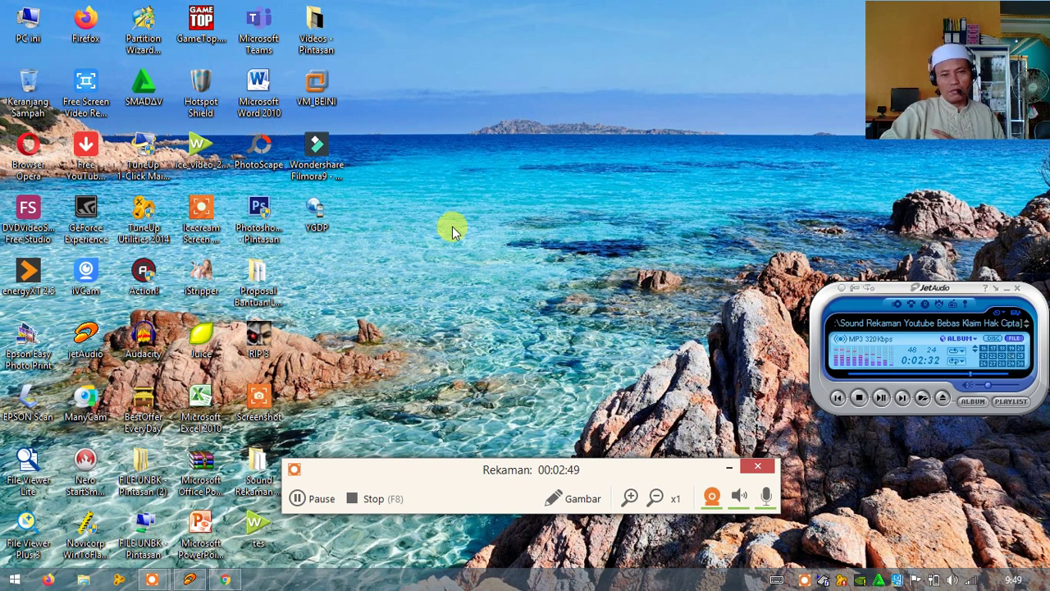
Launch Word 2010 and open the recent 'Soal UTS BIND Klas 9 Sems 1 tahun 2020 Online' document
{"action": "double_click", "coordinate": [256, 91]}
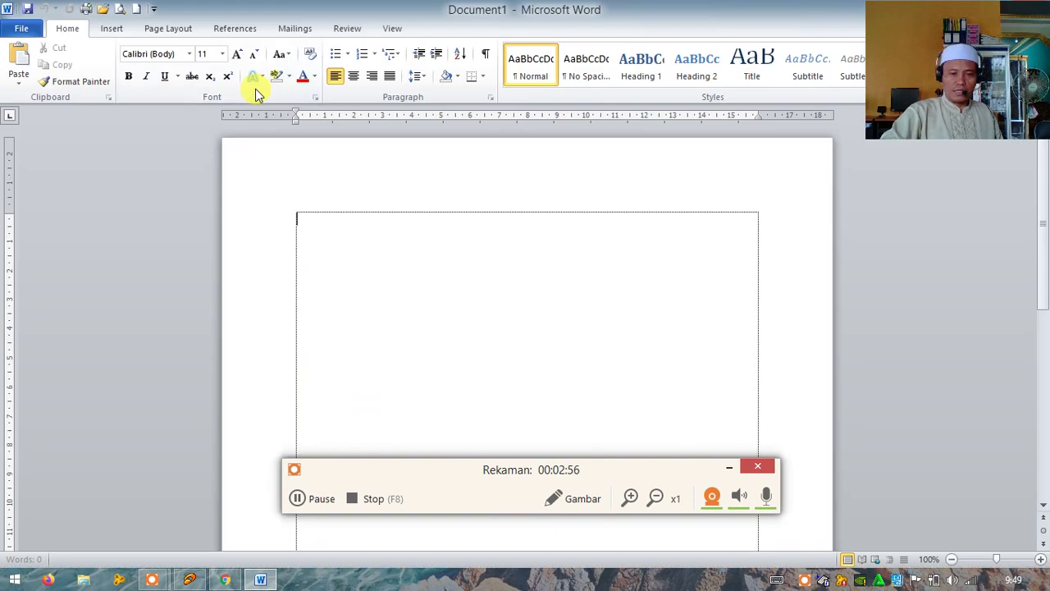
{"action": "left_click", "coordinate": [23, 30]}
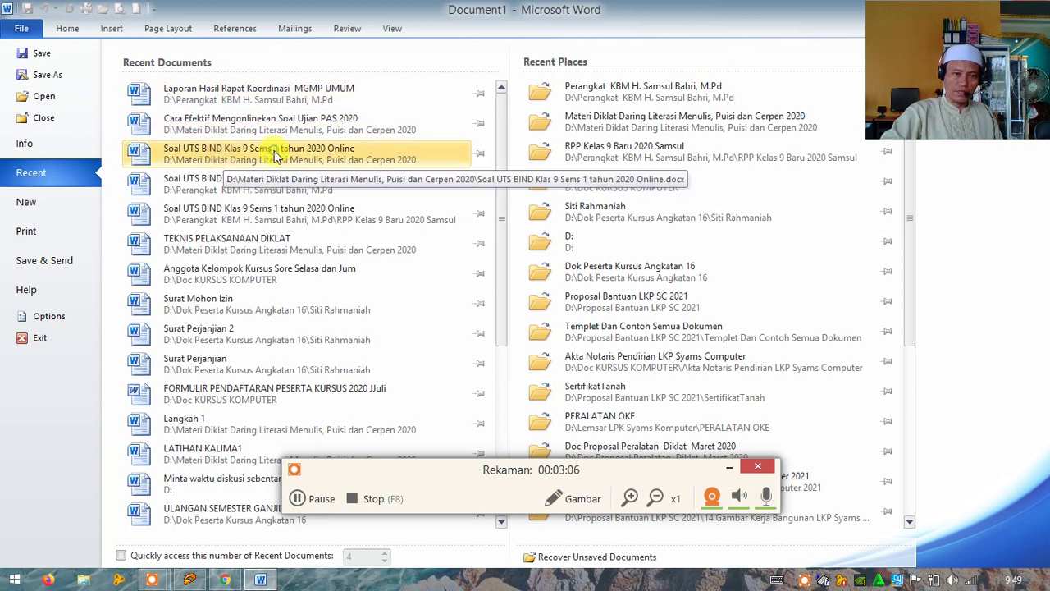
{"action": "left_click", "coordinate": [274, 150]}
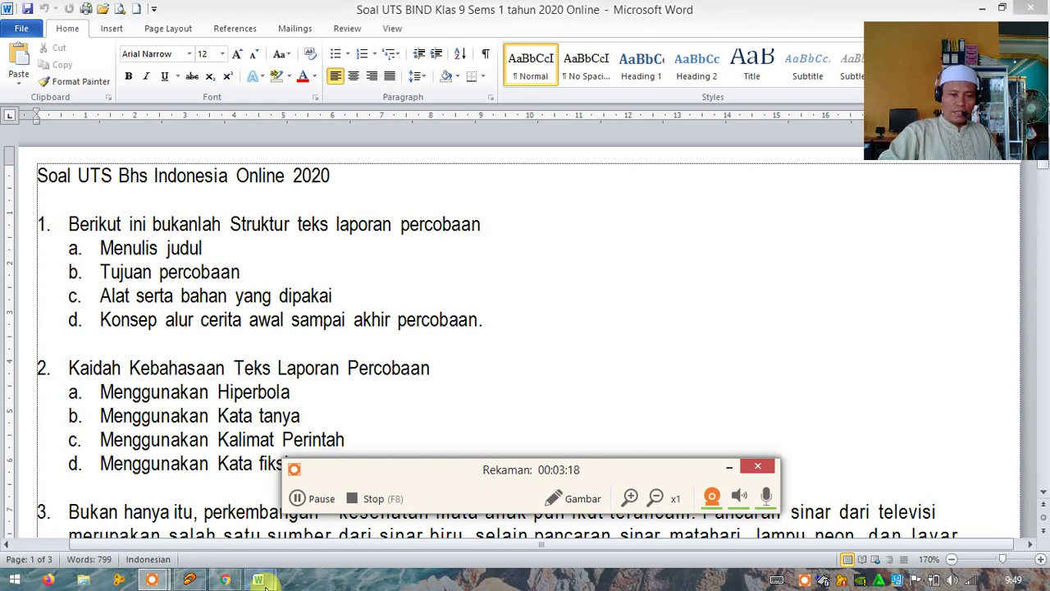
Close the blank Document1 window and minimize Word to the desktop
{"action": "mouse_move", "coordinate": [262, 580]}
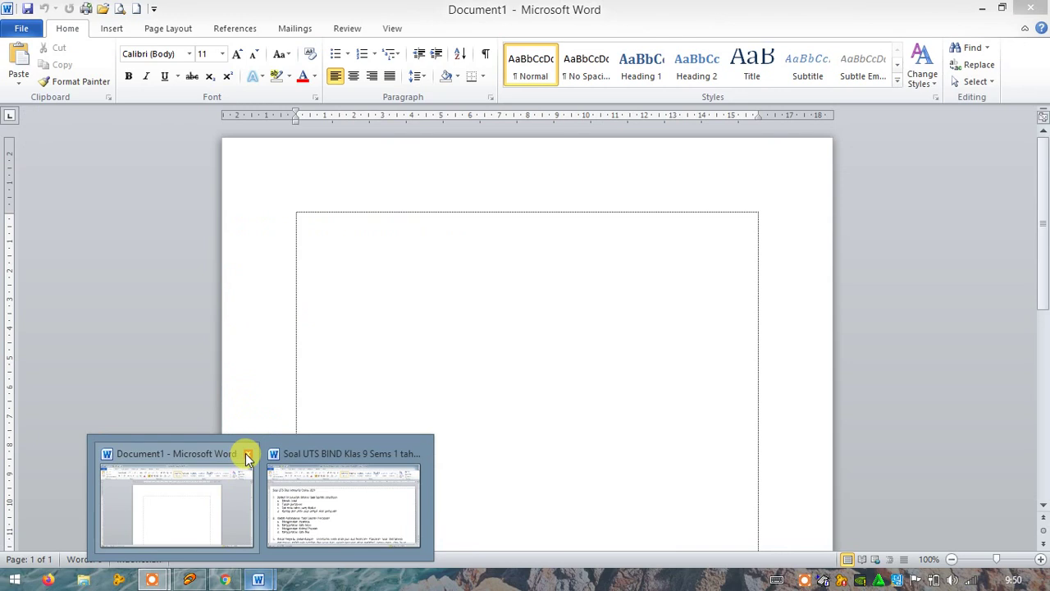
{"action": "left_click", "coordinate": [248, 454]}
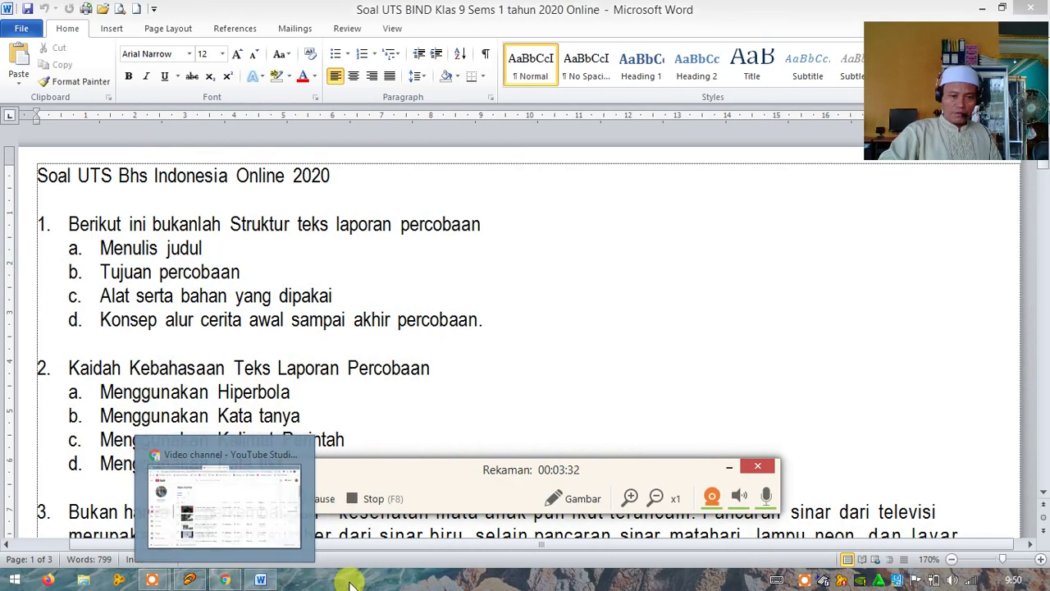
{"action": "left_click", "coordinate": [258, 581]}
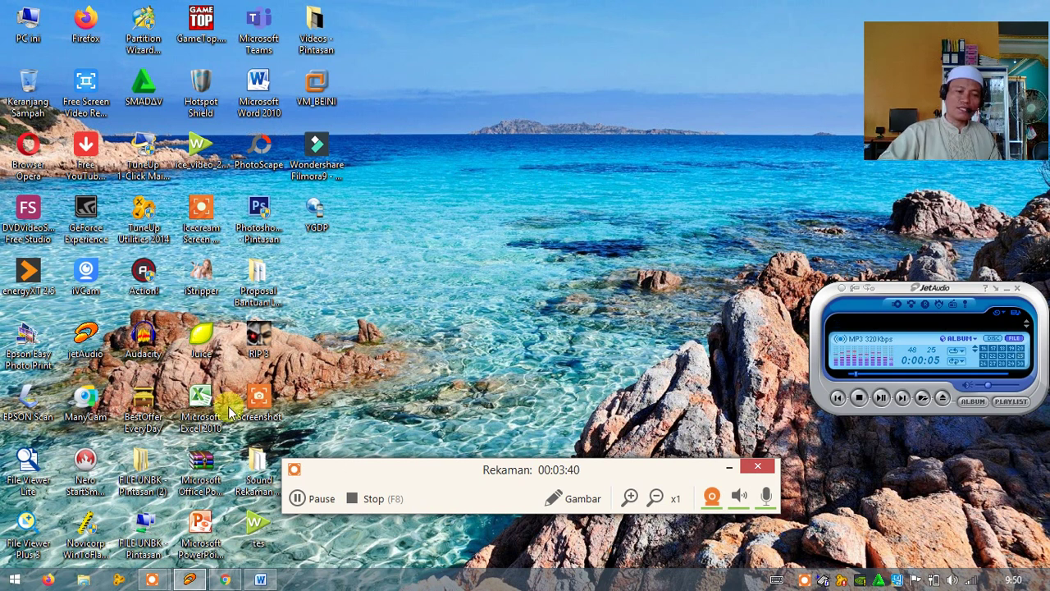
{"action": "mouse_move", "coordinate": [259, 583]}
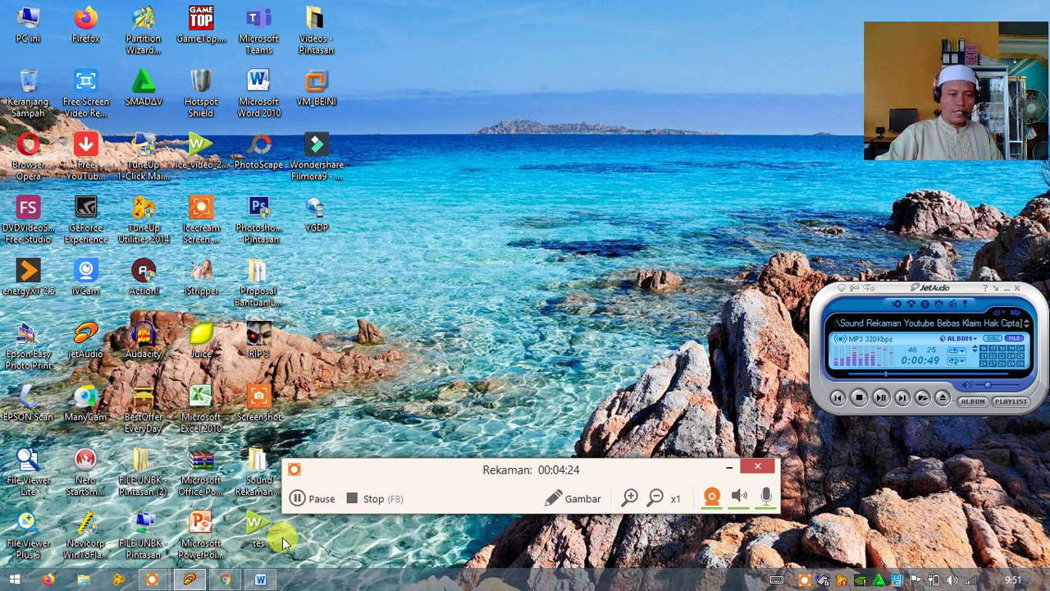
{"action": "left_click", "coordinate": [260, 579]}
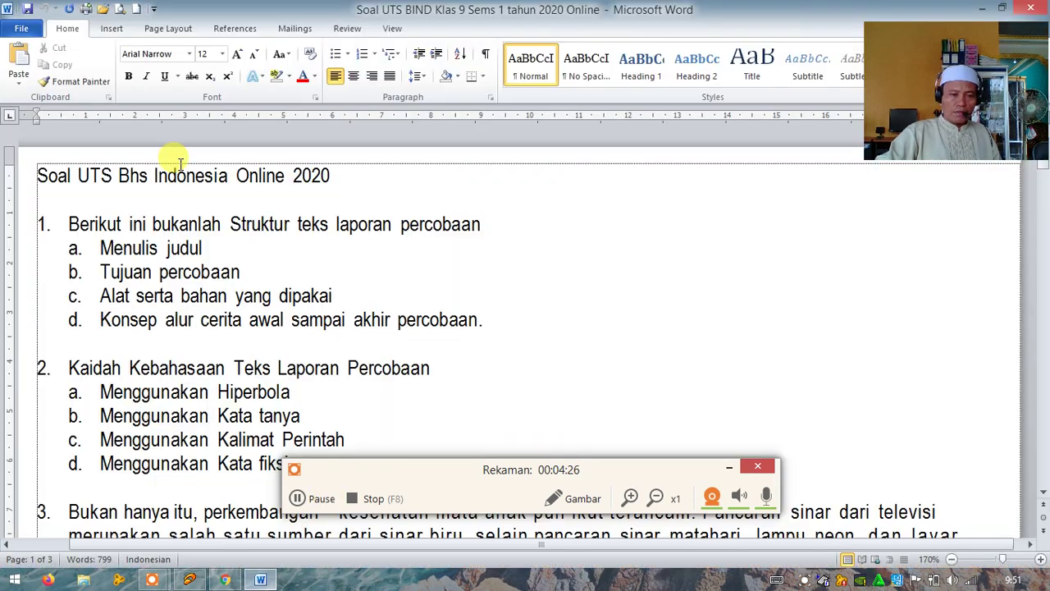
{"action": "left_click", "coordinate": [71, 223]}
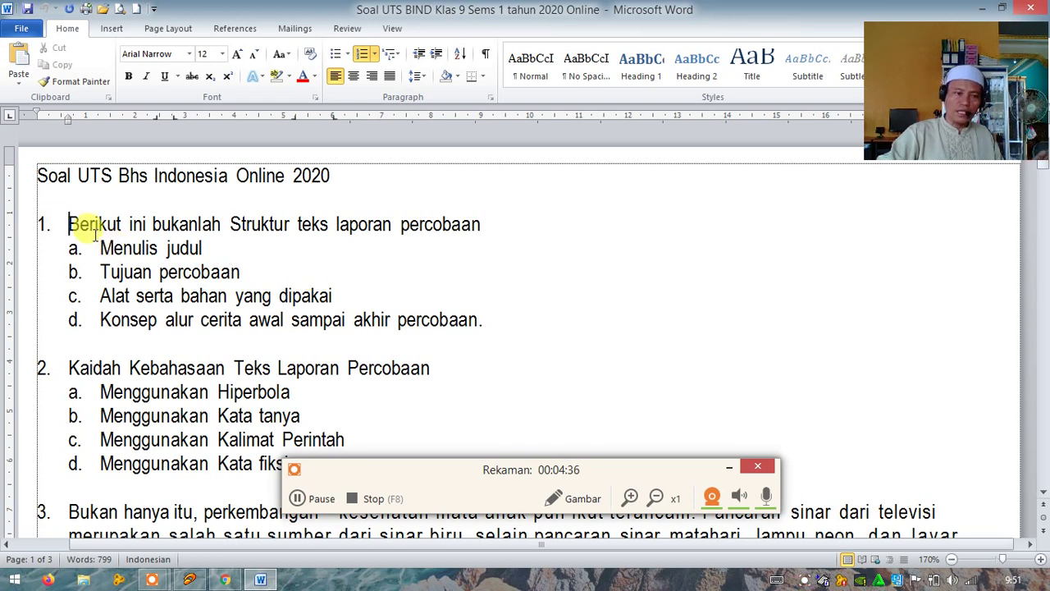
{"action": "left_click", "coordinate": [981, 8]}
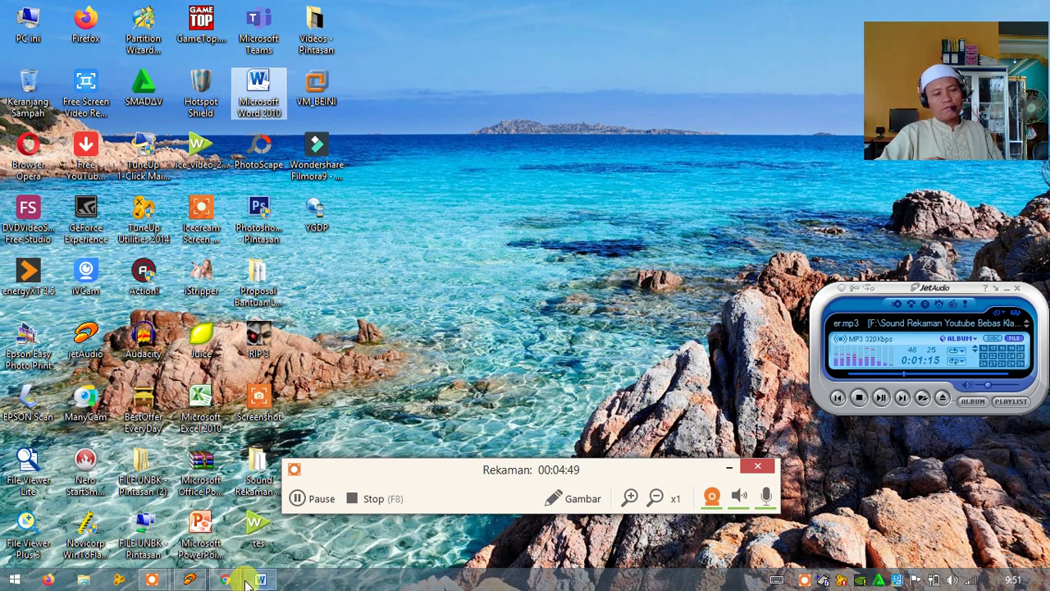
{"action": "mouse_move", "coordinate": [233, 582]}
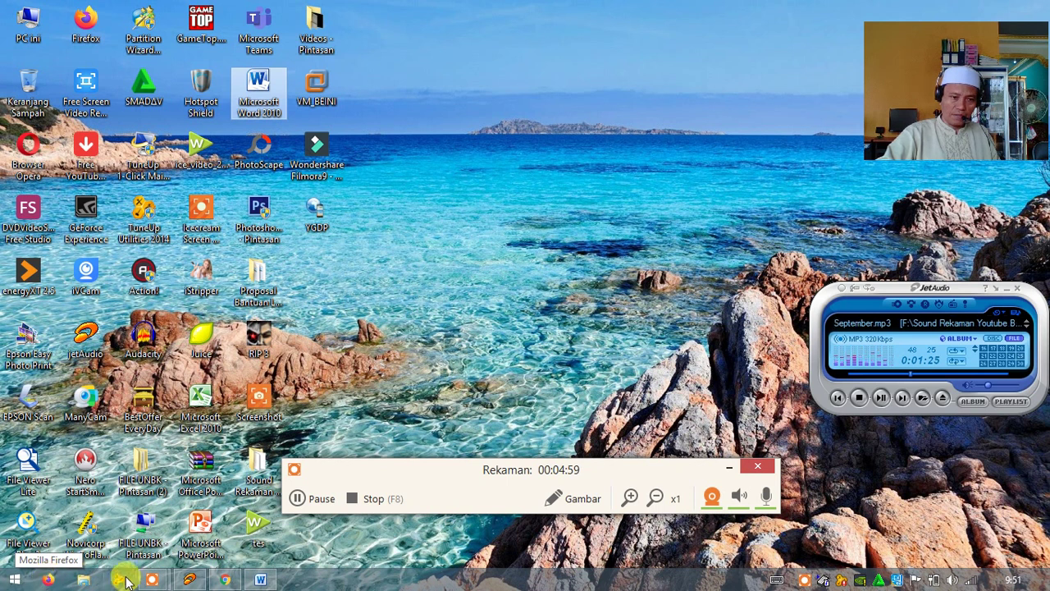
{"action": "mouse_move", "coordinate": [149, 580]}
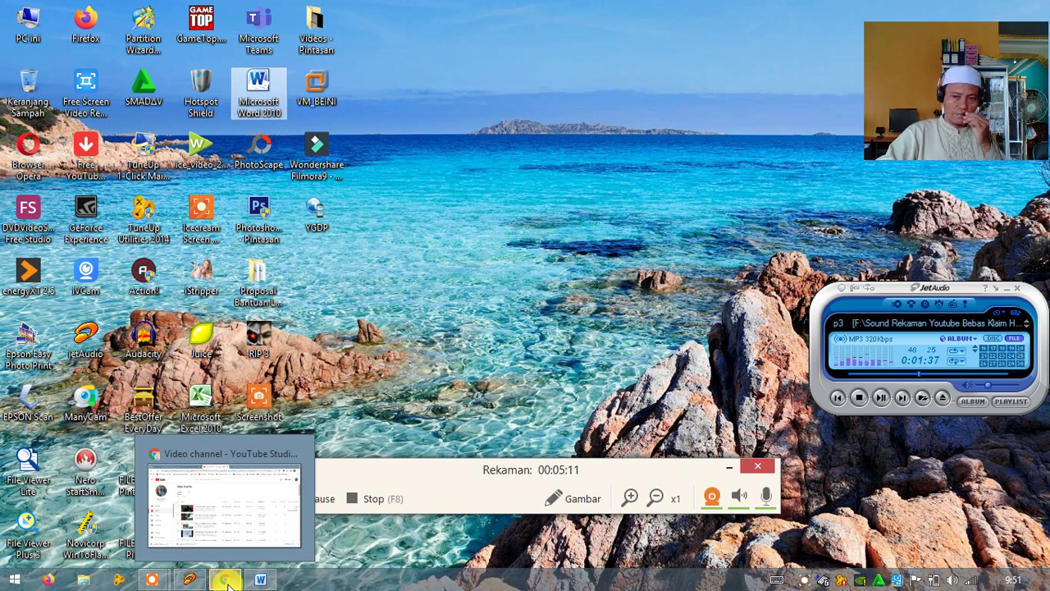
In Chrome, cycle through the WhatsApp, exam form and YouTube Studio tabs, then add a new tab
{"action": "left_click", "coordinate": [225, 580]}
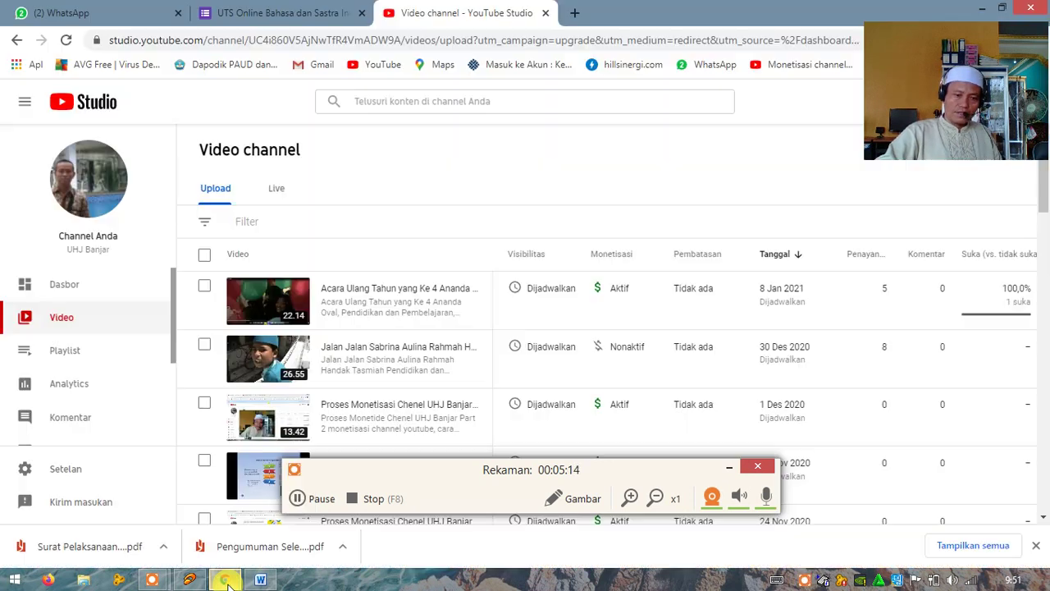
{"action": "left_click", "coordinate": [302, 13]}
{"action": "left_click", "coordinate": [144, 13]}
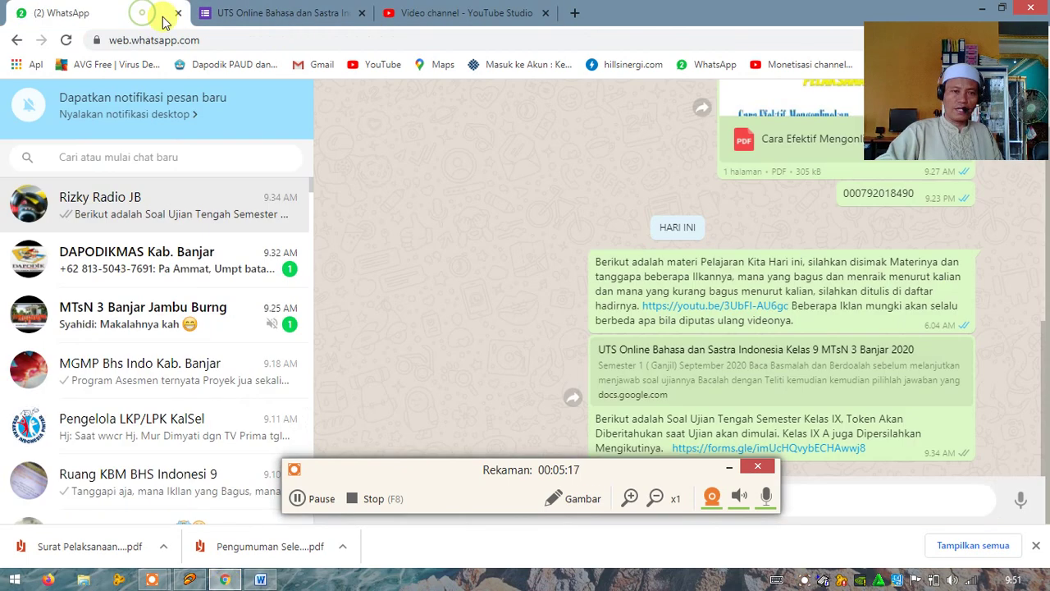
{"action": "left_click", "coordinate": [291, 23]}
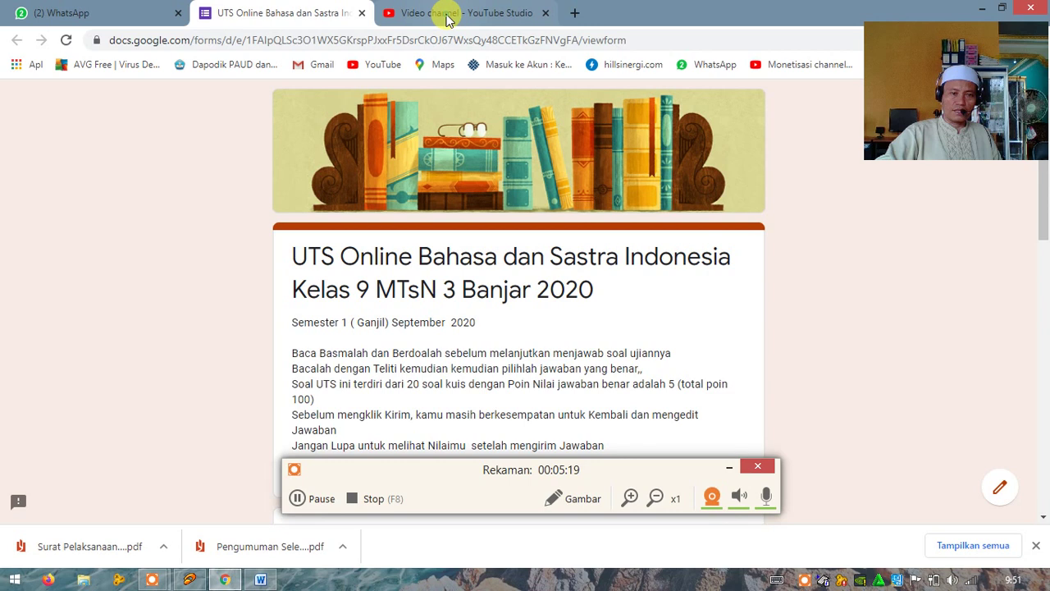
{"action": "left_click", "coordinate": [449, 16]}
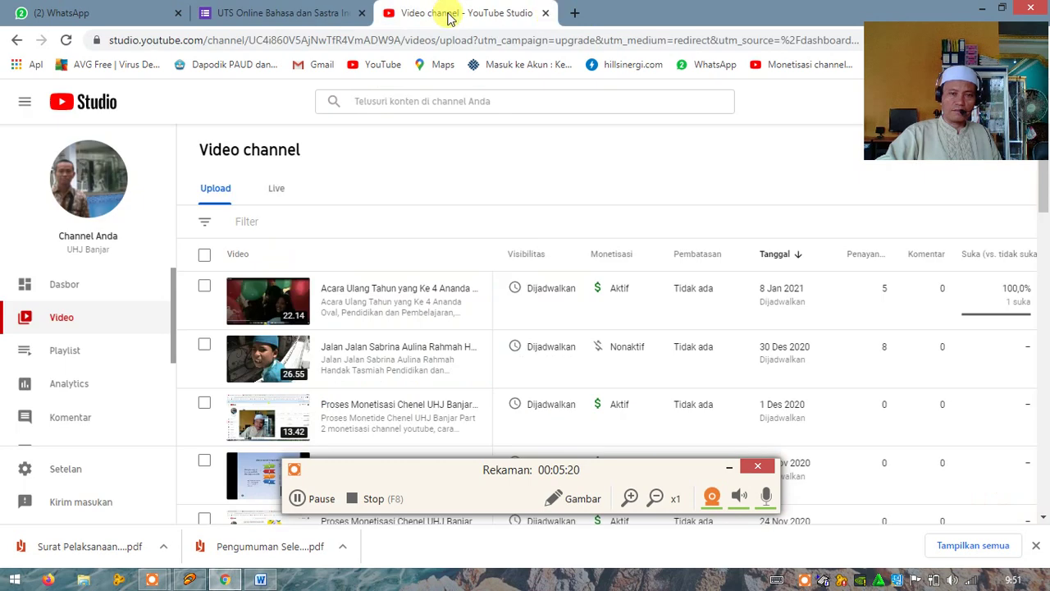
{"action": "left_click", "coordinate": [577, 14]}
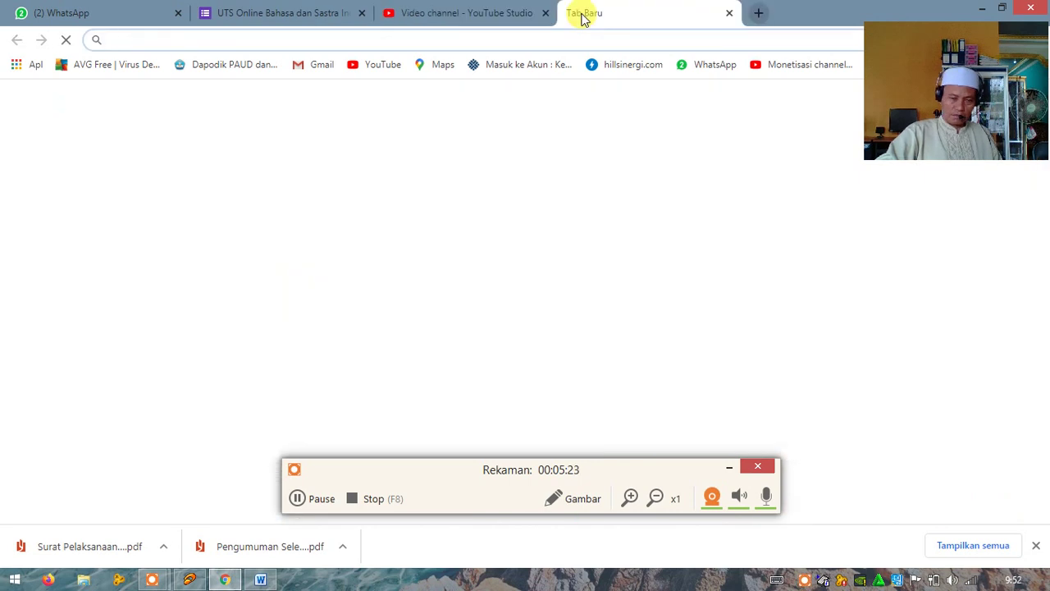
{"action": "left_click_drag", "start_coordinate": [897, 47], "coordinate": [894, 144]}
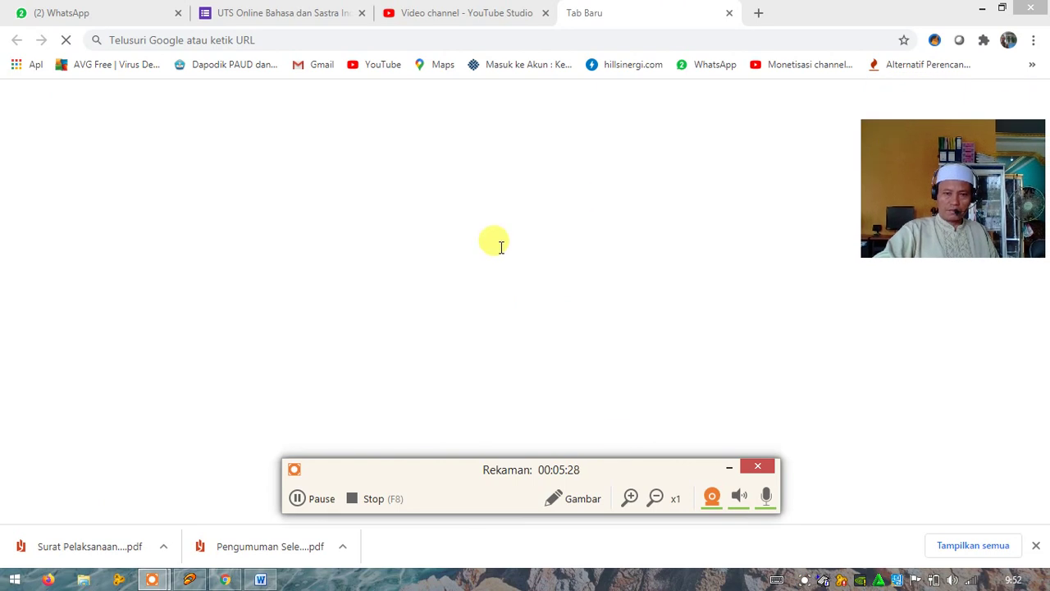
{"action": "left_click", "coordinate": [729, 469]}
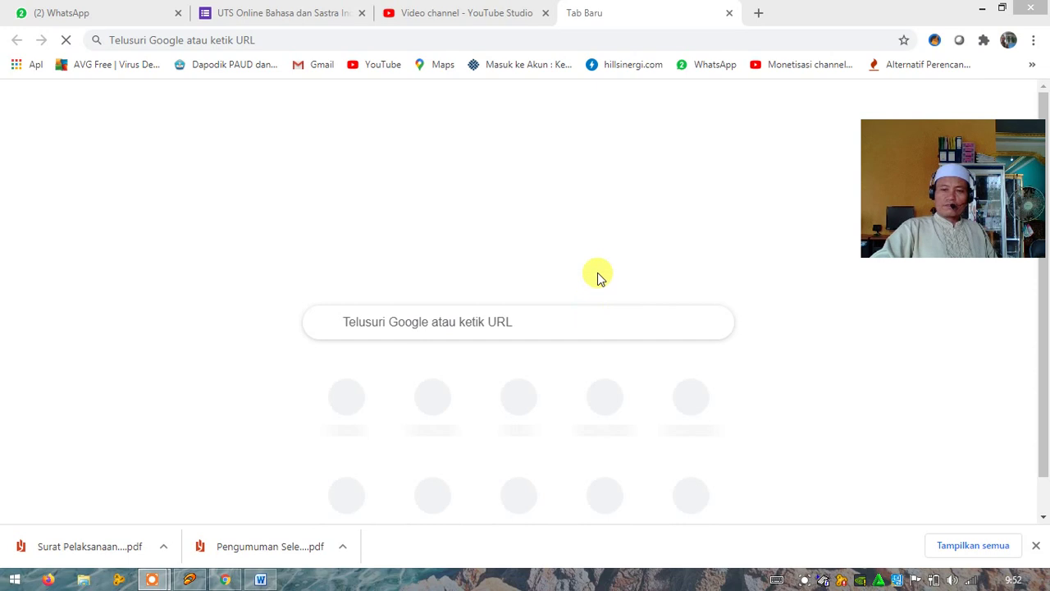
{"action": "left_click_drag", "start_coordinate": [964, 195], "coordinate": [953, 169]}
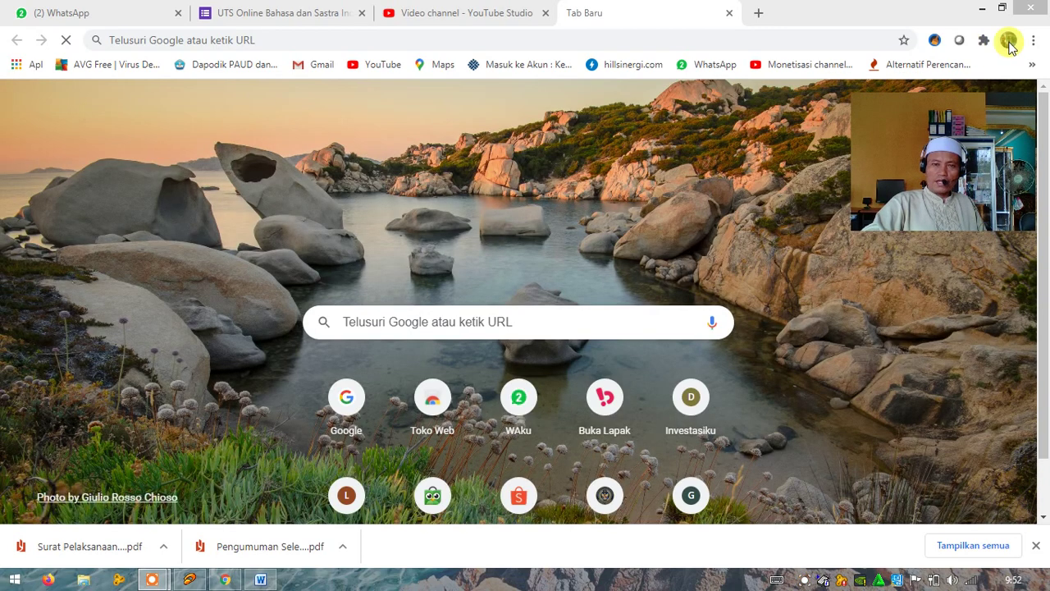
Log out of the YouTube Studio account and close the resulting Google sign-in tab
{"action": "left_click", "coordinate": [459, 17]}
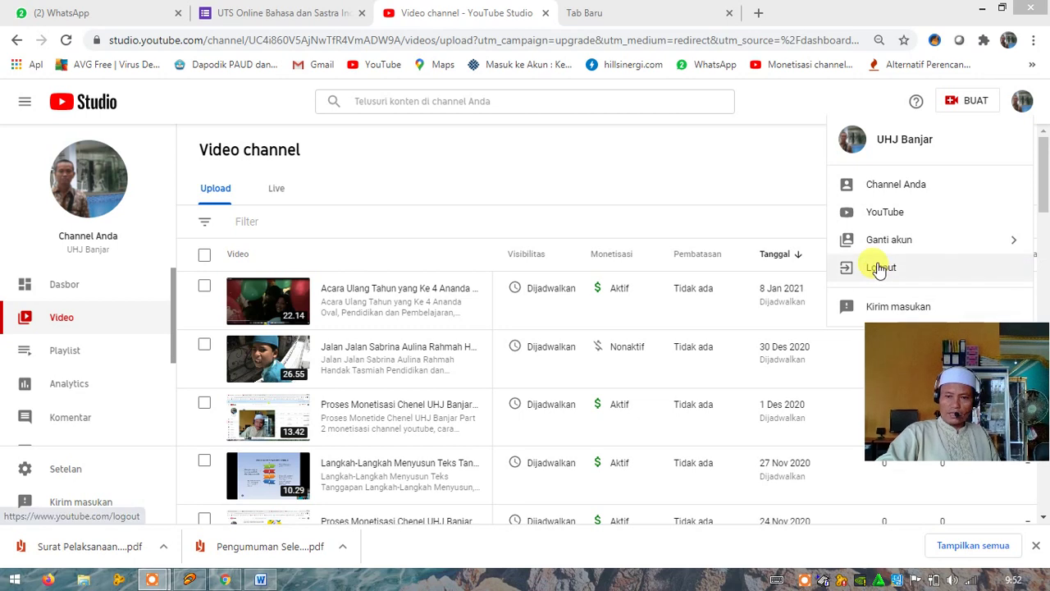
{"action": "left_click", "coordinate": [878, 269]}
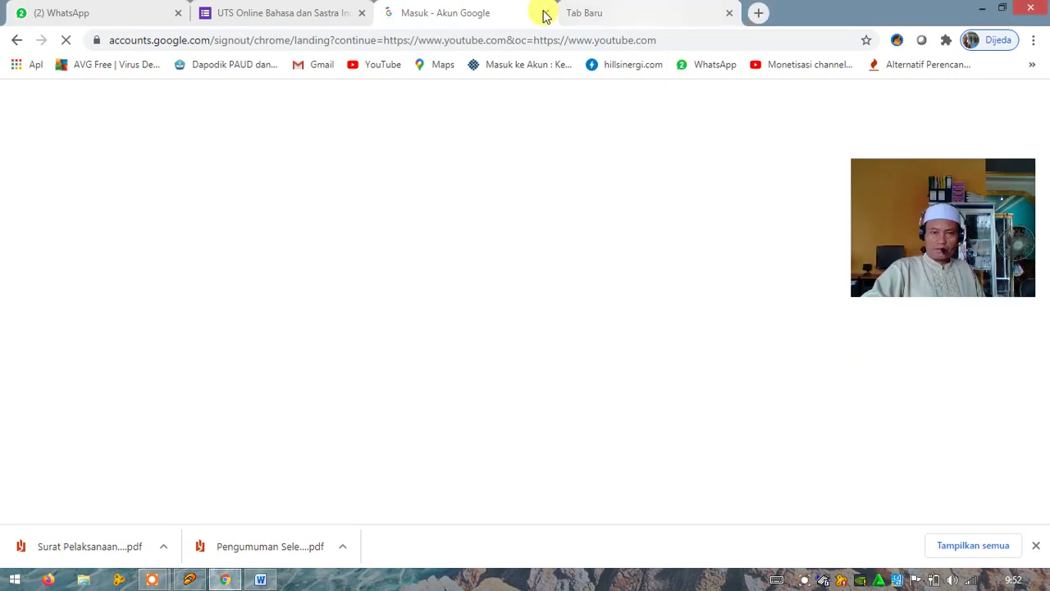
{"action": "left_click", "coordinate": [543, 15]}
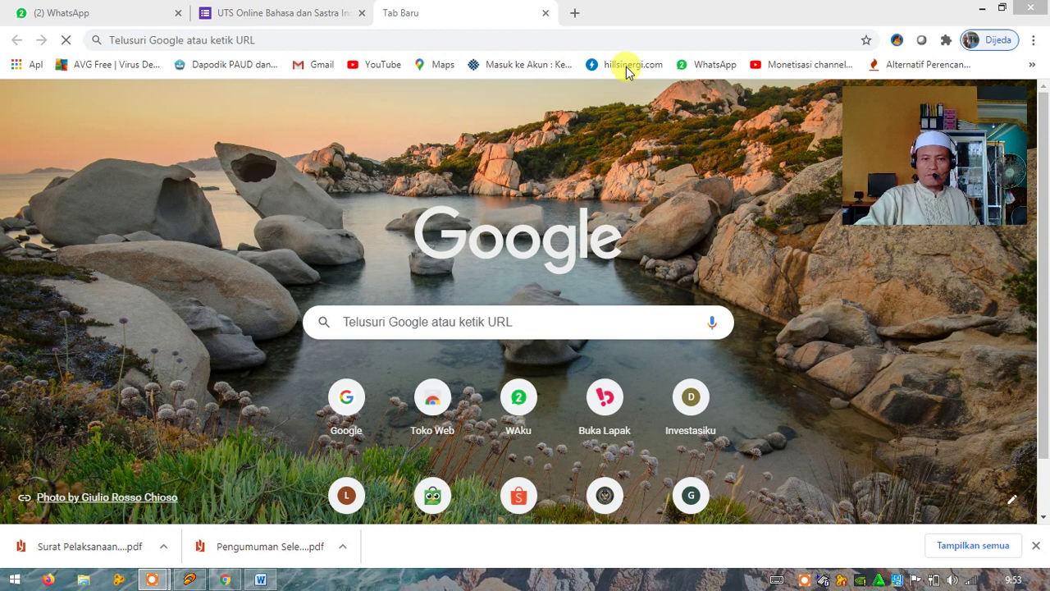
Replace the empty tab with a fresh new tab showing the Google start page
{"action": "middle_click", "coordinate": [438, 17]}
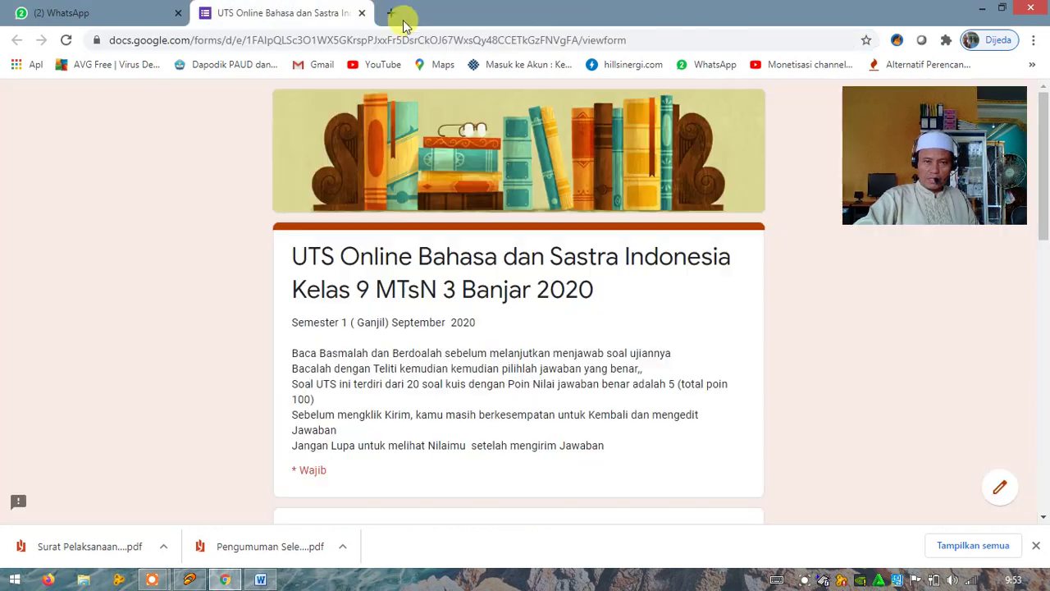
{"action": "left_click", "coordinate": [394, 14]}
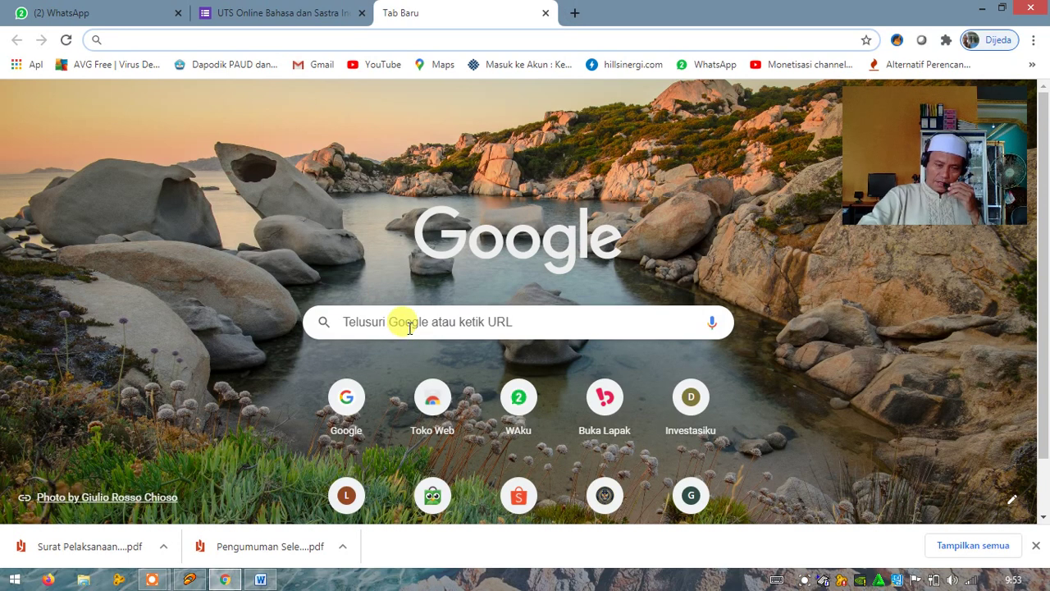
{"action": "left_click", "coordinate": [409, 326]}
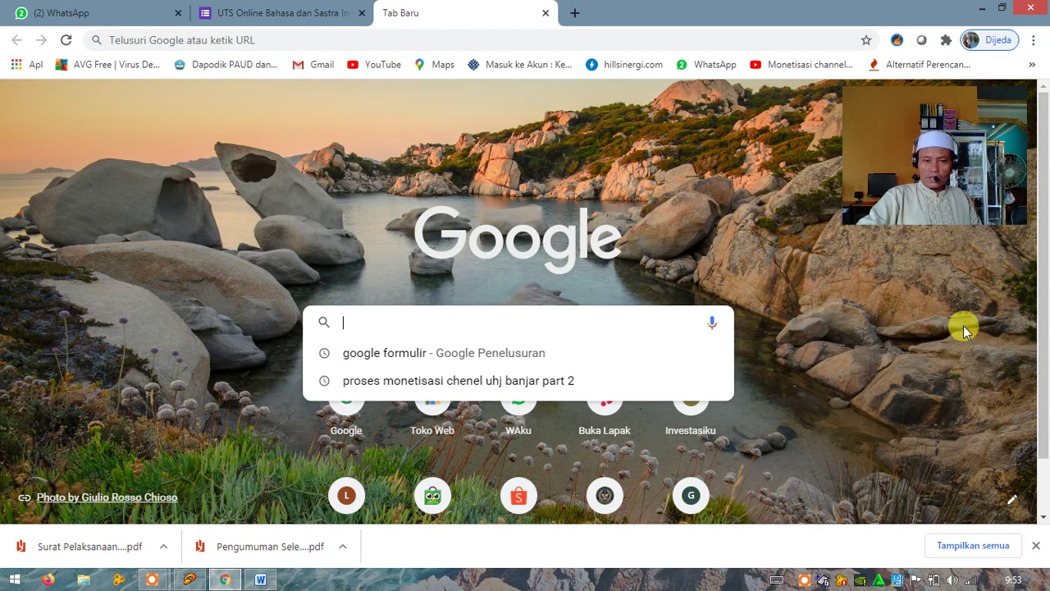
{"action": "left_click", "coordinate": [963, 325]}
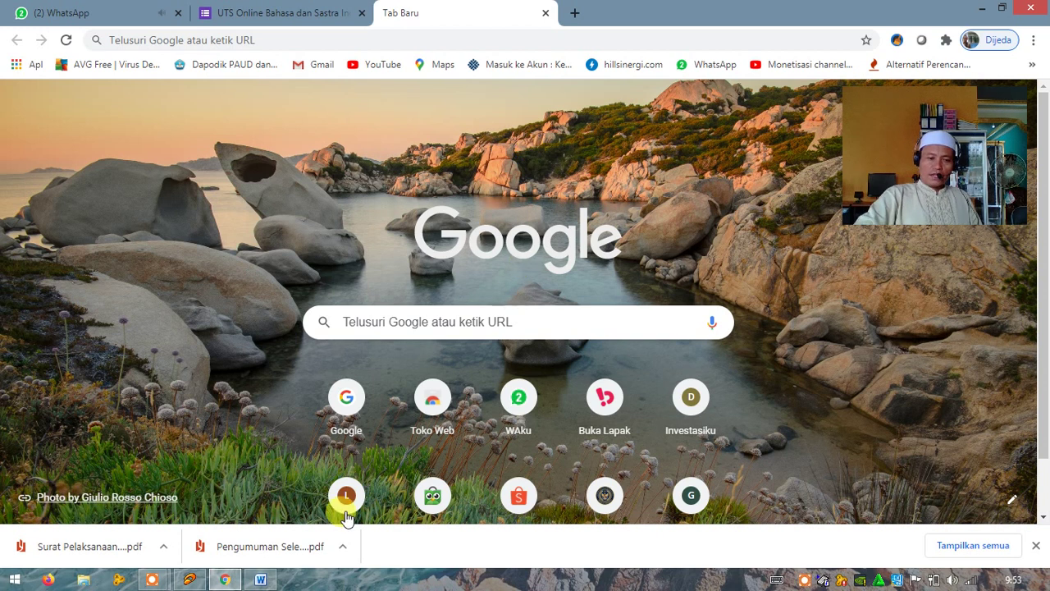
{"action": "mouse_move", "coordinate": [262, 582]}
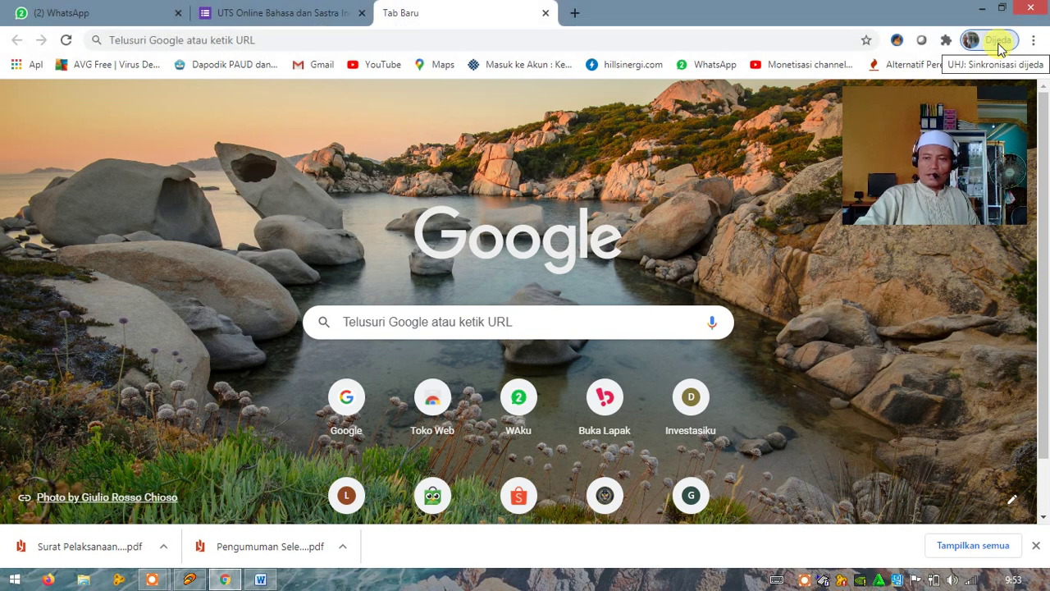
From the Chrome profile menu, choose 'Login sekali lagi' to resume paused sync
{"action": "left_click", "coordinate": [999, 43]}
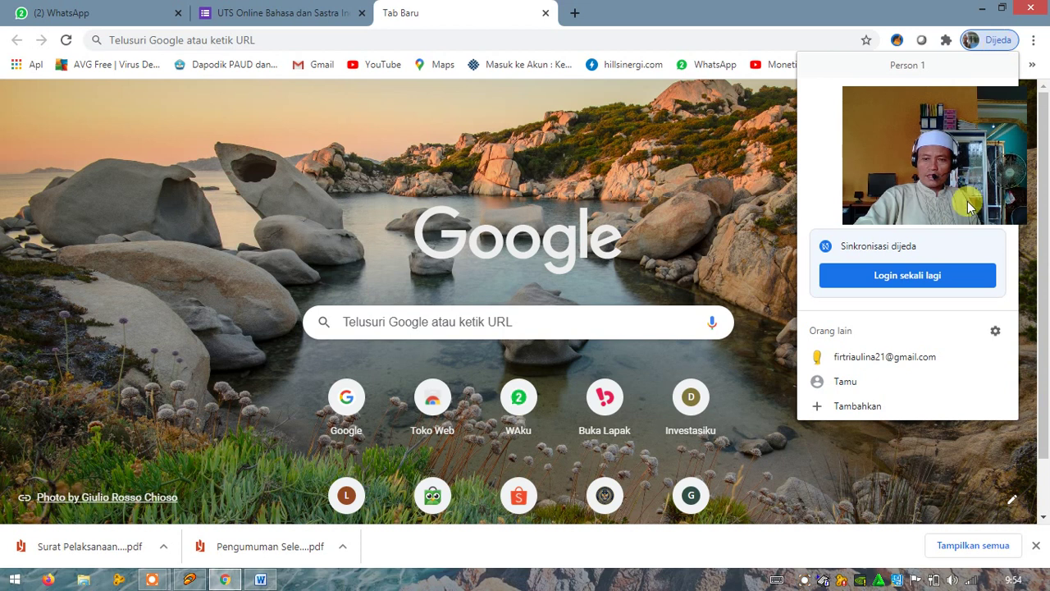
{"action": "left_click", "coordinate": [931, 402]}
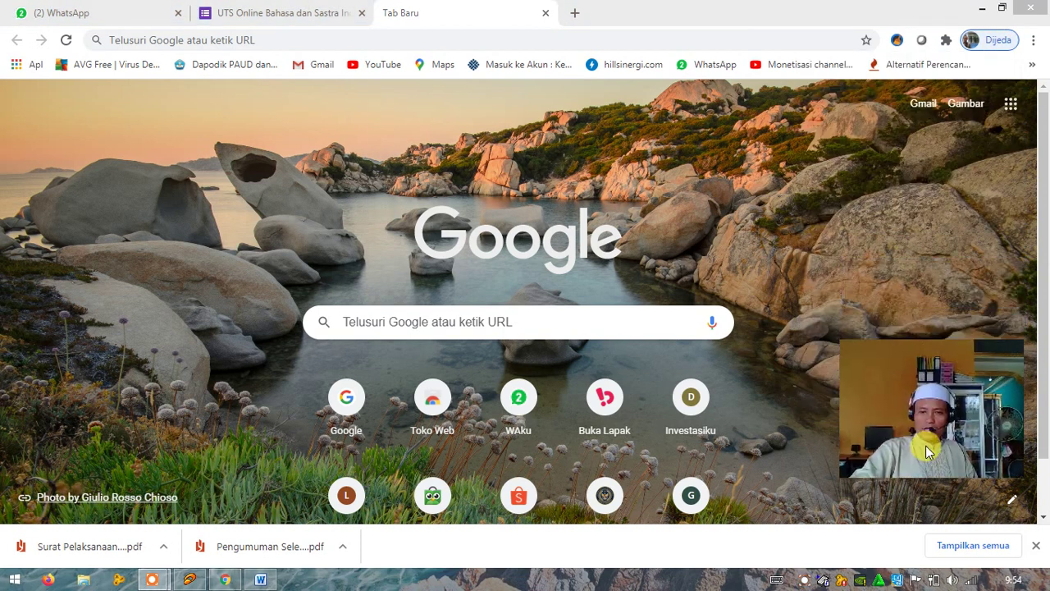
{"action": "left_click", "coordinate": [993, 45]}
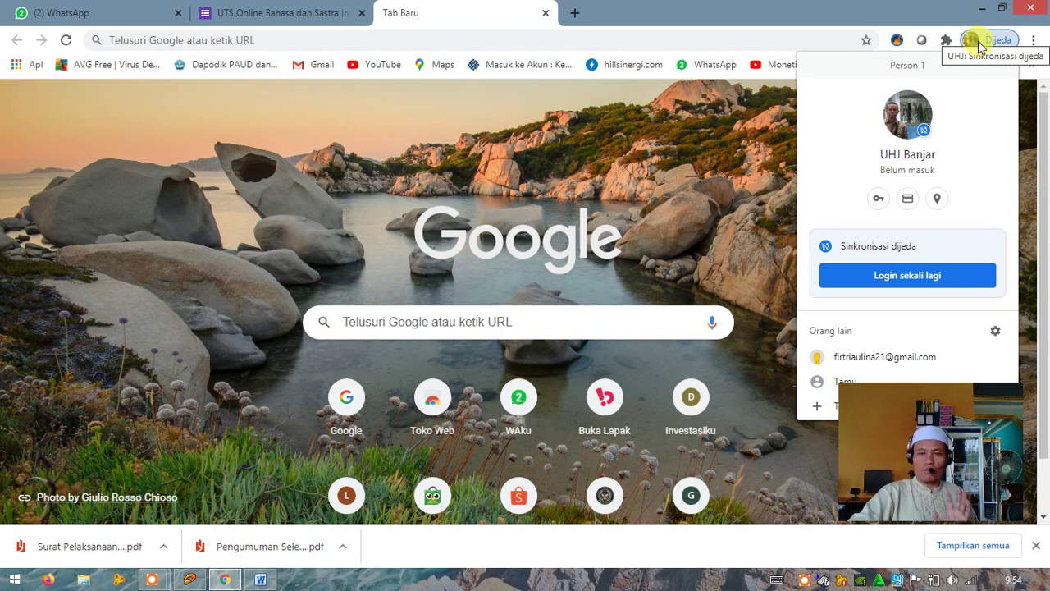
{"action": "left_click", "coordinate": [898, 275]}
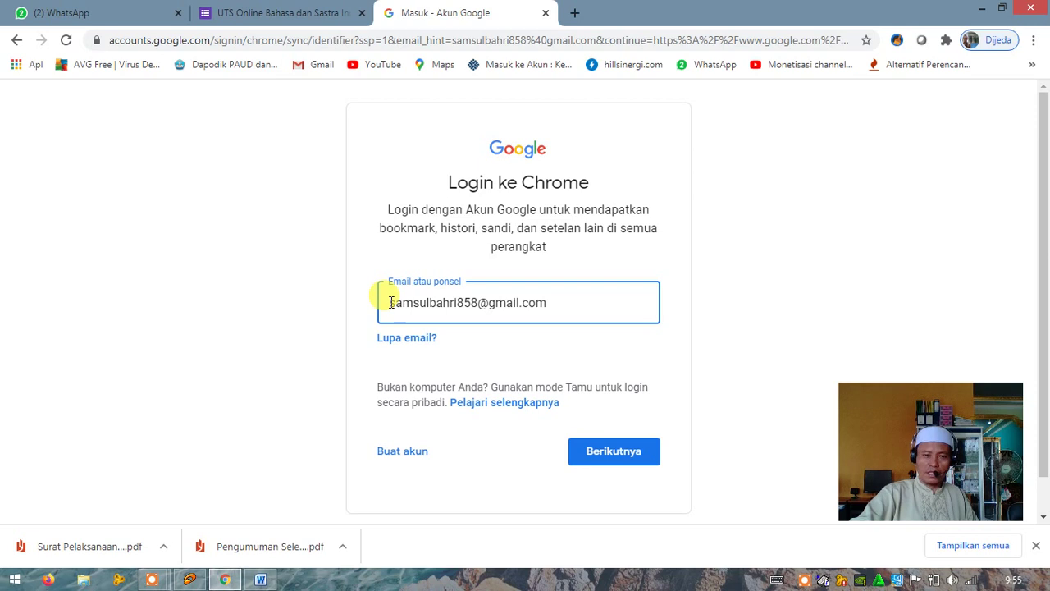
Accept the pre-filled account e-mail and continue with Berikutnya to the password step
{"action": "left_click", "coordinate": [563, 301]}
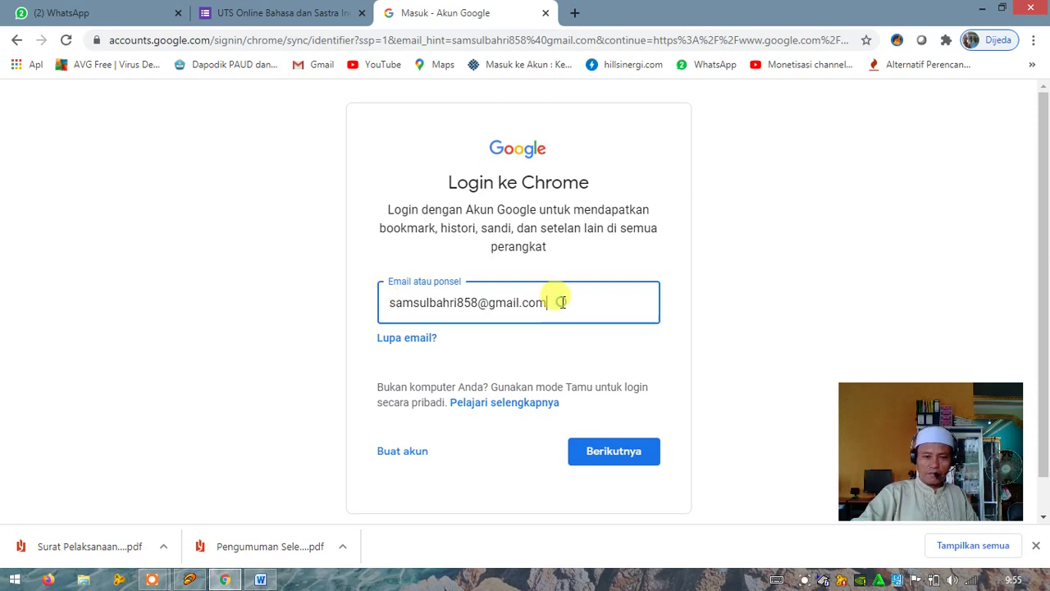
{"action": "left_click", "coordinate": [388, 302]}
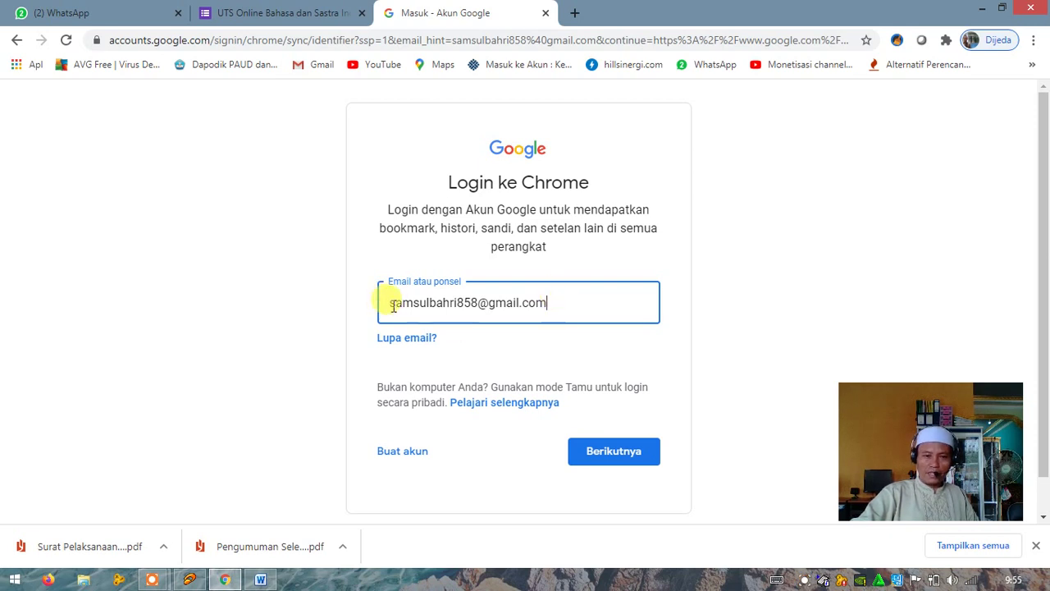
{"action": "left_click", "coordinate": [549, 301]}
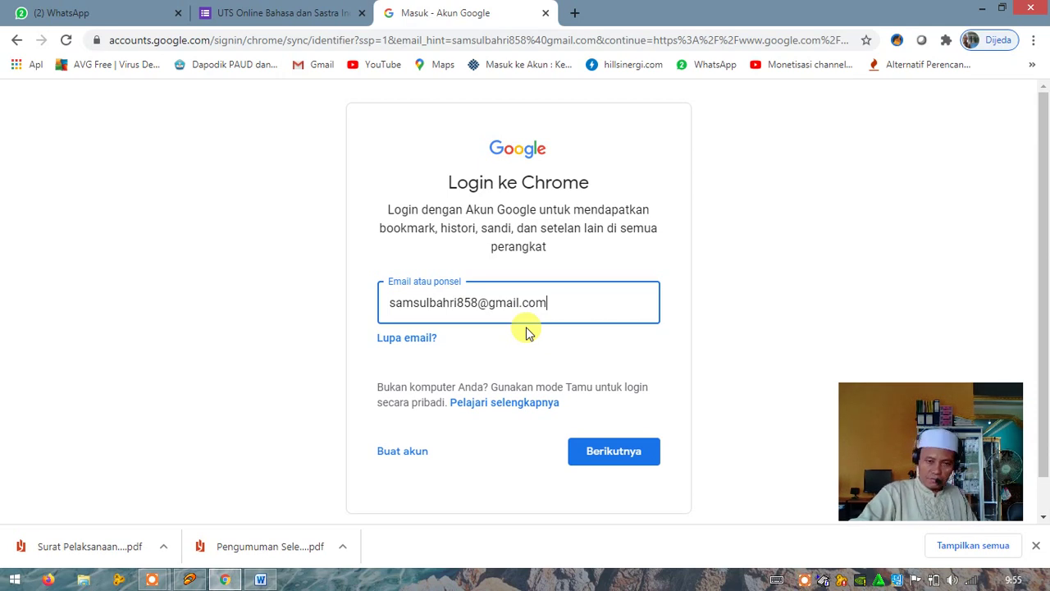
{"action": "left_click", "coordinate": [617, 454]}
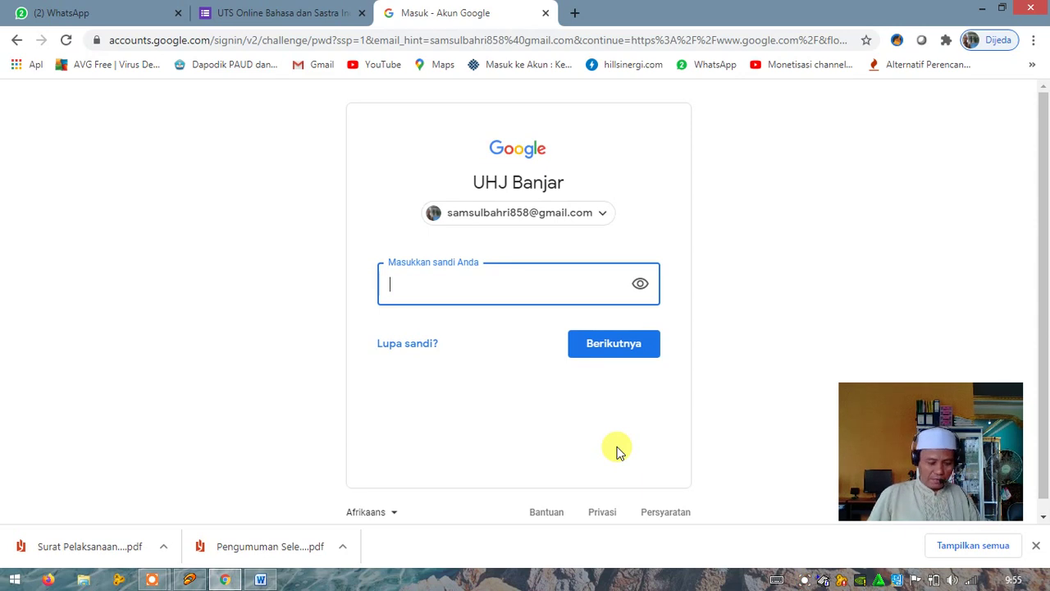
Enter the account password and submit it to finish signing in to Google
{"action": "type", "text": "••"}
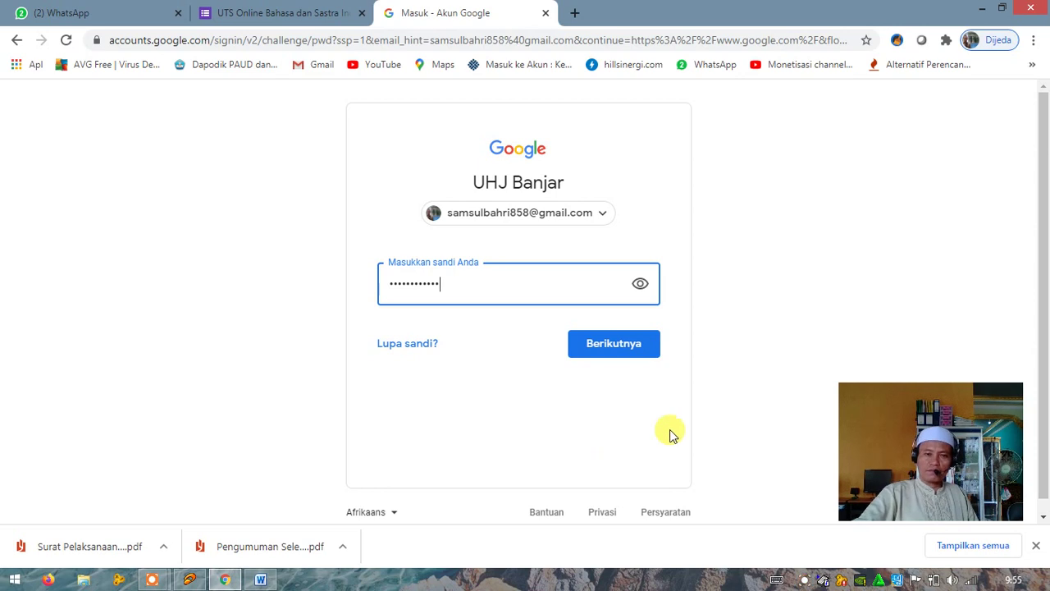
{"action": "left_click", "coordinate": [626, 349]}
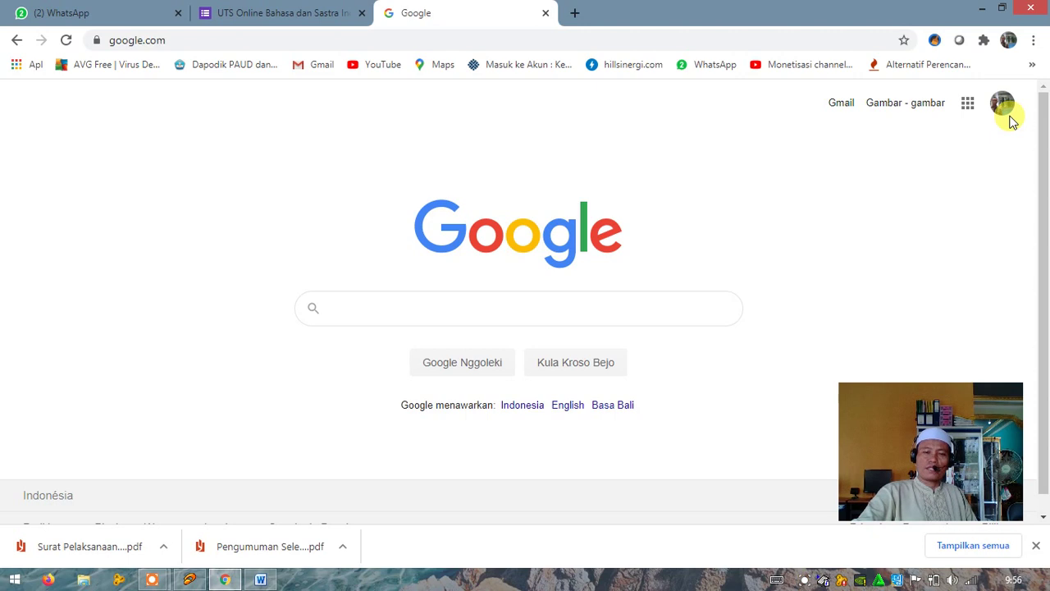
{"action": "left_click", "coordinate": [841, 104]}
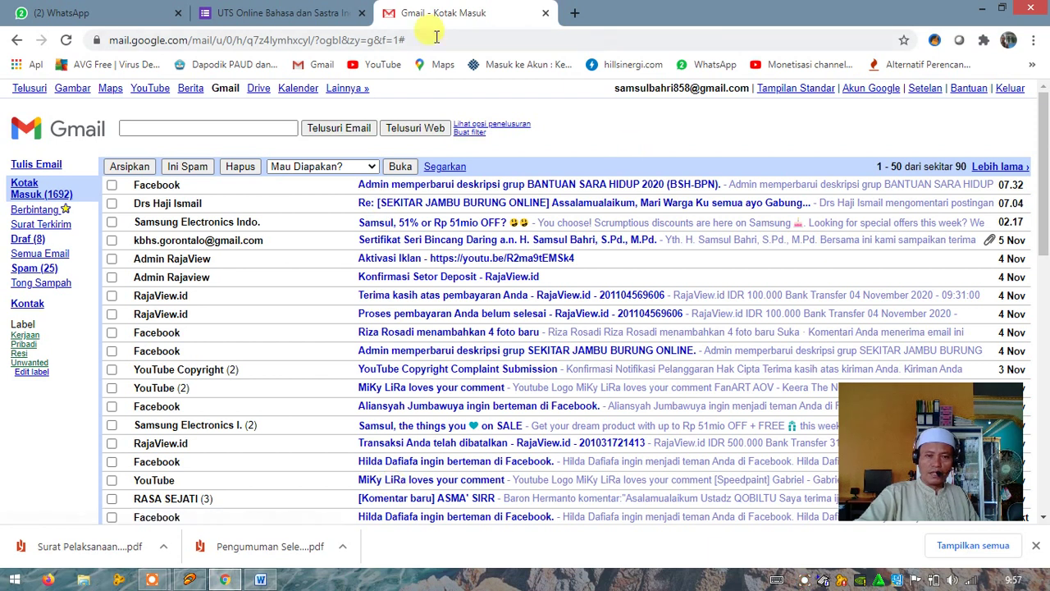
{"action": "left_click", "coordinate": [14, 41]}
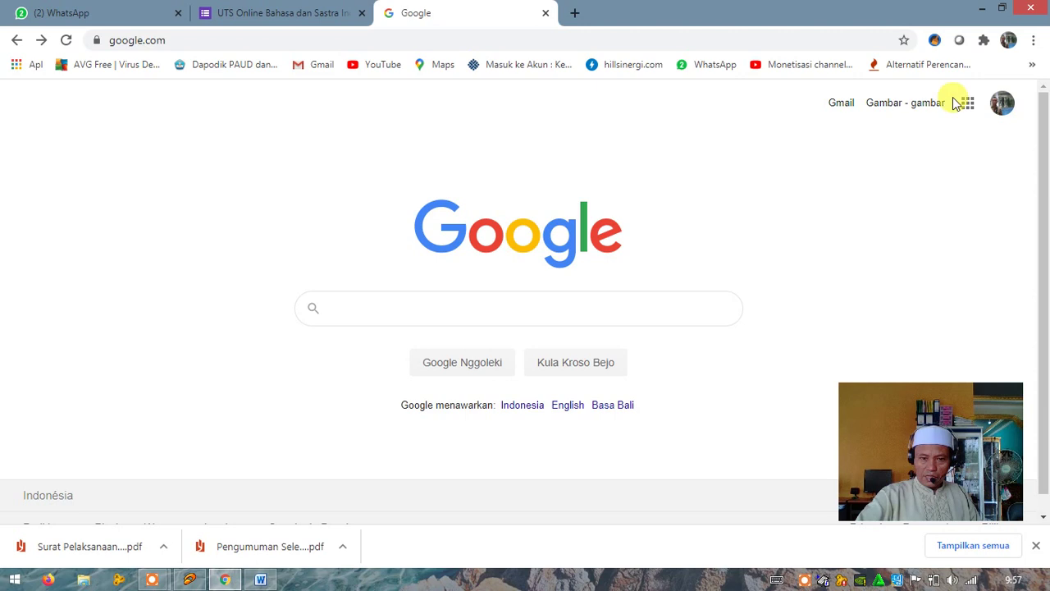
{"action": "left_click", "coordinate": [1003, 115]}
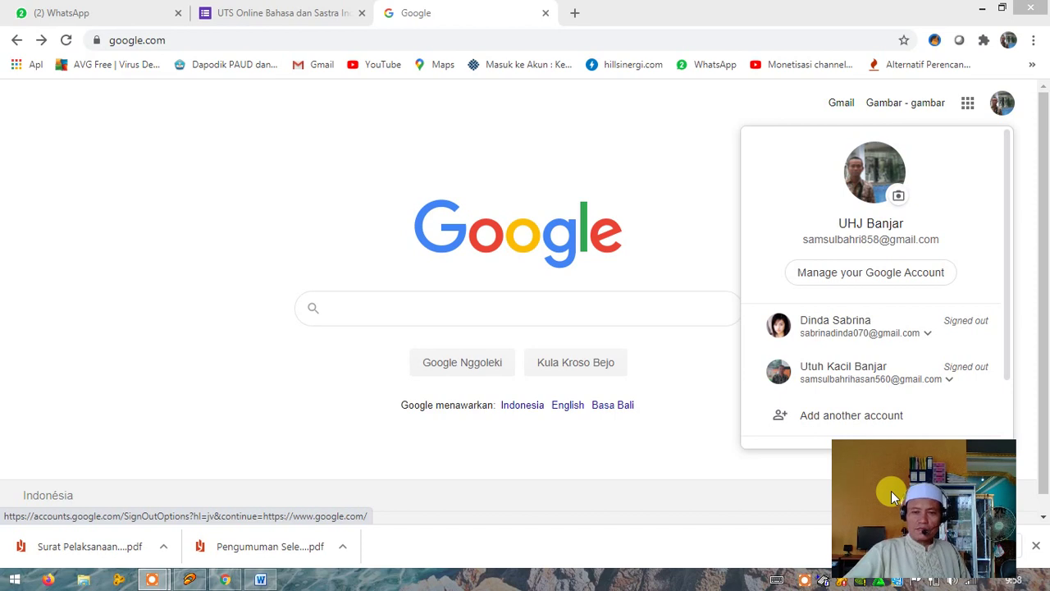
{"action": "left_click_drag", "start_coordinate": [919, 518], "coordinate": [927, 497]}
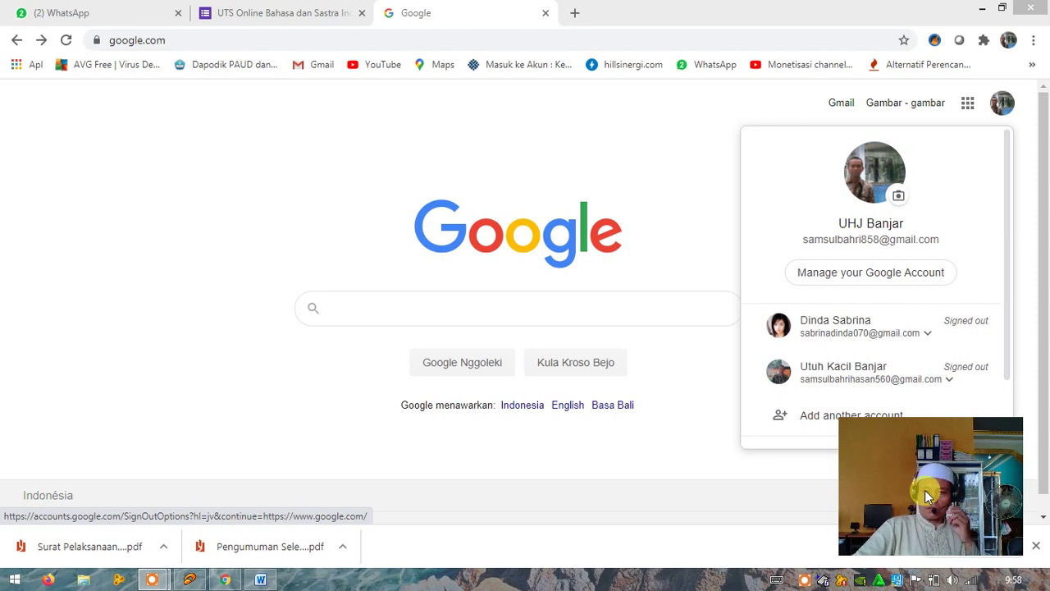
{"action": "left_click", "coordinate": [584, 472]}
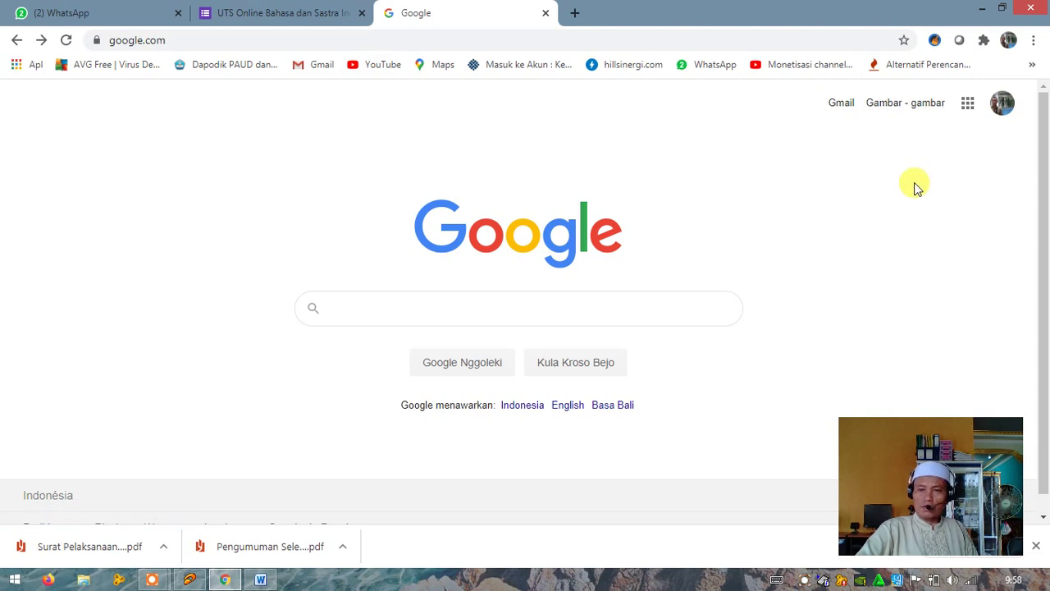
Run a Google search for 'google formulir'
{"action": "left_click", "coordinate": [402, 308]}
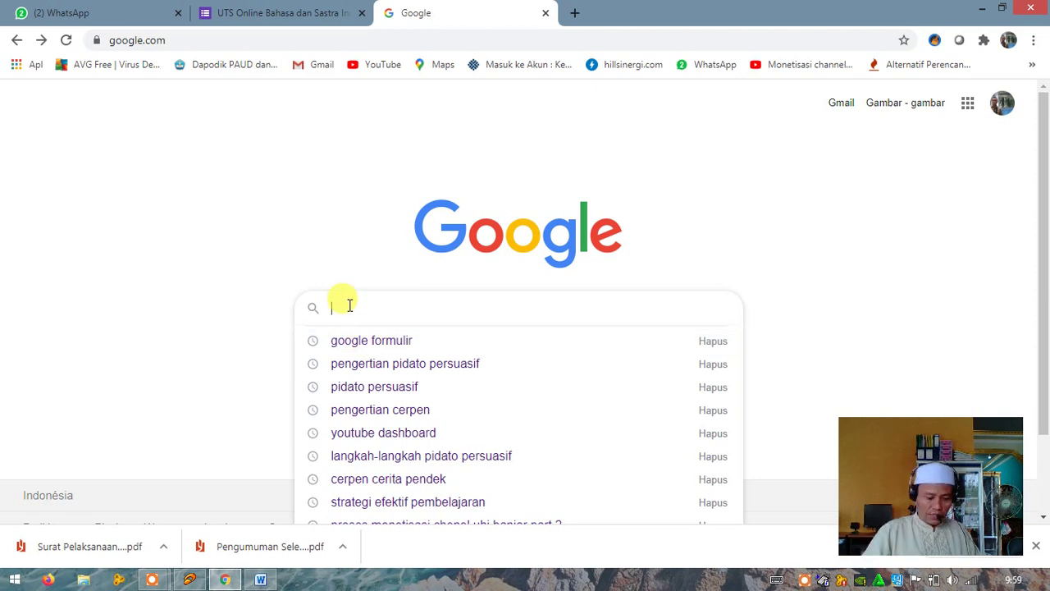
{"action": "type", "text": "oo"}
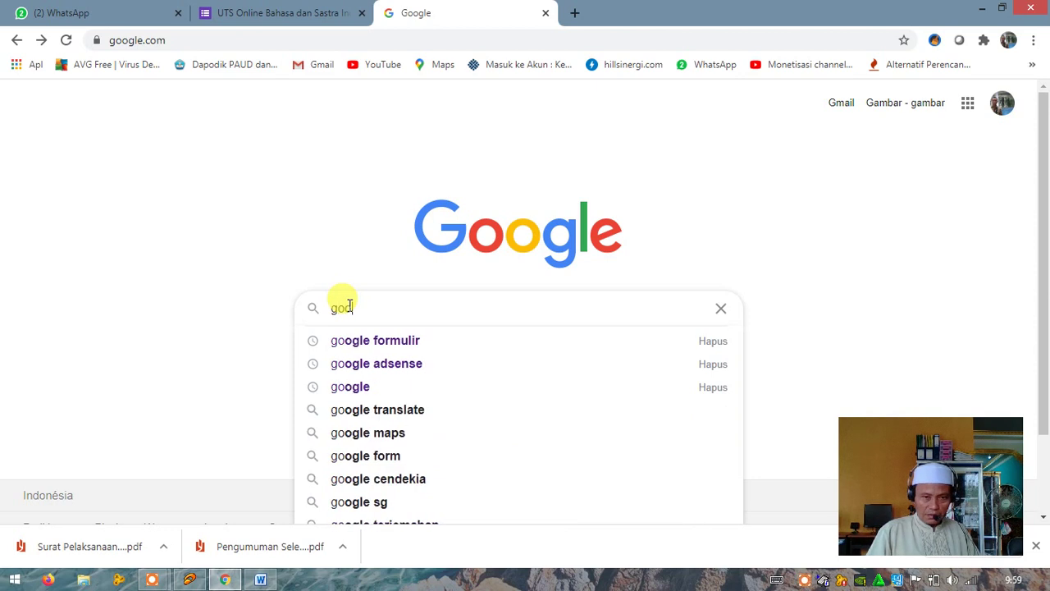
{"action": "type", "text": "gl"}
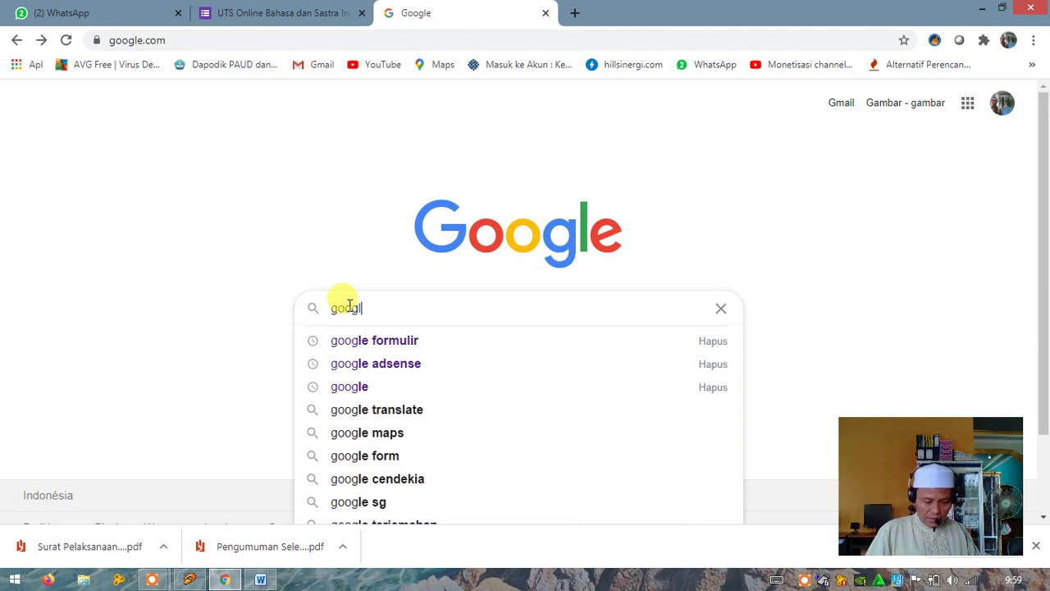
{"action": "type", "text": "e f"}
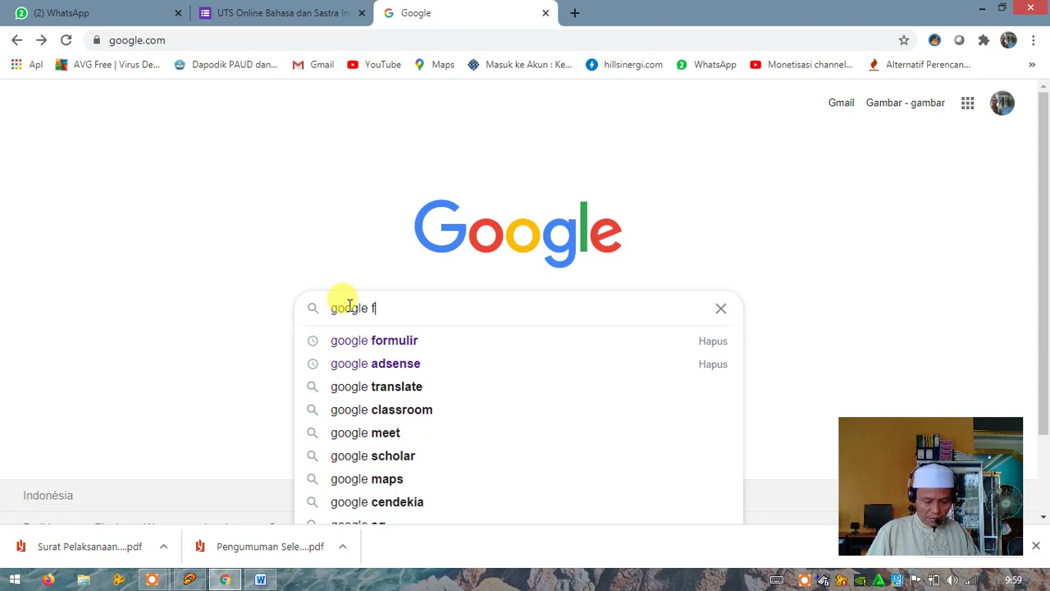
{"action": "type", "text": "ormu"}
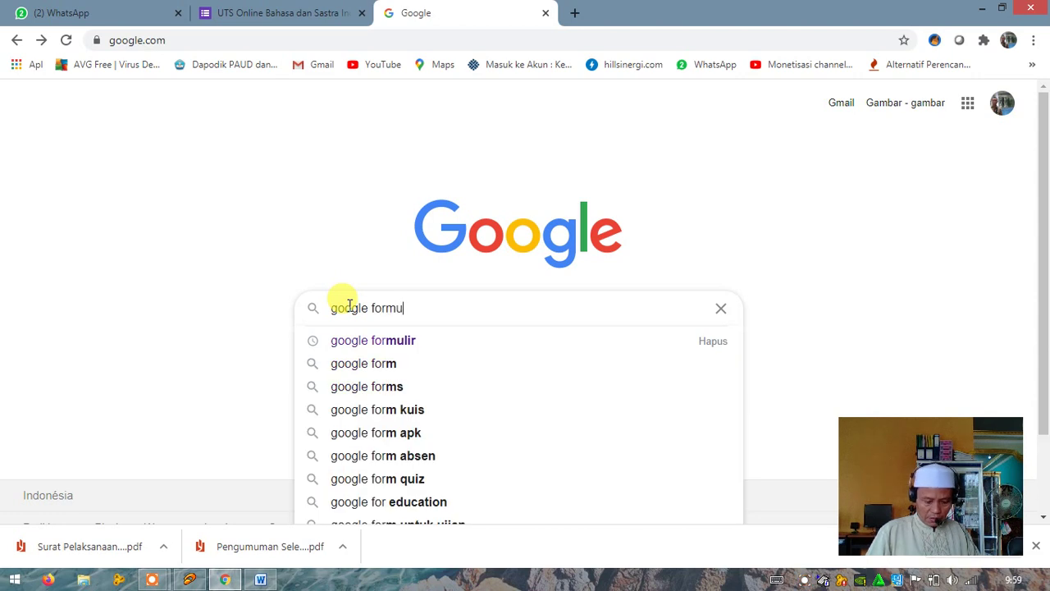
{"action": "type", "text": "lir"}
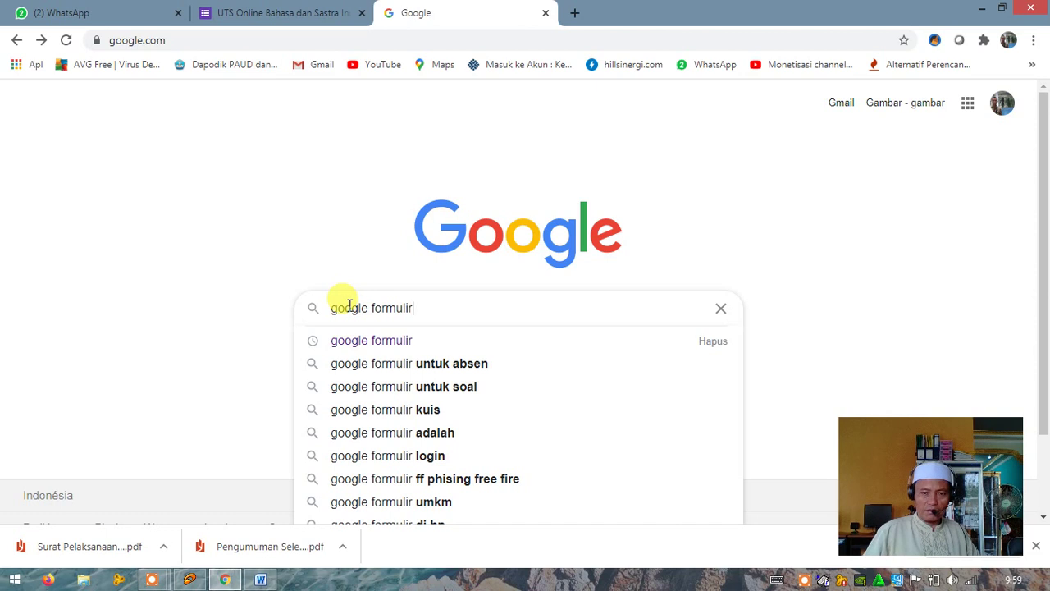
{"action": "key", "text": "Return"}
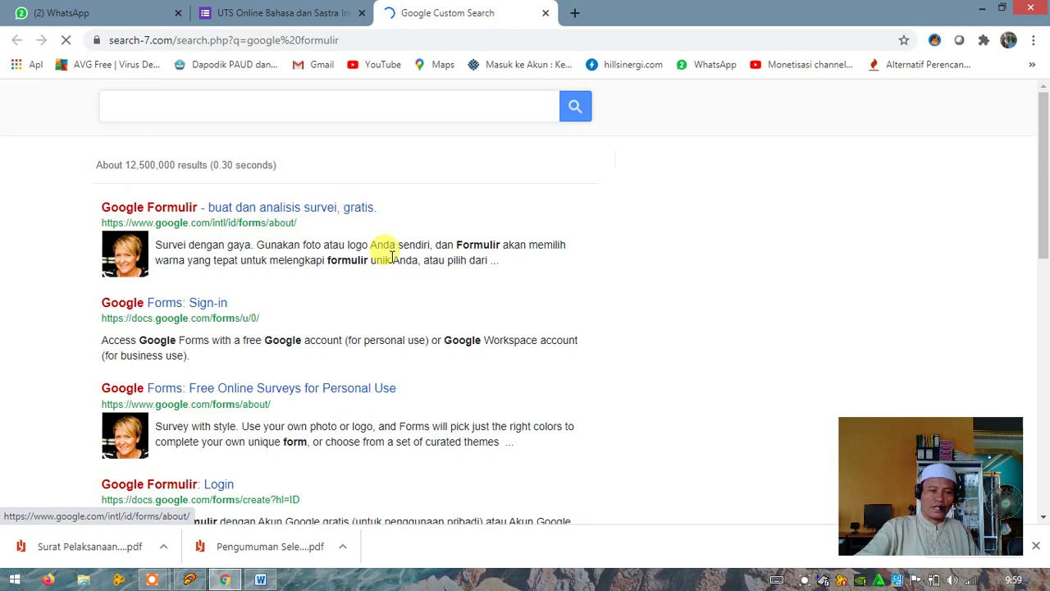
Open the first result, 'Google Formulir - buat dan analisis survei, gratis.'
{"action": "scroll", "coordinate": [382, 251], "scroll_direction": "down", "scroll_amount": 3}
{"action": "scroll", "coordinate": [391, 275], "scroll_direction": "down", "scroll_amount": 3}
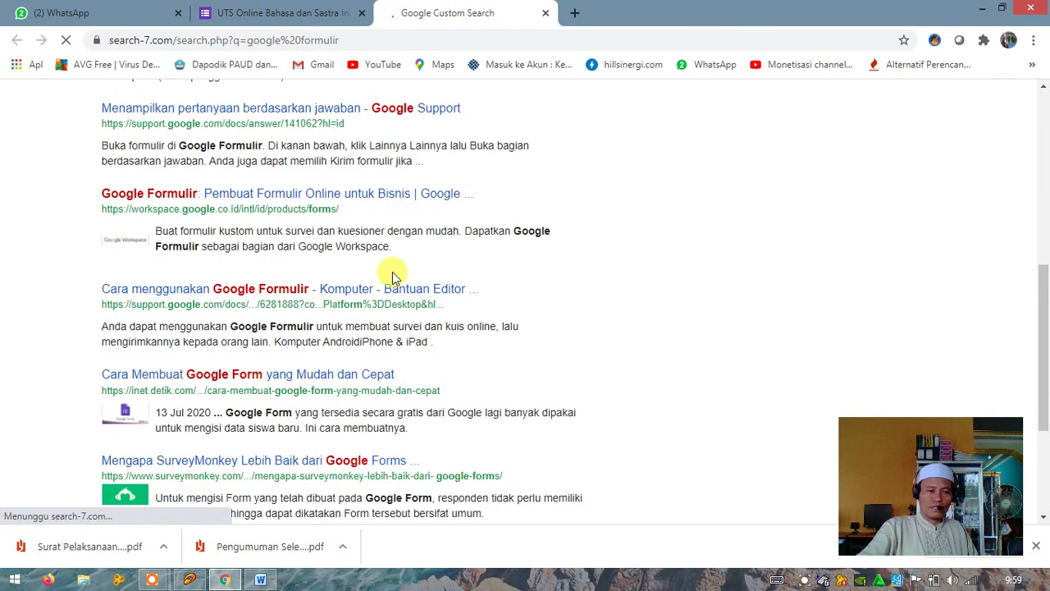
{"action": "scroll", "coordinate": [393, 274], "scroll_direction": "up", "scroll_amount": 6}
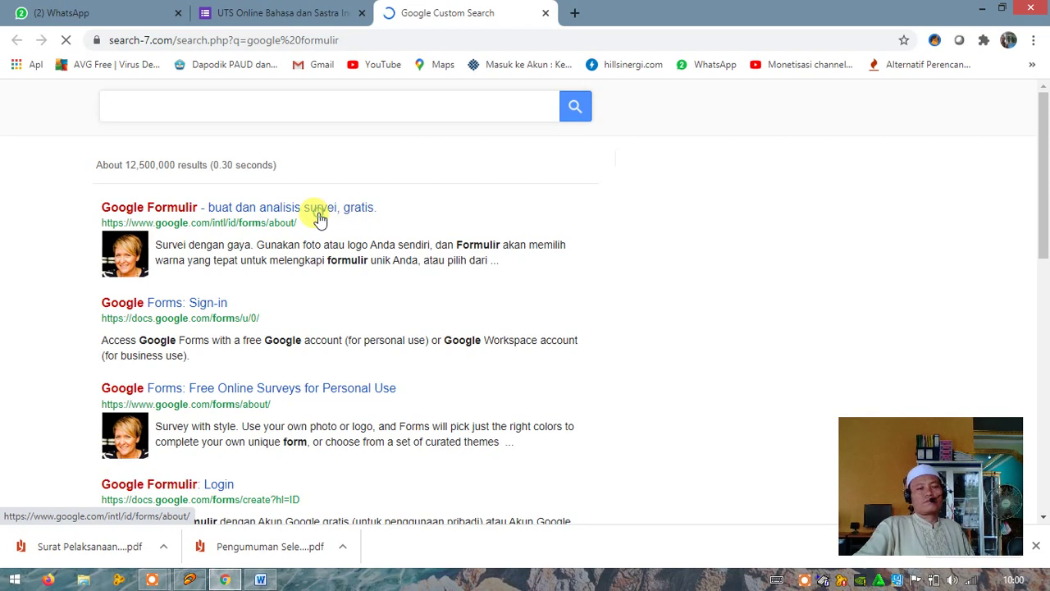
{"action": "left_click", "coordinate": [319, 216]}
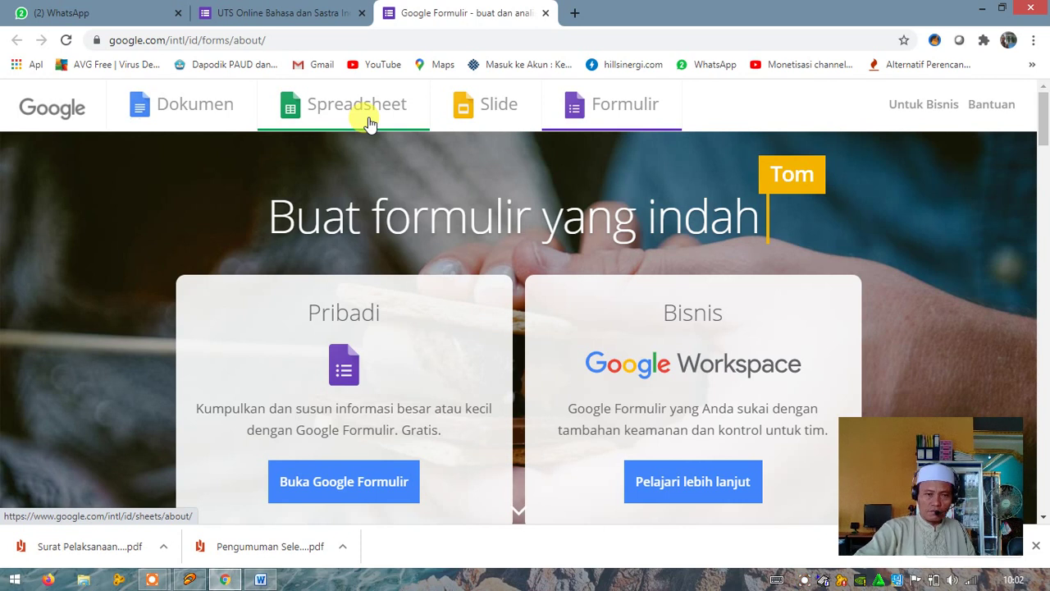
Go to the Google Forms home page via 'Buka Google Formulir' under Pribadi
{"action": "left_click", "coordinate": [343, 490]}
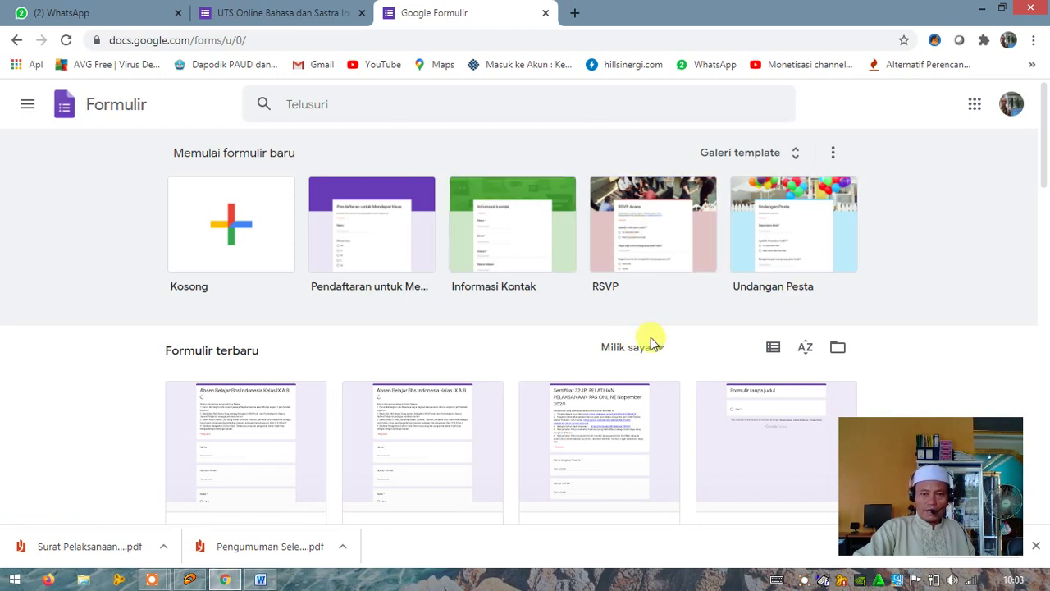
{"action": "scroll", "coordinate": [652, 340], "scroll_direction": "down", "scroll_amount": 4}
{"action": "scroll", "coordinate": [652, 342], "scroll_direction": "down", "scroll_amount": 5}
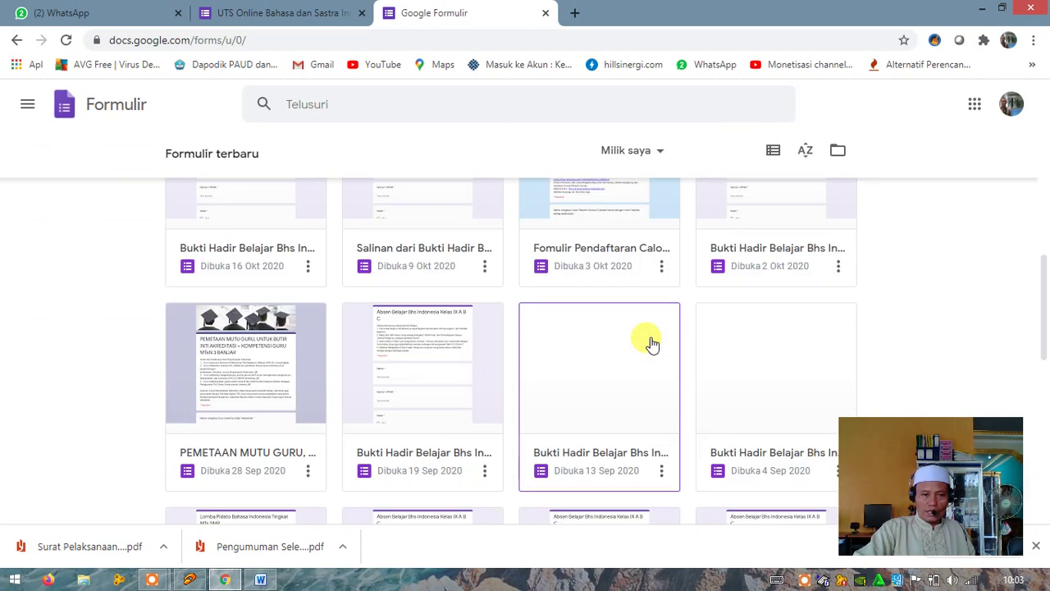
{"action": "scroll", "coordinate": [653, 343], "scroll_direction": "down", "scroll_amount": 2}
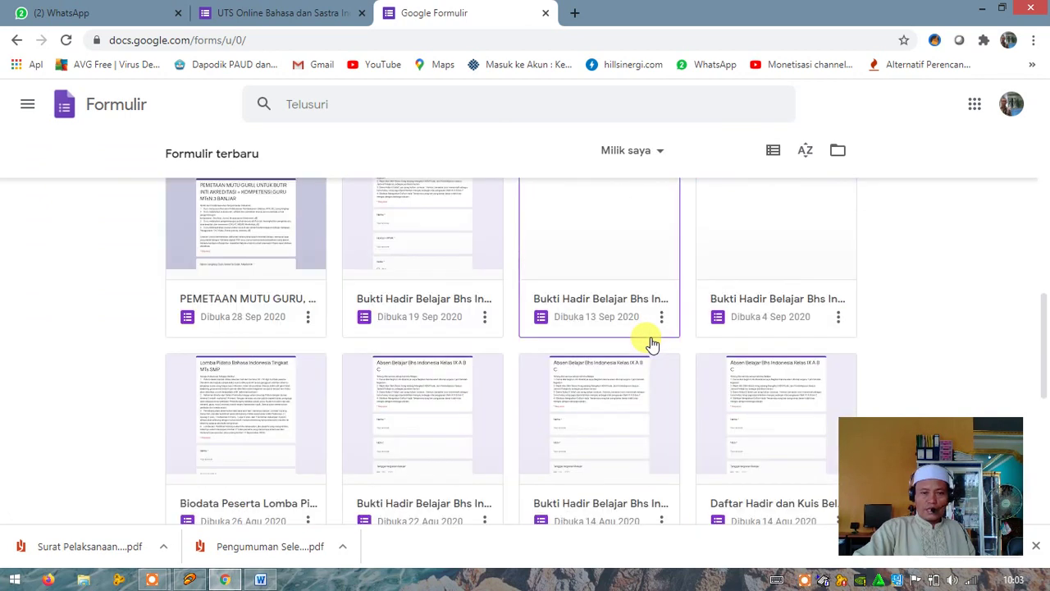
{"action": "scroll", "coordinate": [653, 343], "scroll_direction": "down", "scroll_amount": 2}
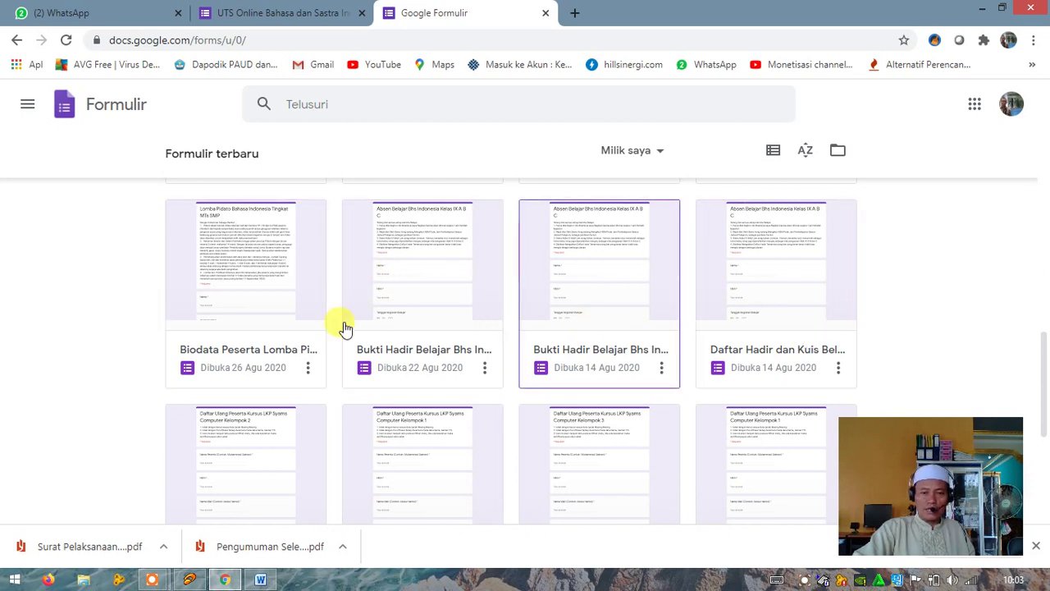
{"action": "scroll", "coordinate": [714, 333], "scroll_direction": "down", "scroll_amount": 3}
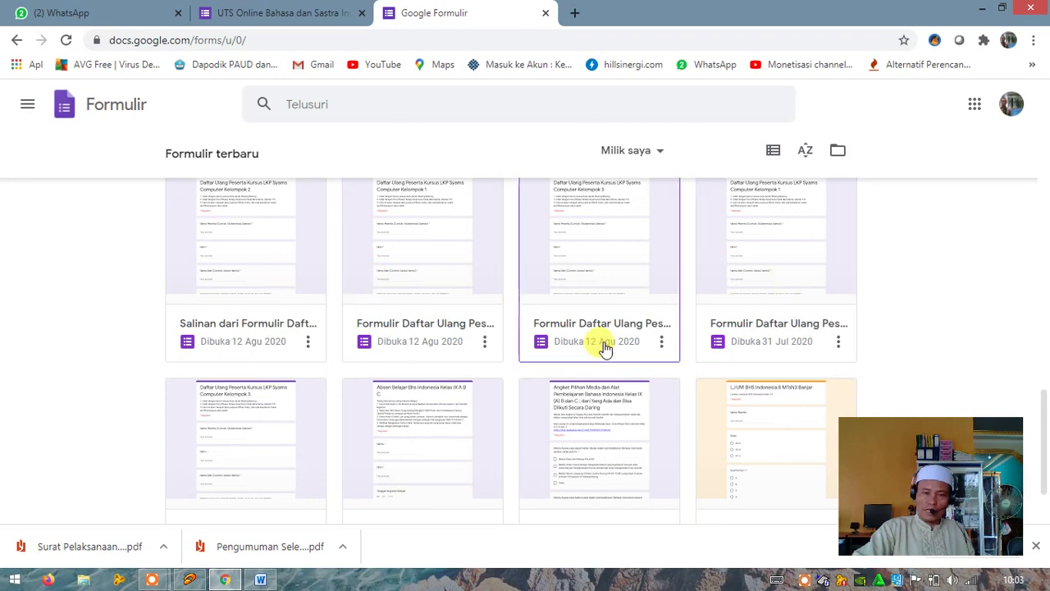
{"action": "scroll", "coordinate": [599, 348], "scroll_direction": "down", "scroll_amount": 1}
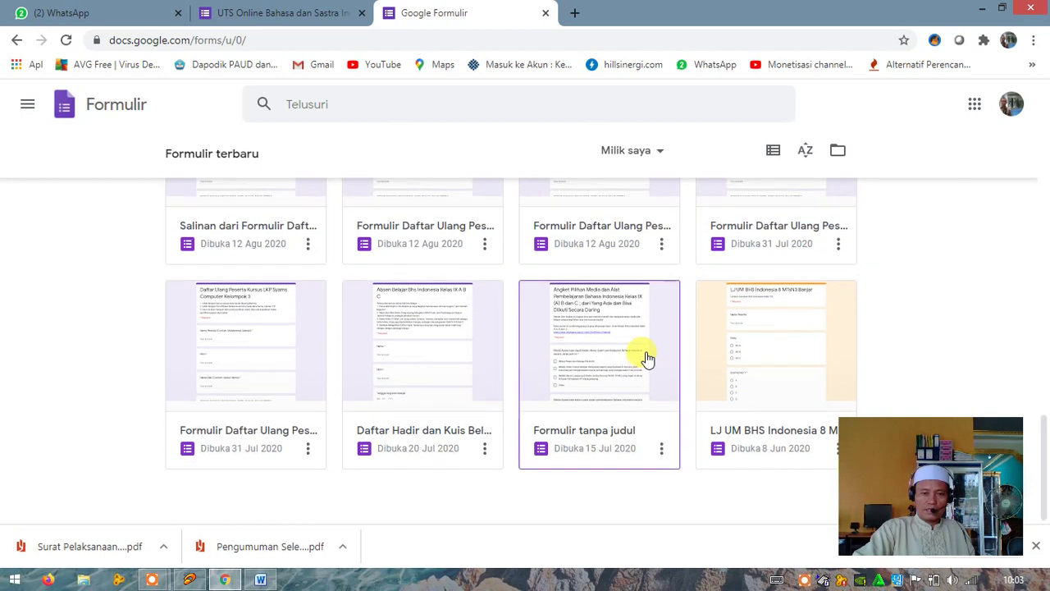
{"action": "scroll", "coordinate": [645, 357], "scroll_direction": "up", "scroll_amount": 4}
{"action": "scroll", "coordinate": [645, 356], "scroll_direction": "up", "scroll_amount": 10}
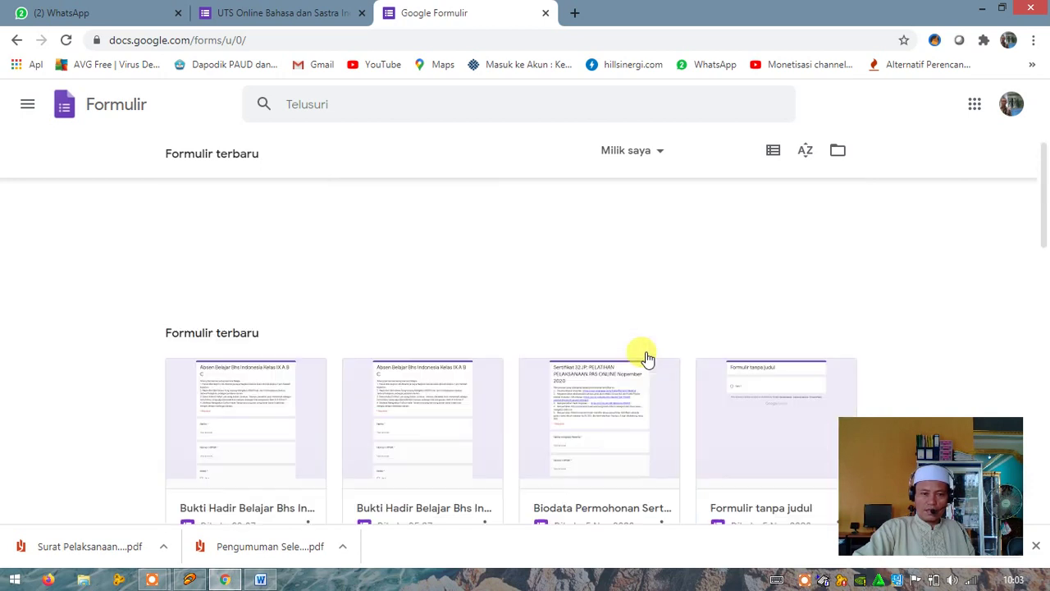
{"action": "scroll", "coordinate": [623, 361], "scroll_direction": "down", "scroll_amount": 4}
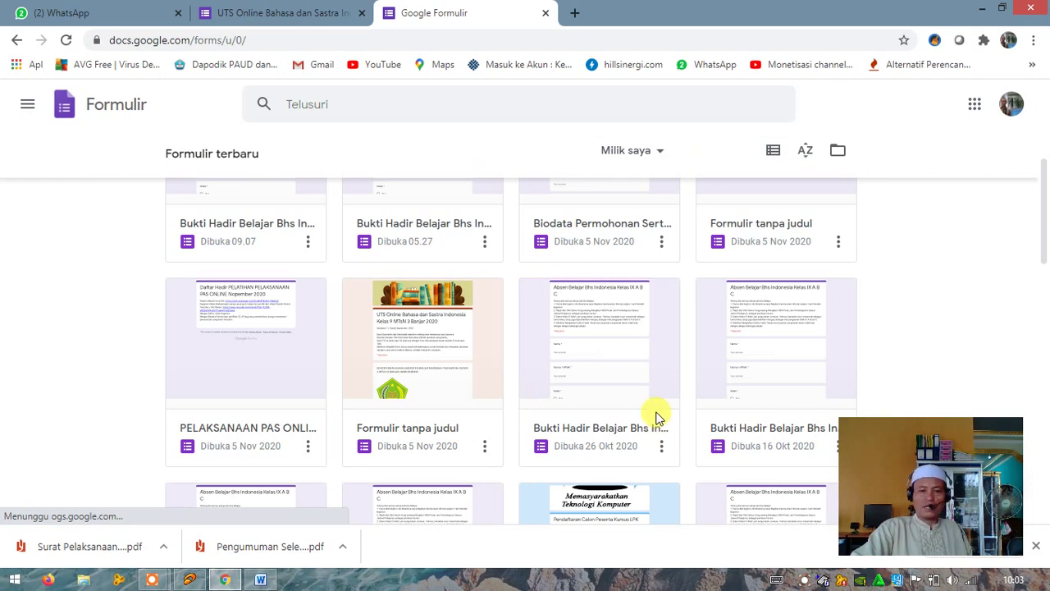
{"action": "scroll", "coordinate": [653, 417], "scroll_direction": "up", "scroll_amount": 1}
{"action": "scroll", "coordinate": [656, 419], "scroll_direction": "up", "scroll_amount": 3}
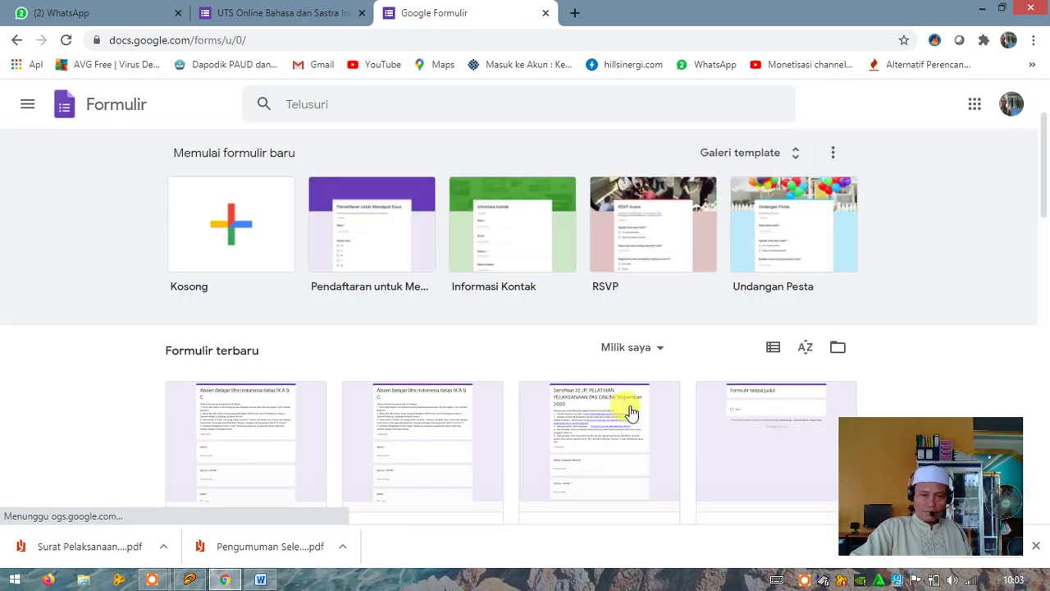
Create a new form from the blank 'Kosong' template
{"action": "left_click", "coordinate": [234, 234]}
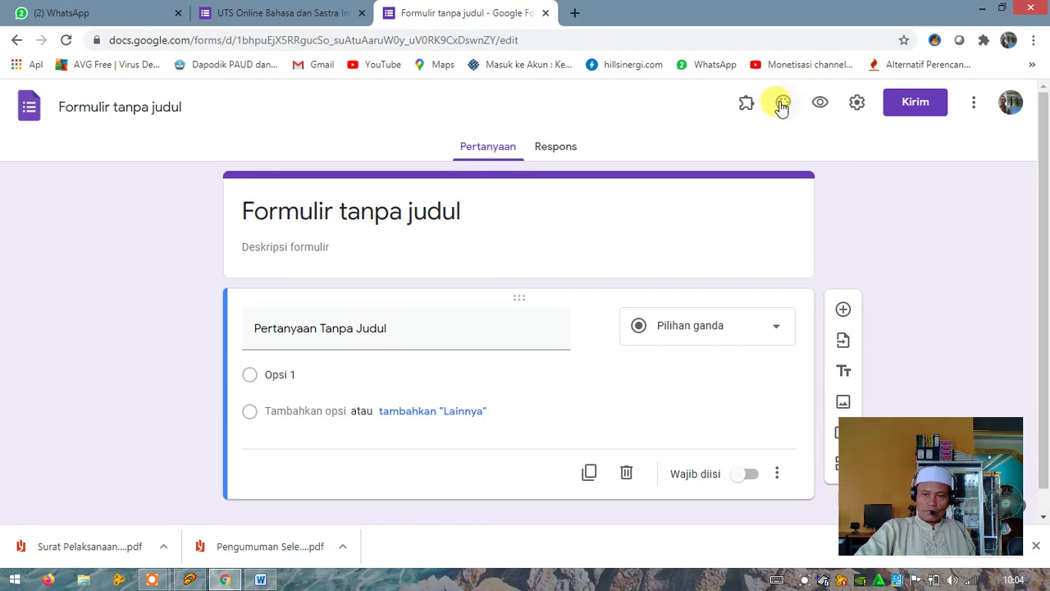
Apply the green Warna Tema swatch so the form gets a pale green background
{"action": "left_click", "coordinate": [783, 105]}
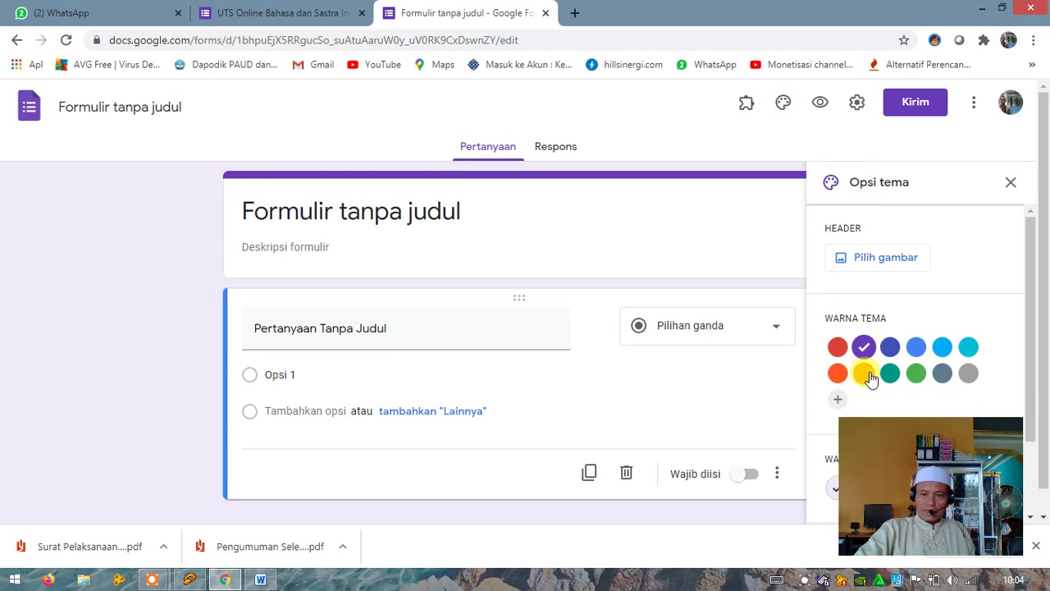
{"action": "left_click", "coordinate": [915, 374]}
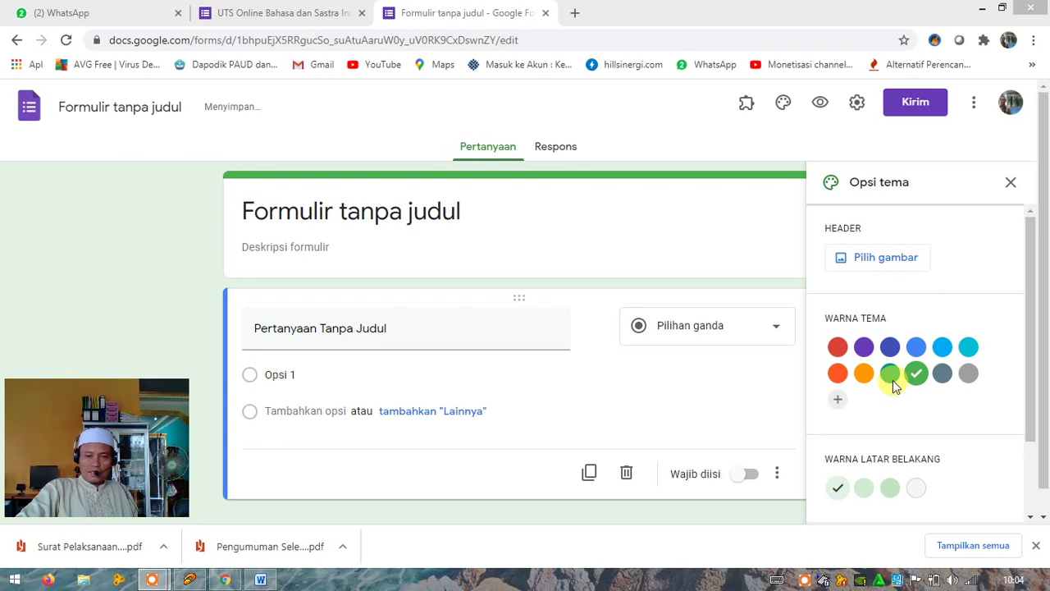
{"action": "left_click", "coordinate": [1034, 547]}
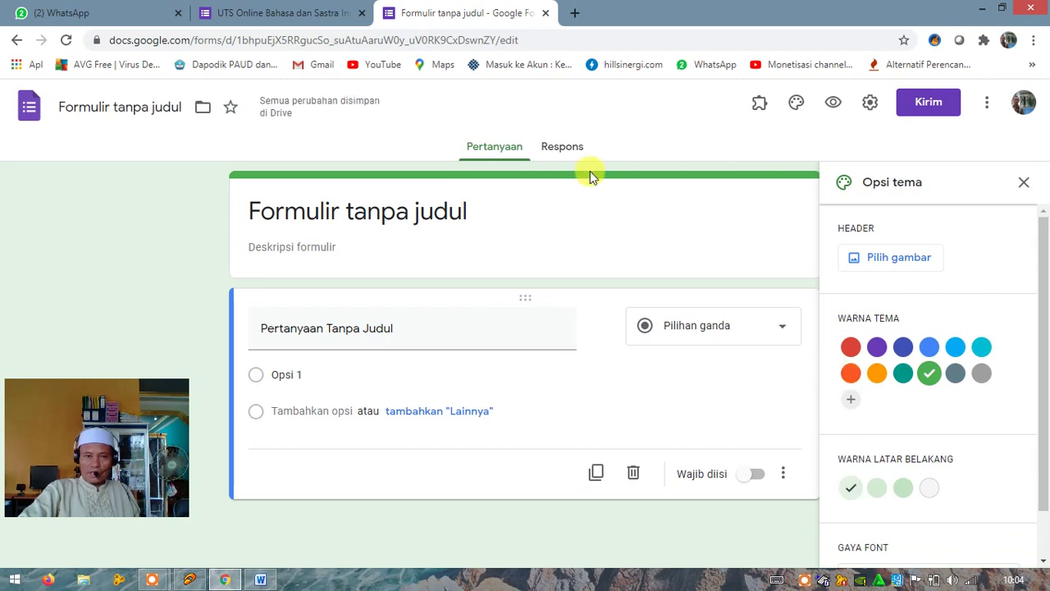
{"action": "left_click", "coordinate": [1023, 184]}
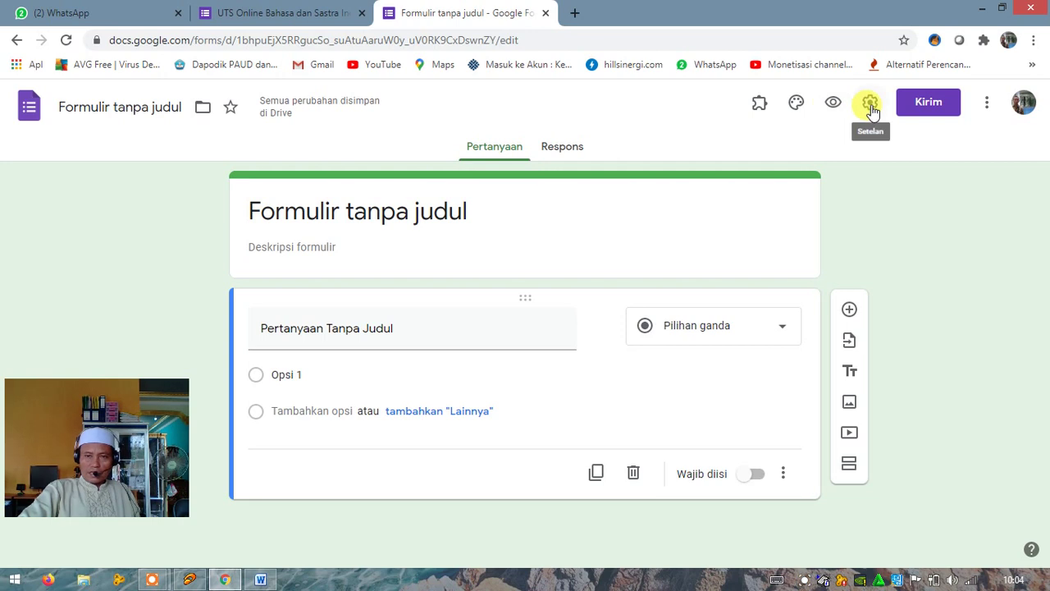
Open Setelan, leaving edit-after-submit and the one-response limit unchecked on the Umum tab
{"action": "left_click", "coordinate": [870, 105]}
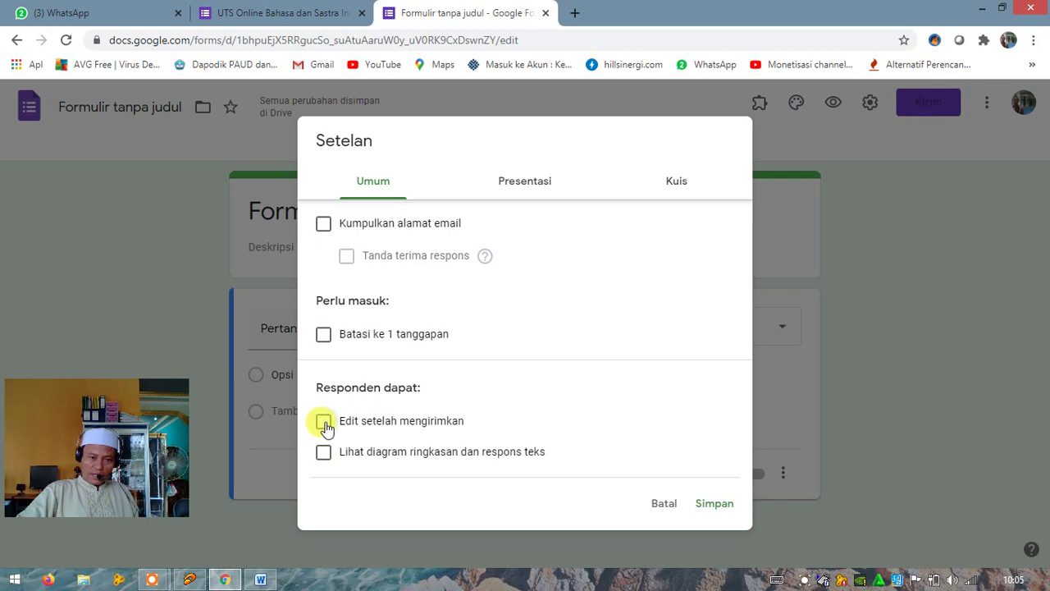
{"action": "left_click", "coordinate": [324, 421]}
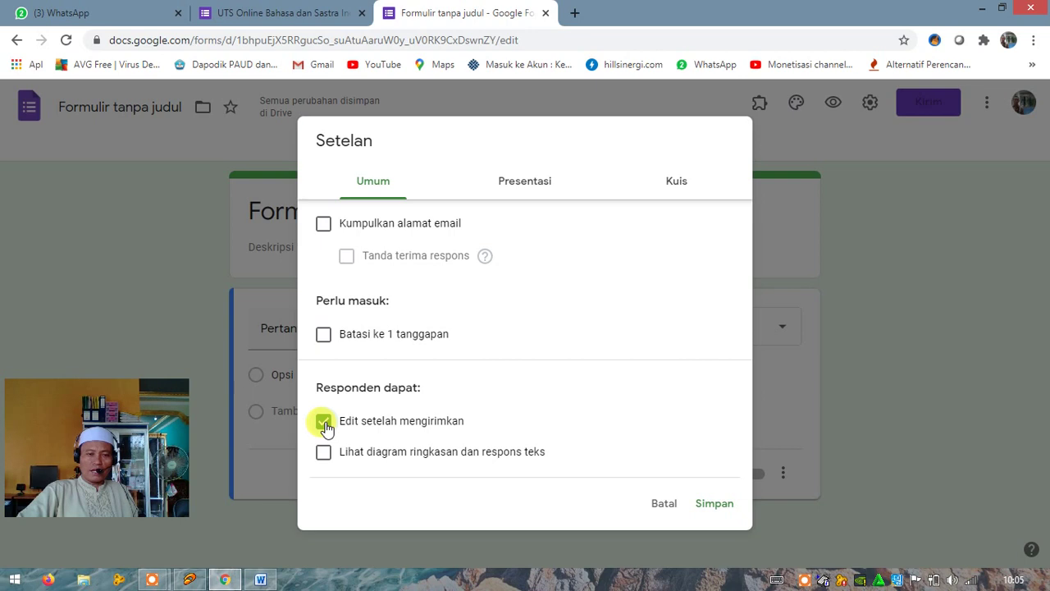
{"action": "left_click", "coordinate": [323, 335]}
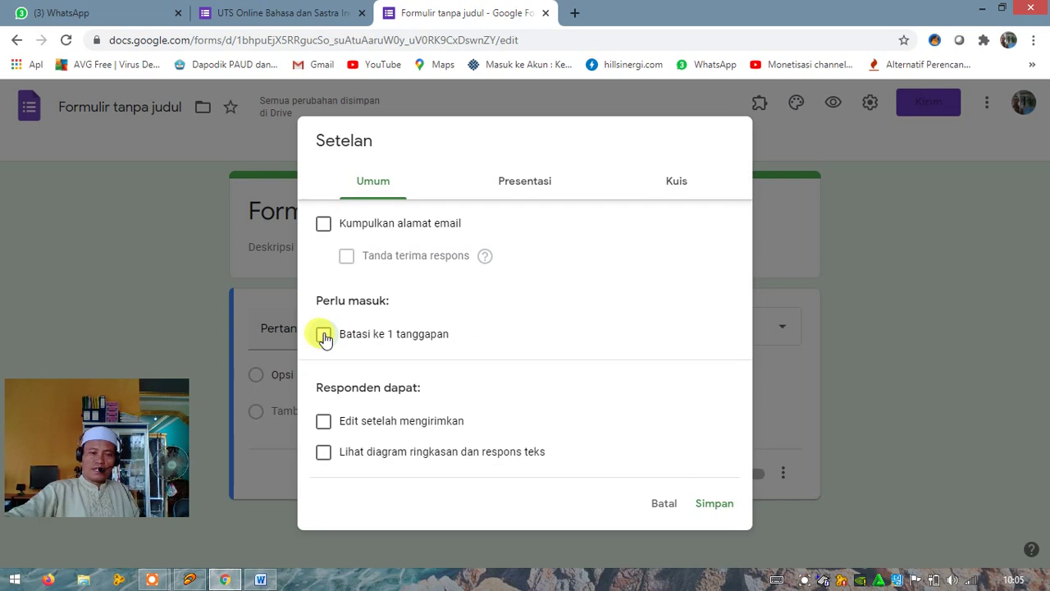
{"action": "left_click", "coordinate": [323, 224]}
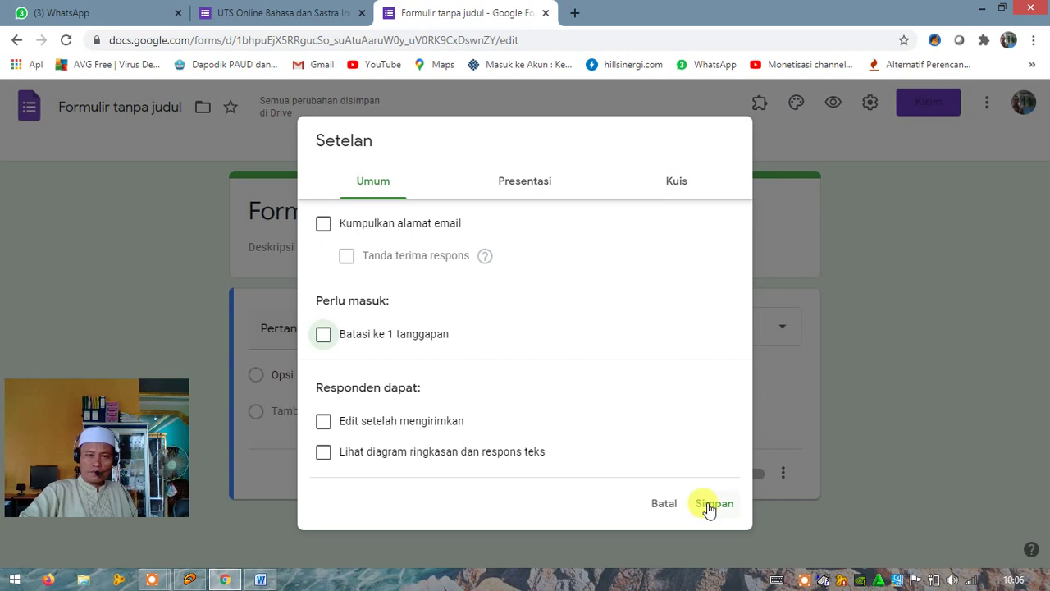
Move through the Presentasi tab to the Kuis tab of Setelan
{"action": "left_click", "coordinate": [527, 187]}
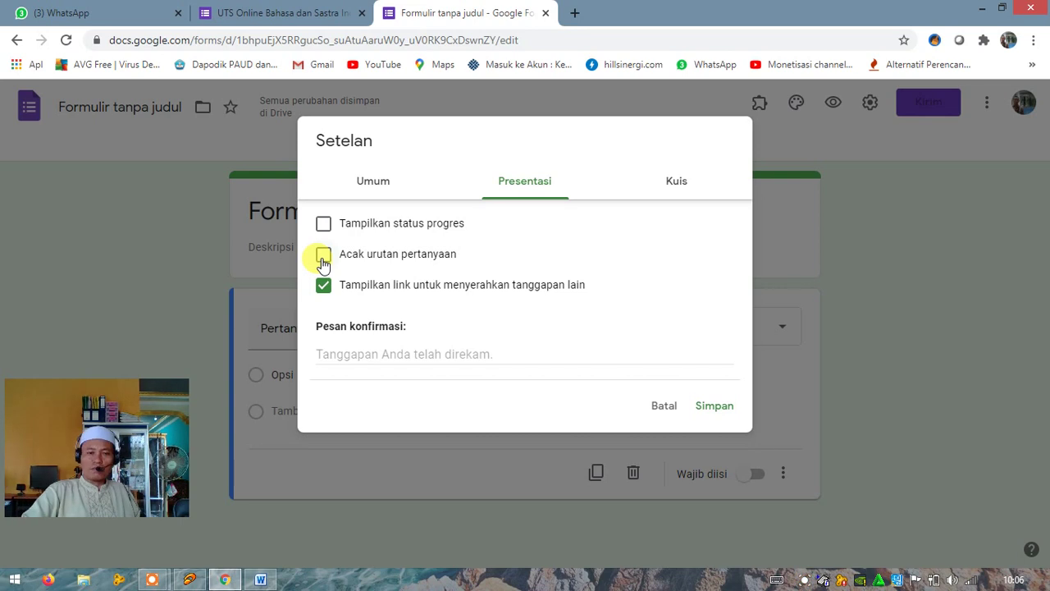
{"action": "left_click", "coordinate": [677, 189]}
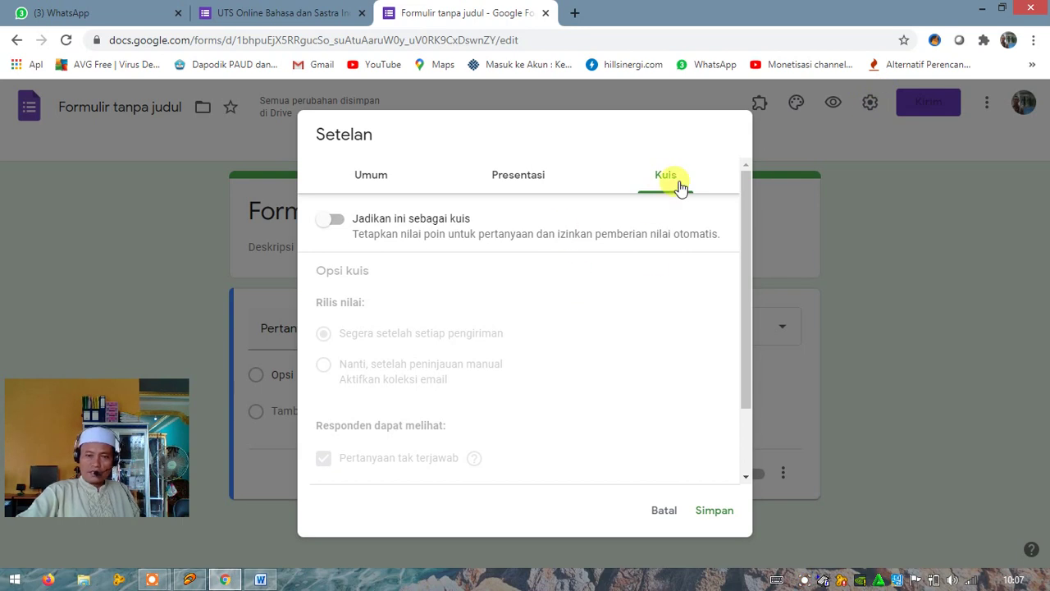
Turn on 'Jadikan ini sebagai kuis' and review the grade release options below
{"action": "left_click", "coordinate": [326, 227]}
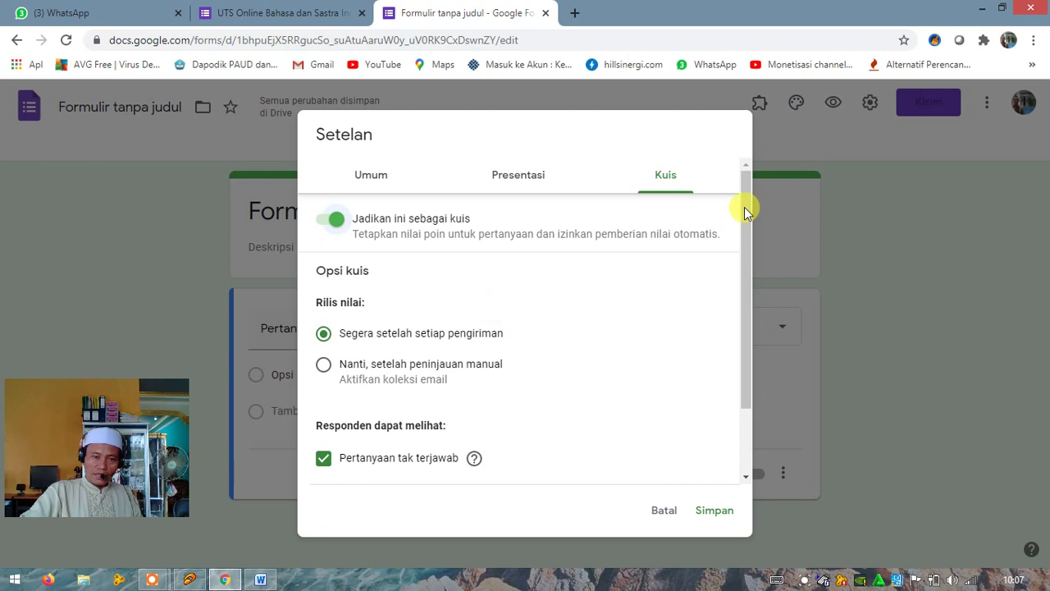
{"action": "left_click_drag", "start_coordinate": [744, 217], "coordinate": [745, 233]}
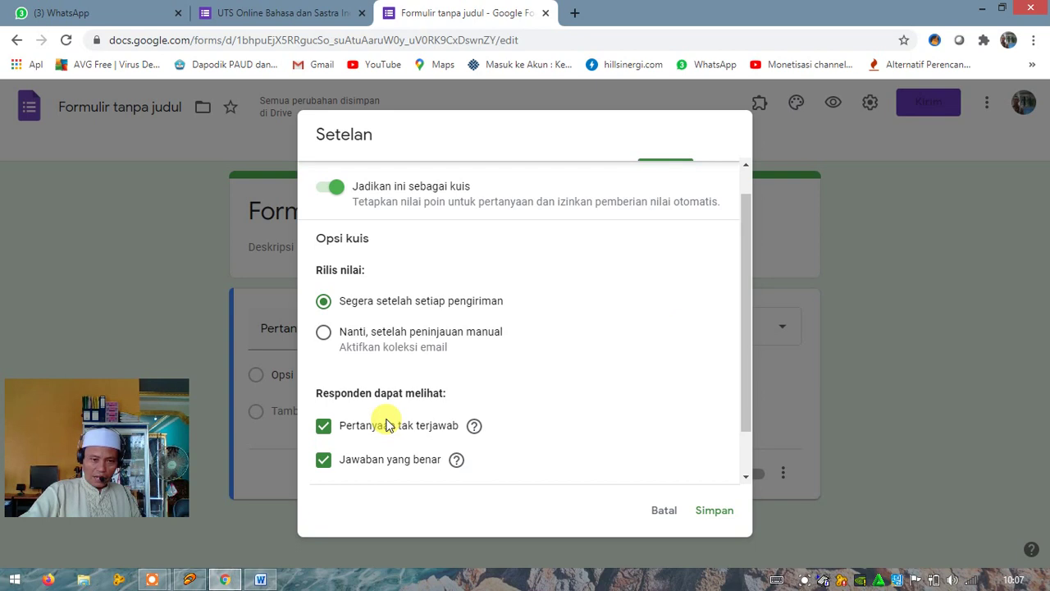
{"action": "left_click_drag", "start_coordinate": [746, 246], "coordinate": [750, 303]}
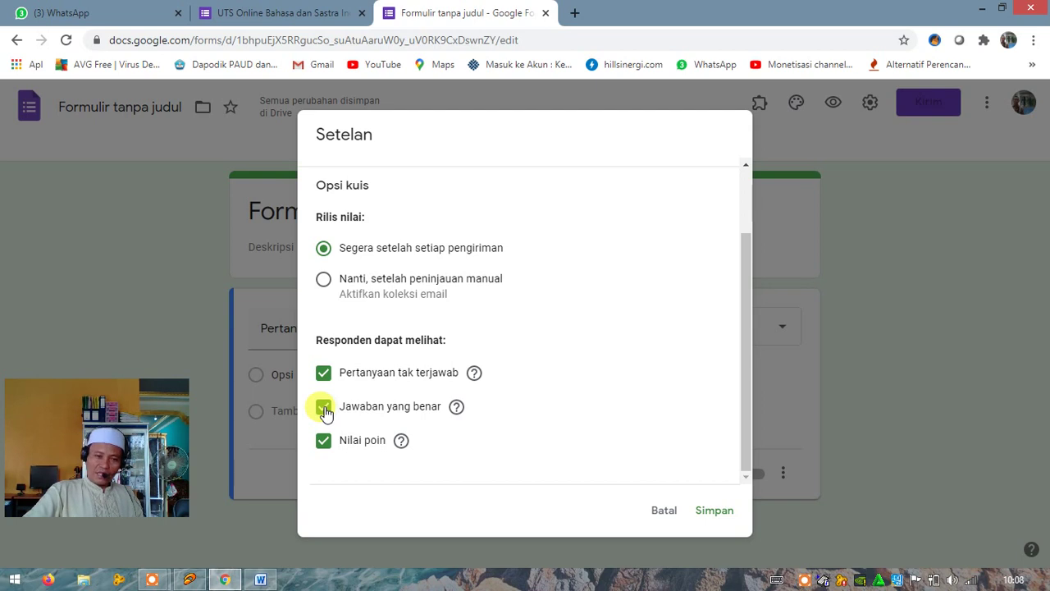
Hide correct answers from respondents, keeping missed questions and point values visible
{"action": "left_click", "coordinate": [325, 408]}
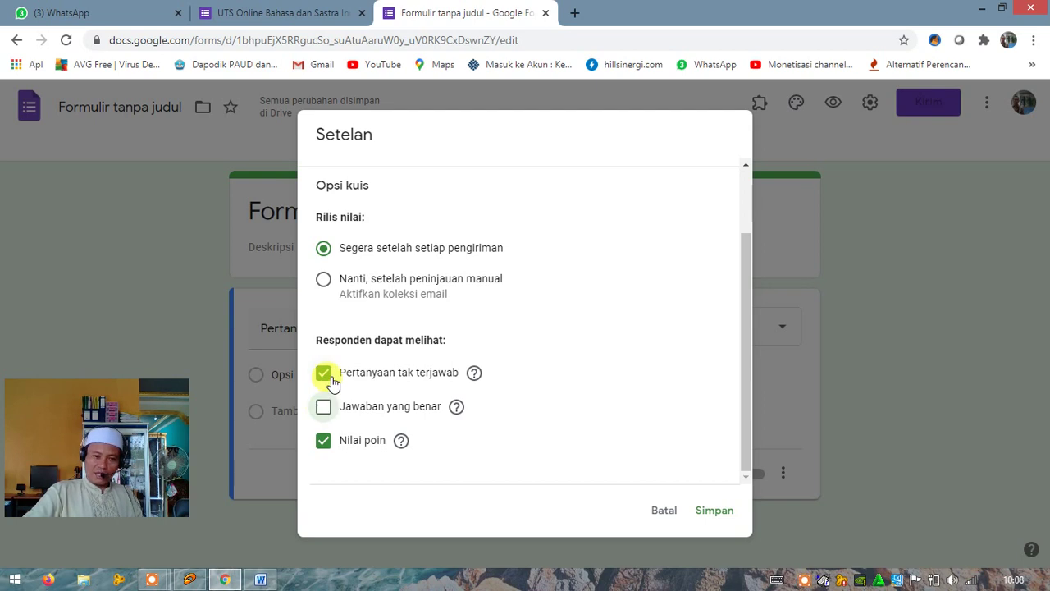
{"action": "left_click", "coordinate": [328, 377]}
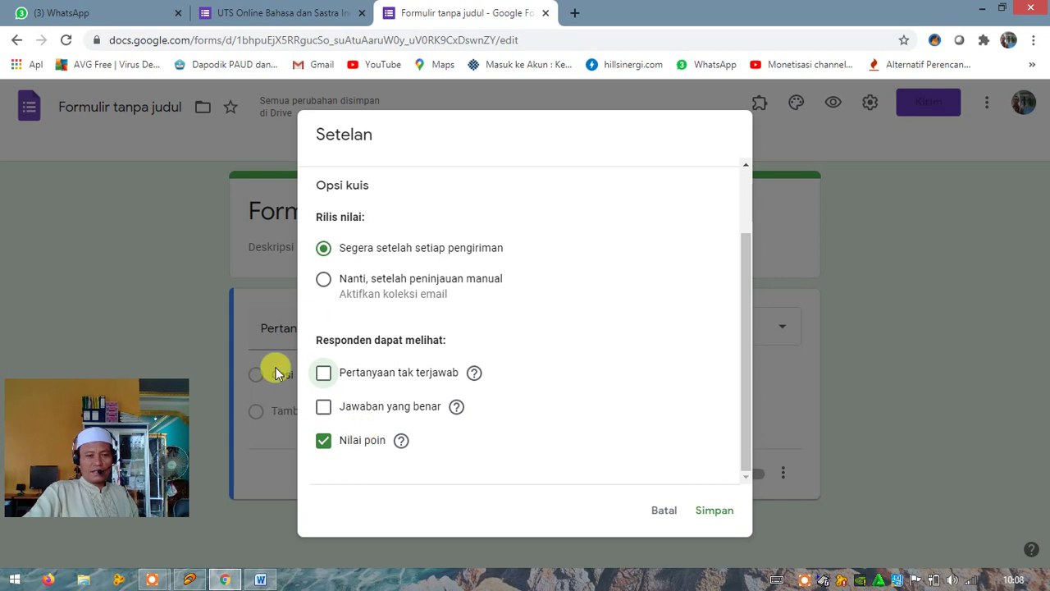
{"action": "left_click", "coordinate": [324, 375]}
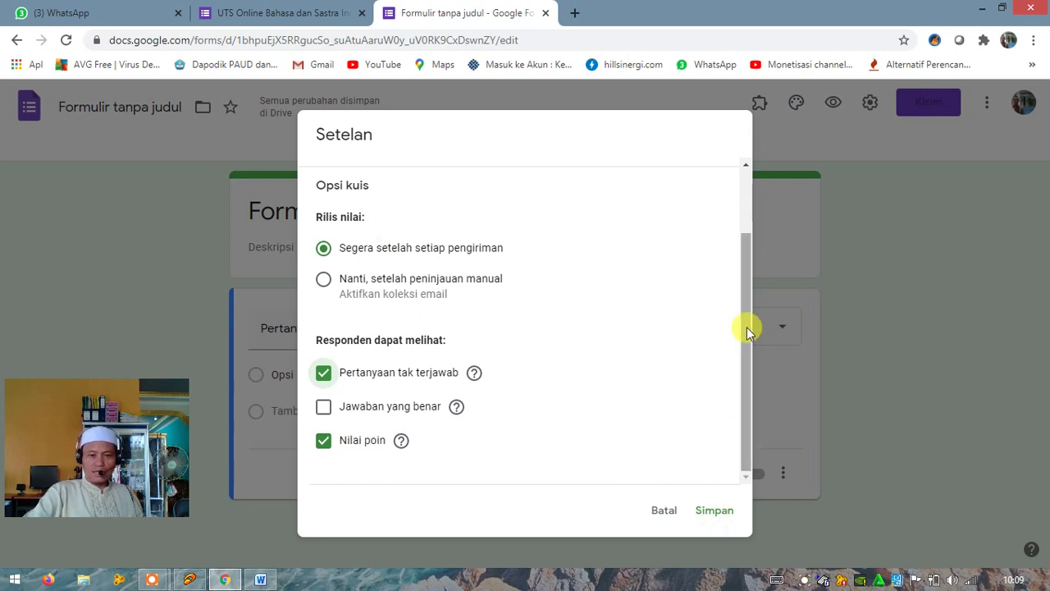
{"action": "scroll", "coordinate": [738, 256], "scroll_direction": "up", "scroll_amount": 1}
{"action": "scroll", "coordinate": [740, 238], "scroll_direction": "up", "scroll_amount": 2}
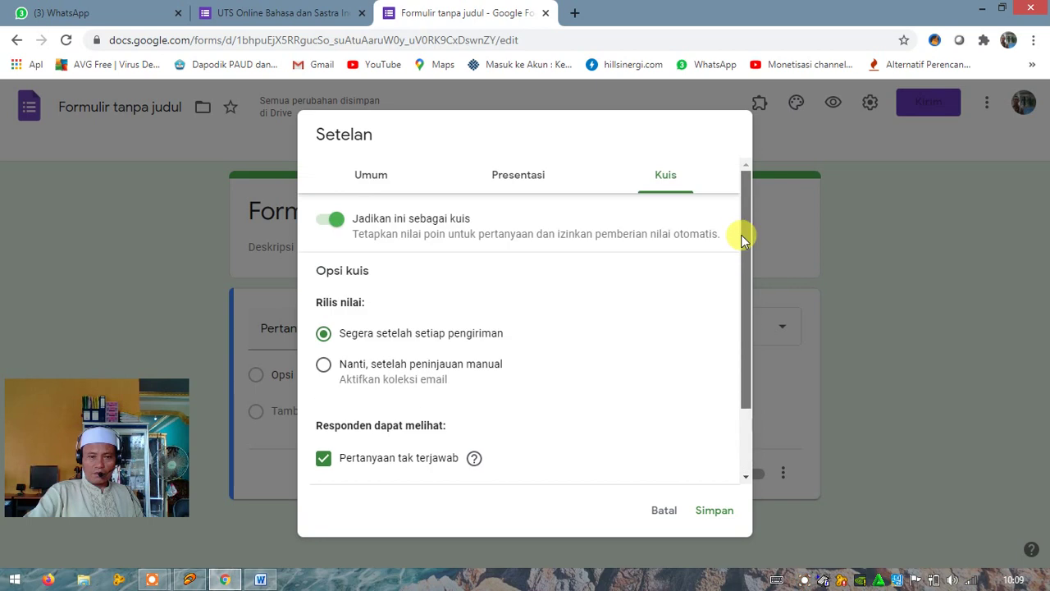
{"action": "scroll", "coordinate": [755, 354], "scroll_direction": "down", "scroll_amount": 2}
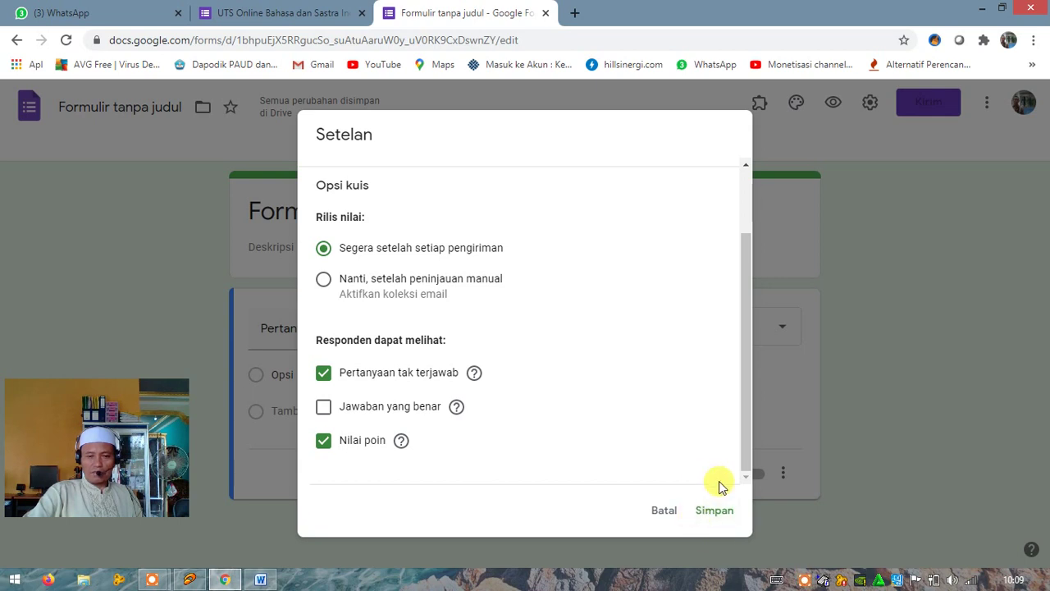
Save the quiz settings with Simpan and select the 'Formulir tanpa judul' title
{"action": "left_click", "coordinate": [716, 511]}
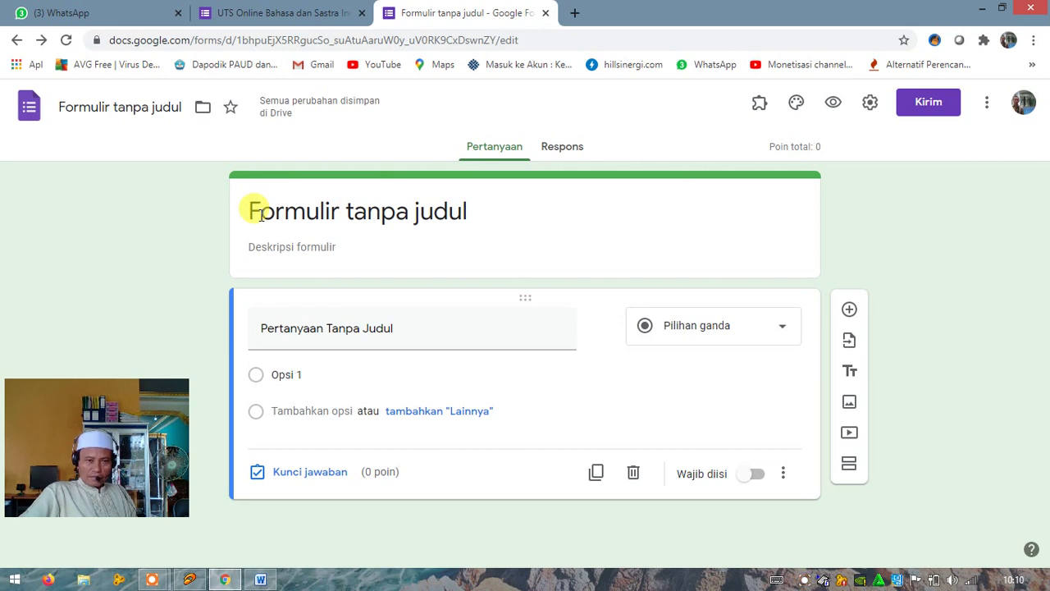
{"action": "left_click", "coordinate": [260, 214]}
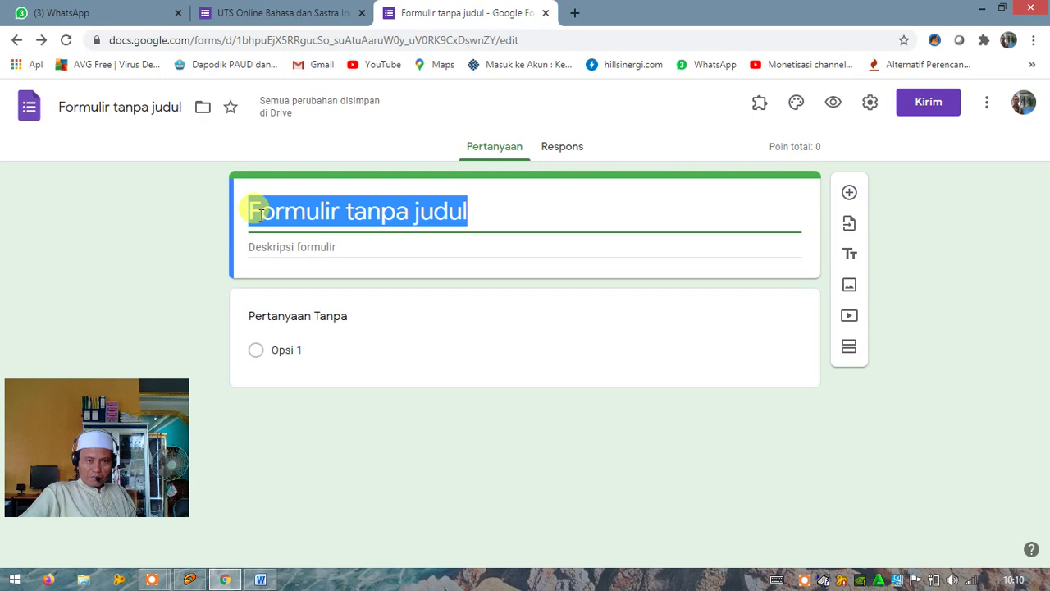
Copy the Word title line 'Soal UTS Bhs Indonesia Online 2020' and return to Chrome
{"action": "left_click", "coordinate": [258, 581]}
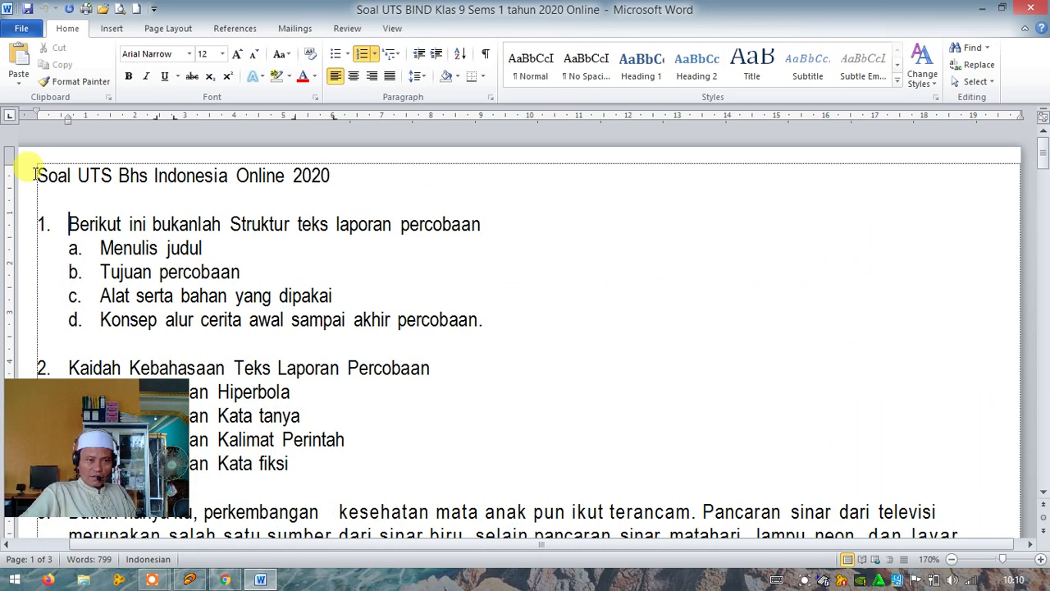
{"action": "left_click_drag", "start_coordinate": [36, 174], "coordinate": [315, 179]}
{"action": "key", "text": "ctrl+c"}
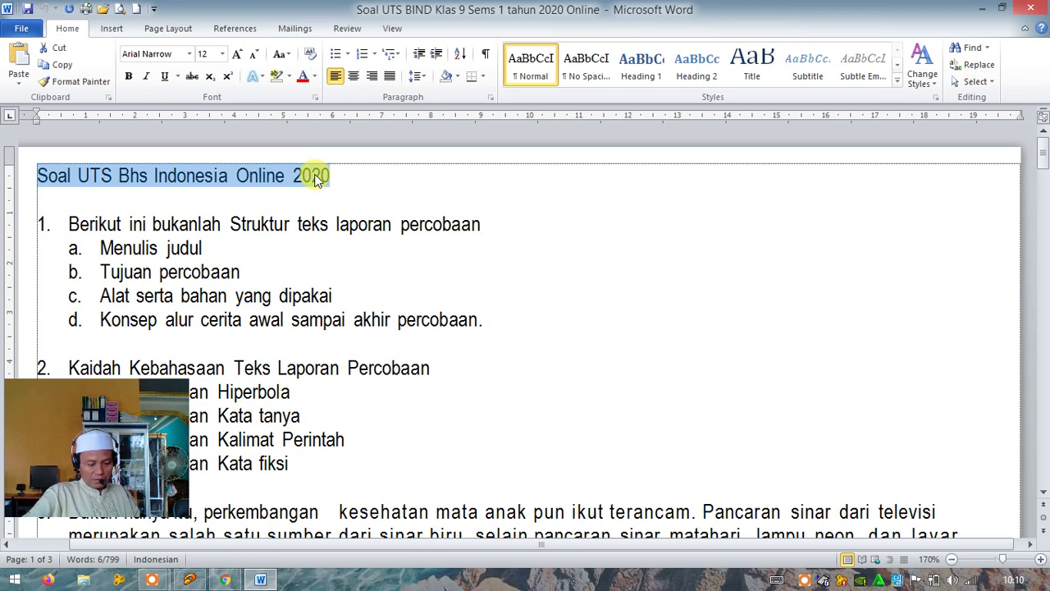
{"action": "left_click", "coordinate": [227, 580]}
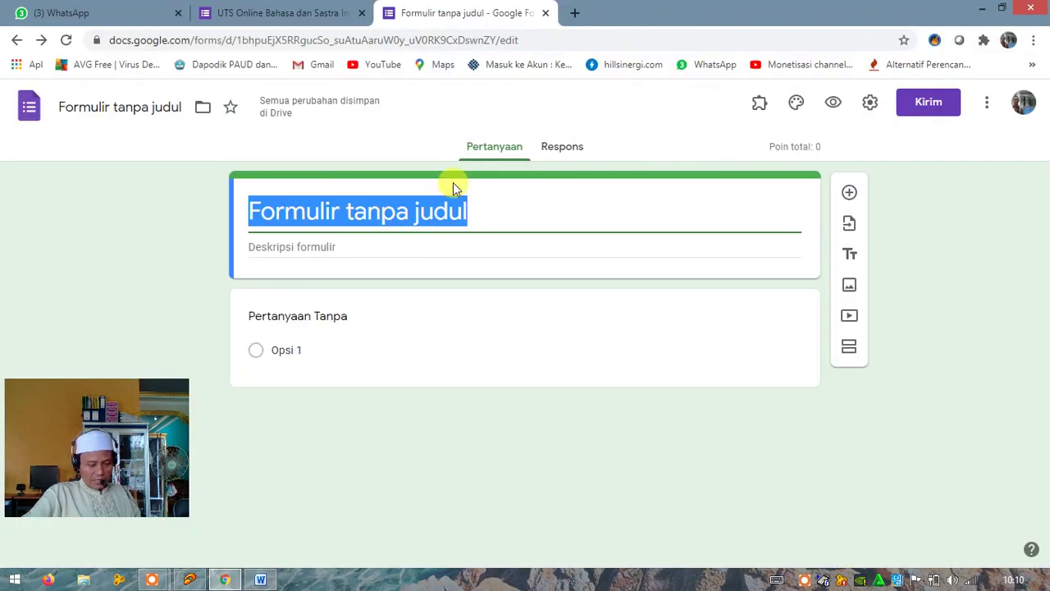
Paste 'Soal UTS Bhs Indonesia Online 2020' as the form title and start adding an image
{"action": "key", "text": "ctrl+v"}
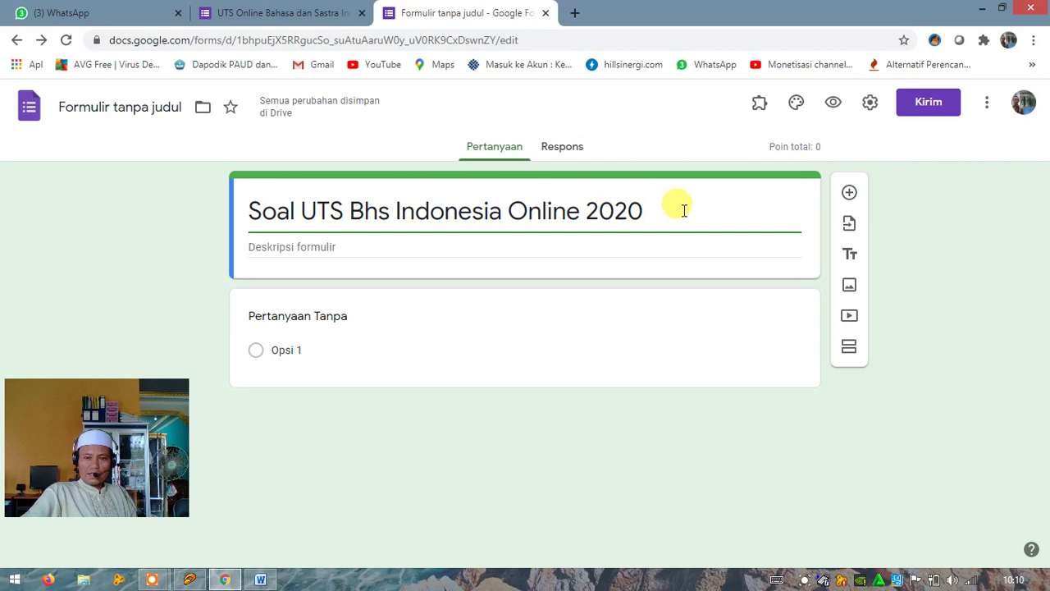
{"action": "left_click", "coordinate": [850, 289]}
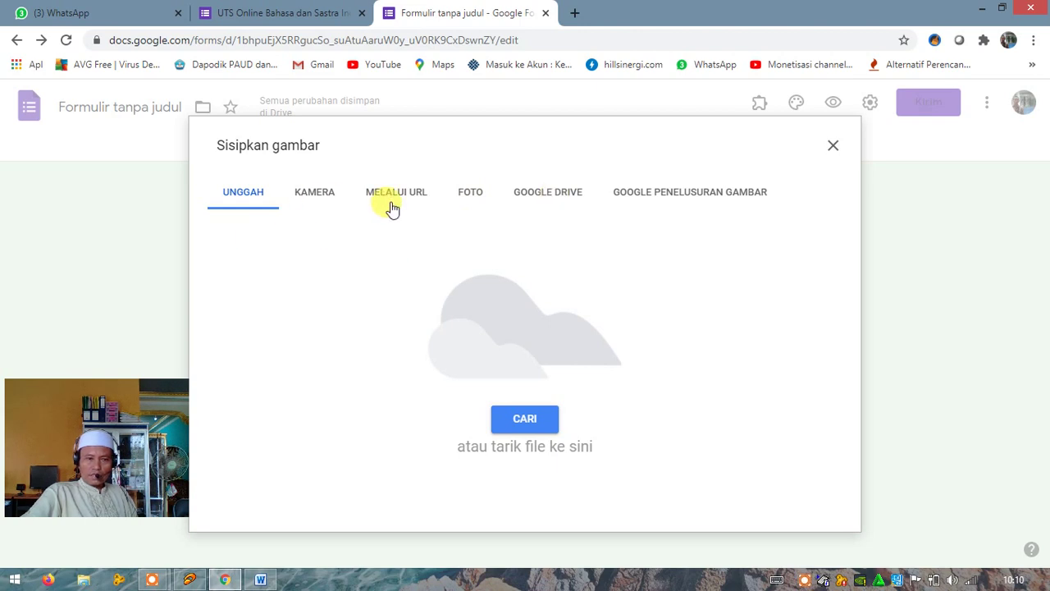
Use CARI on the Unggah tab to browse the computer for an image
{"action": "left_click", "coordinate": [524, 420]}
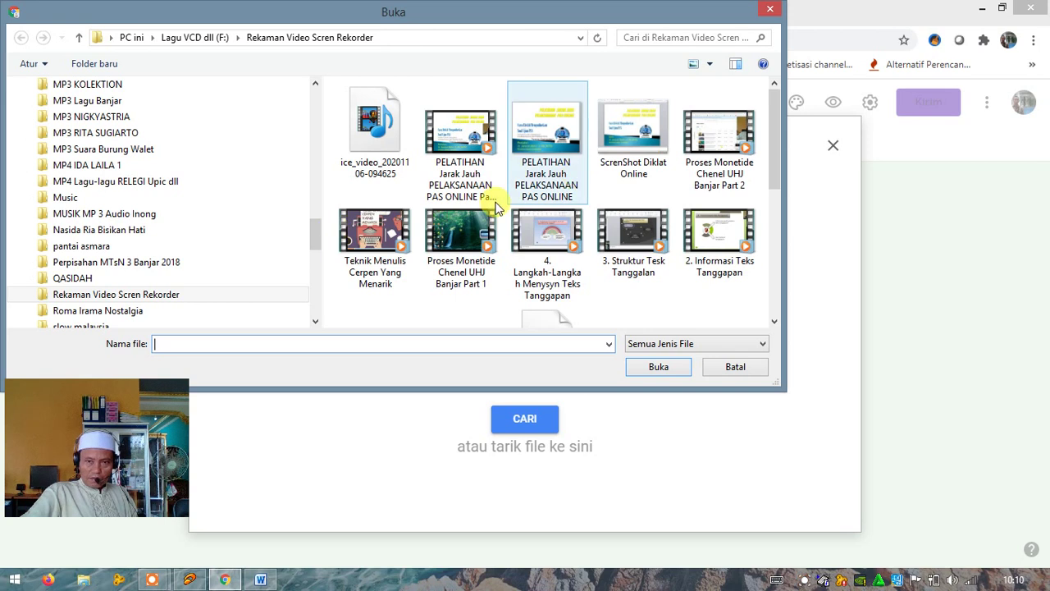
Navigate the Open dialog to the Doc Office, Foto dlll (D:) drive
{"action": "left_click", "coordinate": [611, 344]}
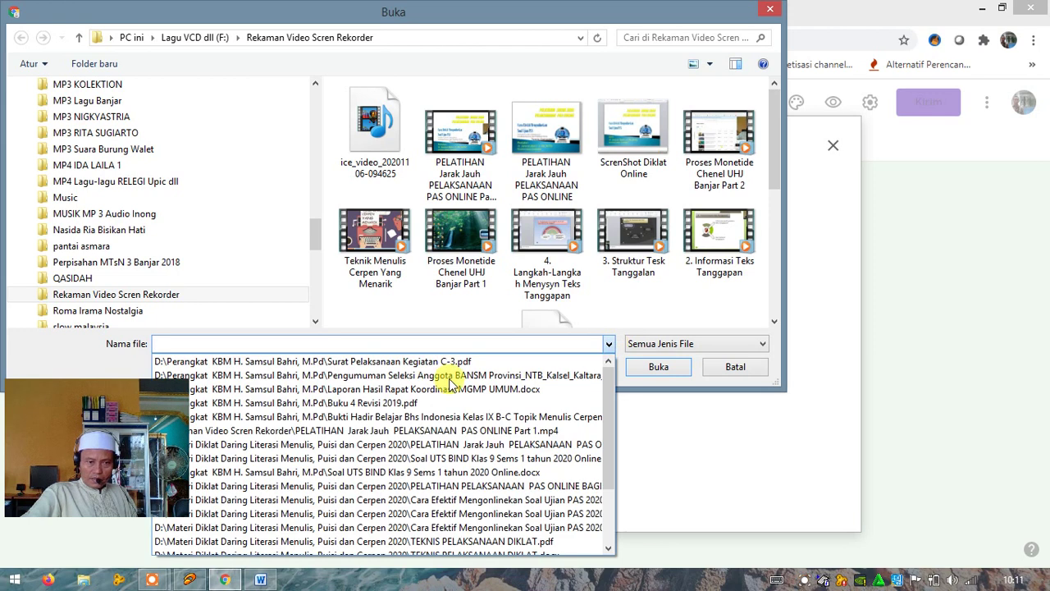
{"action": "left_click", "coordinate": [728, 348]}
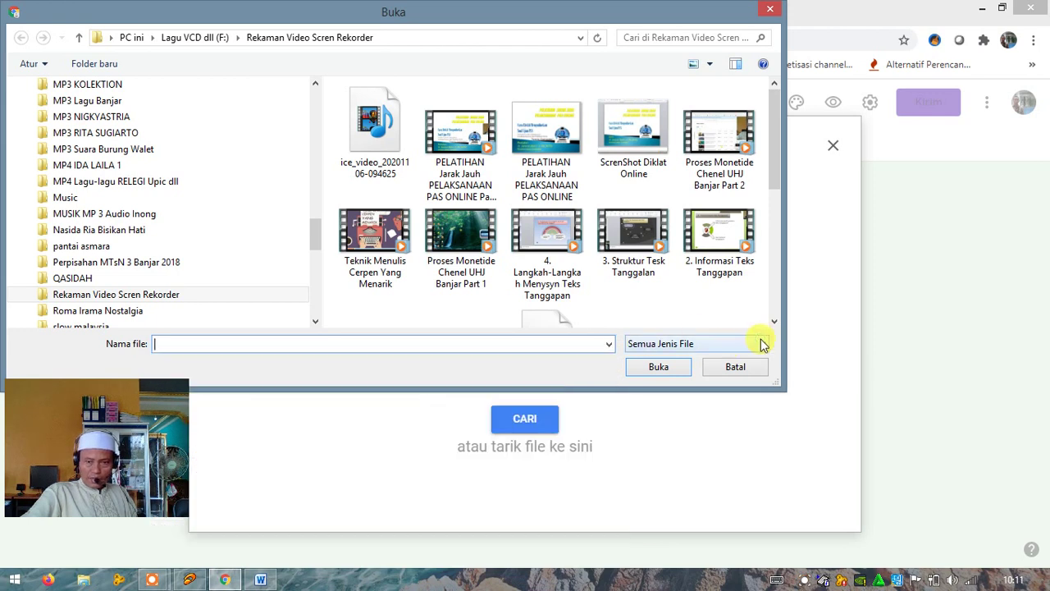
{"action": "left_click", "coordinate": [764, 345]}
{"action": "left_click", "coordinate": [763, 349]}
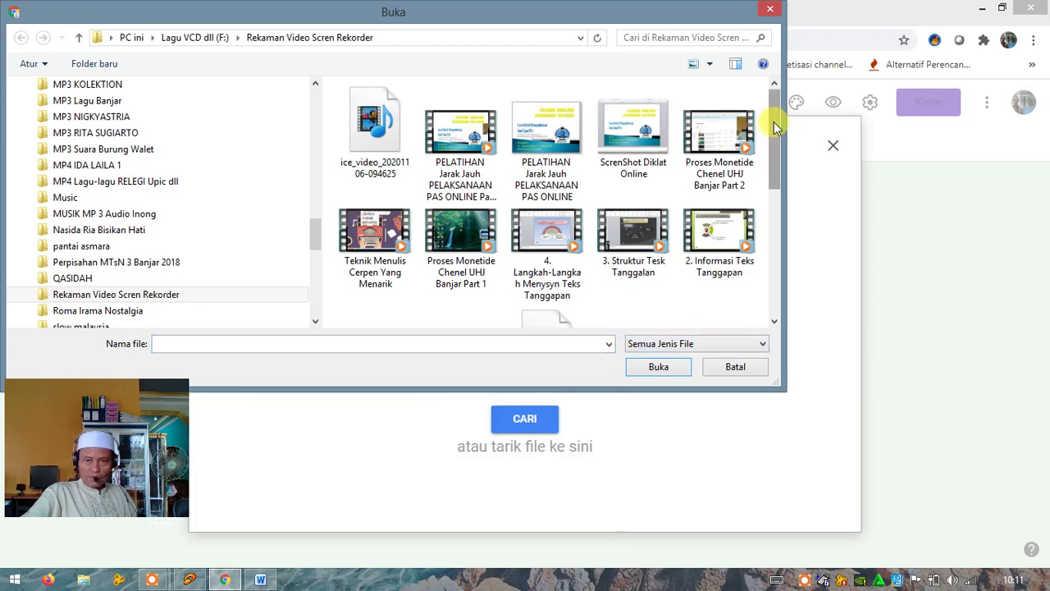
{"action": "left_click", "coordinate": [777, 225]}
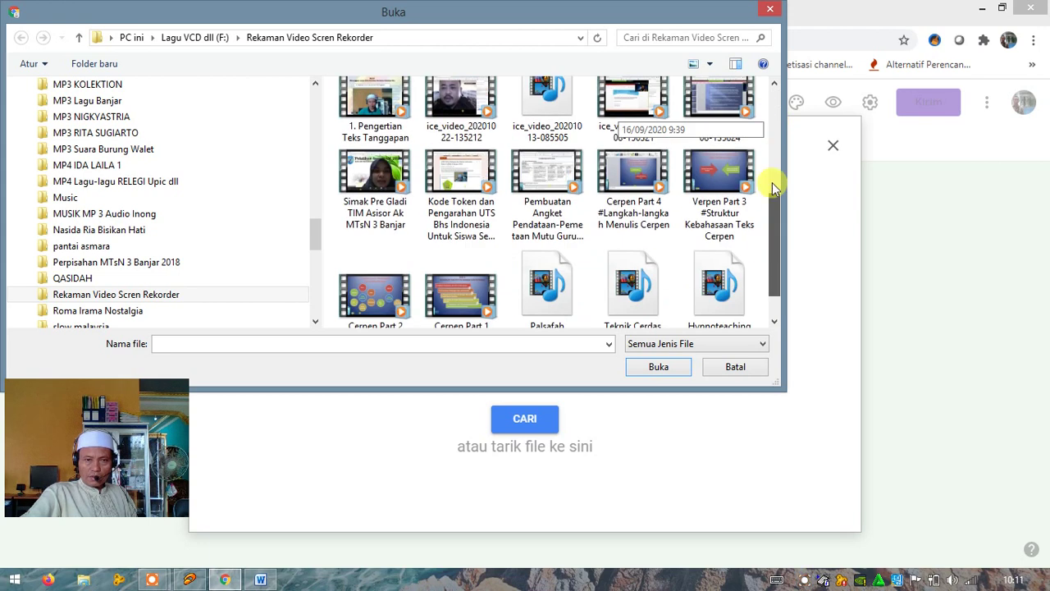
{"action": "left_click_drag", "start_coordinate": [777, 225], "coordinate": [776, 123]}
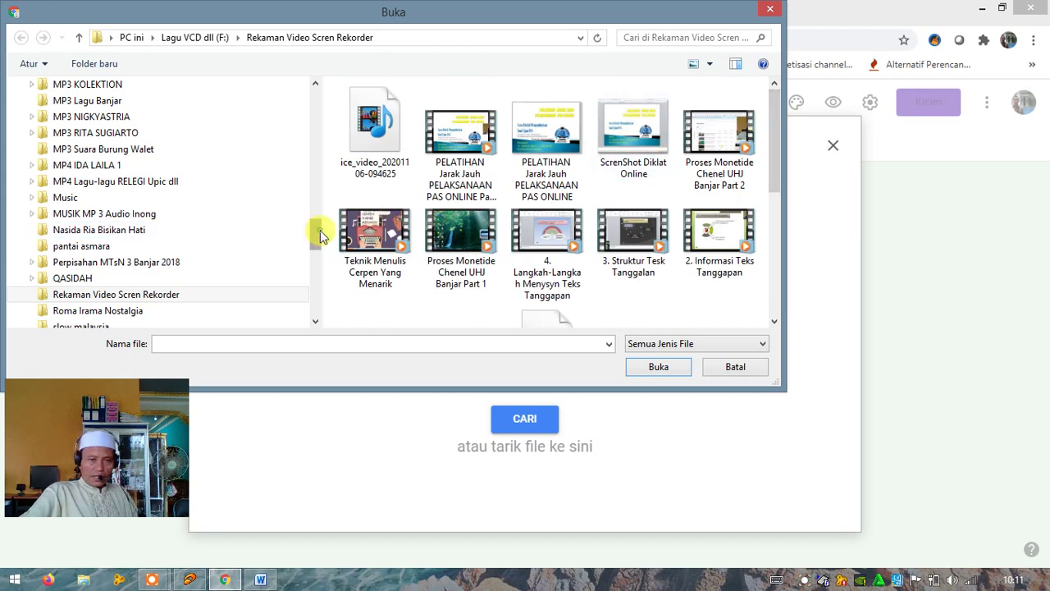
{"action": "left_click_drag", "start_coordinate": [314, 232], "coordinate": [307, 136]}
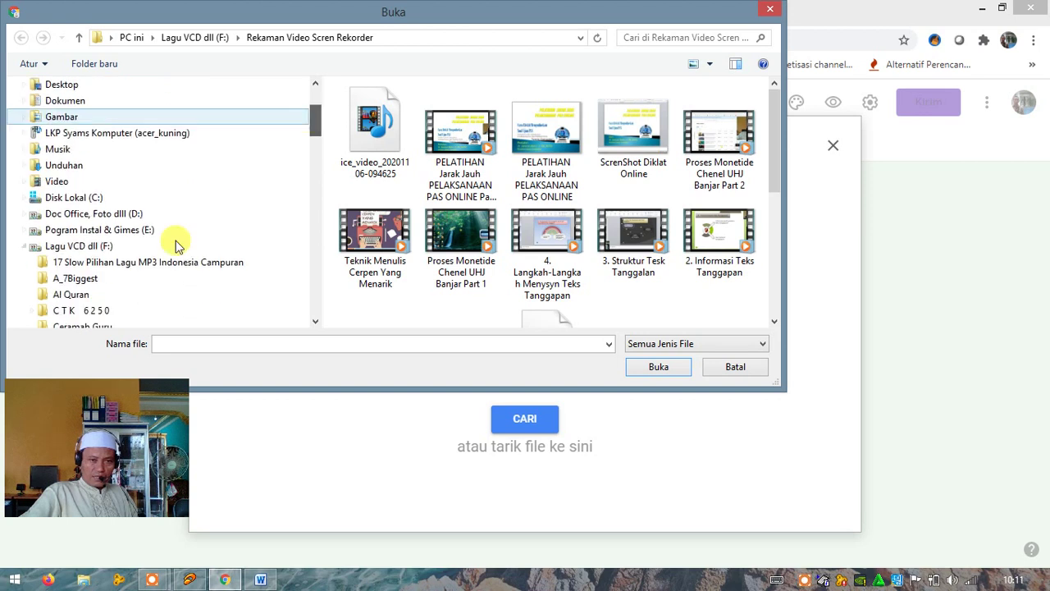
{"action": "left_click", "coordinate": [98, 218]}
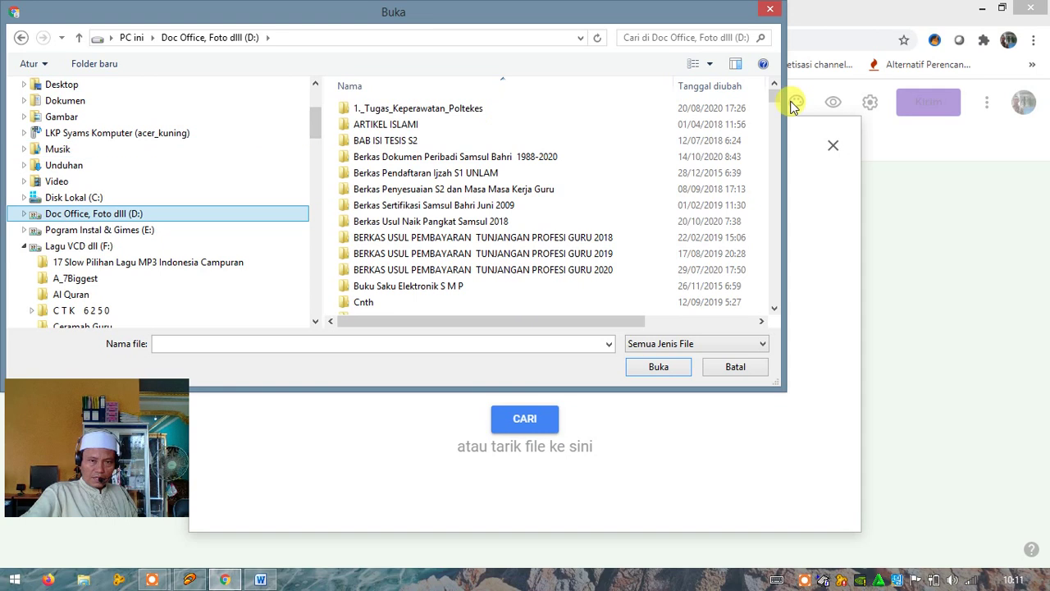
Open My Pictures > !!!Logo JPG and upload the DEPAG logo image
{"action": "left_click_drag", "start_coordinate": [773, 104], "coordinate": [774, 140]}
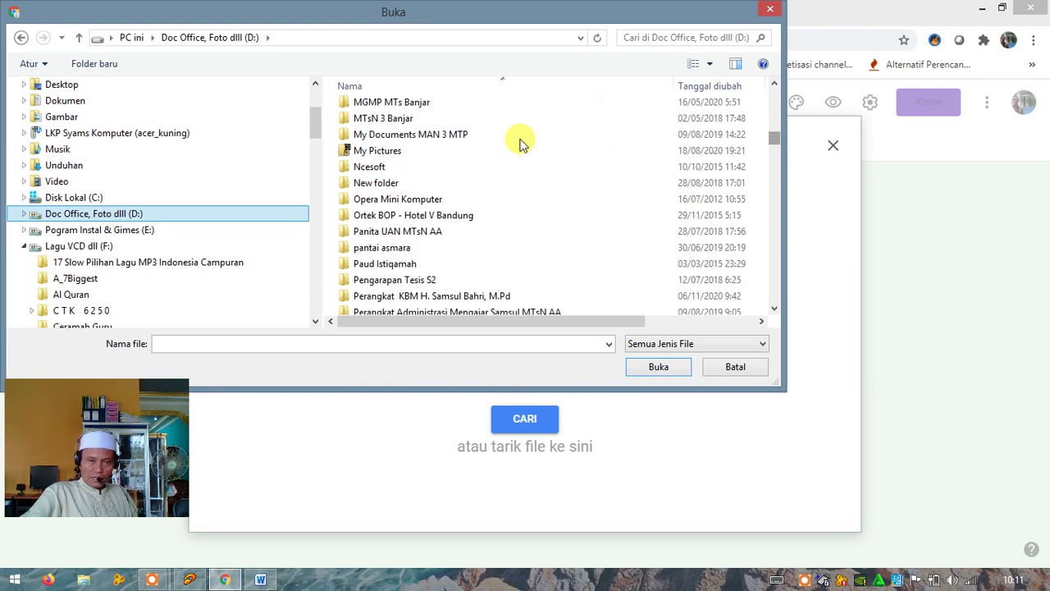
{"action": "left_click", "coordinate": [389, 154]}
{"action": "double_click", "coordinate": [390, 153]}
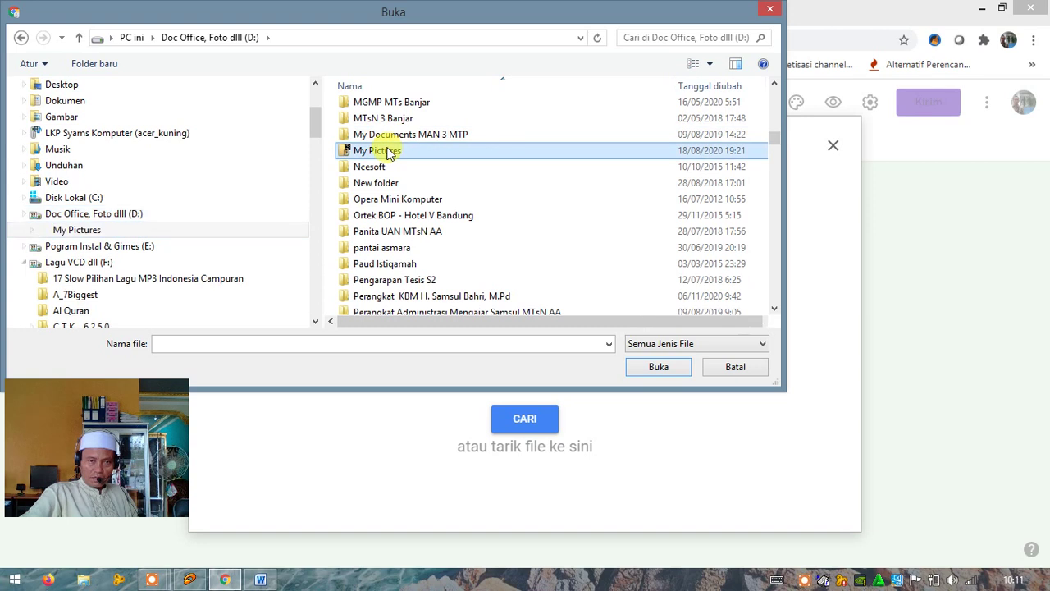
{"action": "left_click", "coordinate": [373, 127]}
{"action": "double_click", "coordinate": [376, 112]}
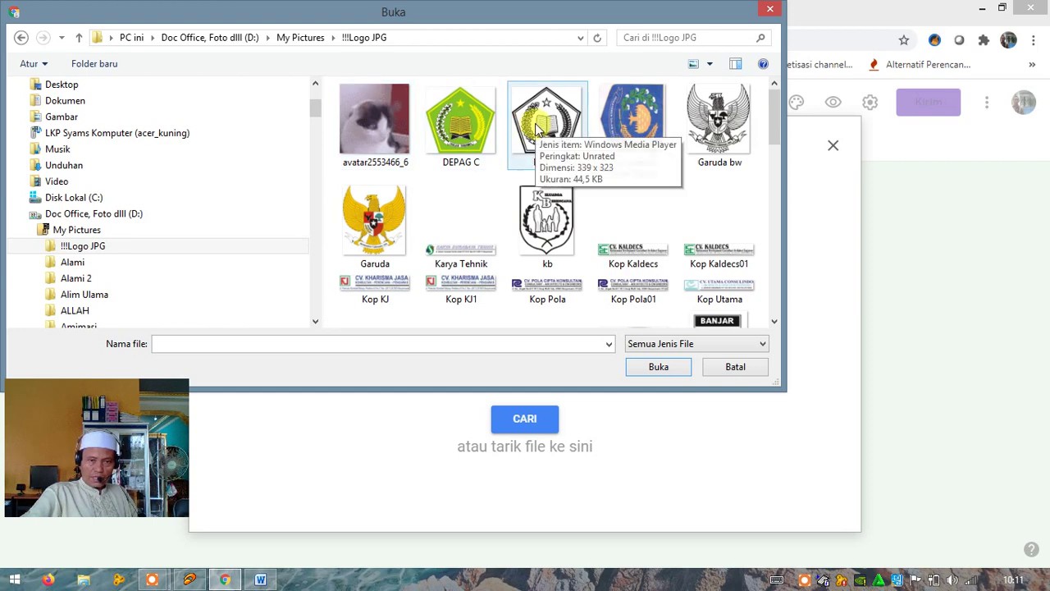
{"action": "left_click", "coordinate": [545, 139]}
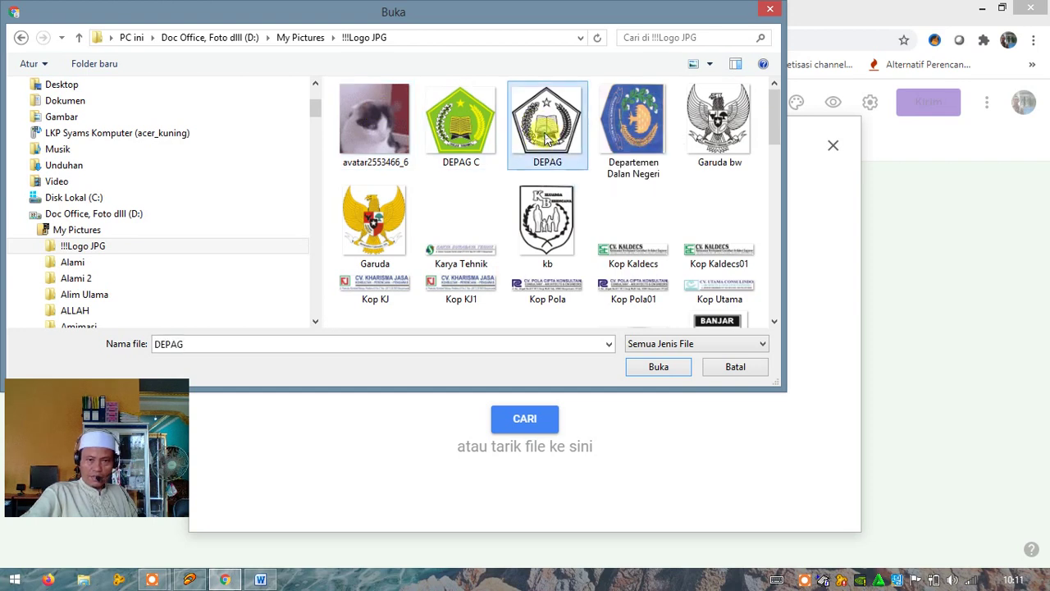
{"action": "double_click", "coordinate": [546, 139]}
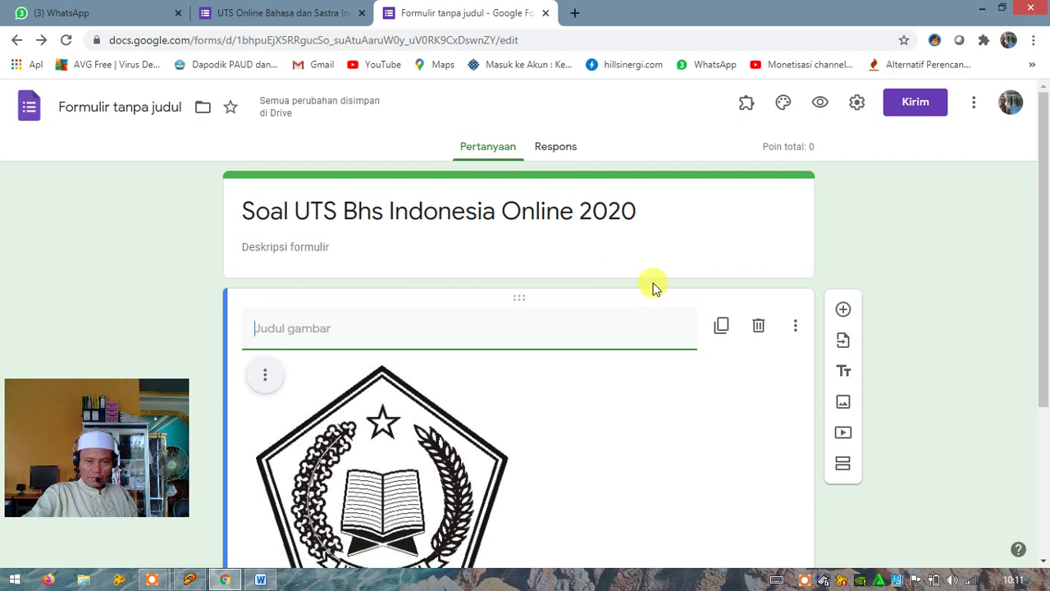
{"action": "scroll", "coordinate": [597, 319], "scroll_direction": "down", "scroll_amount": 1}
{"action": "scroll", "coordinate": [596, 319], "scroll_direction": "down", "scroll_amount": 2}
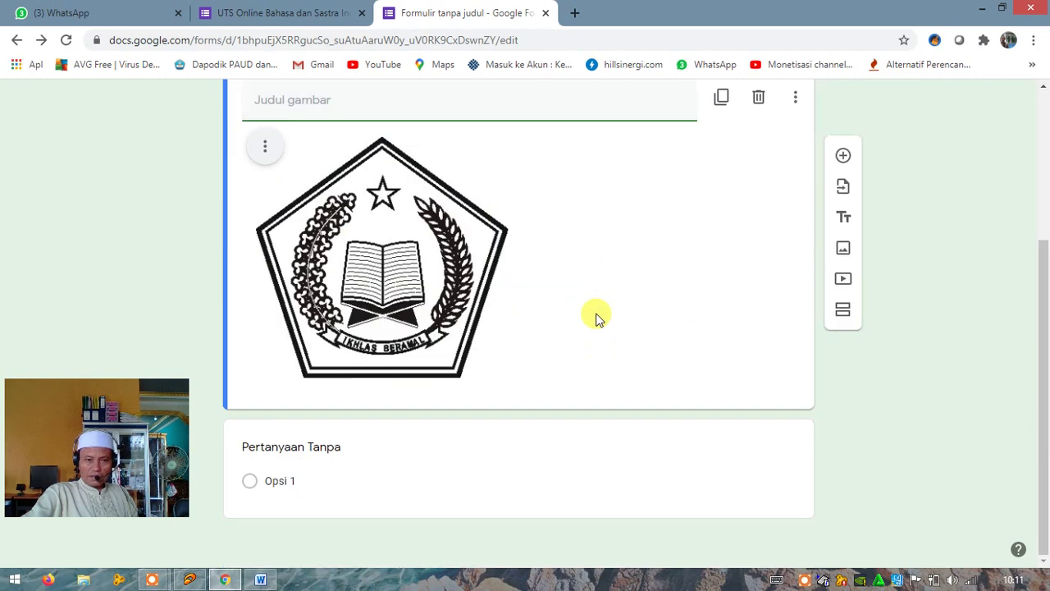
{"action": "scroll", "coordinate": [574, 320], "scroll_direction": "up", "scroll_amount": 2}
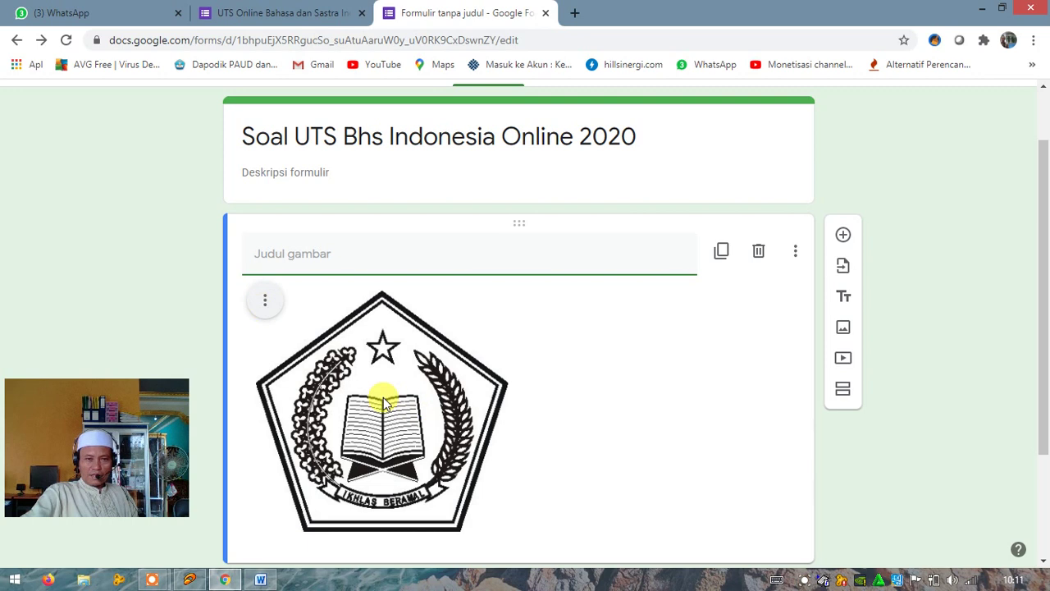
{"action": "left_click", "coordinate": [379, 133]}
{"action": "key", "text": "ctrl+c"}
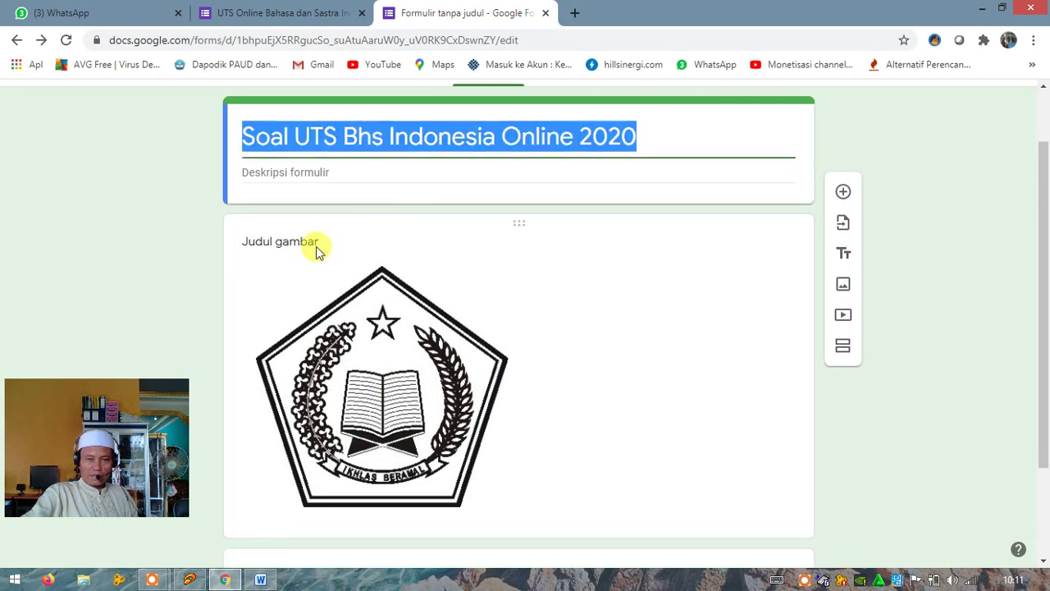
{"action": "left_click", "coordinate": [317, 253]}
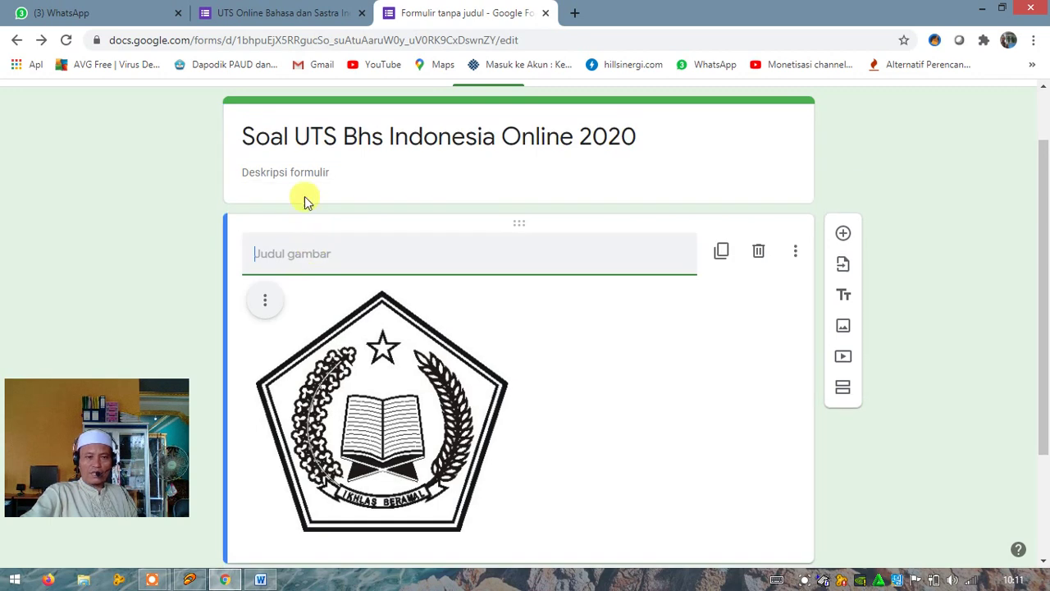
{"action": "left_click", "coordinate": [305, 173]}
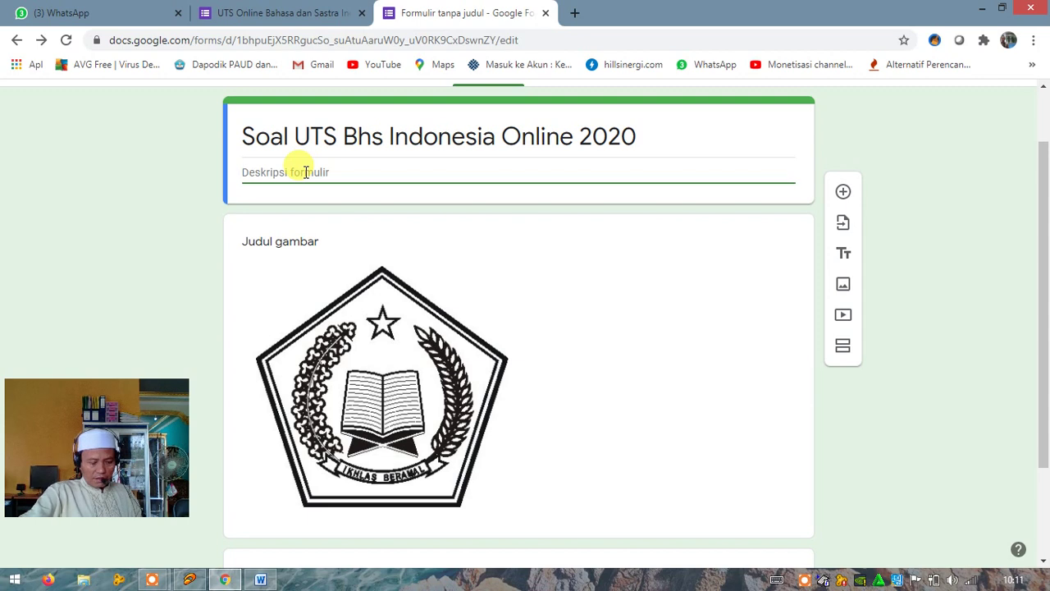
Open the existing UTS exam form and paste 'Kelas 9 MTsN 3 Banjar 2020' as its title
{"action": "left_click", "coordinate": [278, 15]}
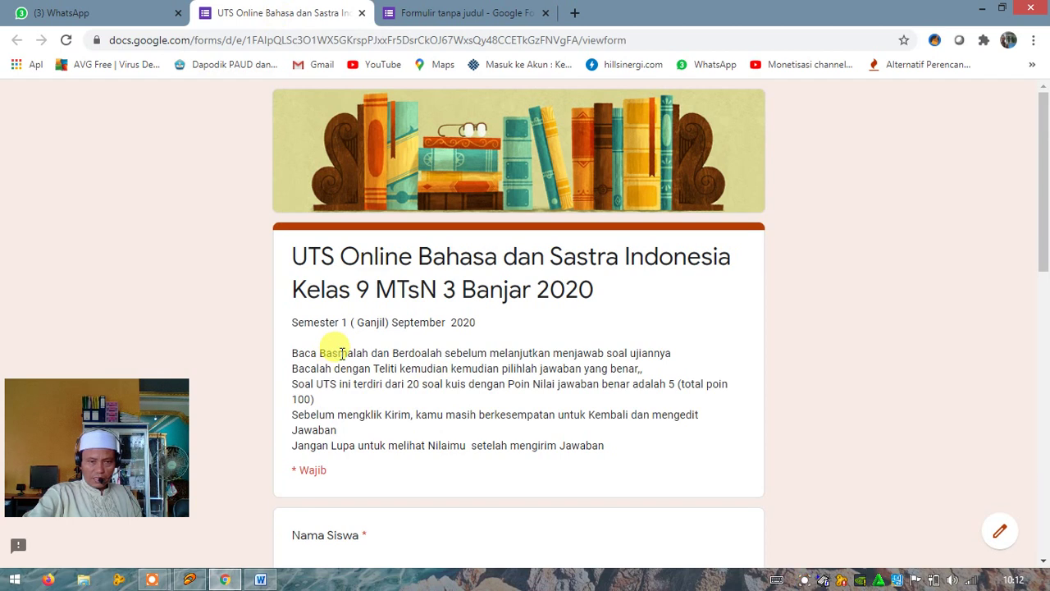
{"action": "left_click", "coordinate": [1007, 538]}
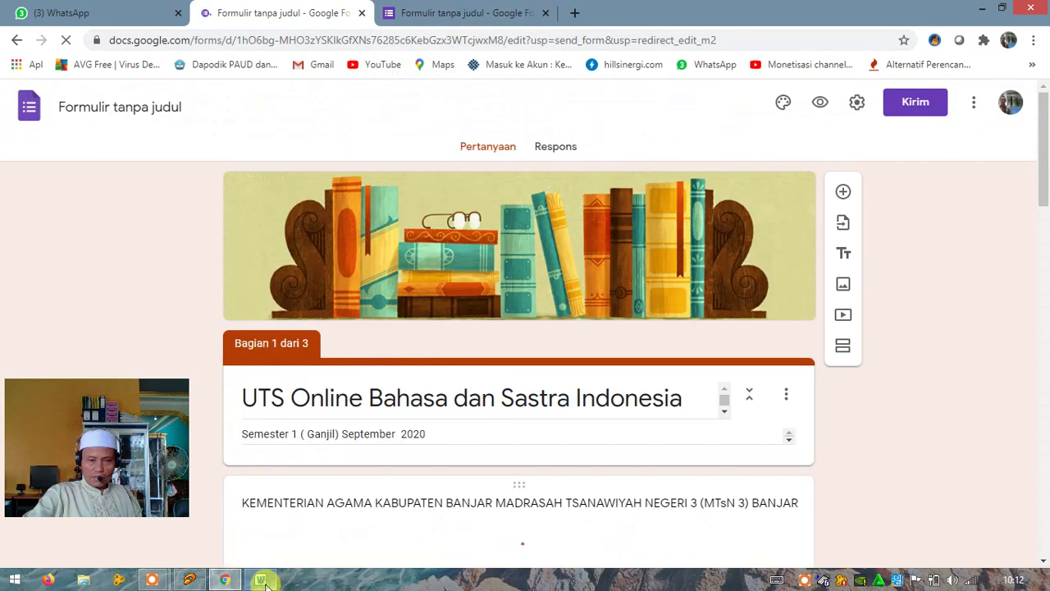
{"action": "left_click", "coordinate": [261, 580]}
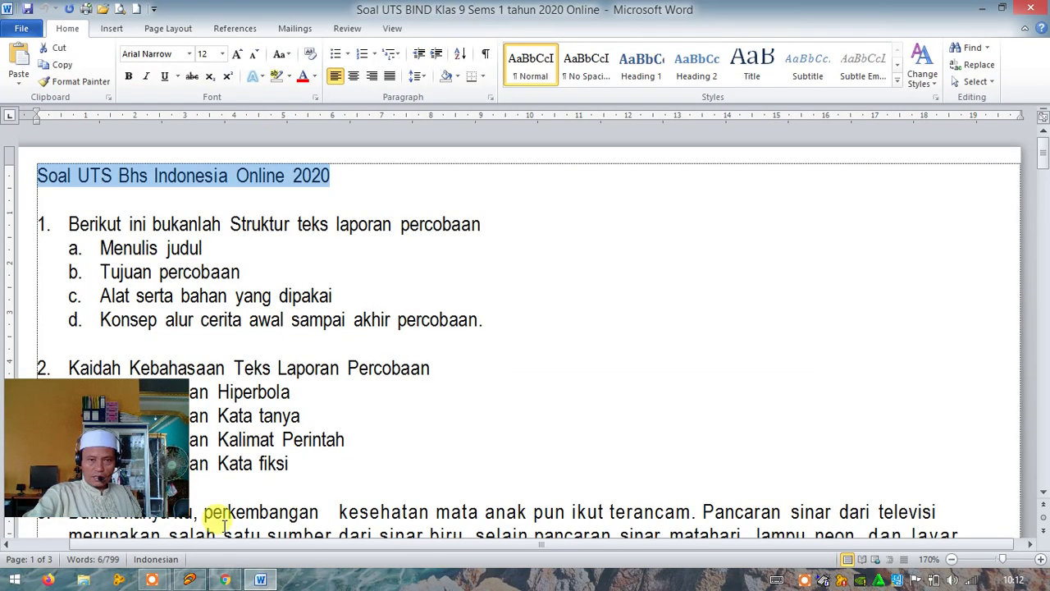
{"action": "left_click", "coordinate": [225, 579]}
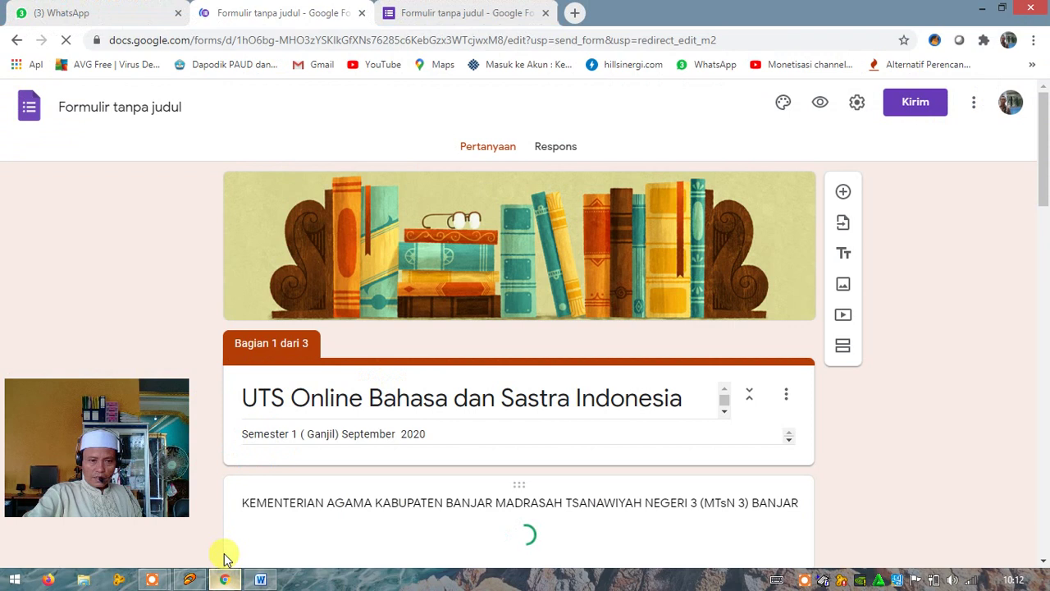
{"action": "left_click", "coordinate": [395, 384]}
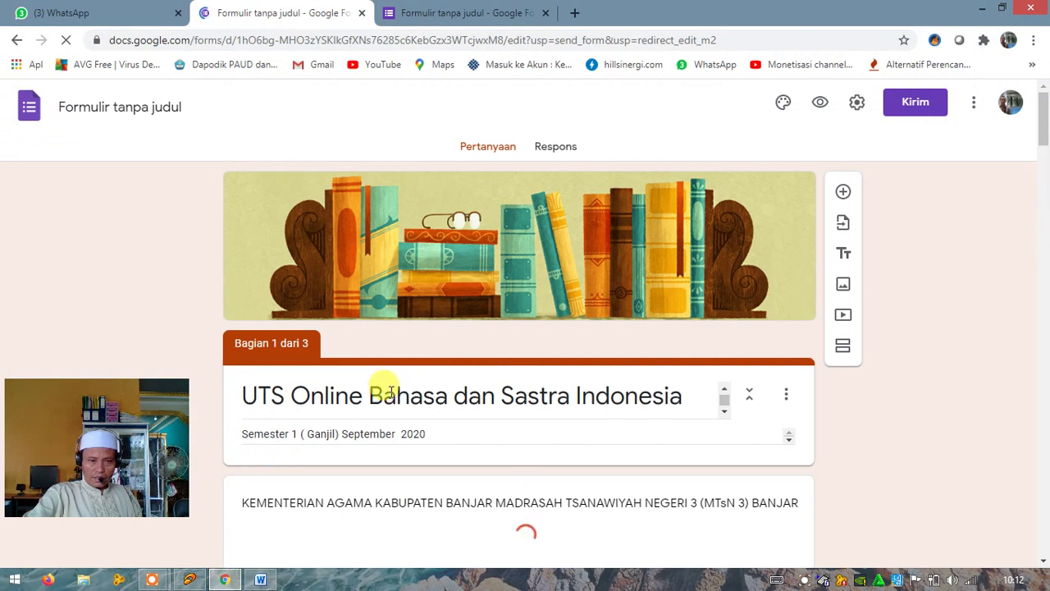
{"action": "key", "text": "ctrl+a"}
{"action": "type", "text": "Kelas 9 MTsN 3 Banjar 2020"}
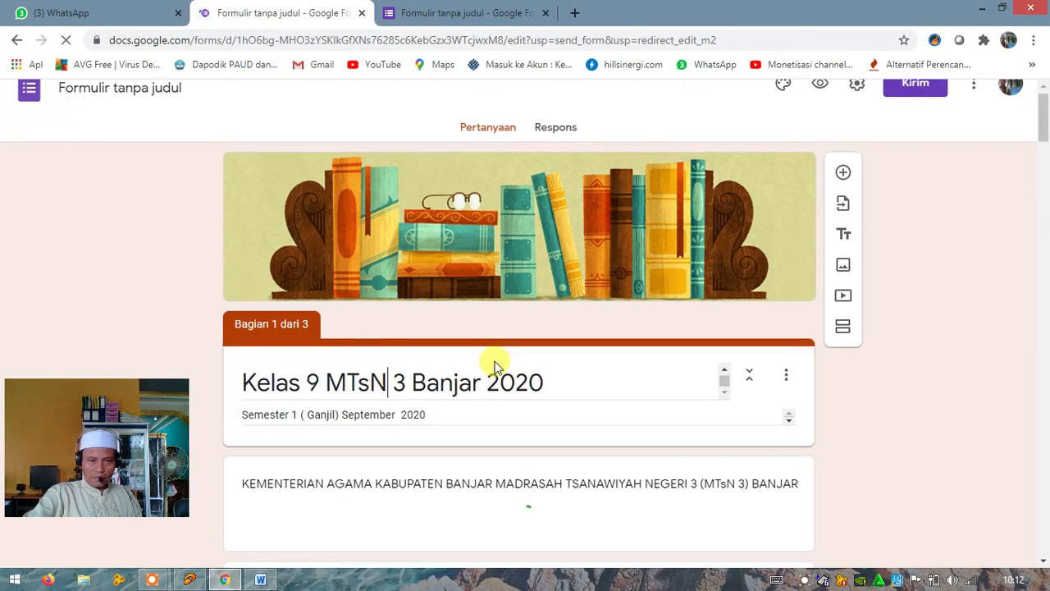
{"action": "scroll", "coordinate": [495, 365], "scroll_direction": "down", "scroll_amount": 3}
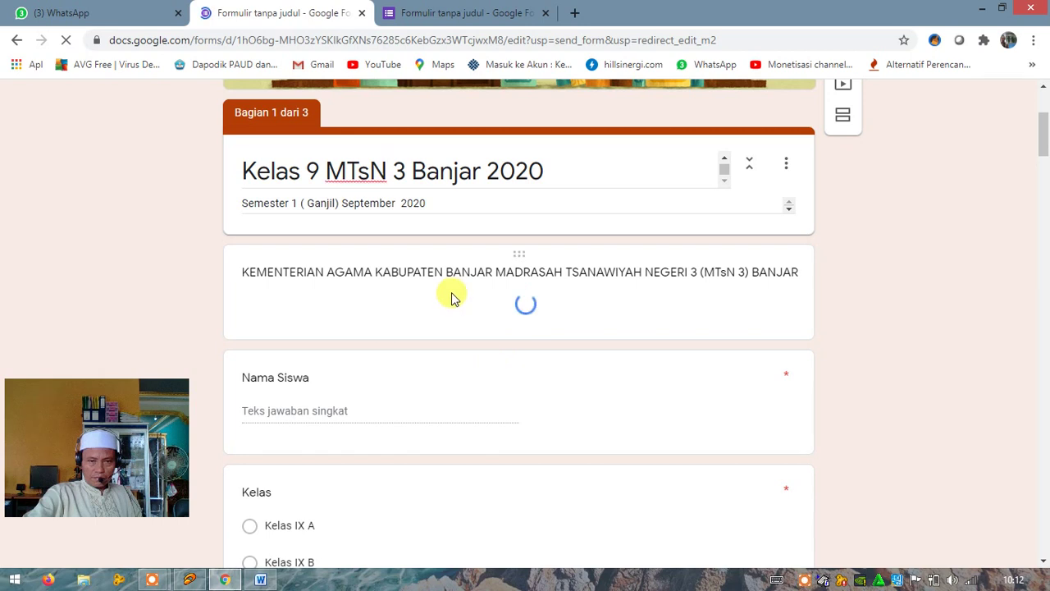
Switch between browser tabs, ending on the Soal UTS Bhs Indonesia Online 2020 form
{"action": "left_click", "coordinate": [453, 16]}
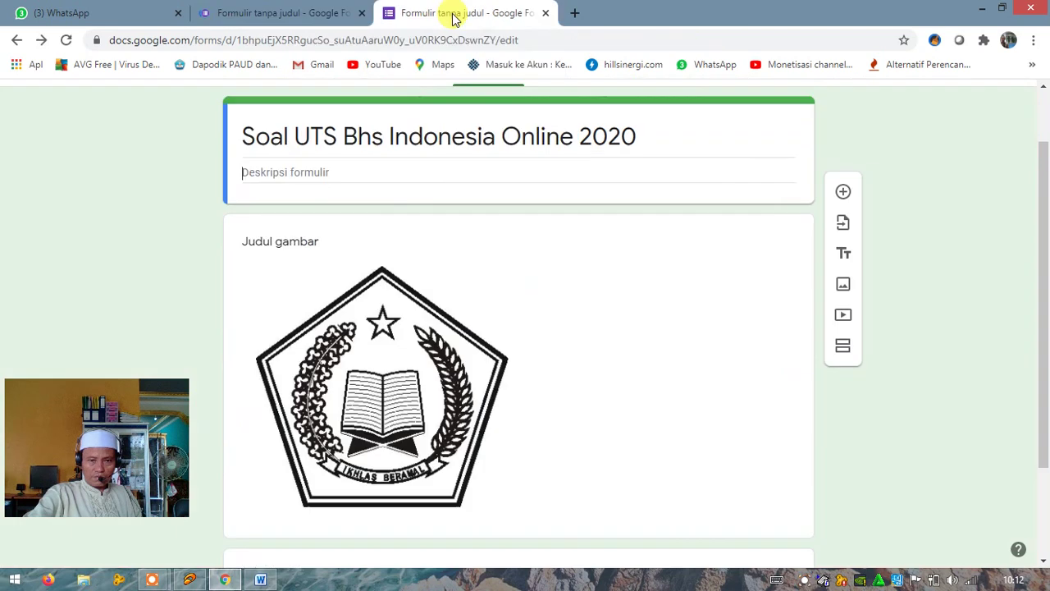
{"action": "left_click", "coordinate": [296, 14]}
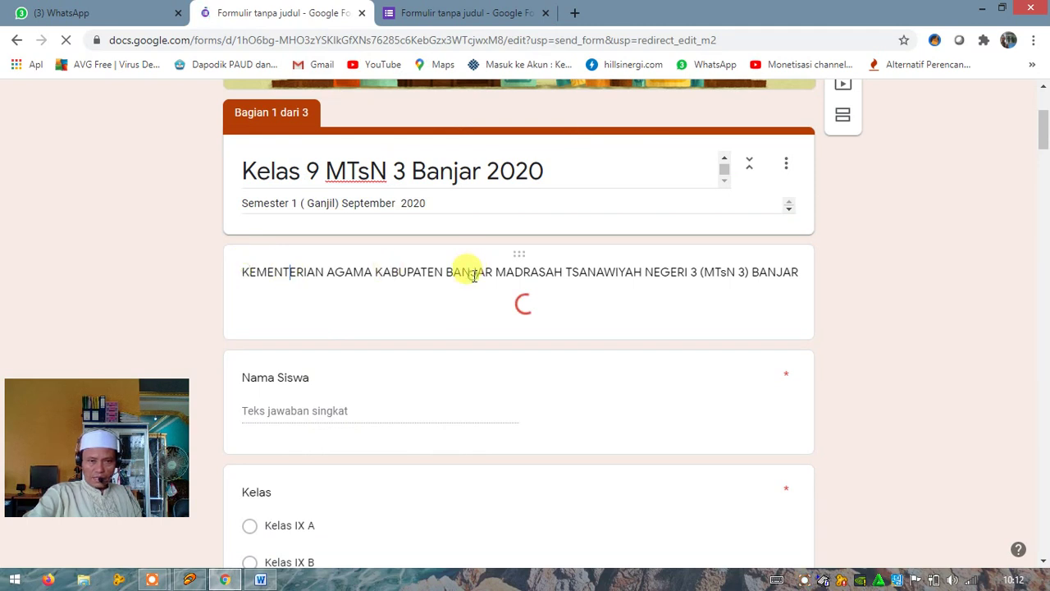
{"action": "left_click", "coordinate": [450, 14]}
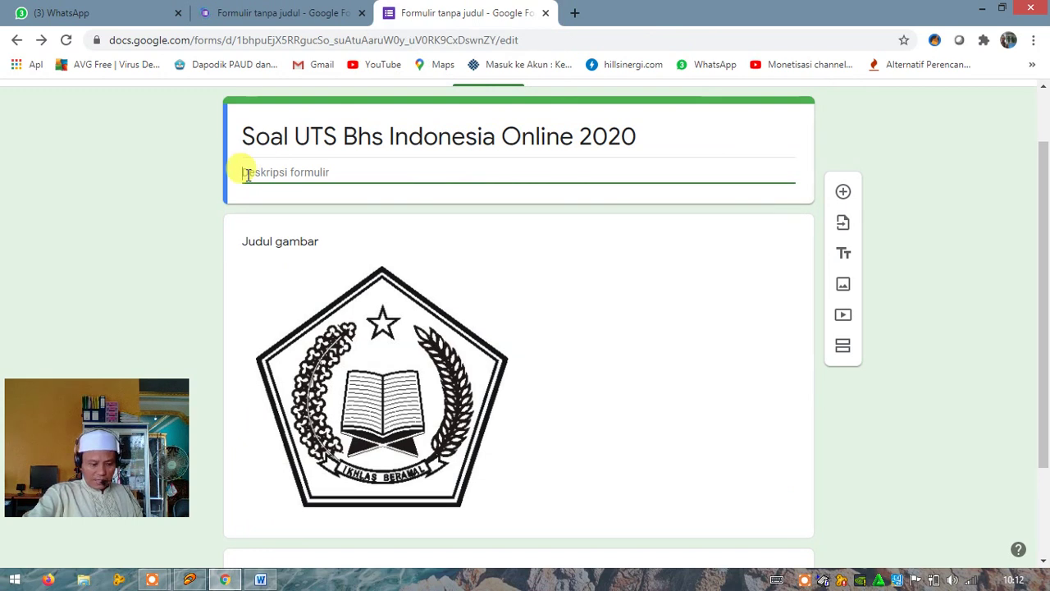
Fill the description with the pasted form title, 'Jawablah Dengan benar' and 'jangan lupa berdo' on separate lines
{"action": "key", "text": "ctrl+v"}
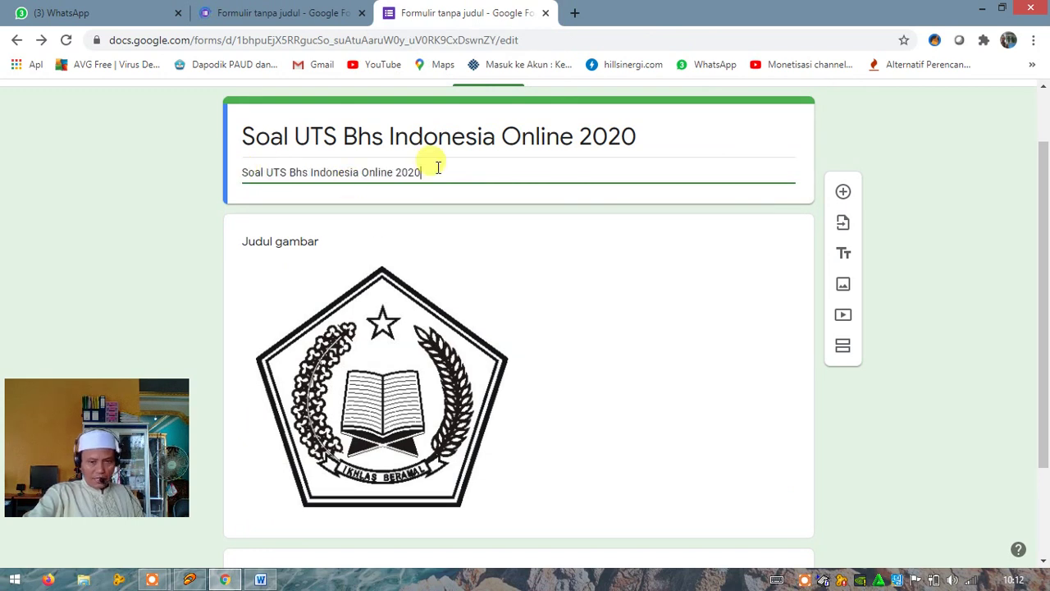
{"action": "key", "text": "Return"}
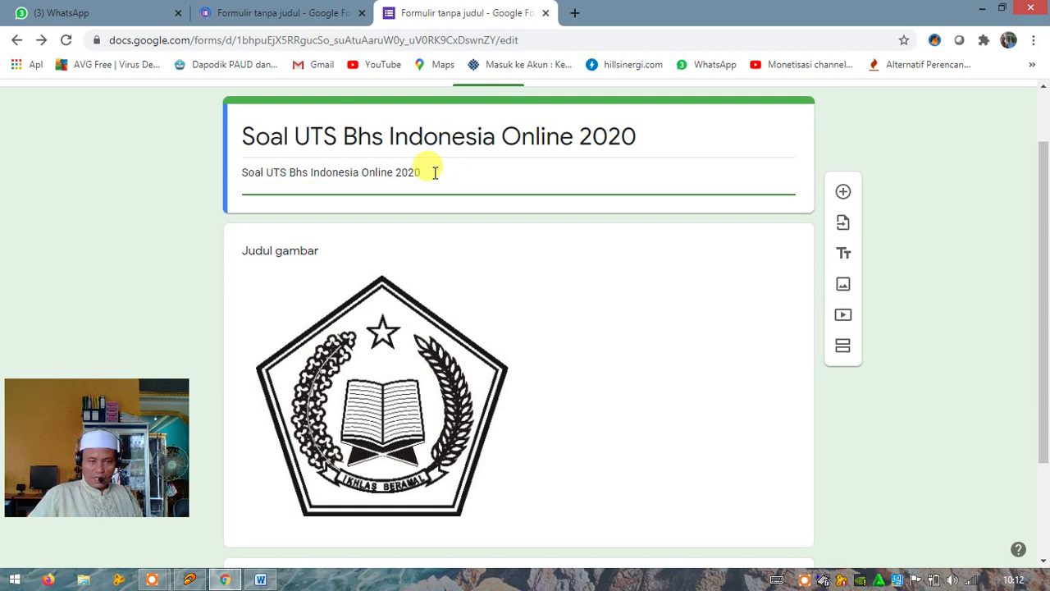
{"action": "type", "text": "Jaw"}
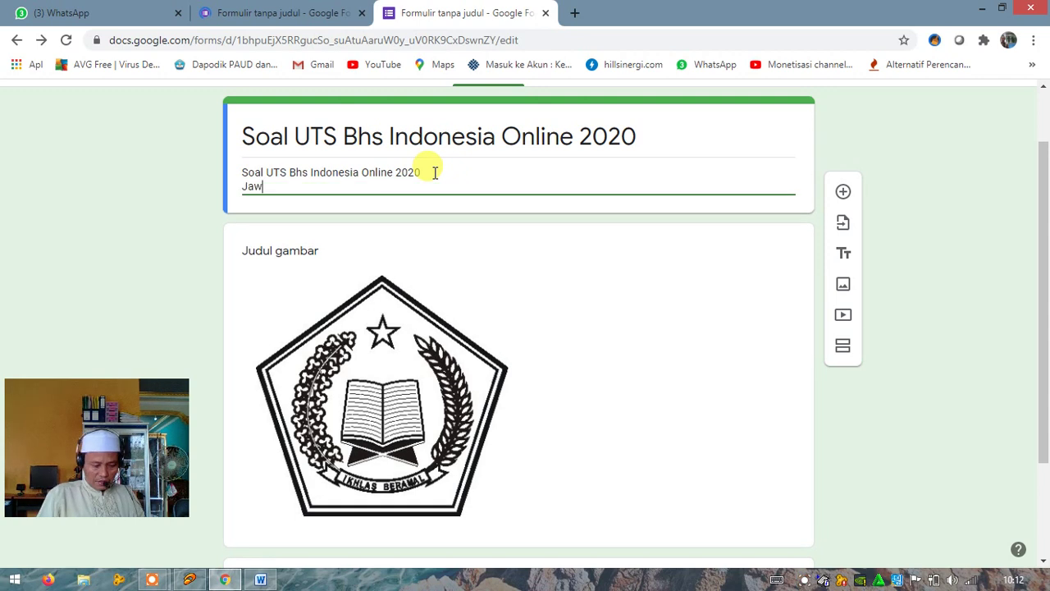
{"action": "type", "text": "ablah "}
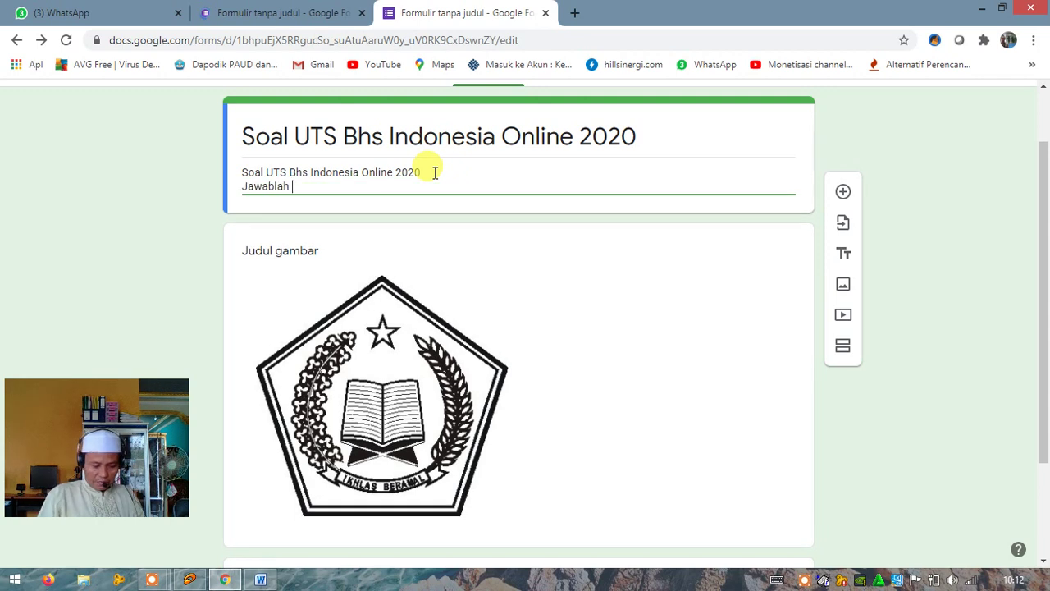
{"action": "type", "text": "Dengan"}
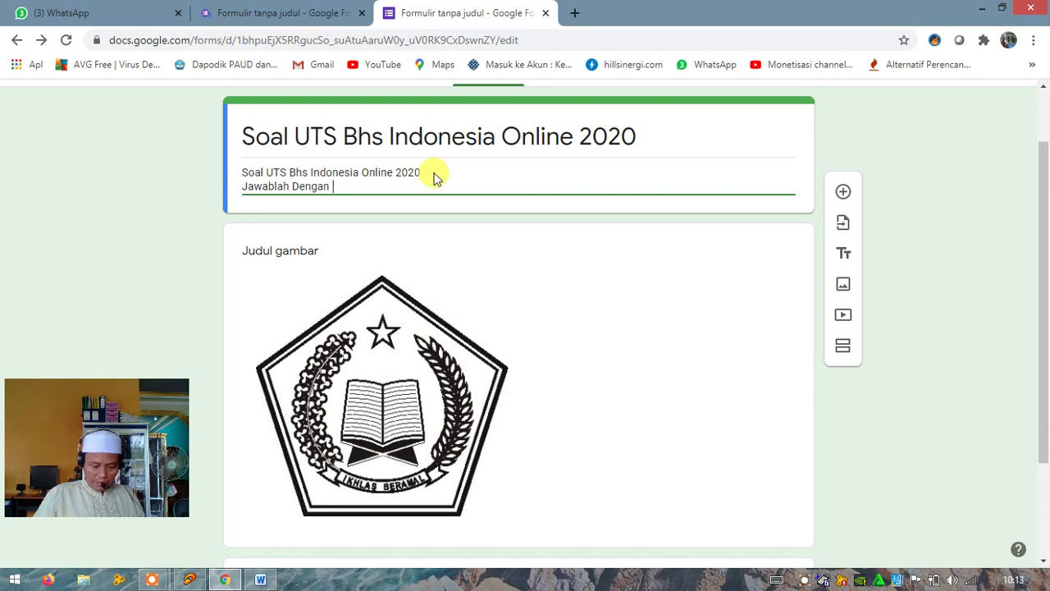
{"action": "type", "text": " benar"}
{"action": "key", "text": "Return"}
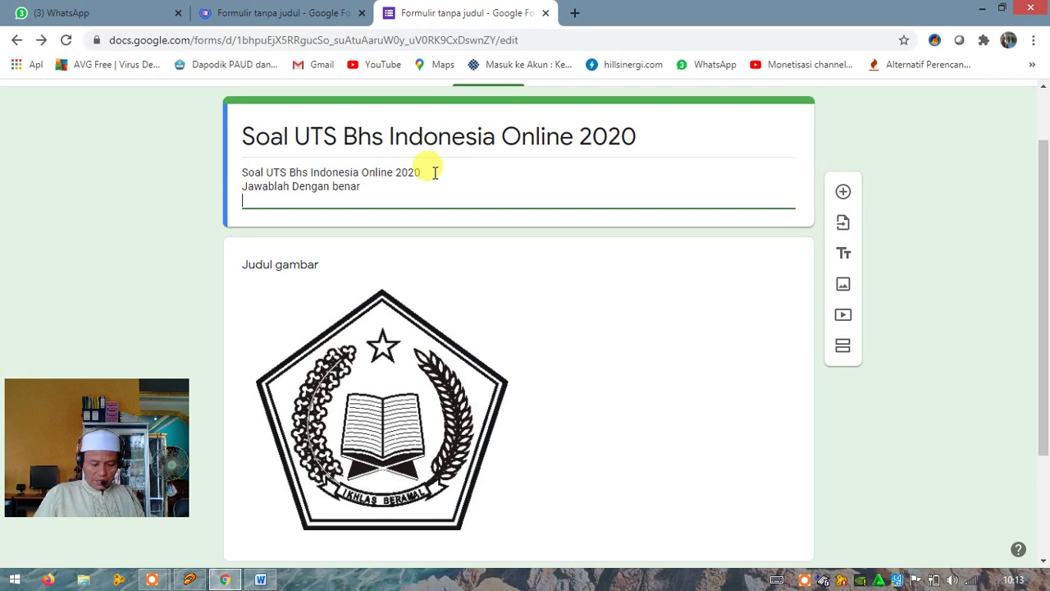
{"action": "type", "text": "jangan l"}
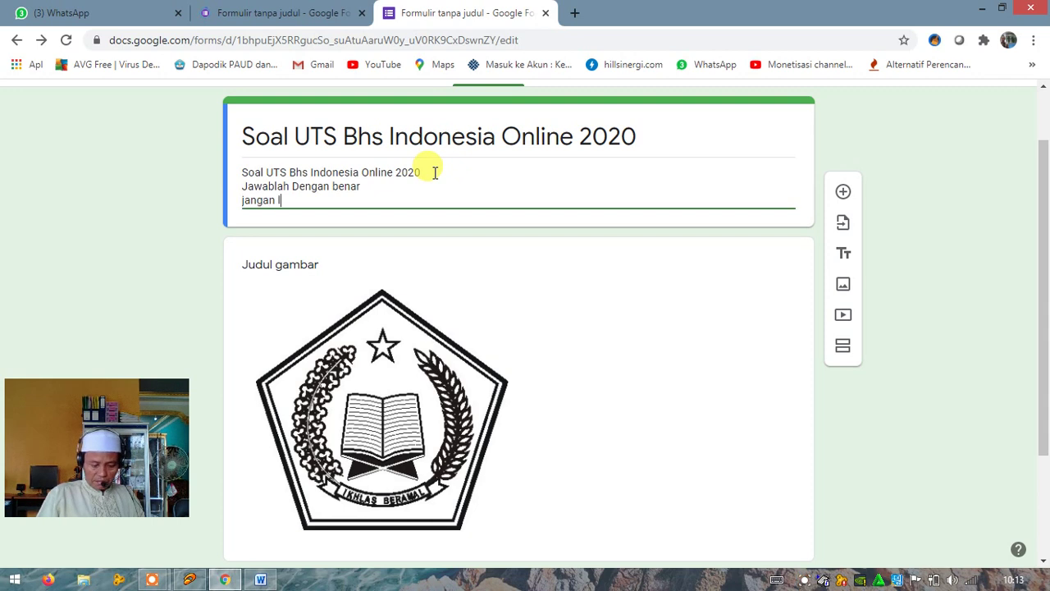
{"action": "type", "text": "upa berdo"}
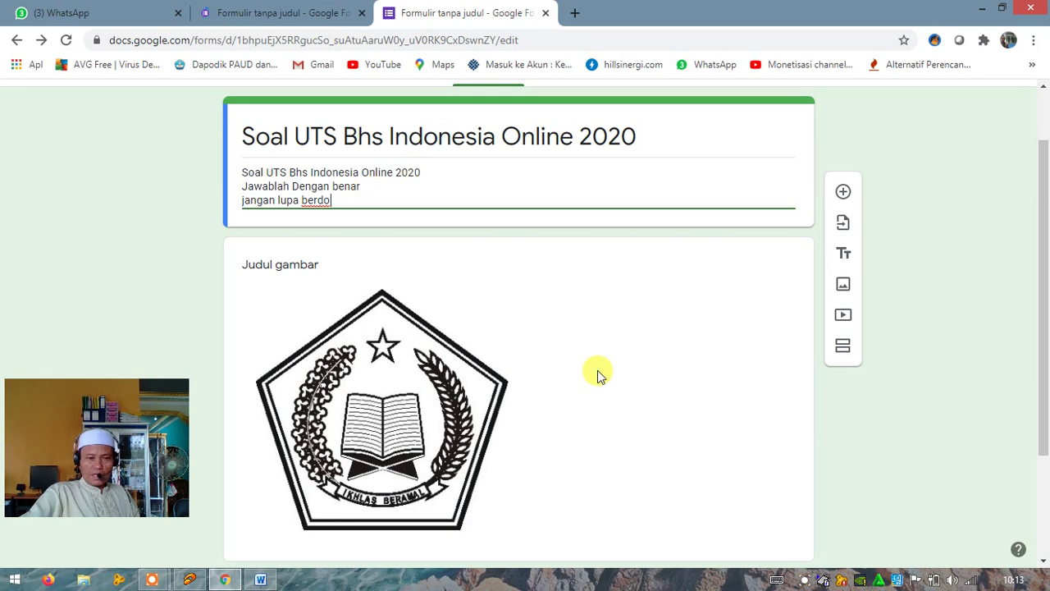
{"action": "left_click", "coordinate": [307, 17]}
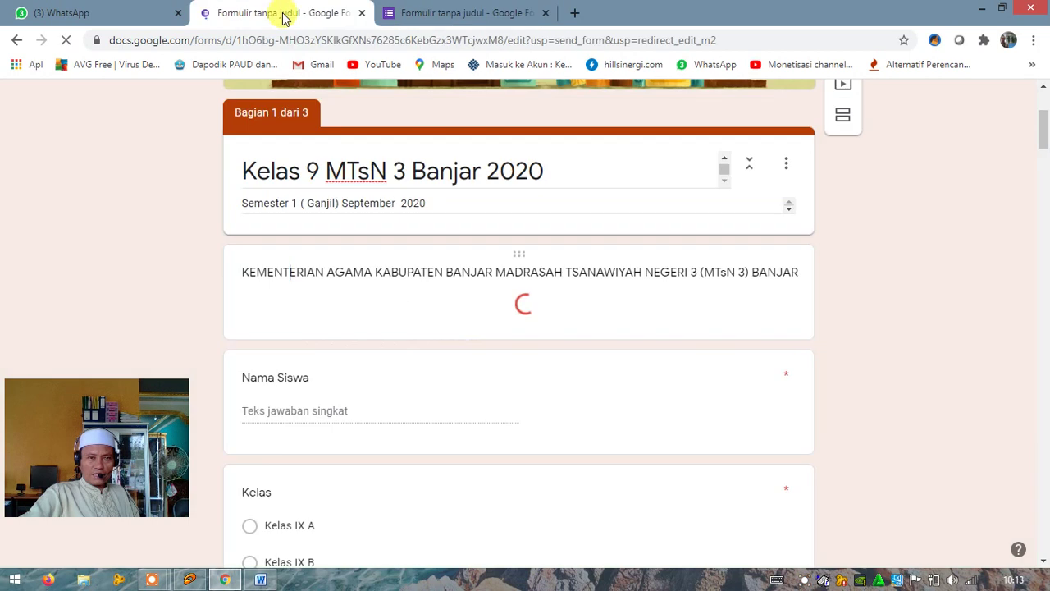
{"action": "left_click", "coordinate": [484, 16]}
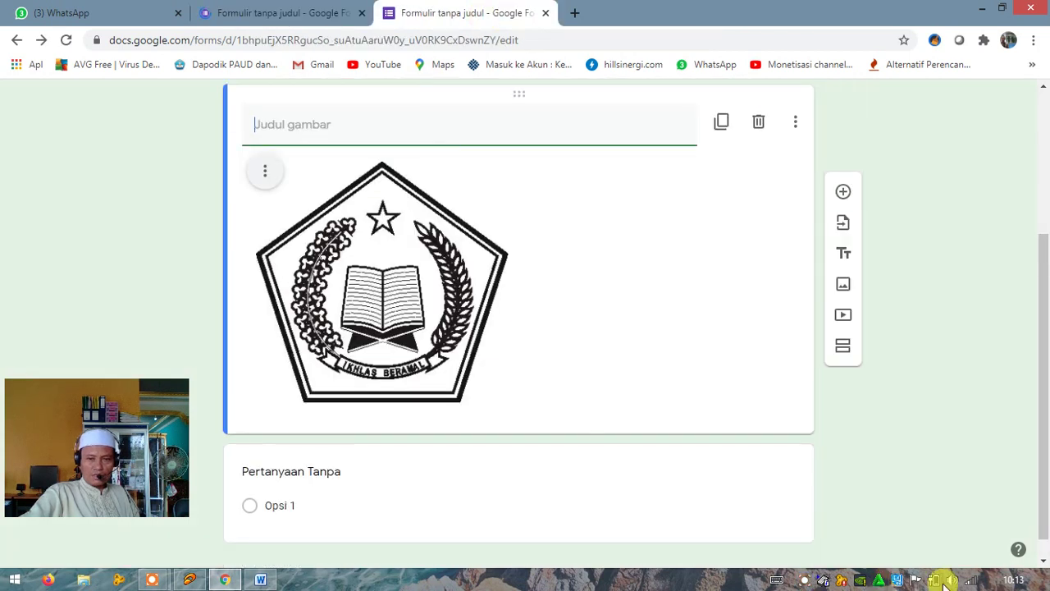
{"action": "scroll", "coordinate": [525, 433], "scroll_direction": "down", "scroll_amount": 1}
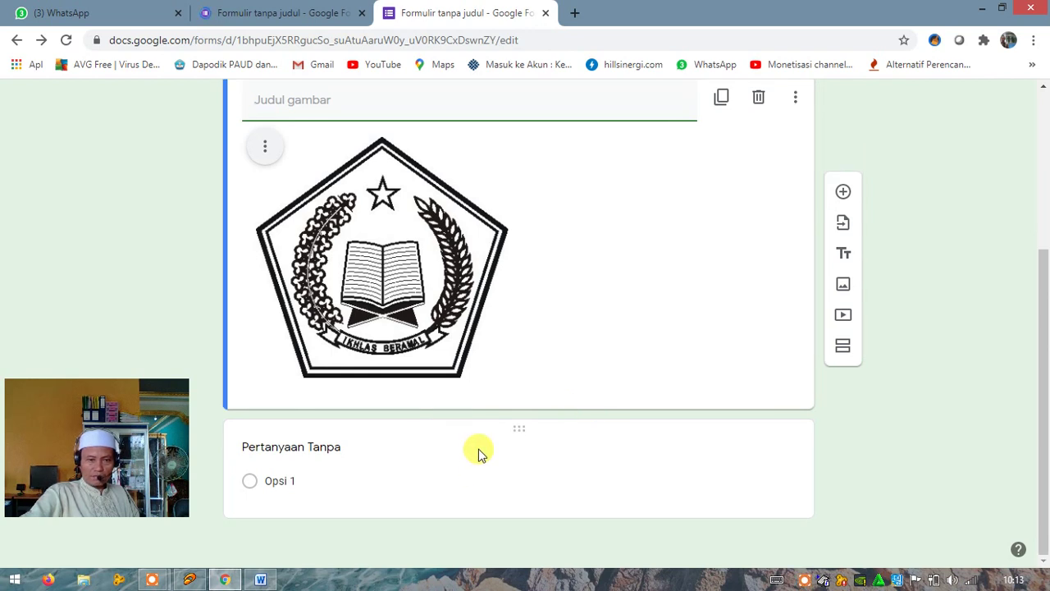
{"action": "left_click", "coordinate": [618, 227]}
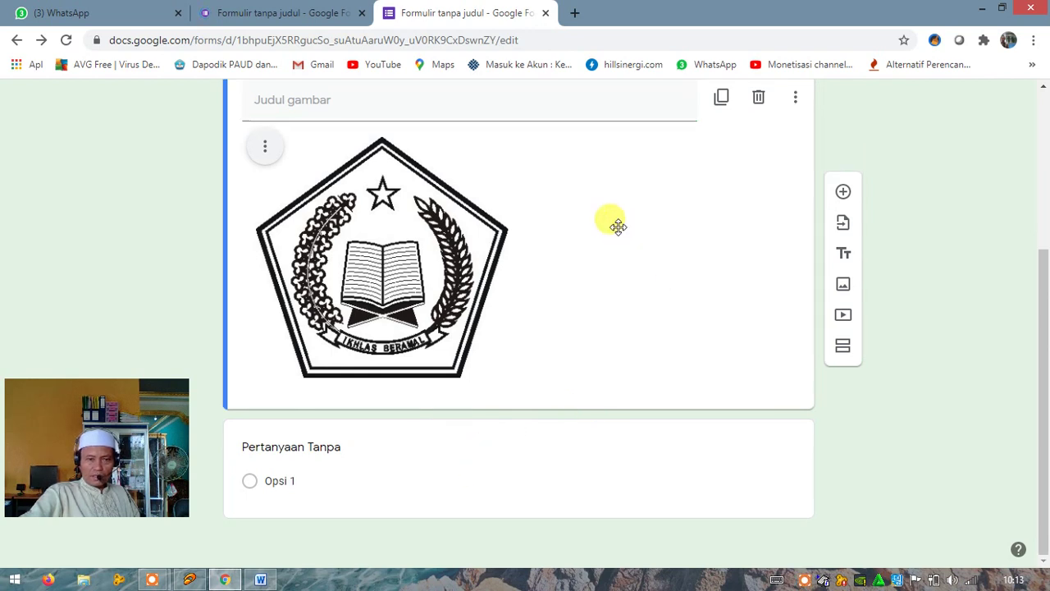
{"action": "scroll", "coordinate": [618, 226], "scroll_direction": "up", "scroll_amount": 3}
{"action": "scroll", "coordinate": [617, 226], "scroll_direction": "down", "scroll_amount": 1}
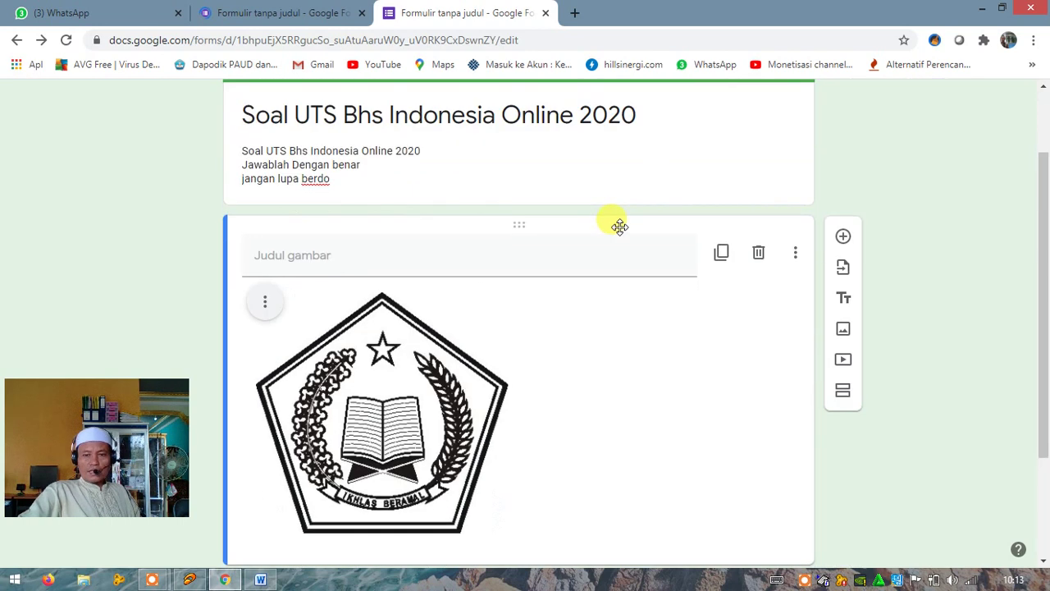
{"action": "scroll", "coordinate": [618, 226], "scroll_direction": "up", "scroll_amount": 1}
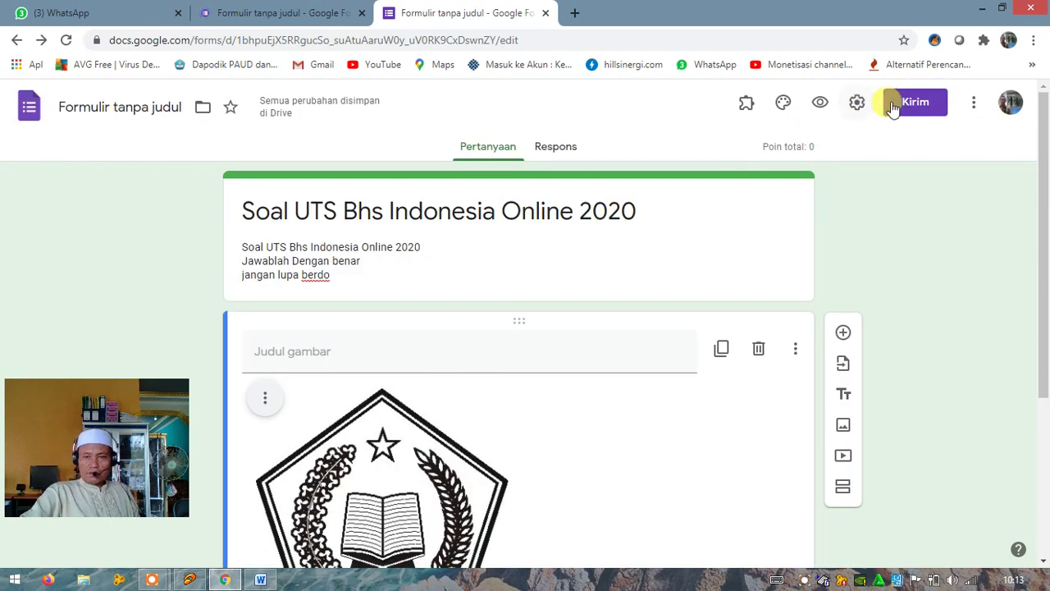
{"action": "left_click", "coordinate": [974, 109]}
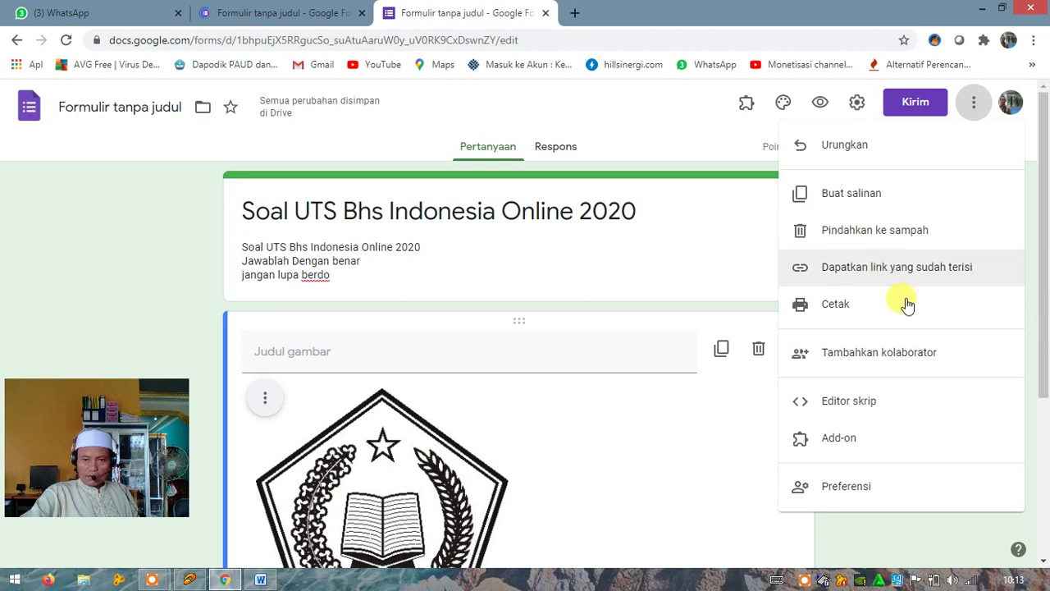
{"action": "left_click", "coordinate": [856, 105]}
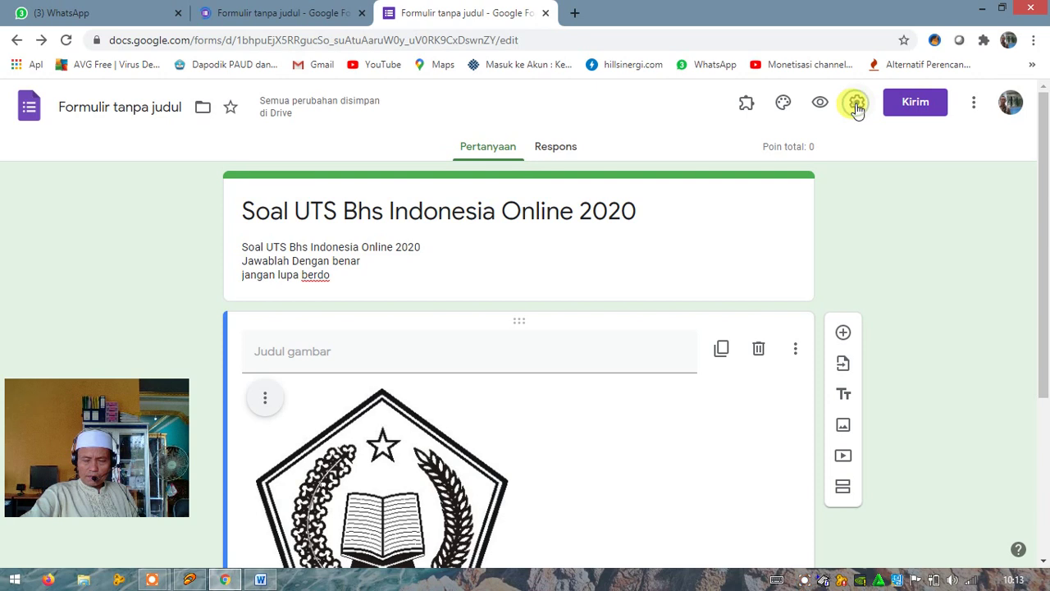
{"action": "left_click", "coordinate": [856, 105]}
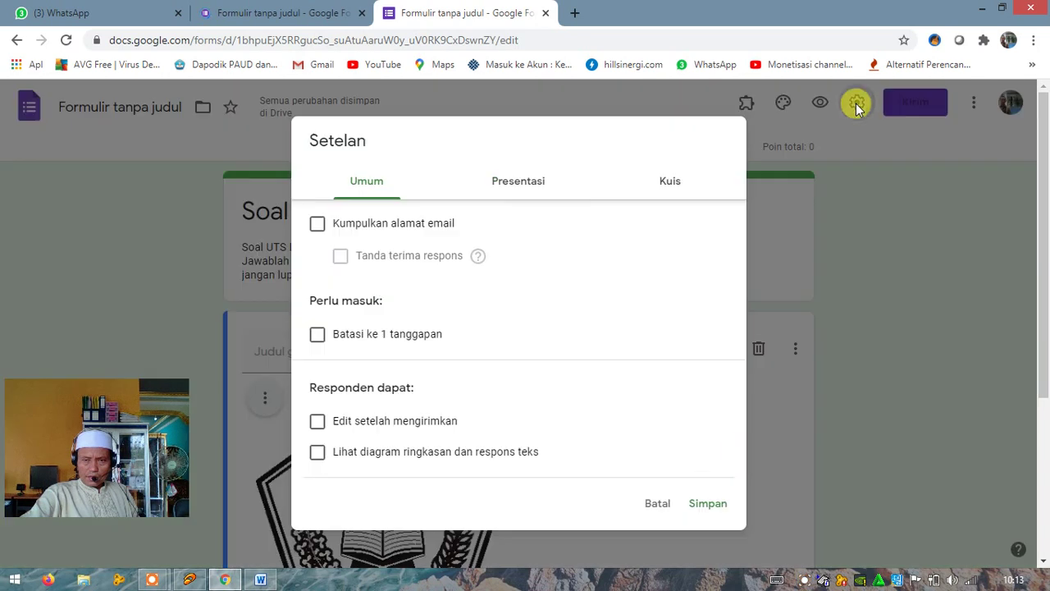
{"action": "left_click", "coordinate": [708, 506]}
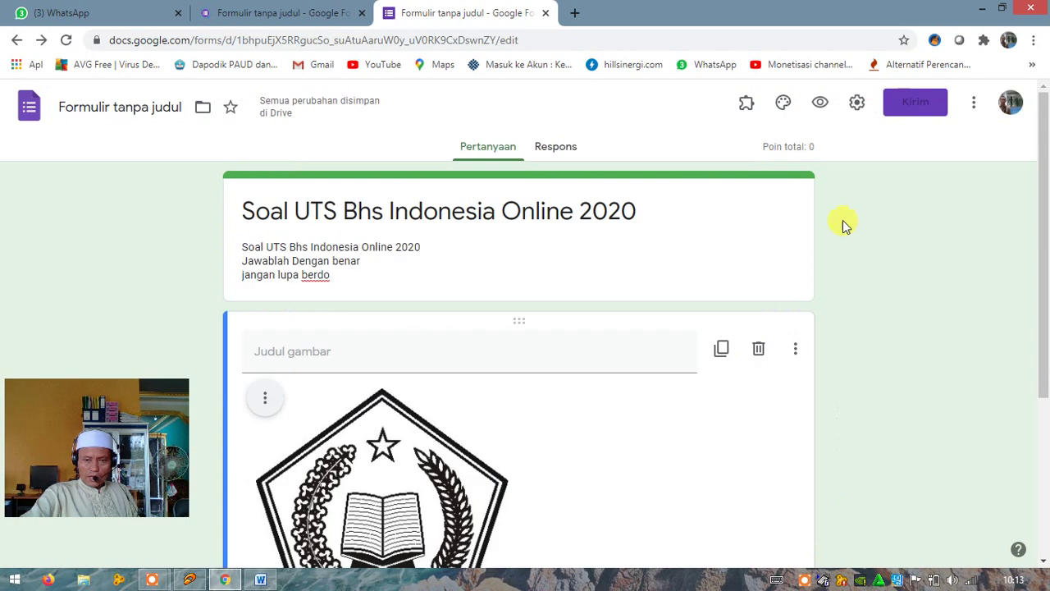
{"action": "left_click", "coordinate": [603, 262]}
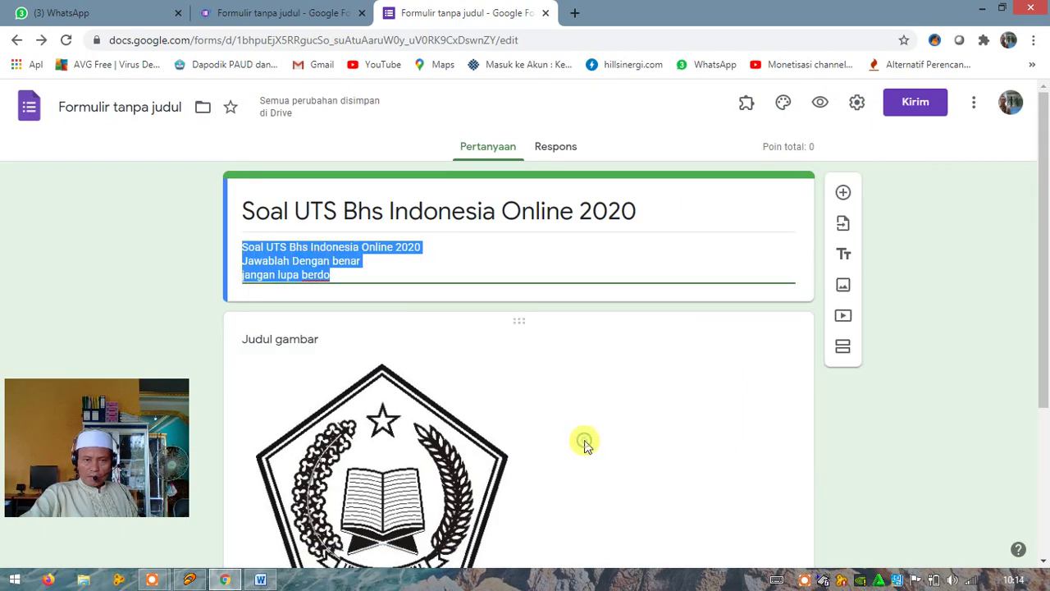
{"action": "left_click", "coordinate": [538, 384]}
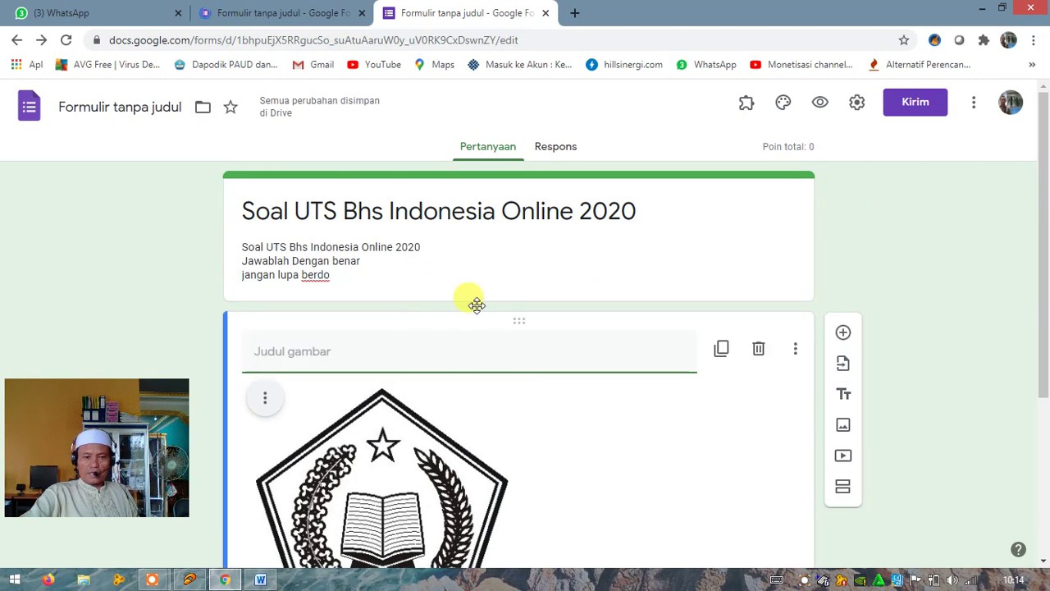
{"action": "left_click", "coordinate": [398, 270]}
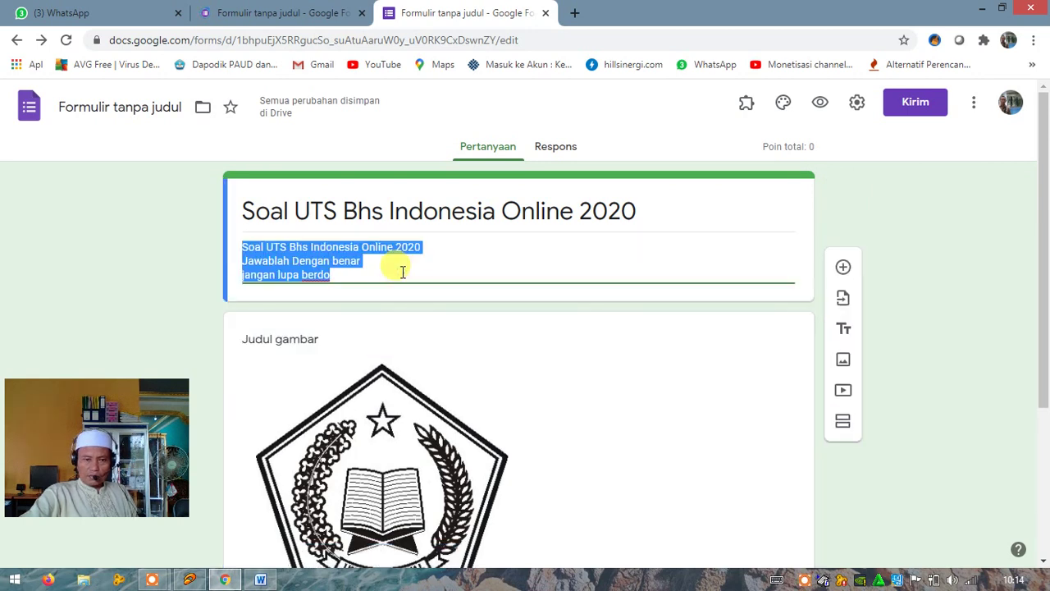
{"action": "left_click", "coordinate": [426, 275]}
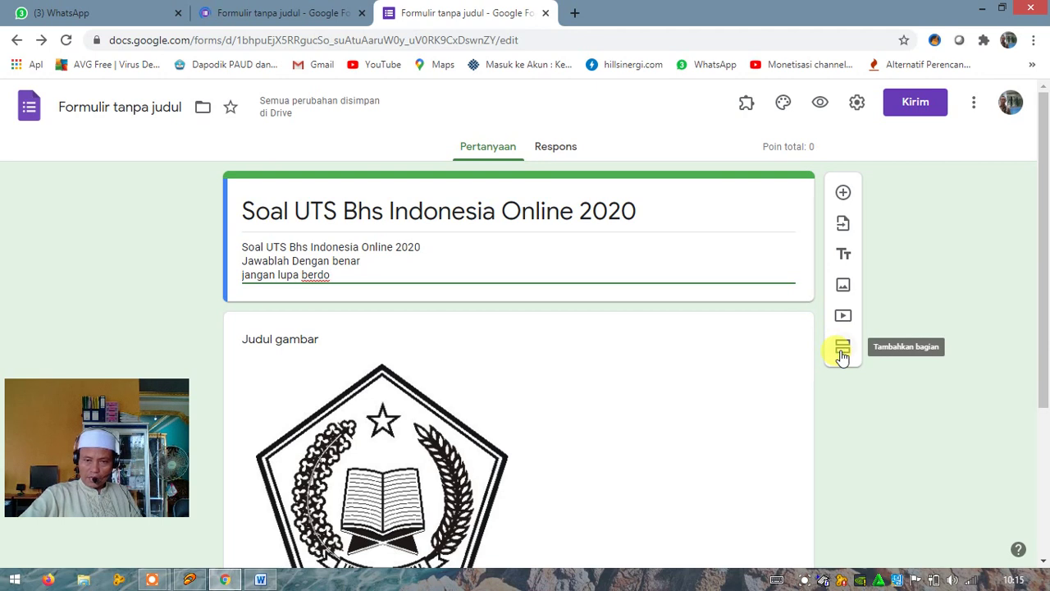
Add a section and look over the untitled second section and its blank question card
{"action": "left_click", "coordinate": [843, 351]}
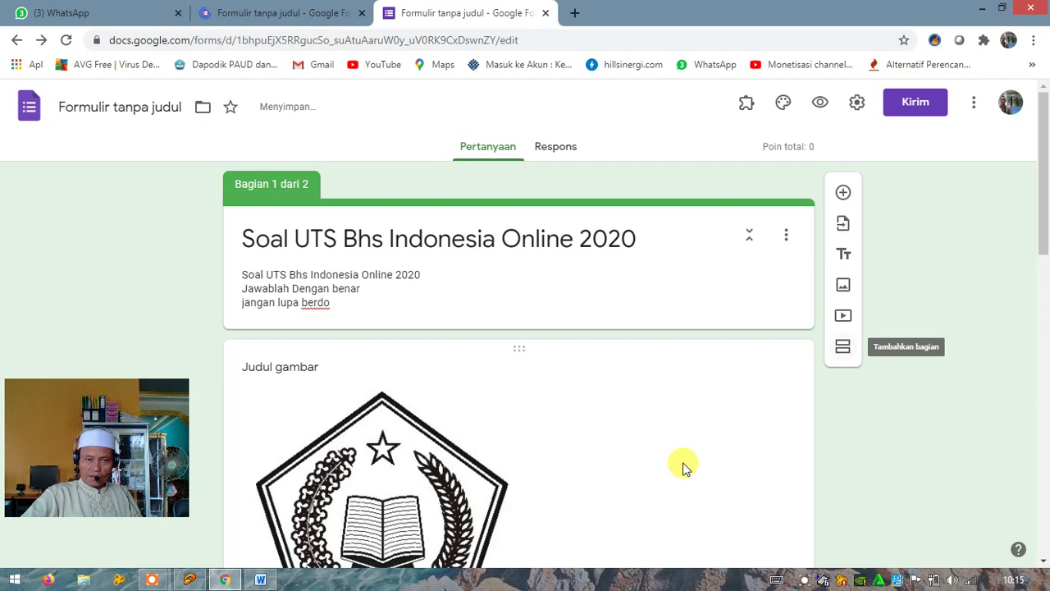
{"action": "scroll", "coordinate": [685, 468], "scroll_direction": "down", "scroll_amount": 3}
{"action": "scroll", "coordinate": [686, 468], "scroll_direction": "up", "scroll_amount": 3}
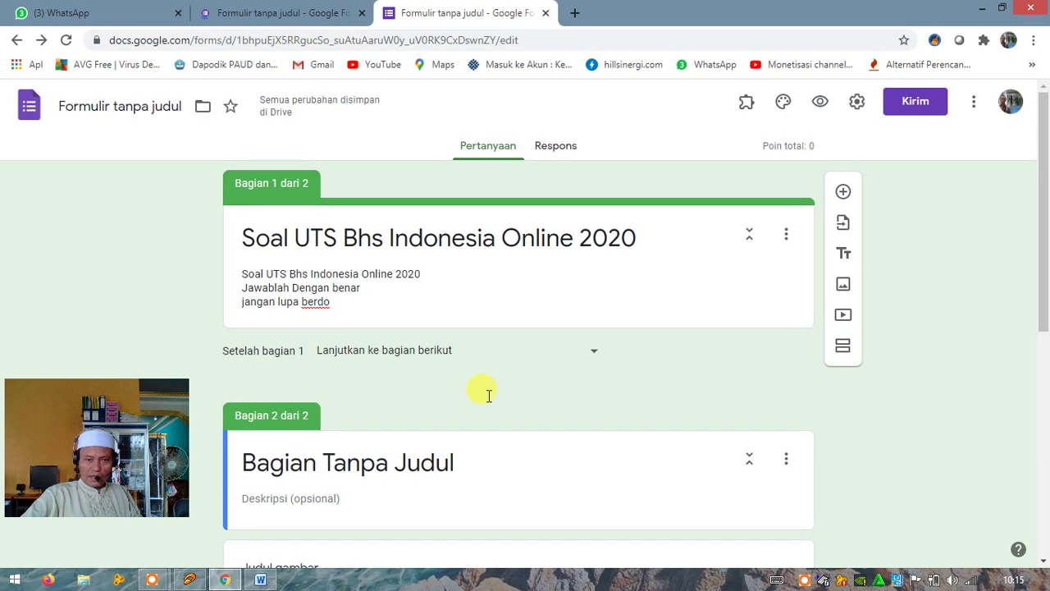
{"action": "scroll", "coordinate": [487, 393], "scroll_direction": "down", "scroll_amount": 2}
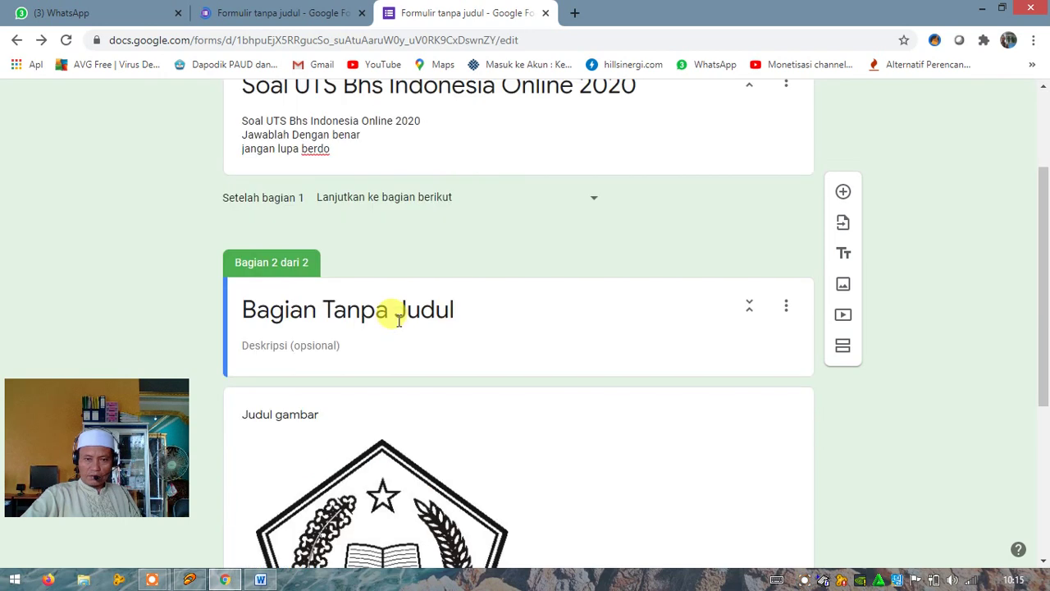
{"action": "left_click", "coordinate": [397, 320]}
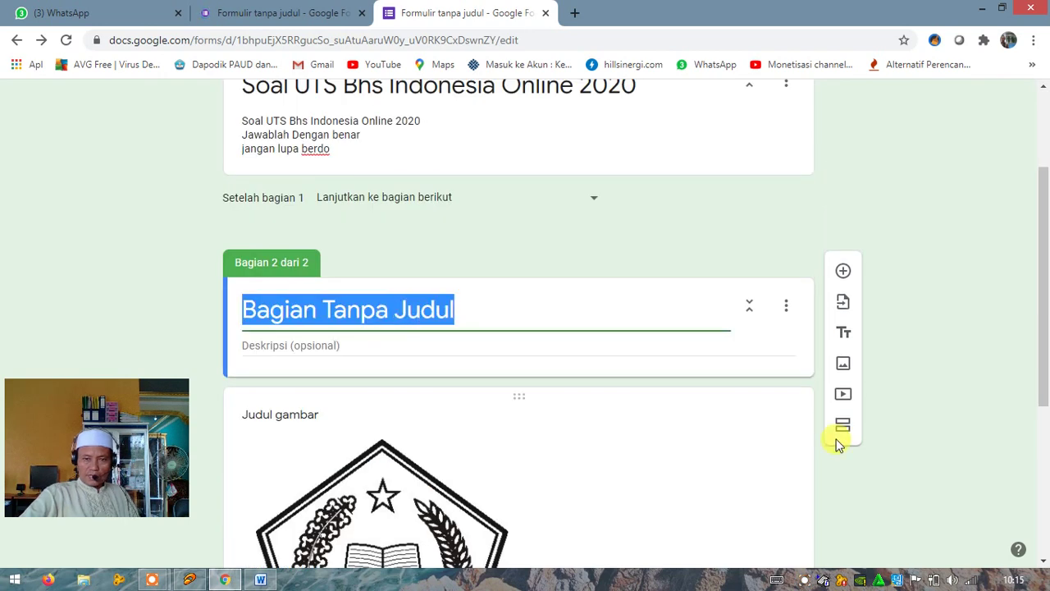
{"action": "scroll", "coordinate": [705, 421], "scroll_direction": "down", "scroll_amount": 3}
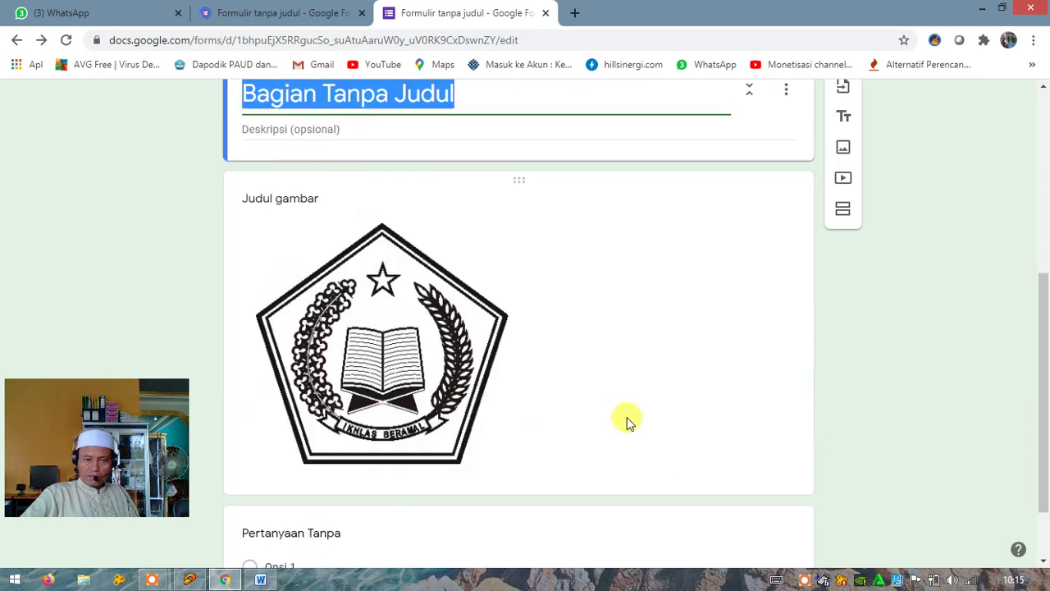
{"action": "scroll", "coordinate": [619, 427], "scroll_direction": "down", "scroll_amount": 1}
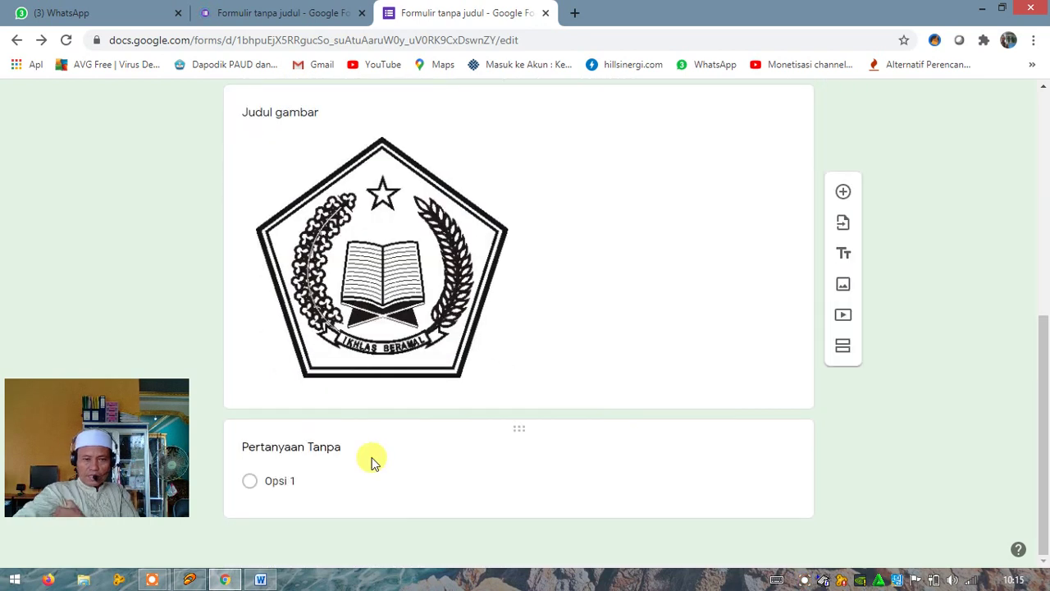
{"action": "left_click", "coordinate": [324, 447]}
Delete the second section from its options menu, then select the form description lines
{"action": "scroll", "coordinate": [385, 426], "scroll_direction": "up", "scroll_amount": 4}
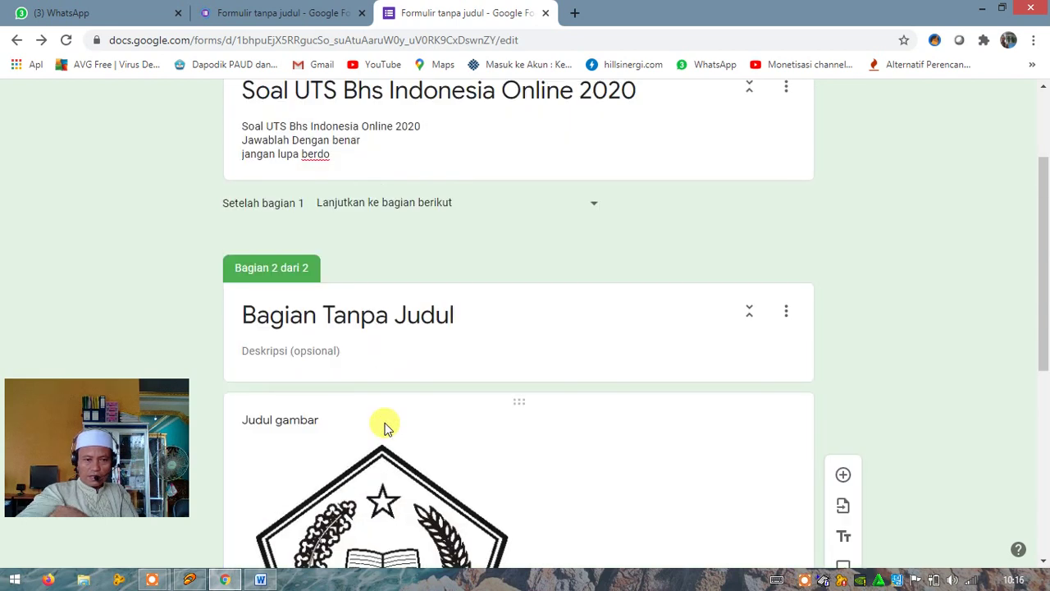
{"action": "scroll", "coordinate": [382, 420], "scroll_direction": "up", "scroll_amount": 1}
{"action": "left_click", "coordinate": [403, 386]}
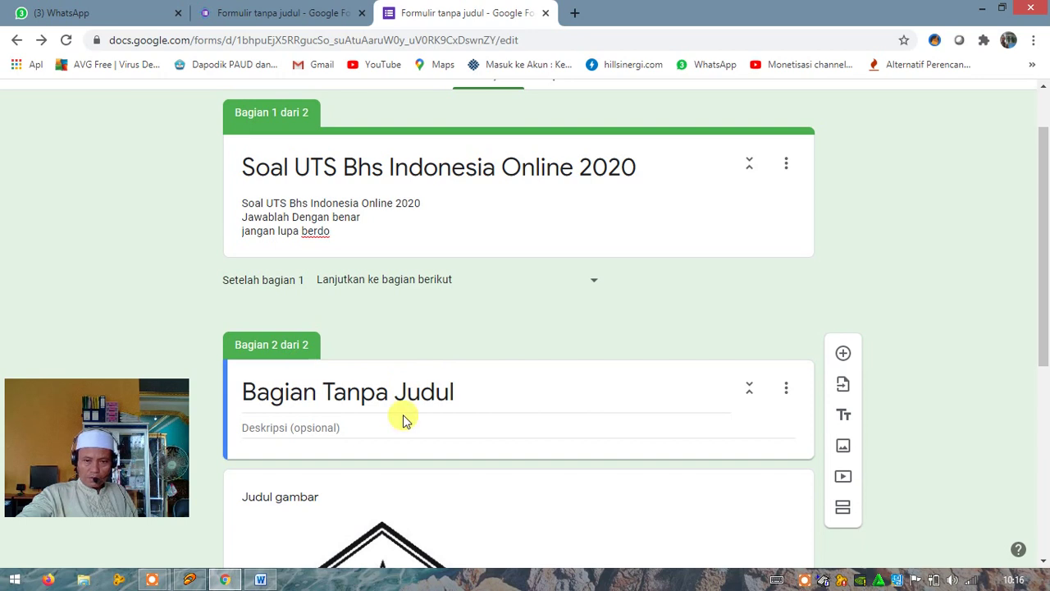
{"action": "left_click", "coordinate": [787, 393]}
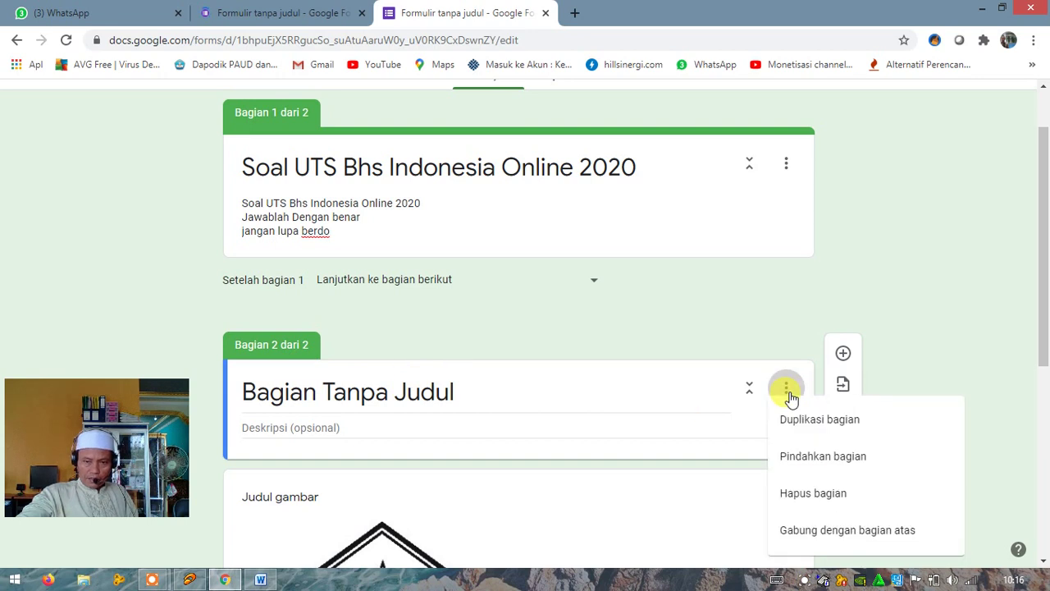
{"action": "left_click", "coordinate": [794, 497]}
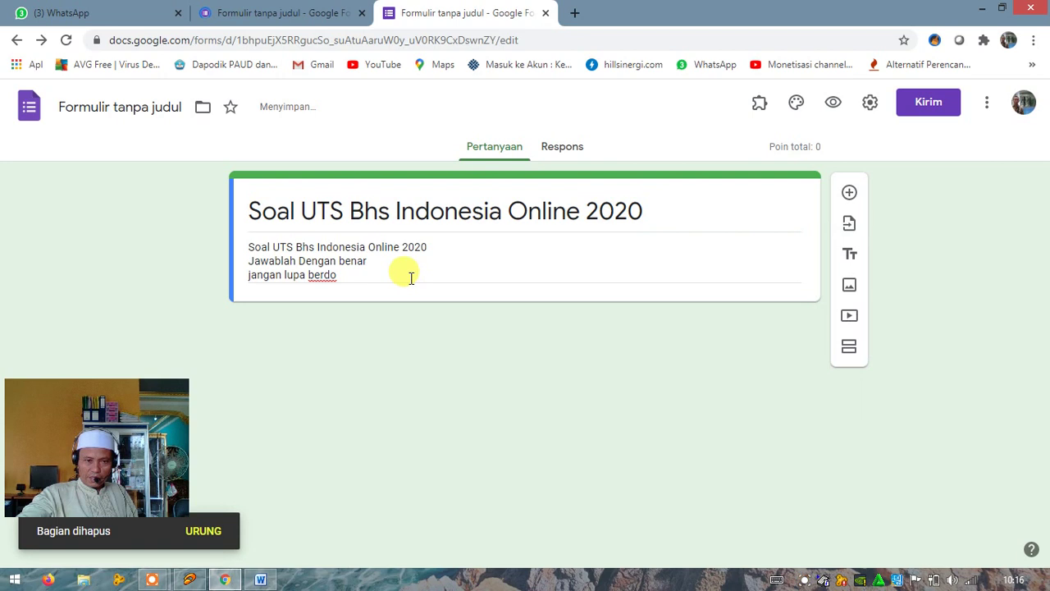
{"action": "triple_click", "coordinate": [411, 278]}
Add a section titled 'Data Siswa' below the title card, plus another section after it
{"action": "left_click", "coordinate": [410, 276]}
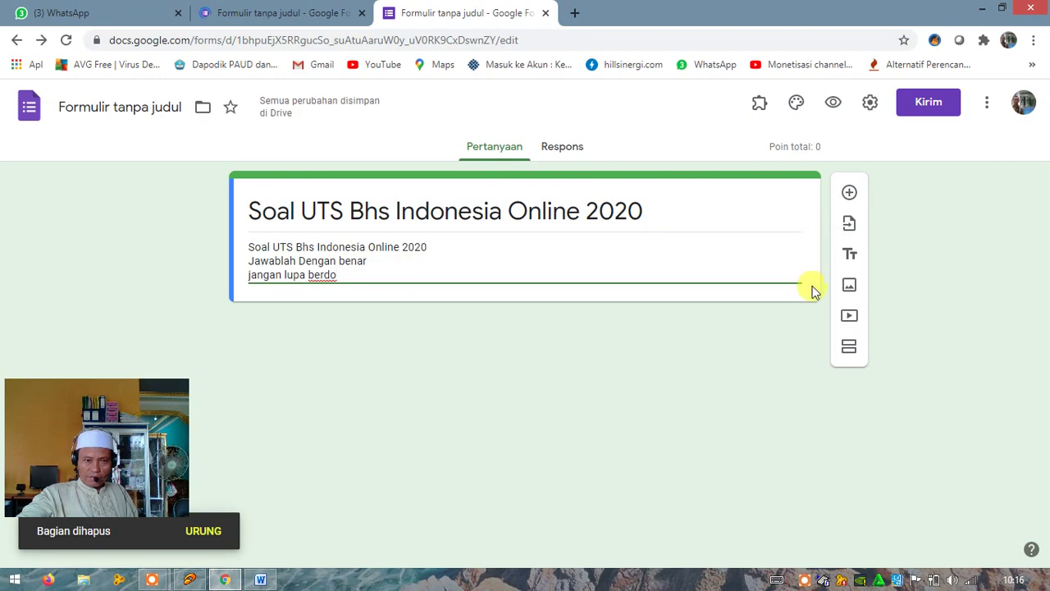
{"action": "left_click", "coordinate": [849, 348]}
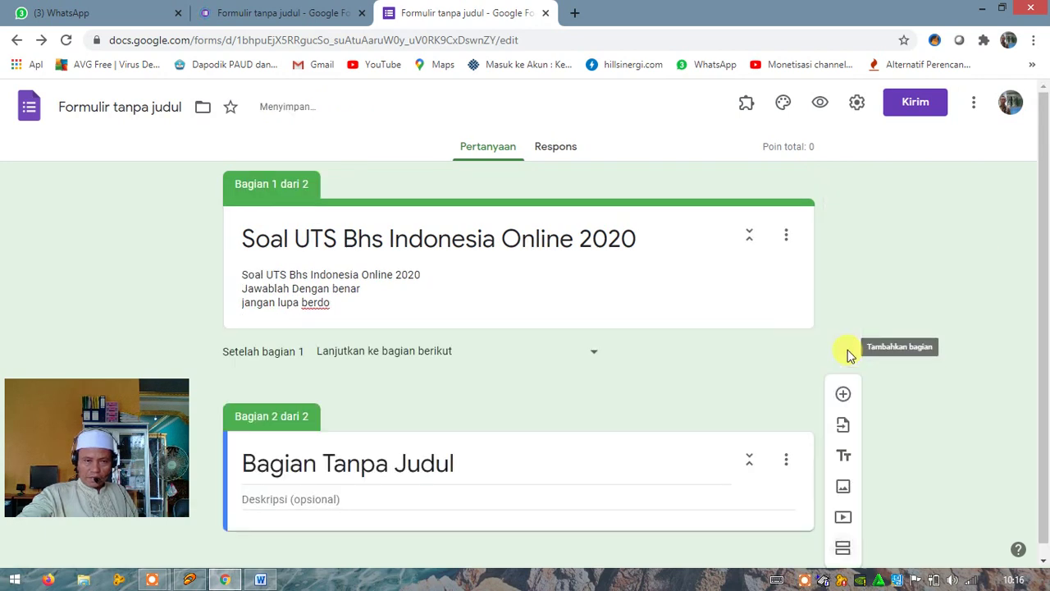
{"action": "left_click", "coordinate": [298, 466]}
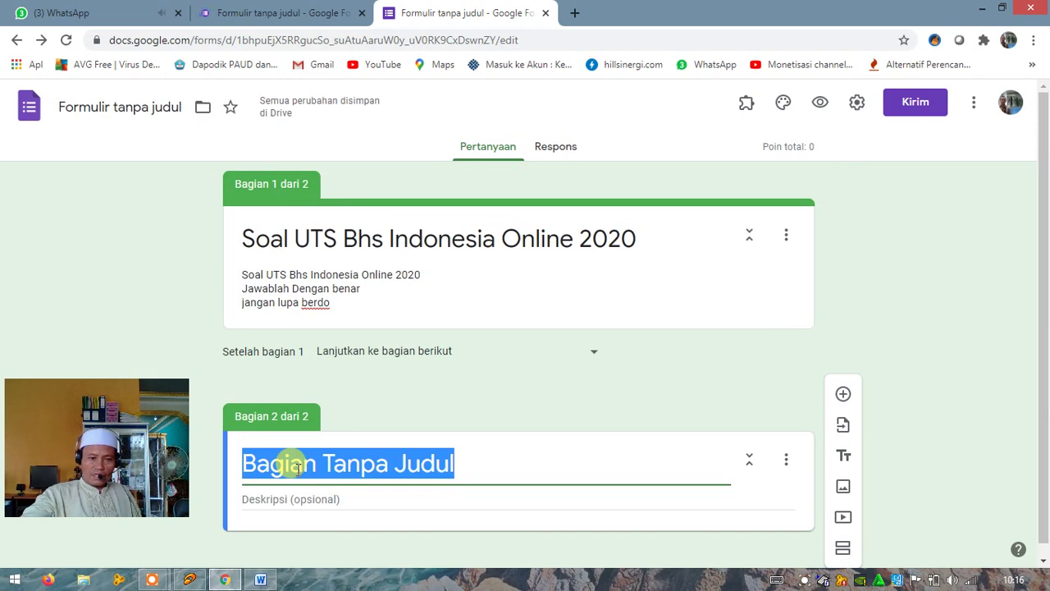
{"action": "type", "text": "Data S"}
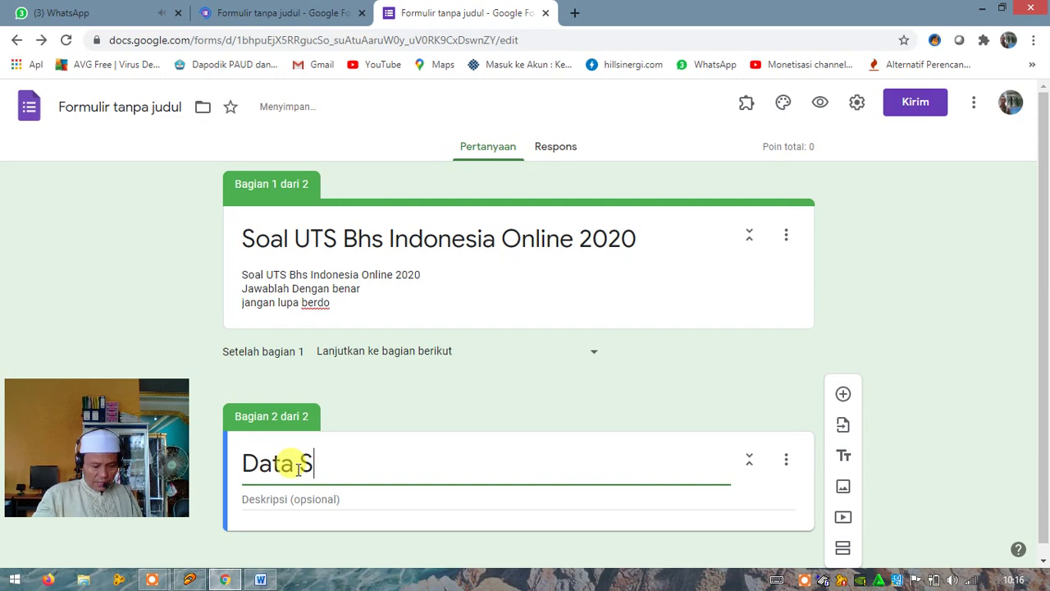
{"action": "type", "text": "iswa"}
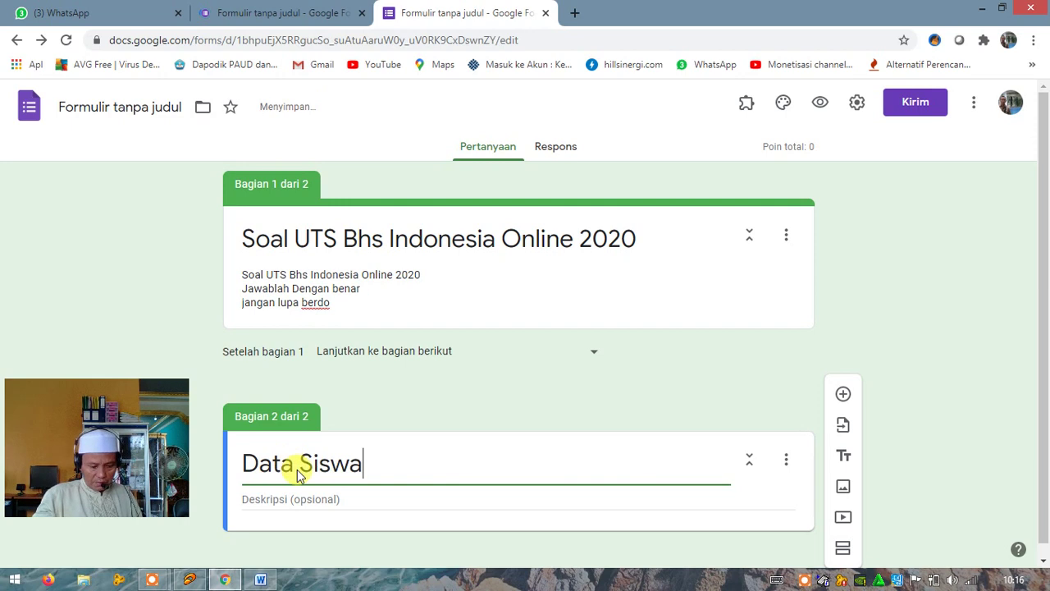
{"action": "scroll", "coordinate": [817, 422], "scroll_direction": "down", "scroll_amount": 1}
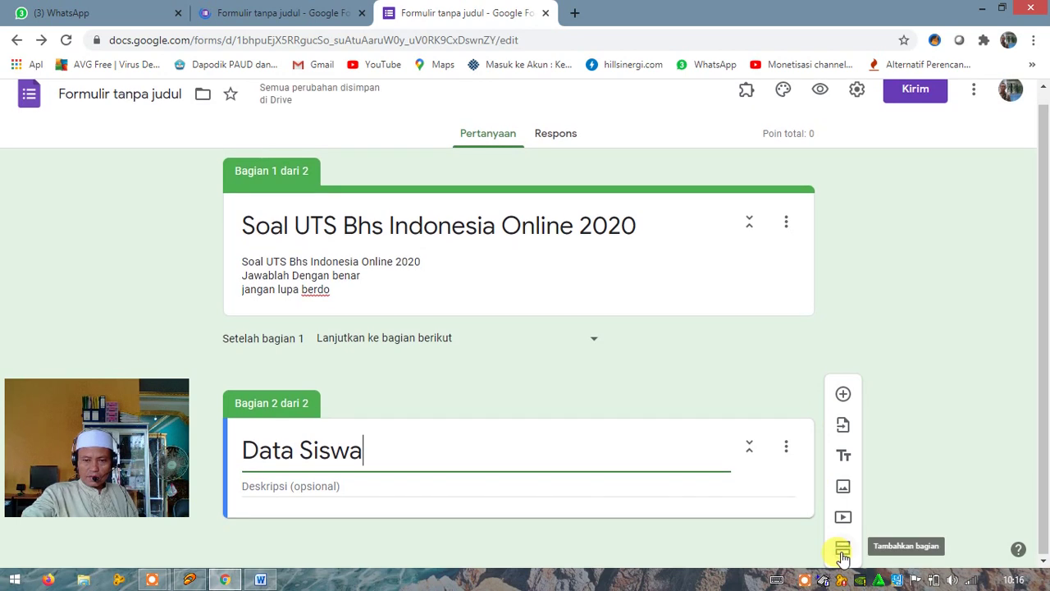
{"action": "left_click", "coordinate": [842, 551]}
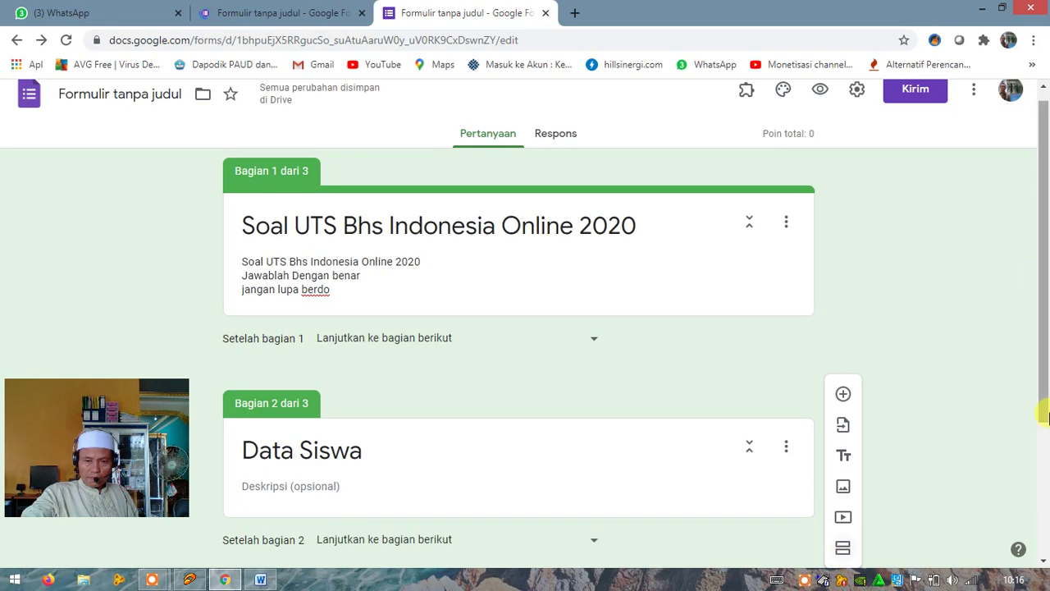
Name the third section 'Token'
{"action": "left_click", "coordinate": [1046, 416]}
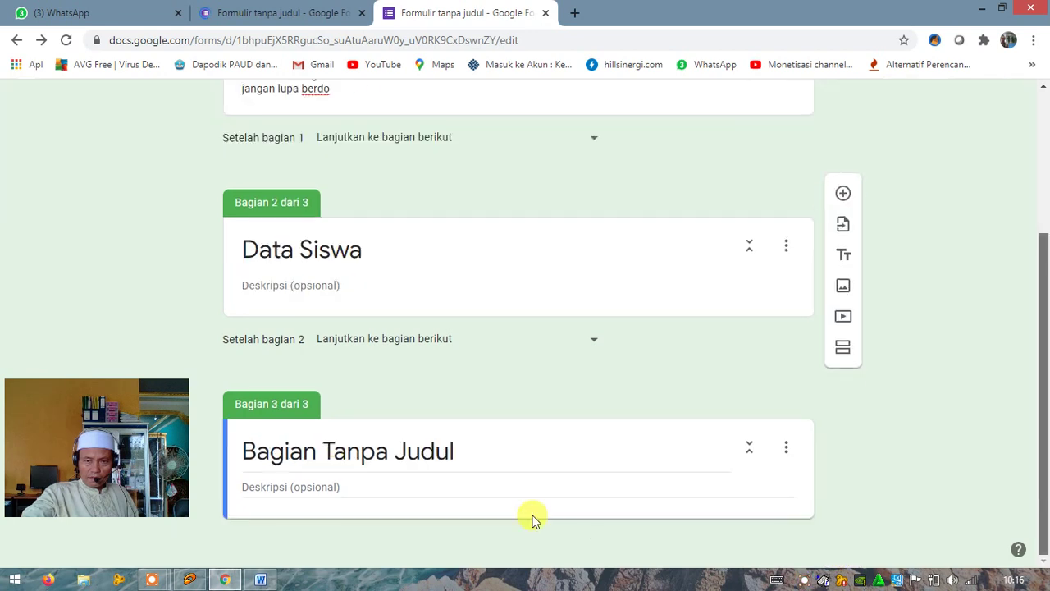
{"action": "left_click", "coordinate": [326, 453]}
{"action": "type", "text": "T"}
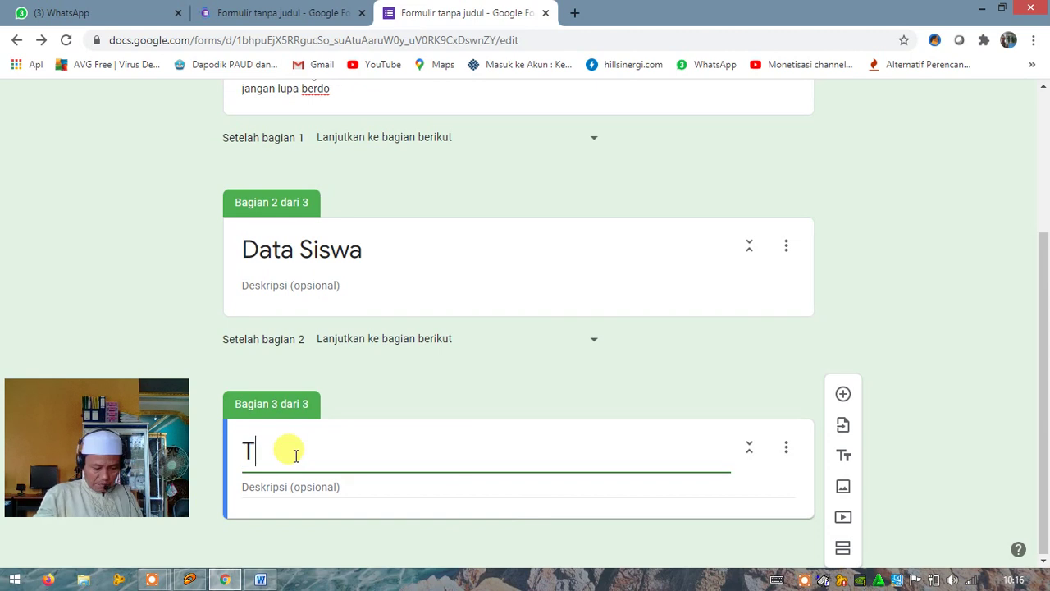
{"action": "type", "text": "oken"}
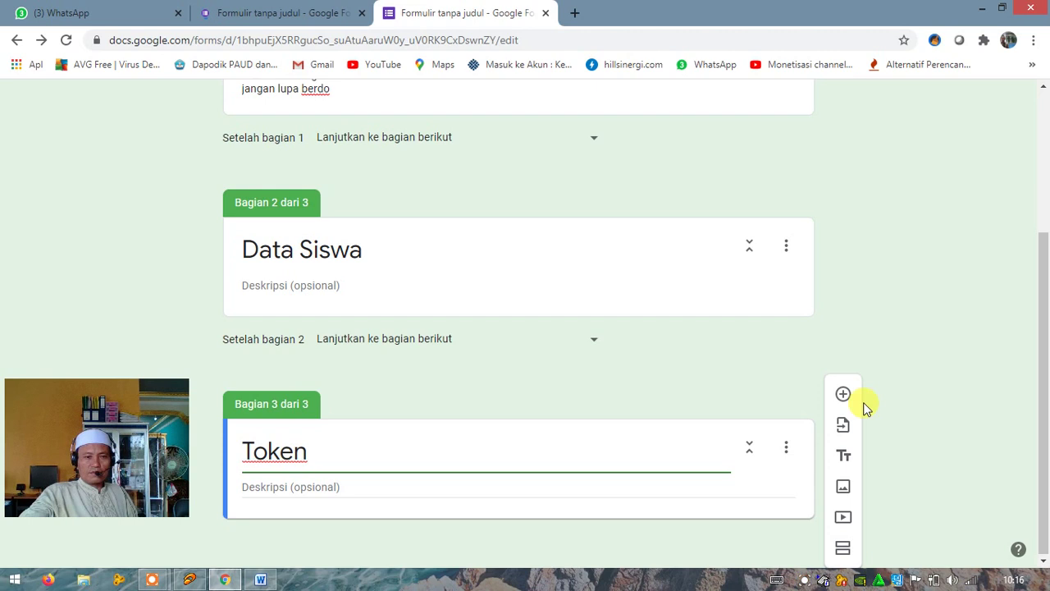
Add a fourth section titled 'Soal Ujian' and focus its description
{"action": "left_click", "coordinate": [842, 552]}
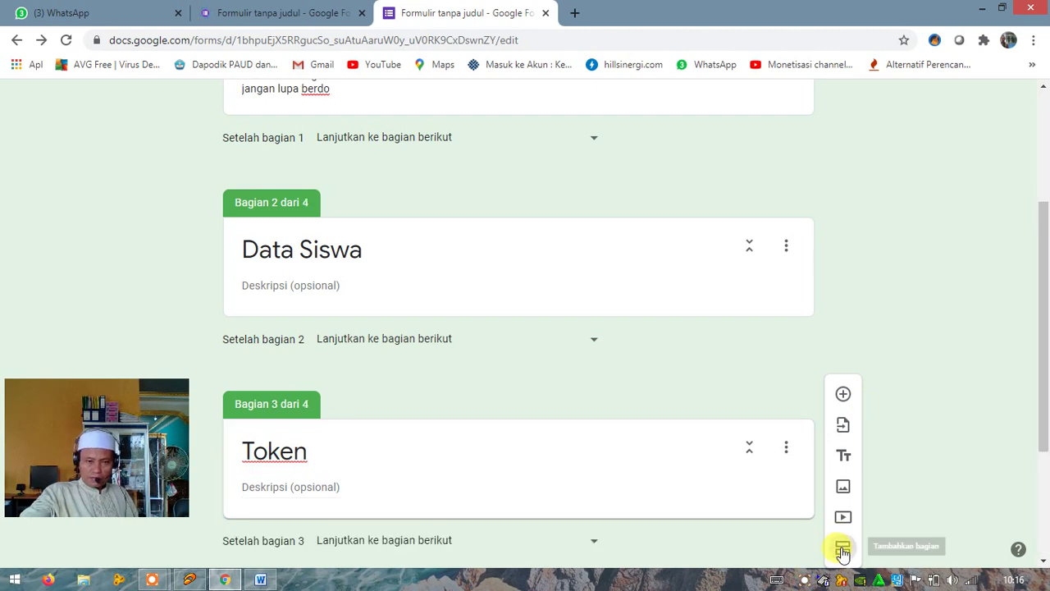
{"action": "scroll", "coordinate": [394, 546], "scroll_direction": "down", "scroll_amount": 2}
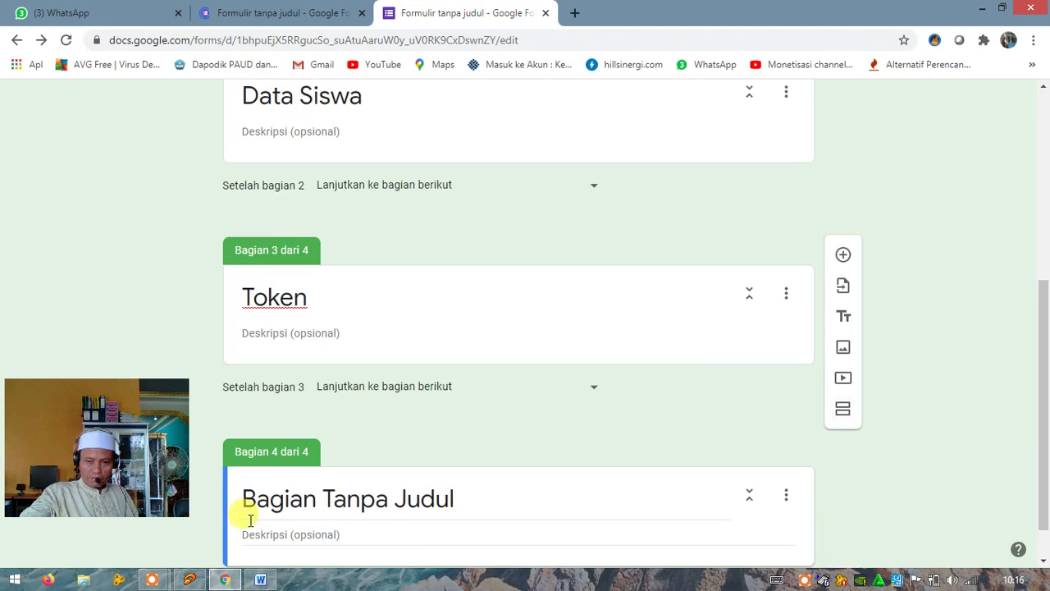
{"action": "left_click", "coordinate": [268, 499]}
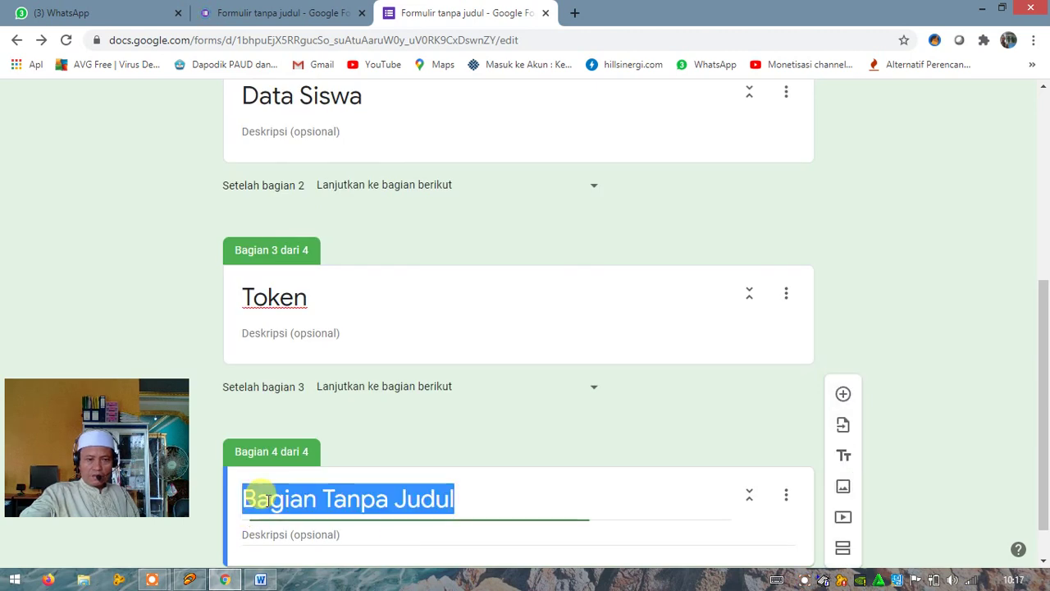
{"action": "type", "text": "Soa"}
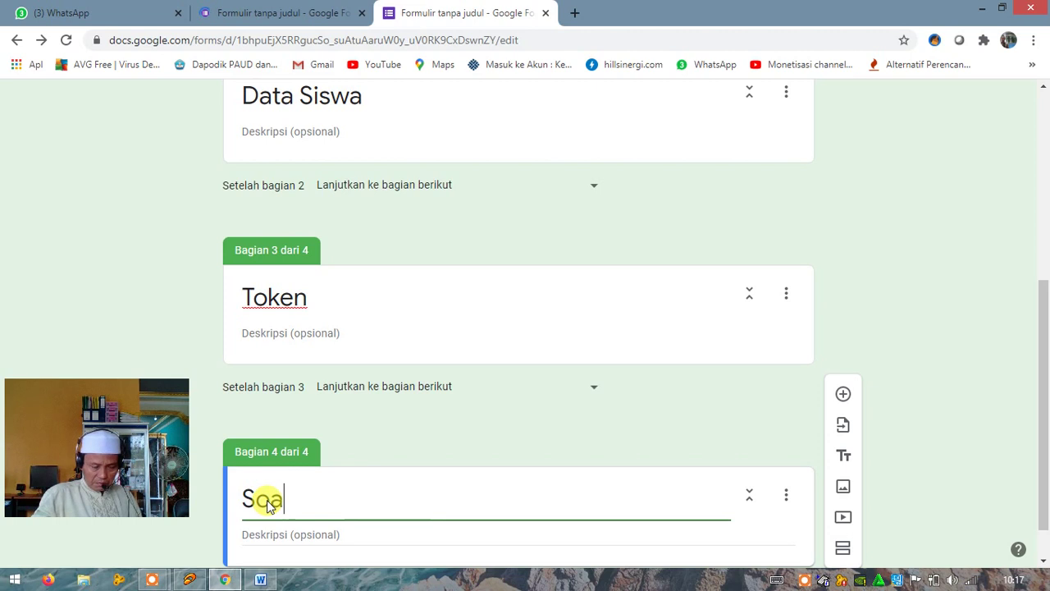
{"action": "type", "text": "l Ujian"}
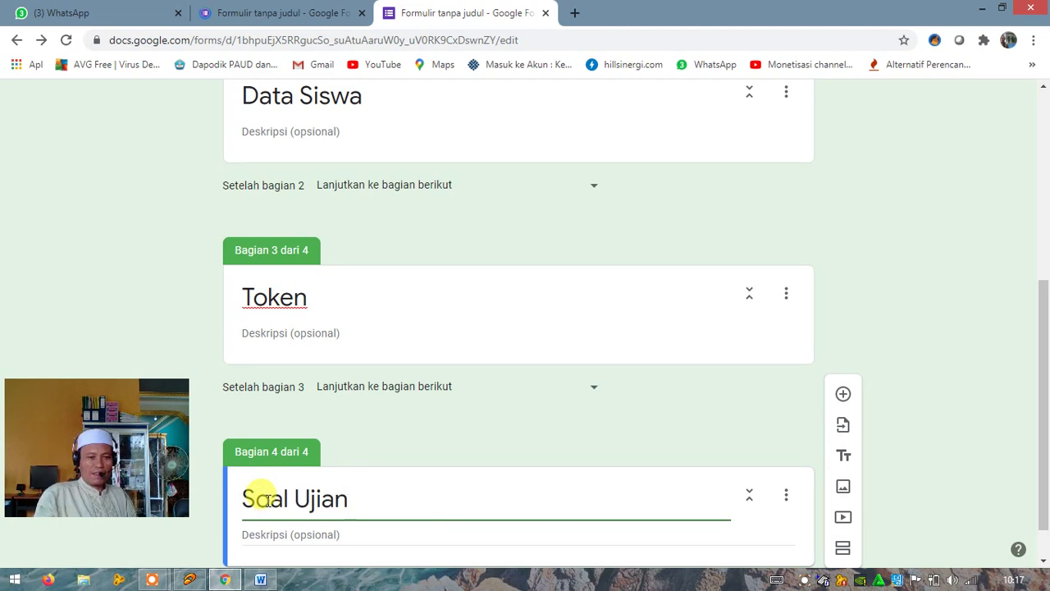
{"action": "scroll", "coordinate": [244, 496], "scroll_direction": "down", "scroll_amount": 1}
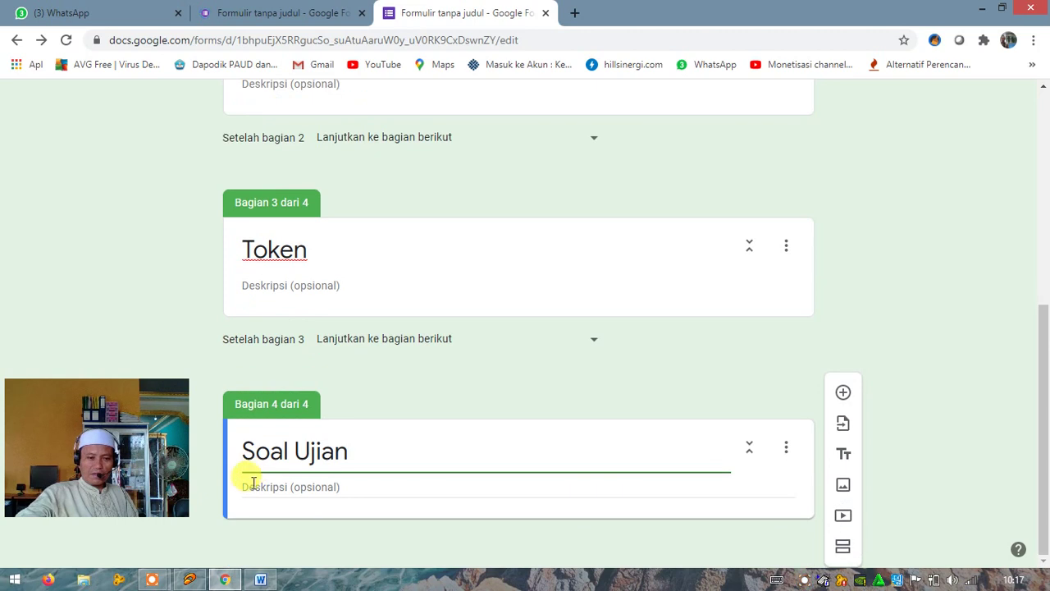
{"action": "left_click", "coordinate": [248, 485]}
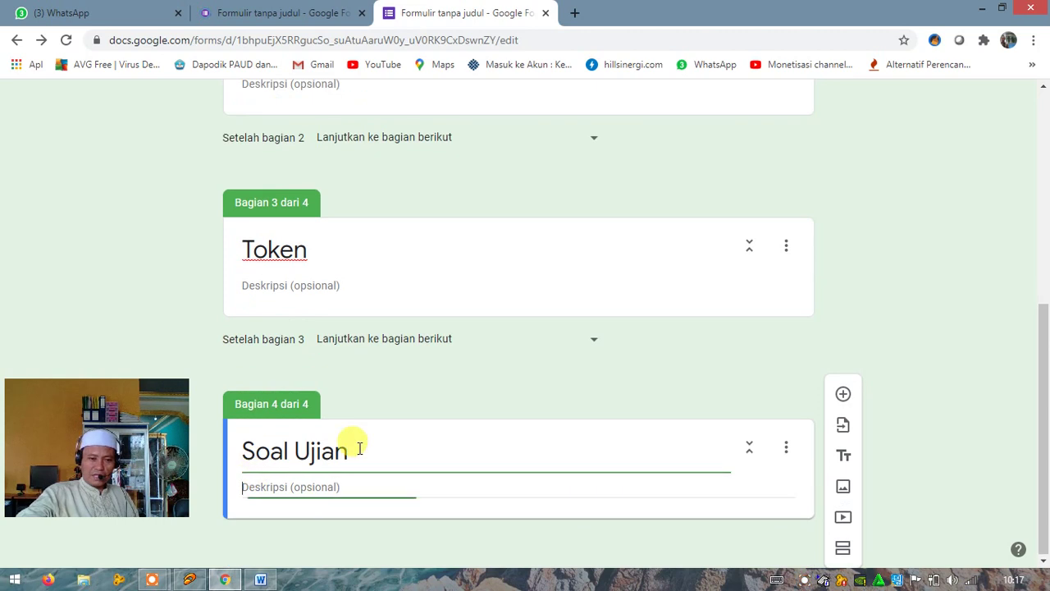
Replace 'Soal Ujian' with the first section's title 'Soal UTS Bhs Indonesia Online 2020'
{"action": "left_click", "coordinate": [252, 12]}
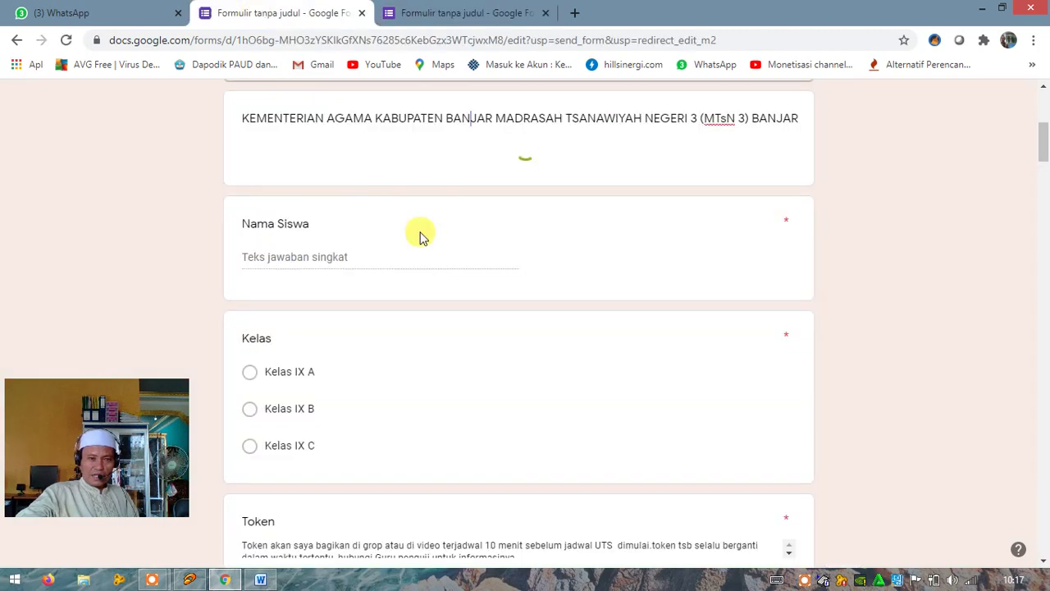
{"action": "left_click", "coordinate": [434, 11]}
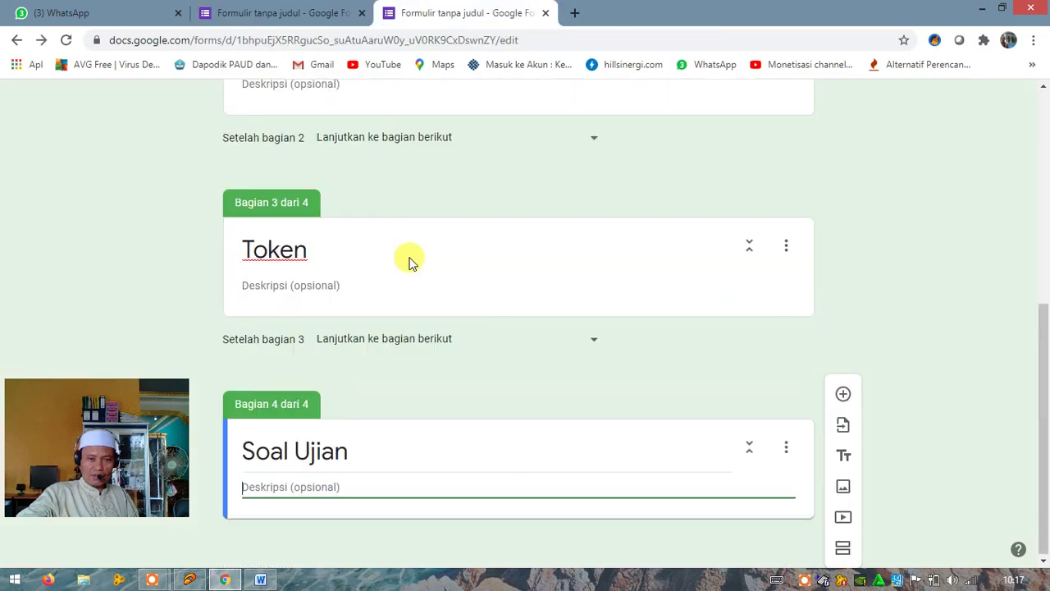
{"action": "scroll", "coordinate": [408, 258], "scroll_direction": "up", "scroll_amount": 8}
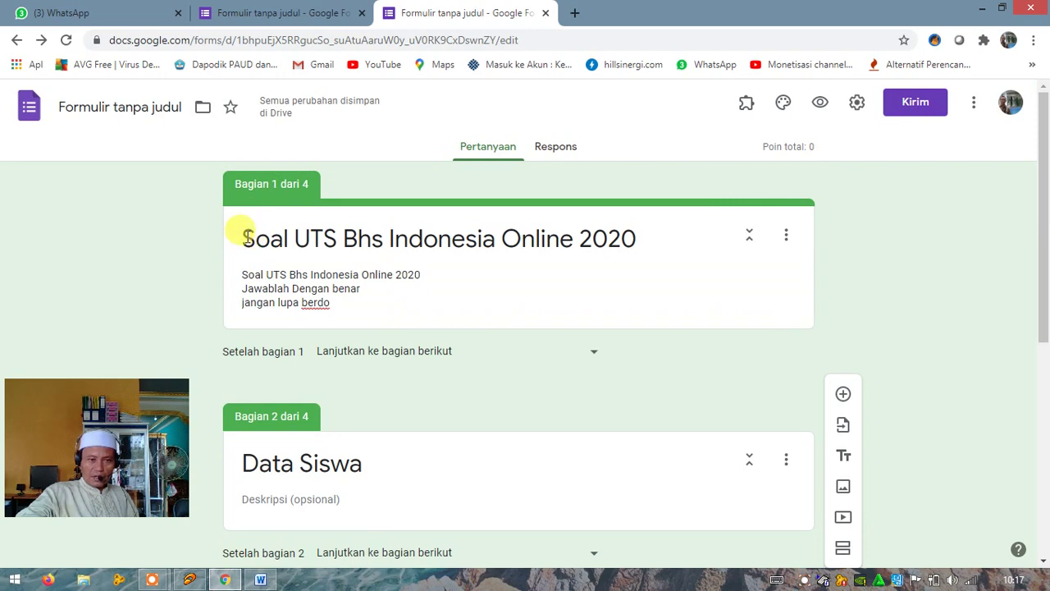
{"action": "triple_click", "coordinate": [279, 239]}
{"action": "key", "text": "ctrl+c"}
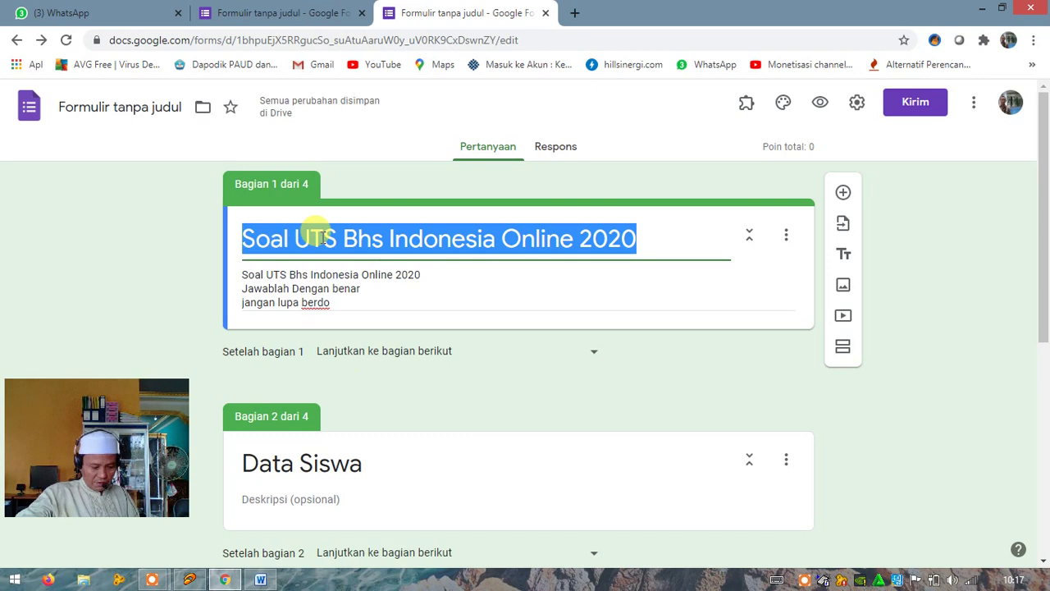
{"action": "scroll", "coordinate": [386, 443], "scroll_direction": "down", "scroll_amount": 5}
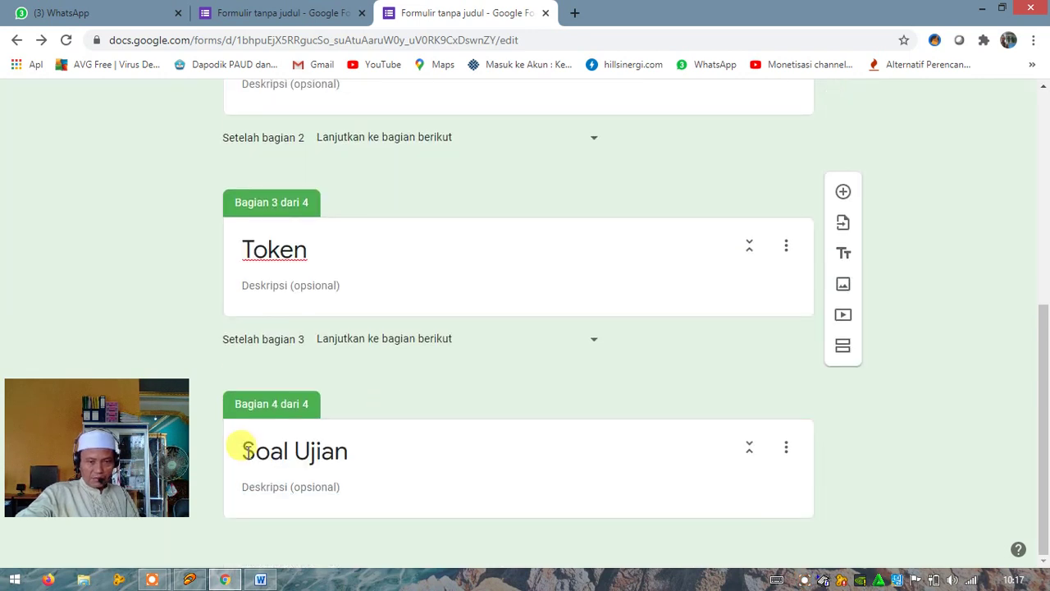
{"action": "triple_click", "coordinate": [352, 451]}
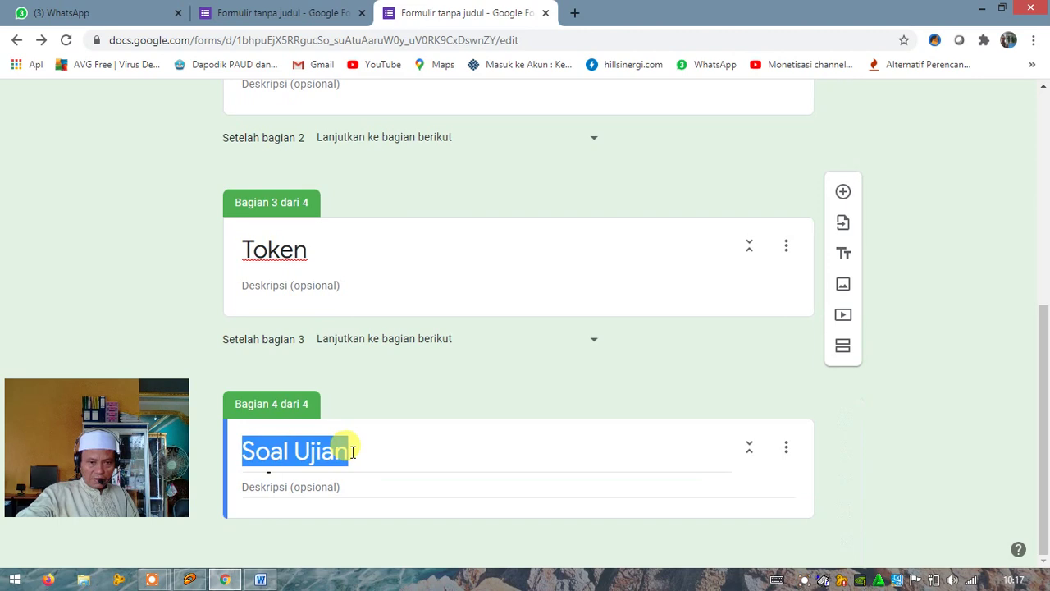
{"action": "key", "text": "ctrl+v"}
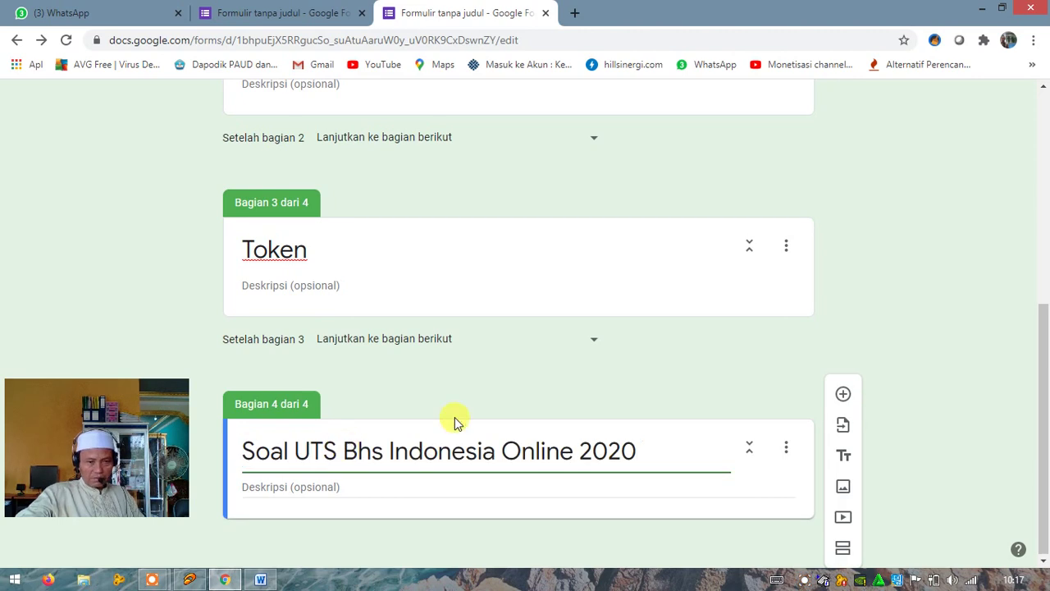
{"action": "scroll", "coordinate": [304, 287], "scroll_direction": "up", "scroll_amount": 6}
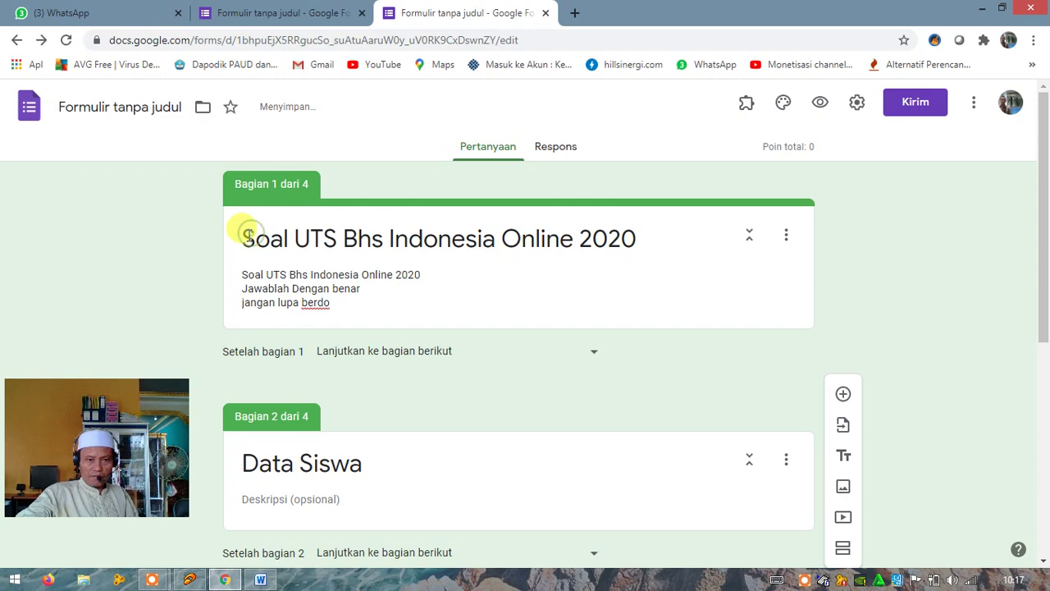
Retype the first section title as 'KEMENTERIAN AGAMA', correcting the typo
{"action": "triple_click", "coordinate": [249, 236]}
{"action": "type", "text": "K"}
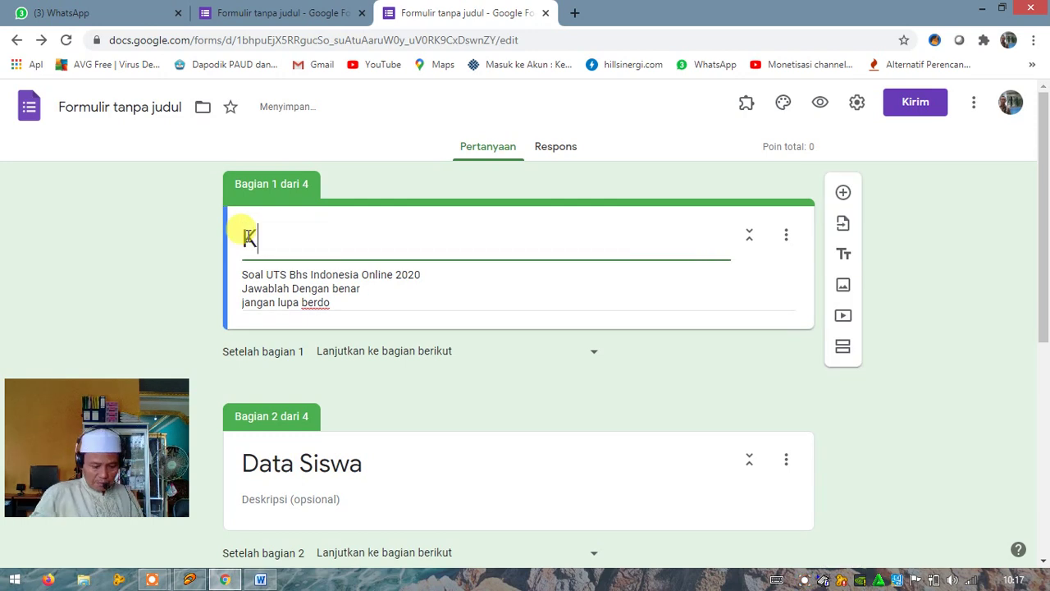
{"action": "type", "text": "EMENTE"}
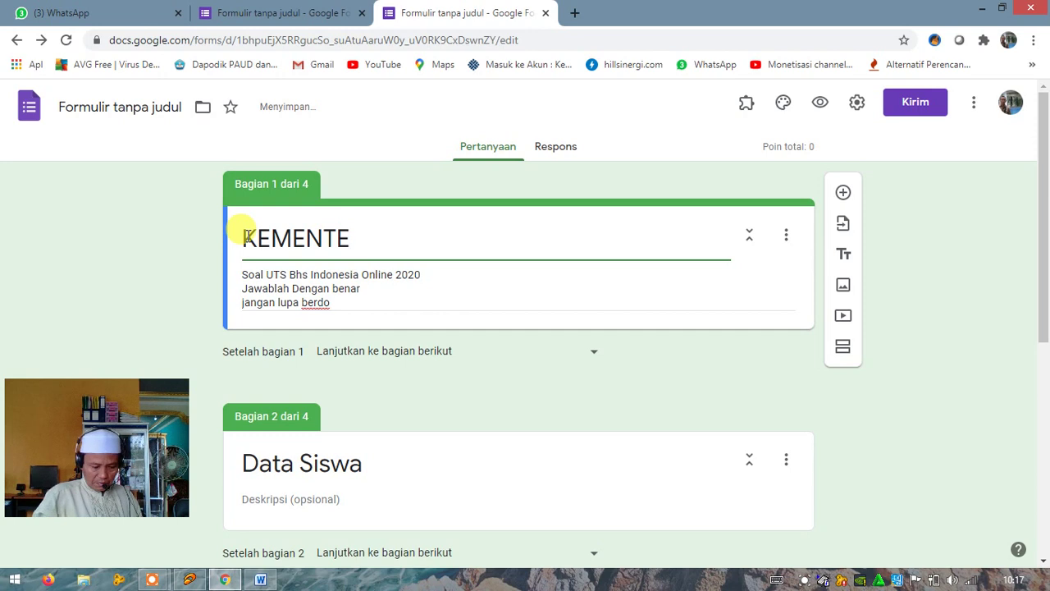
{"action": "type", "text": "NRI"}
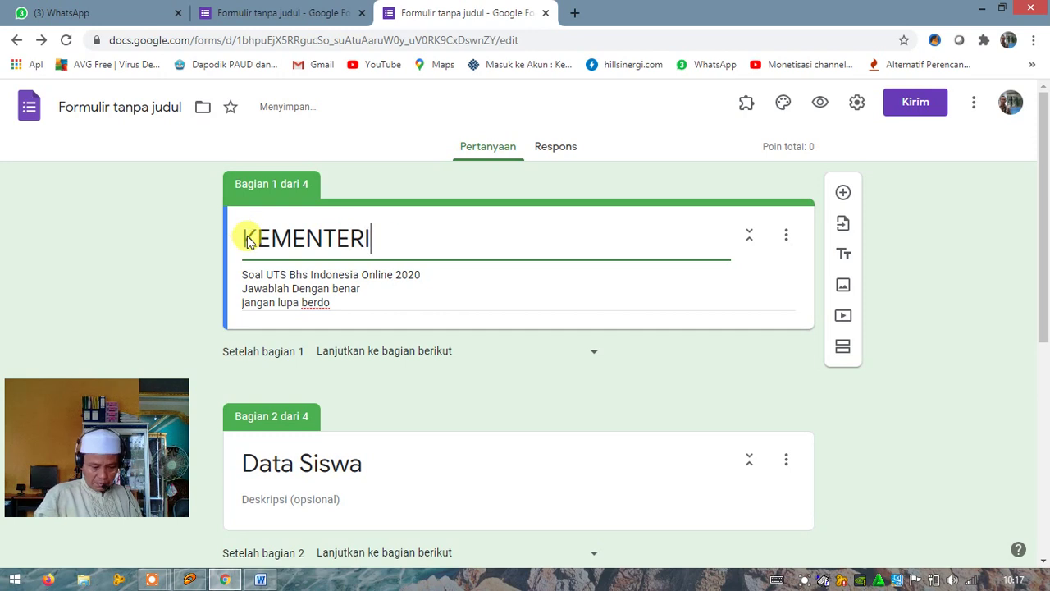
{"action": "type", "text": "AN AGA"}
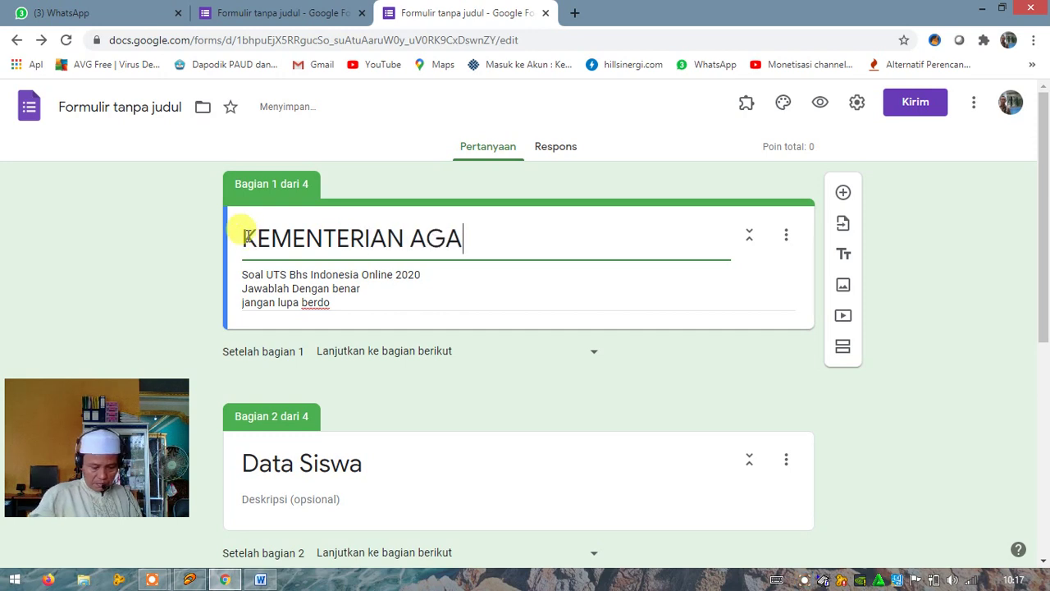
{"action": "type", "text": "GA"}
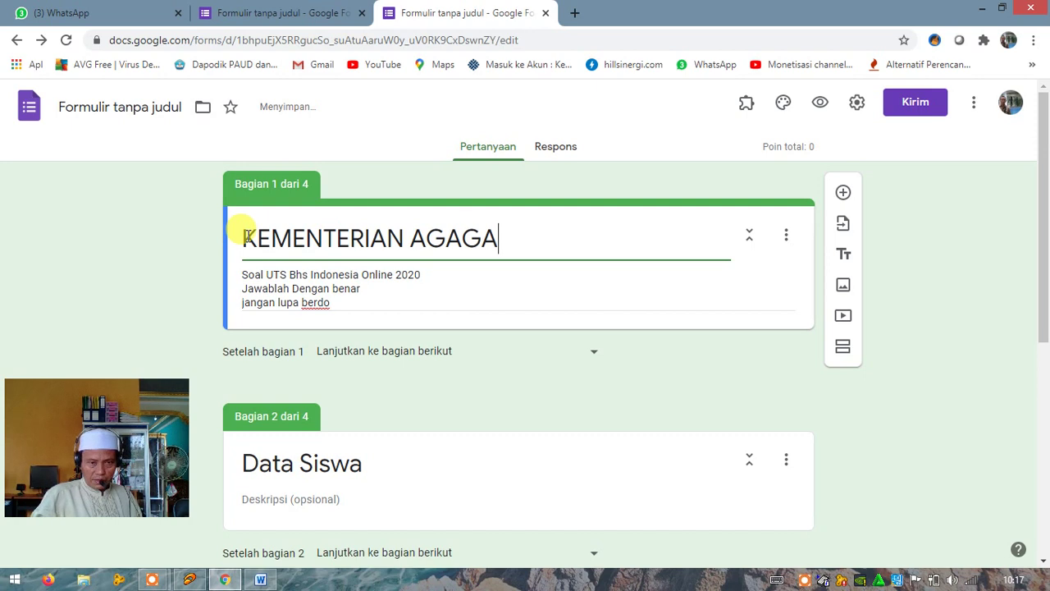
{"action": "key", "text": "BackSpace"}
{"action": "key", "text": "BackSpace"}
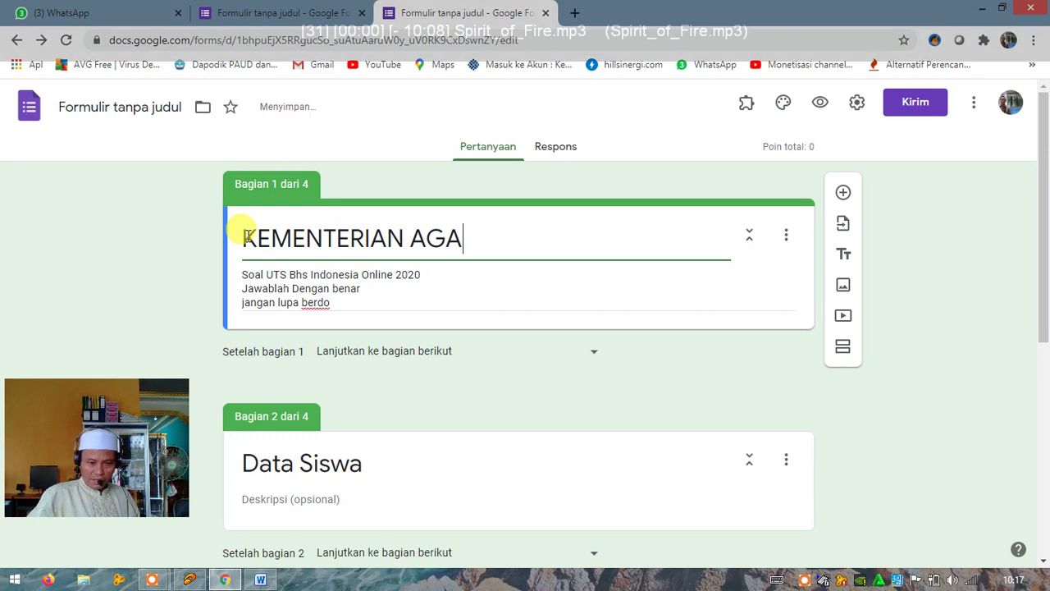
{"action": "type", "text": "MA"}
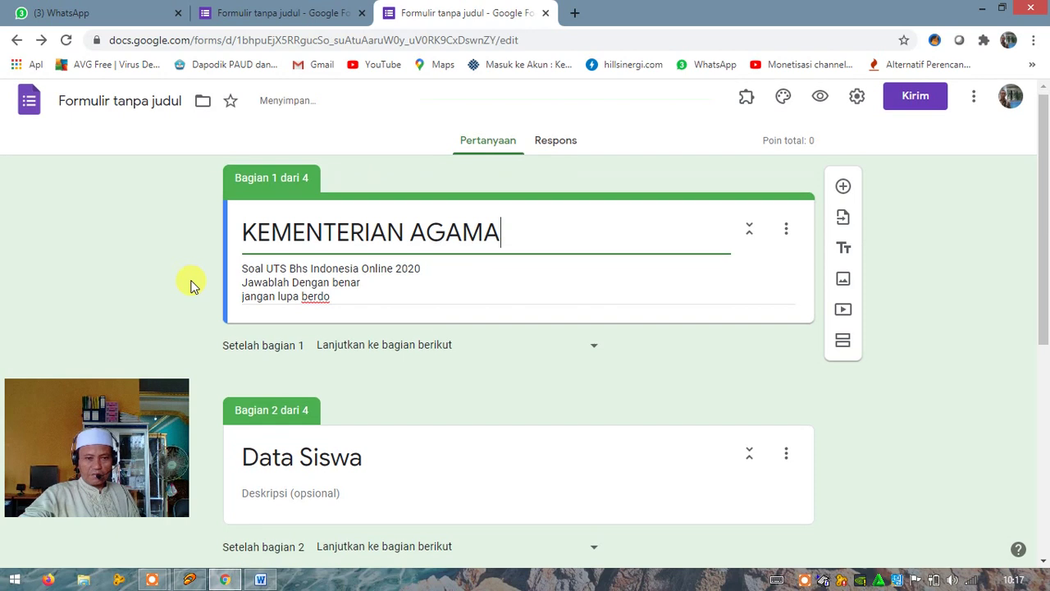
{"action": "scroll", "coordinate": [323, 227], "scroll_direction": "down", "scroll_amount": 2}
{"action": "scroll", "coordinate": [478, 333], "scroll_direction": "up", "scroll_amount": 2}
{"action": "scroll", "coordinate": [505, 344], "scroll_direction": "down", "scroll_amount": 4}
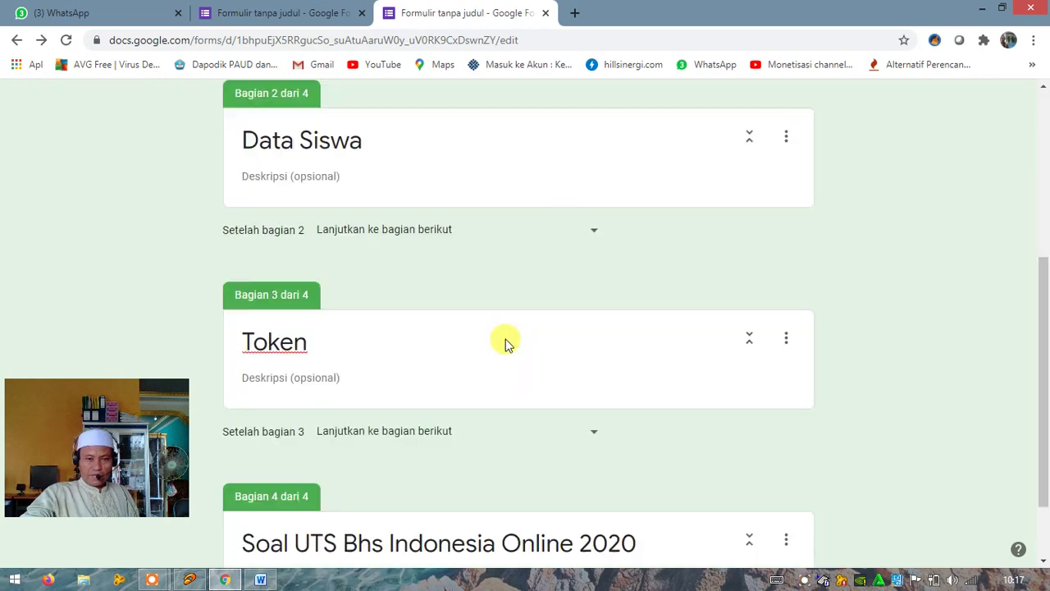
{"action": "scroll", "coordinate": [503, 345], "scroll_direction": "down", "scroll_amount": 1}
{"action": "scroll", "coordinate": [503, 345], "scroll_direction": "up", "scroll_amount": 5}
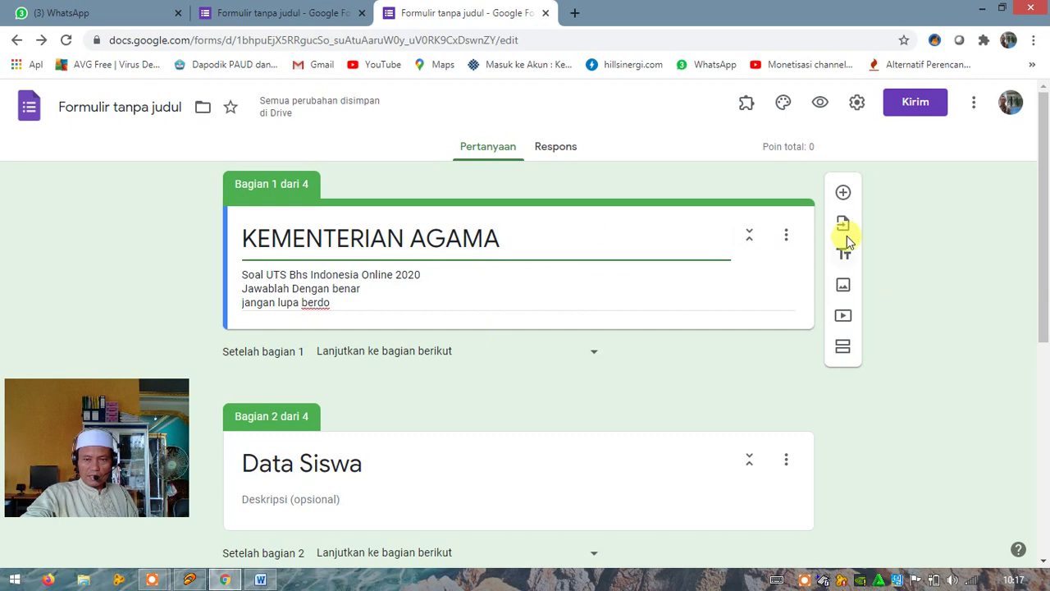
Upload the DEPAG logo from the !!!Logo JPG folder as an image under the header
{"action": "left_click", "coordinate": [844, 287]}
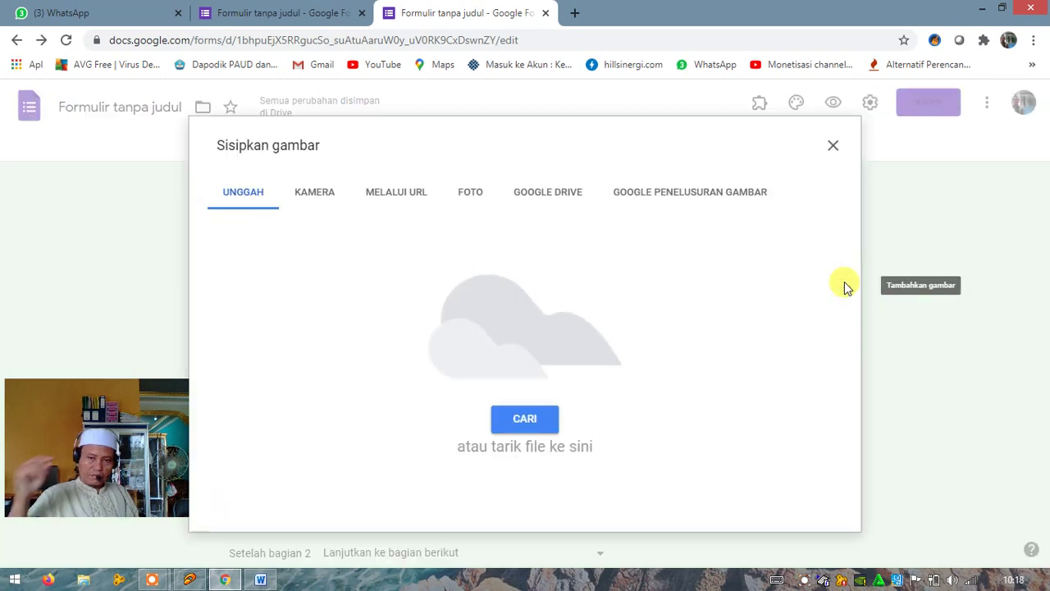
{"action": "left_click", "coordinate": [533, 420]}
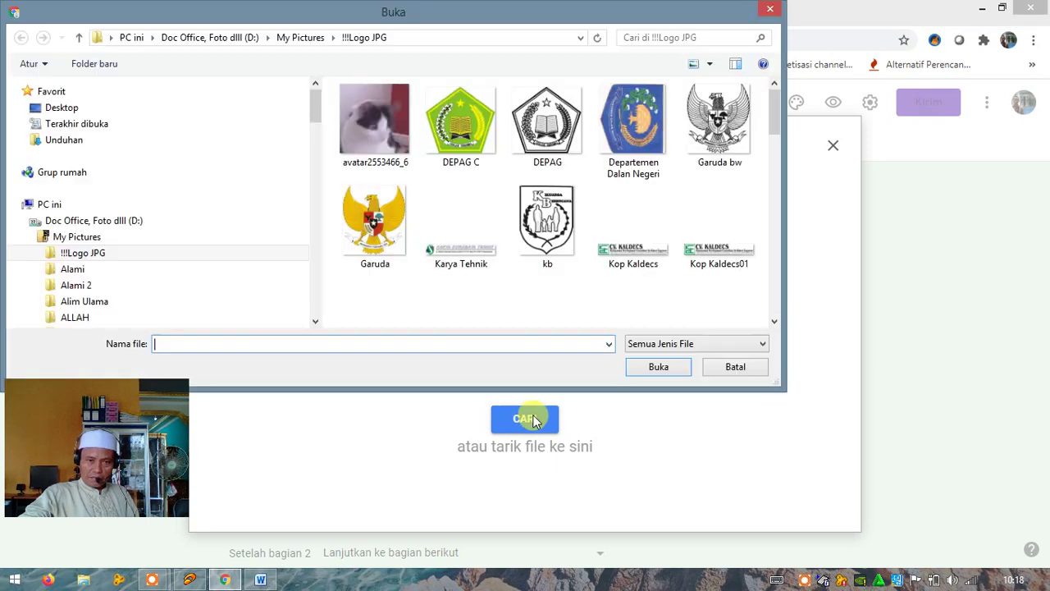
{"action": "left_click", "coordinate": [543, 141]}
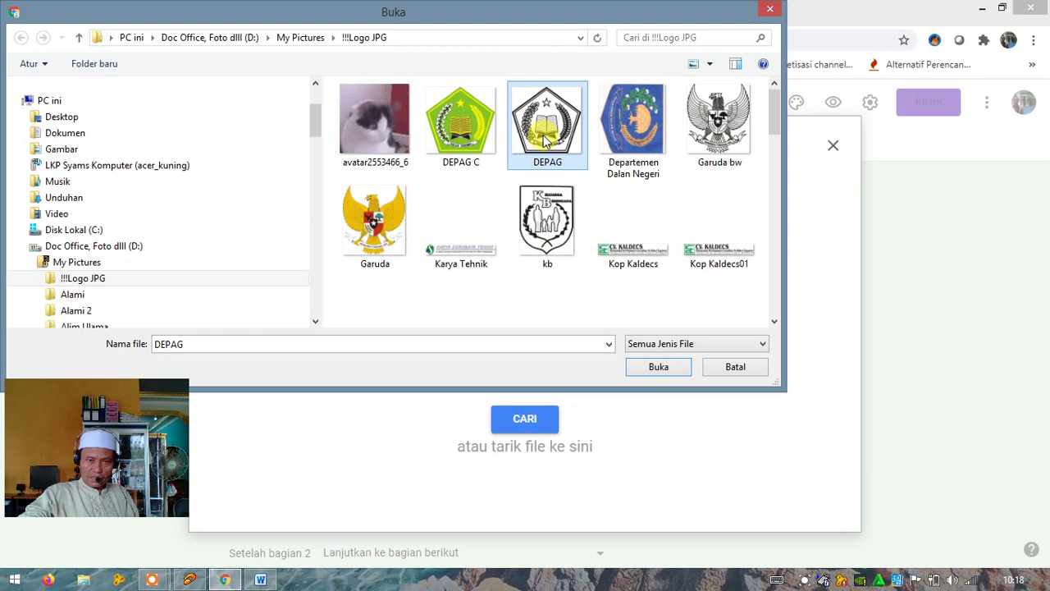
{"action": "left_click", "coordinate": [661, 370]}
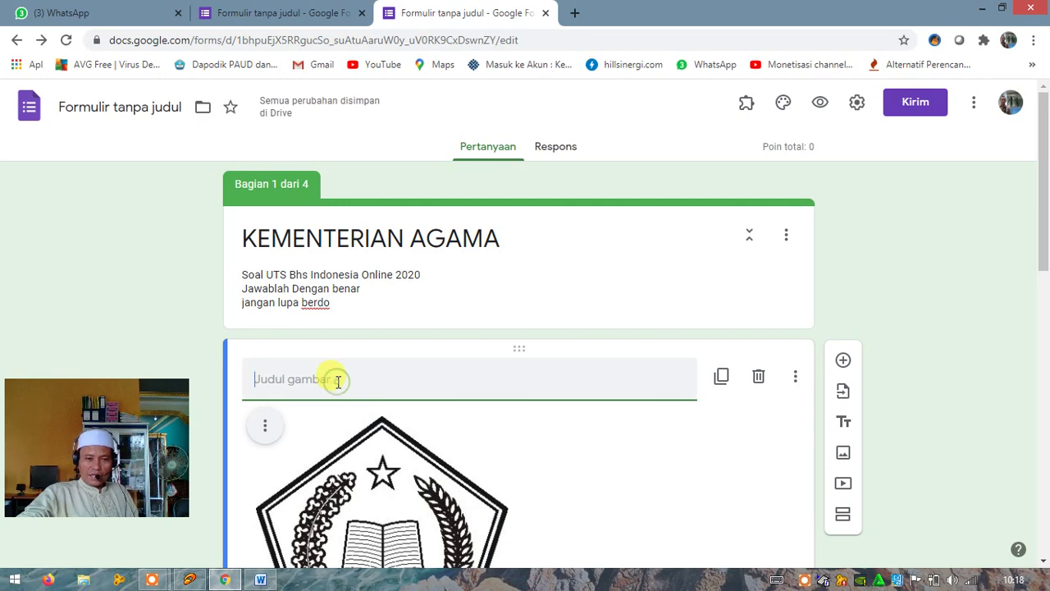
Enter 'UJIAN AKHIR SEMESTER' as the DEPAG logo image's title
{"action": "type", "text": "UJI"}
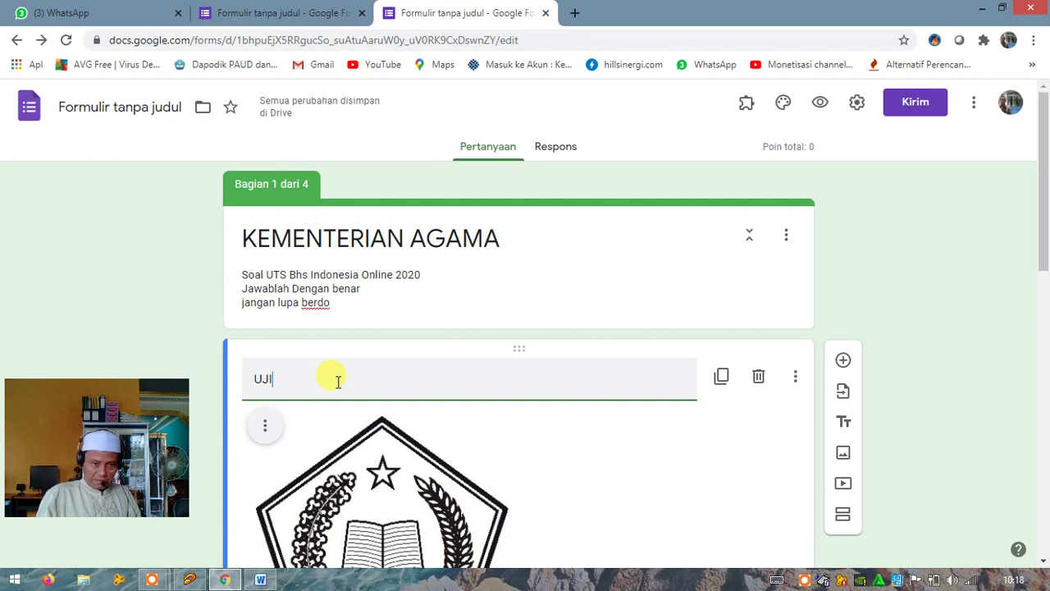
{"action": "type", "text": "AN"}
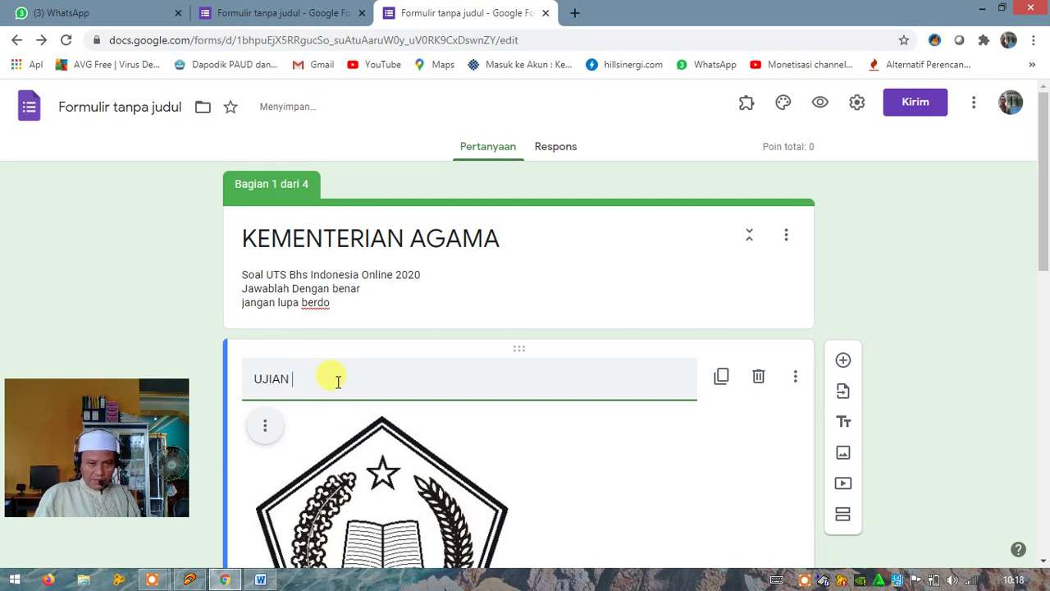
{"action": "type", "text": " AK"}
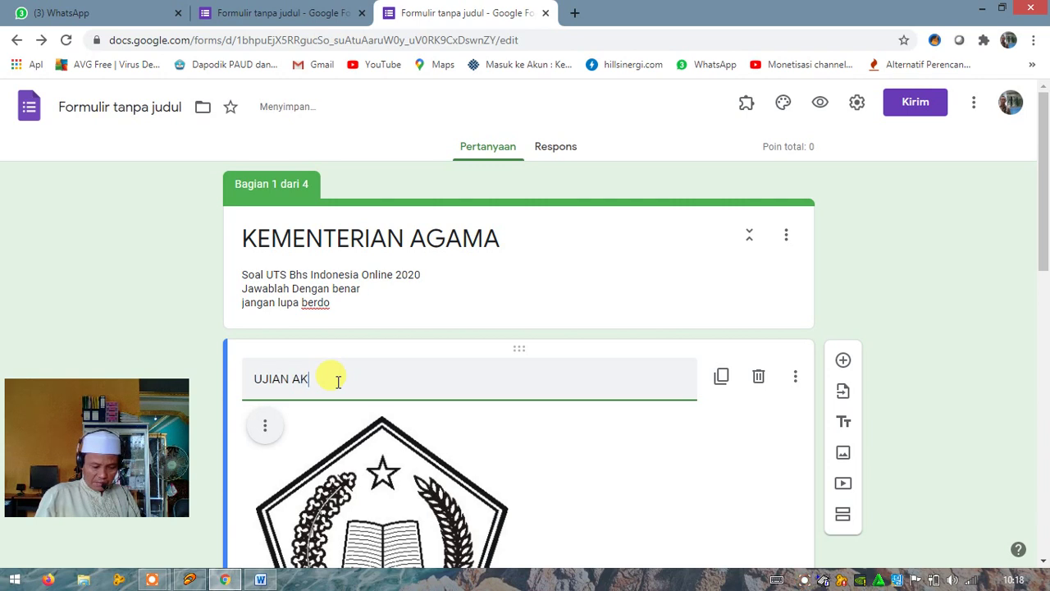
{"action": "type", "text": "HIR"}
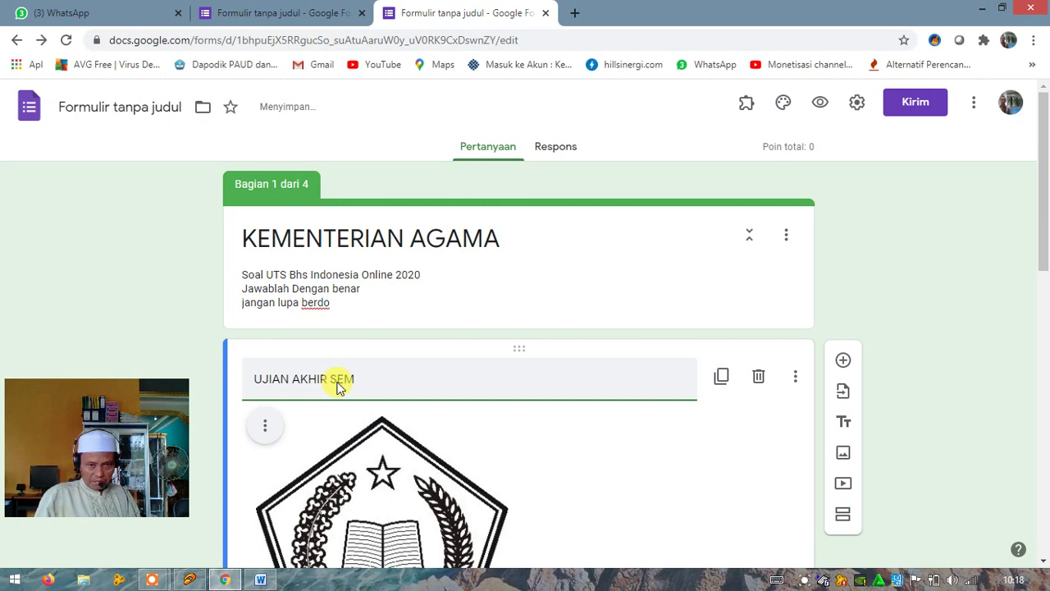
{"action": "type", "text": "SEMESTER"}
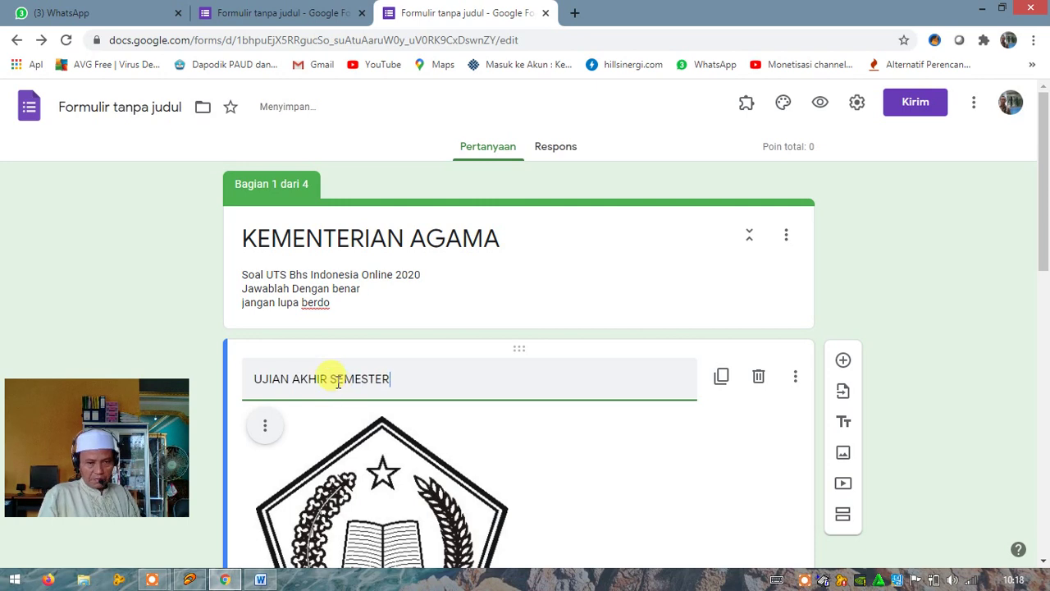
{"action": "scroll", "coordinate": [538, 351], "scroll_direction": "down", "scroll_amount": 3}
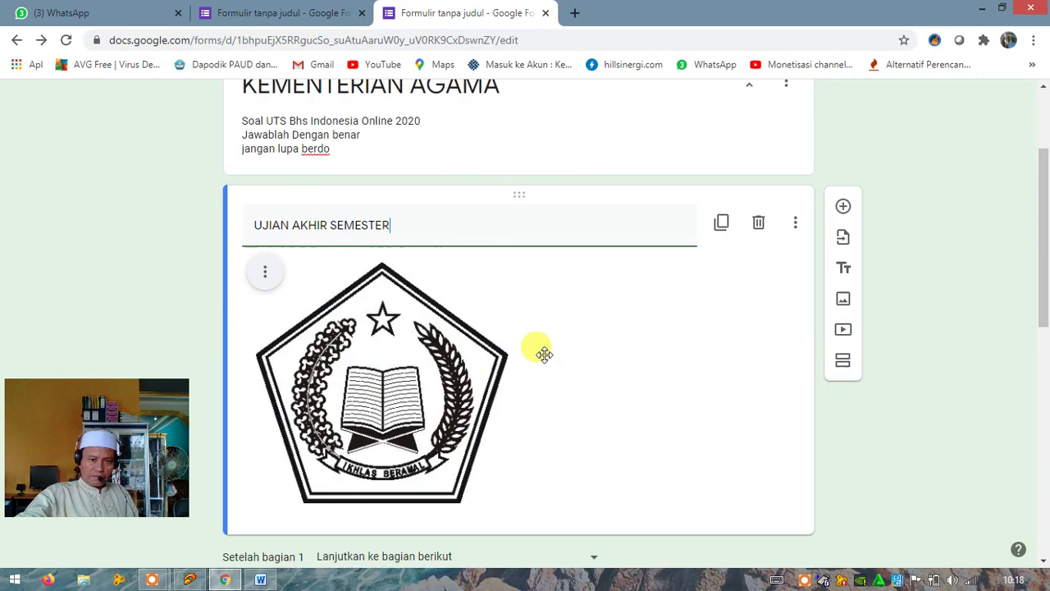
{"action": "scroll", "coordinate": [545, 358], "scroll_direction": "down", "scroll_amount": 3}
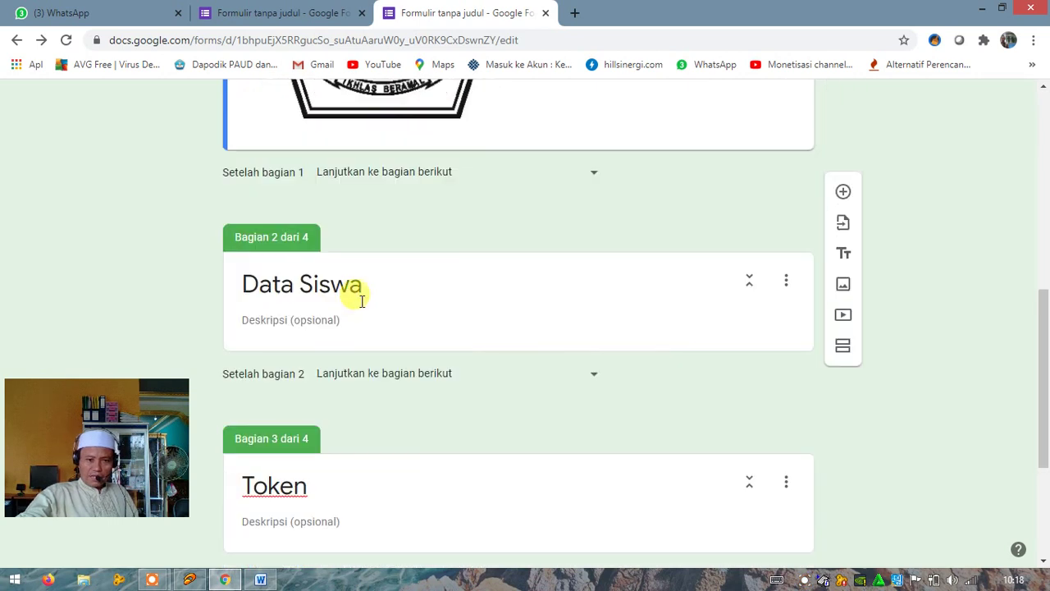
{"action": "triple_click", "coordinate": [368, 285]}
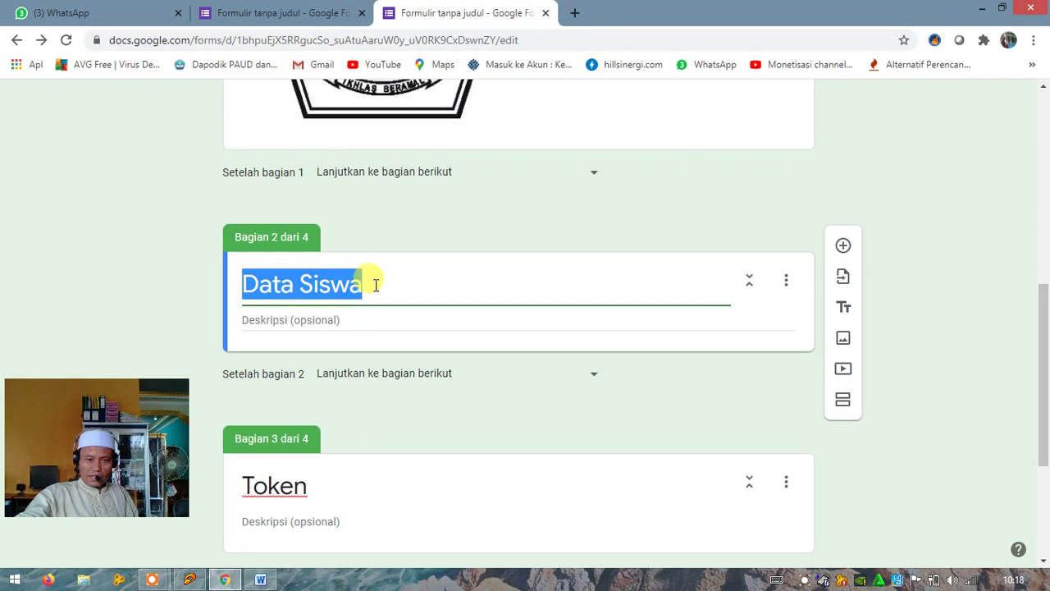
{"action": "triple_click", "coordinate": [374, 284]}
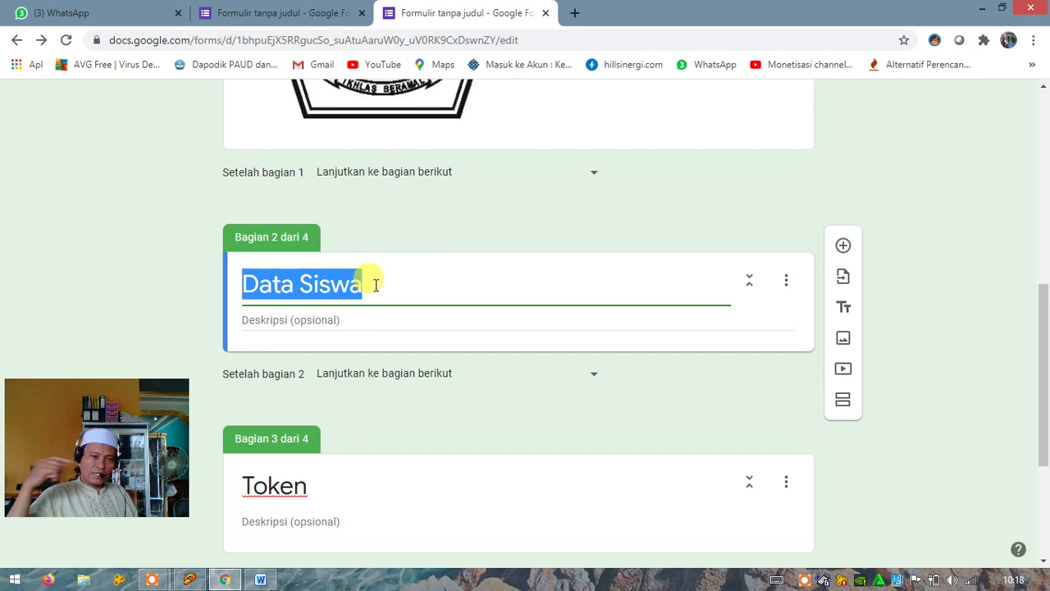
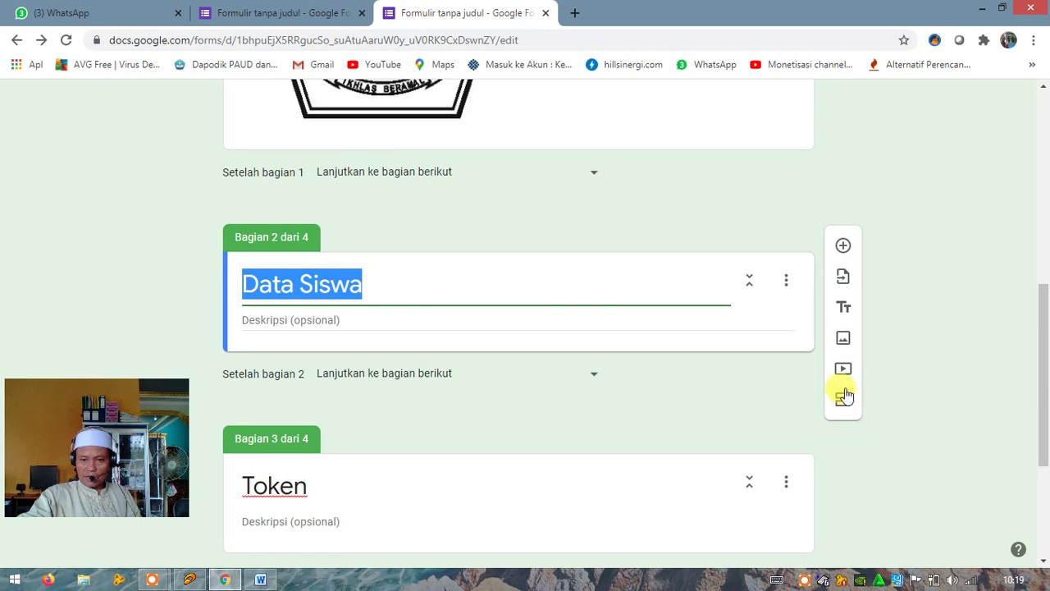
Add a new question to Data Siswa titled 'Nama Siswa'
{"action": "left_click", "coordinate": [843, 247]}
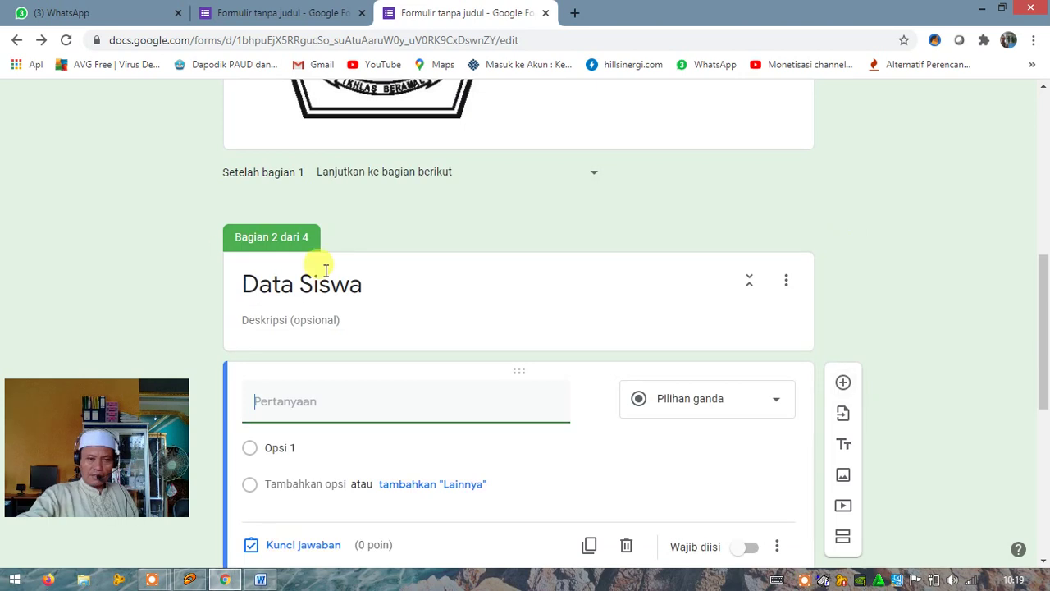
{"action": "scroll", "coordinate": [409, 370], "scroll_direction": "down", "scroll_amount": 2}
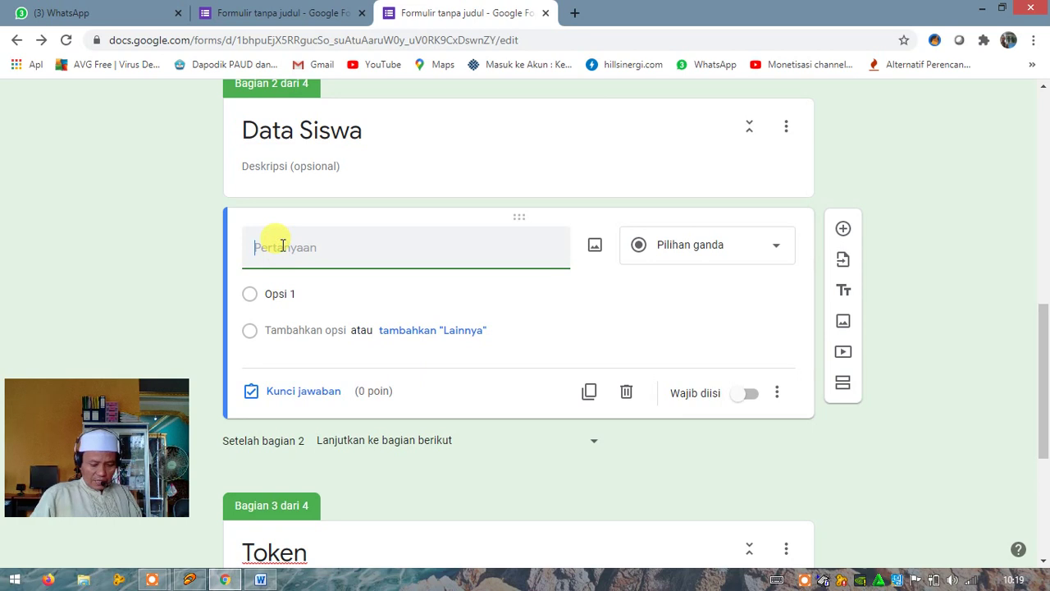
{"action": "type", "text": "Na"}
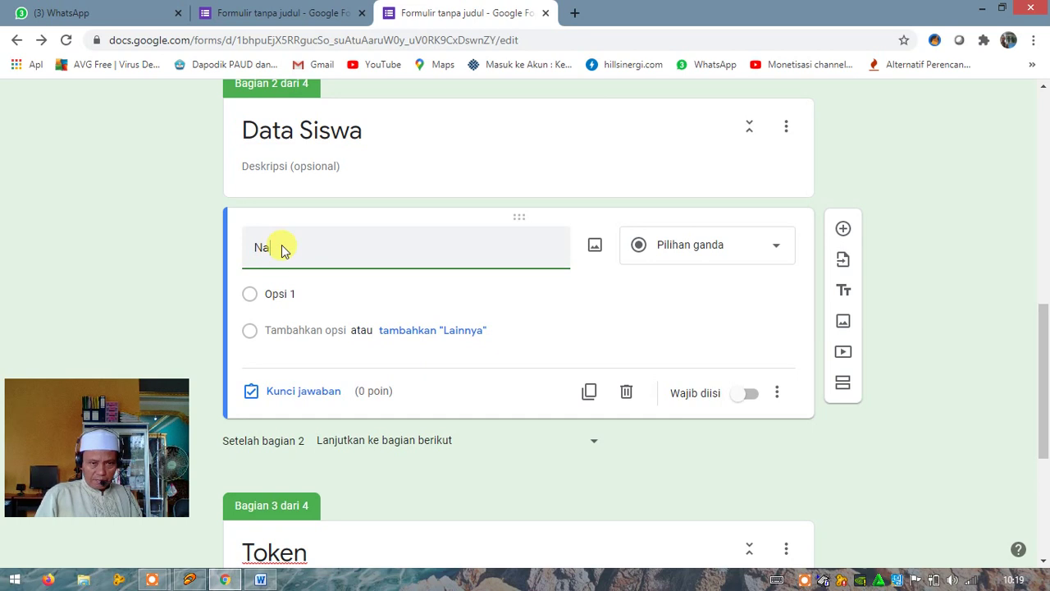
{"action": "type", "text": "ma Si"}
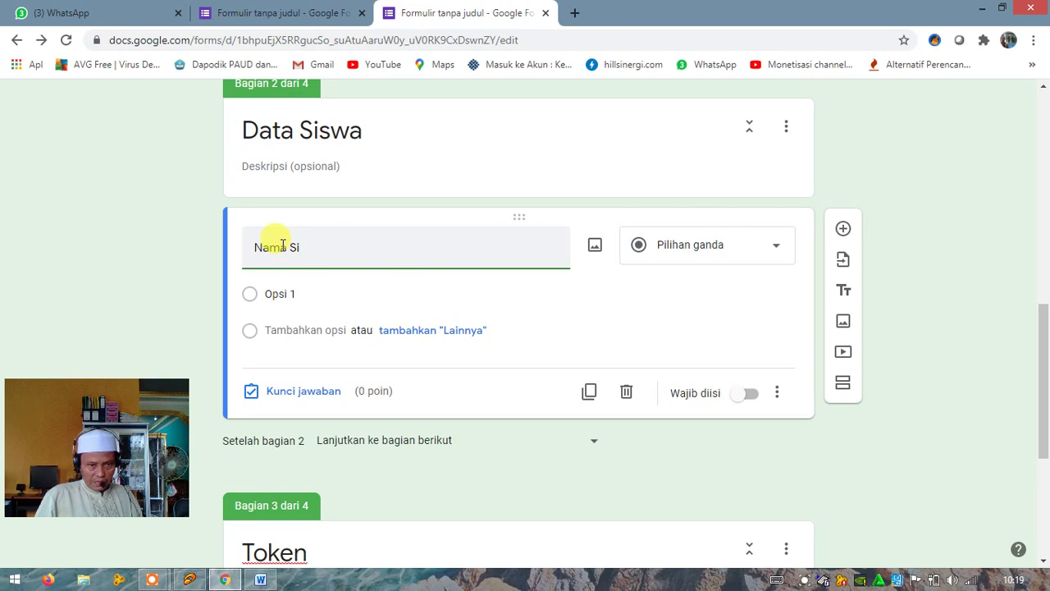
{"action": "type", "text": "w"}
{"action": "key", "text": "BackSpace"}
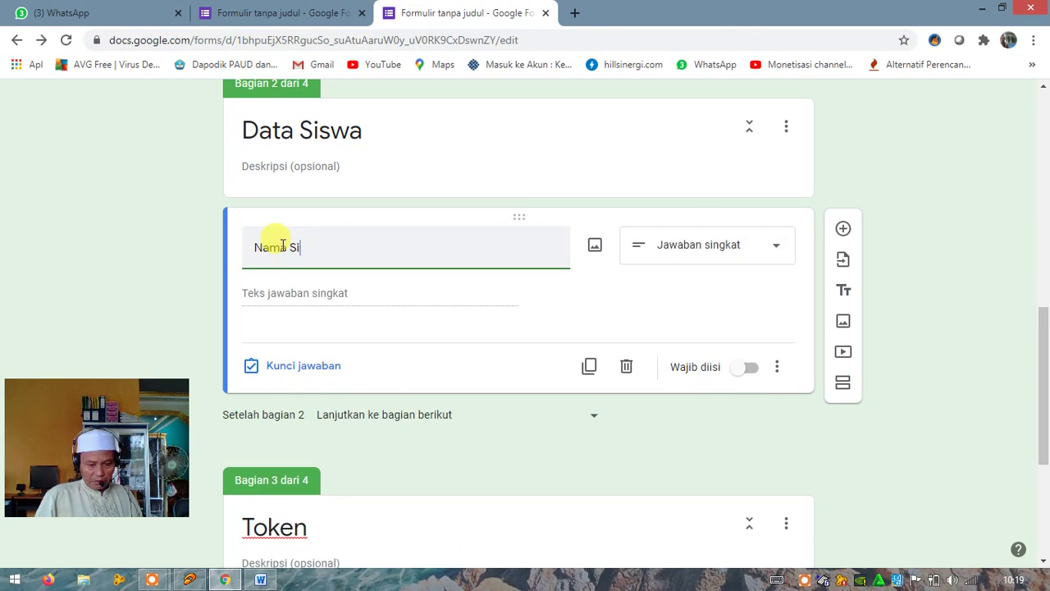
{"action": "type", "text": "swa"}
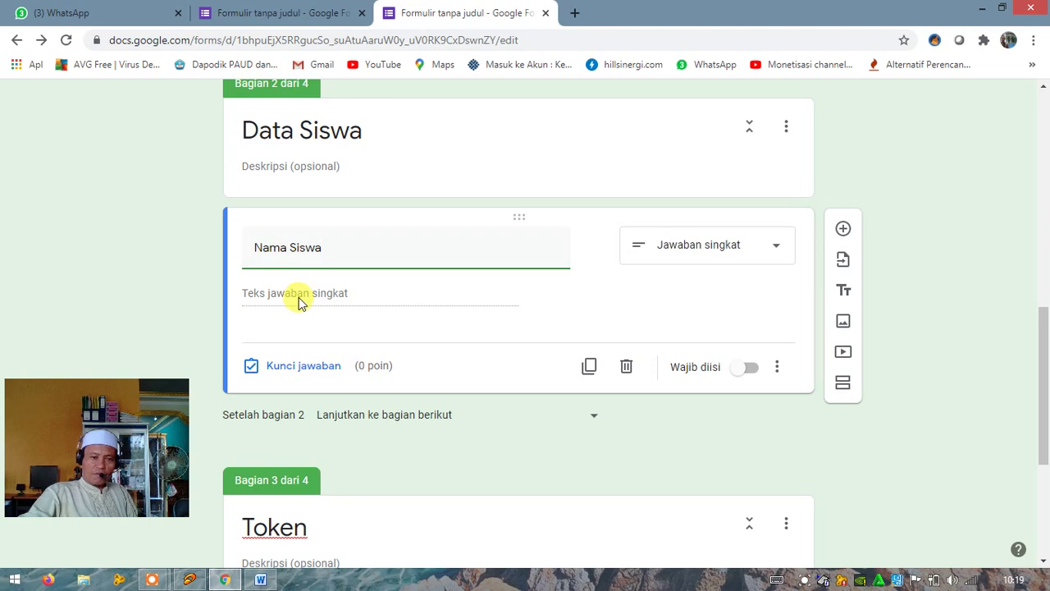
Keep Nama Siswa as Jawaban singkat and switch on Wajib diisi
{"action": "left_click", "coordinate": [776, 251]}
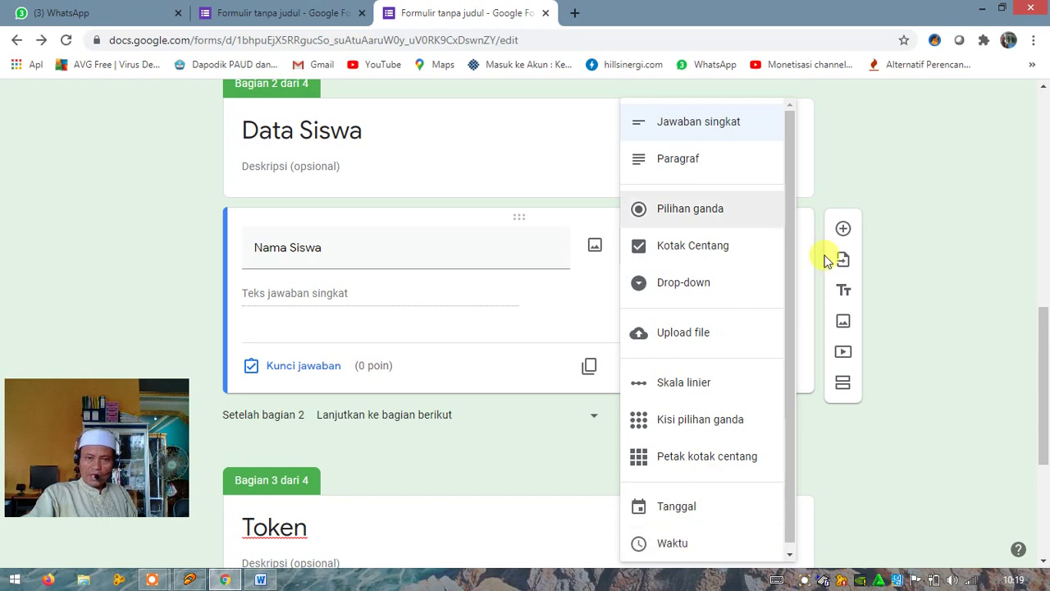
{"action": "left_click", "coordinate": [806, 204]}
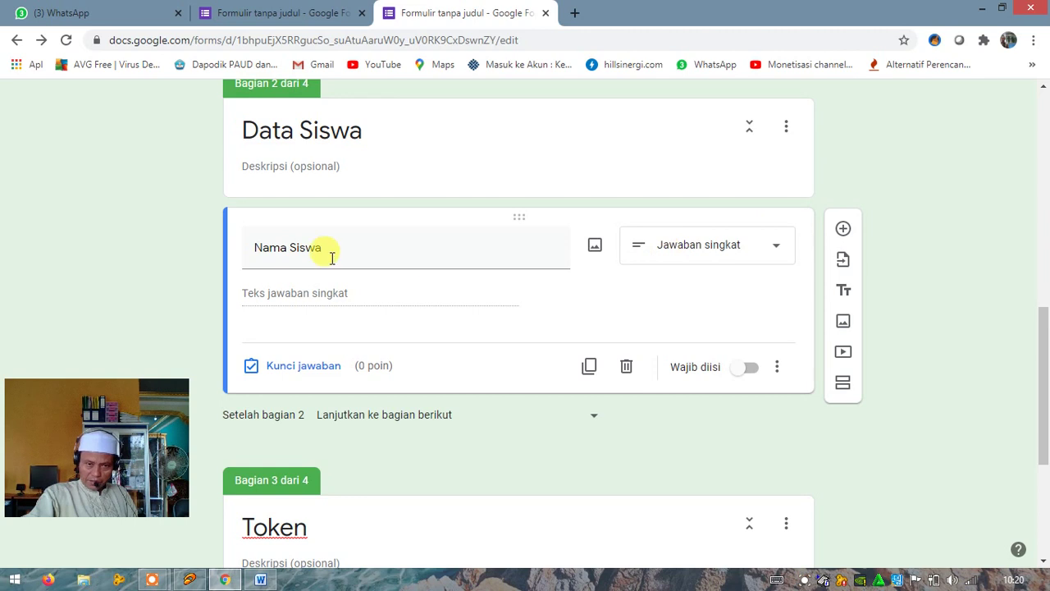
{"action": "left_click", "coordinate": [746, 369]}
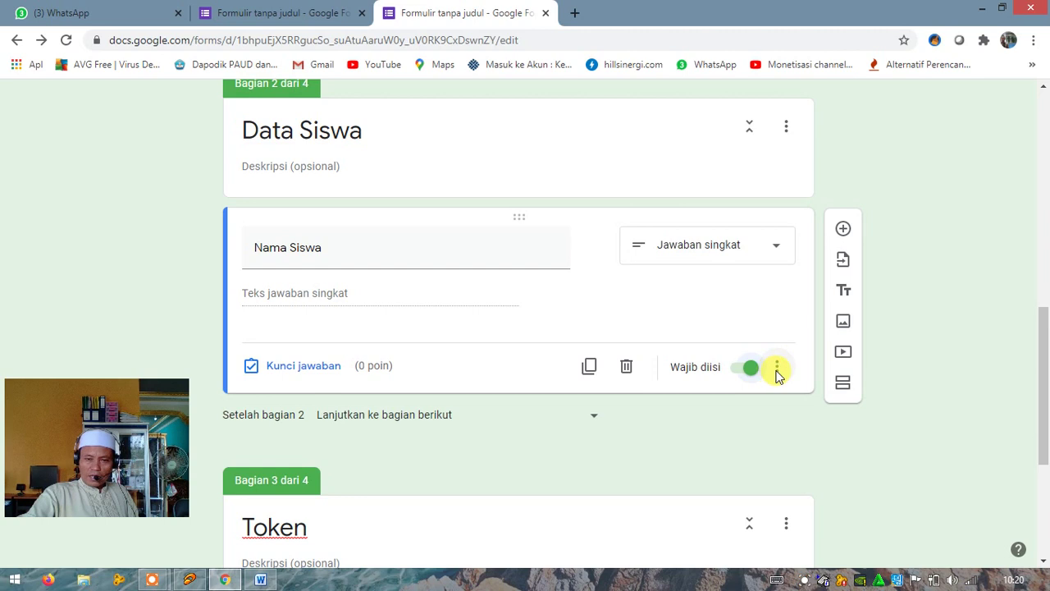
{"action": "left_click", "coordinate": [776, 371]}
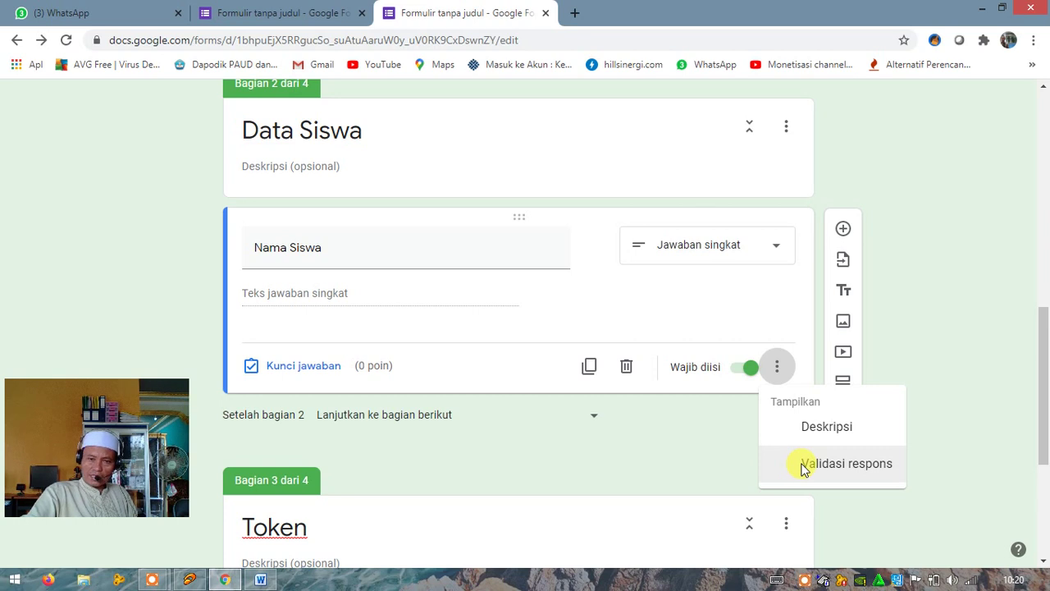
{"action": "left_click", "coordinate": [804, 465]}
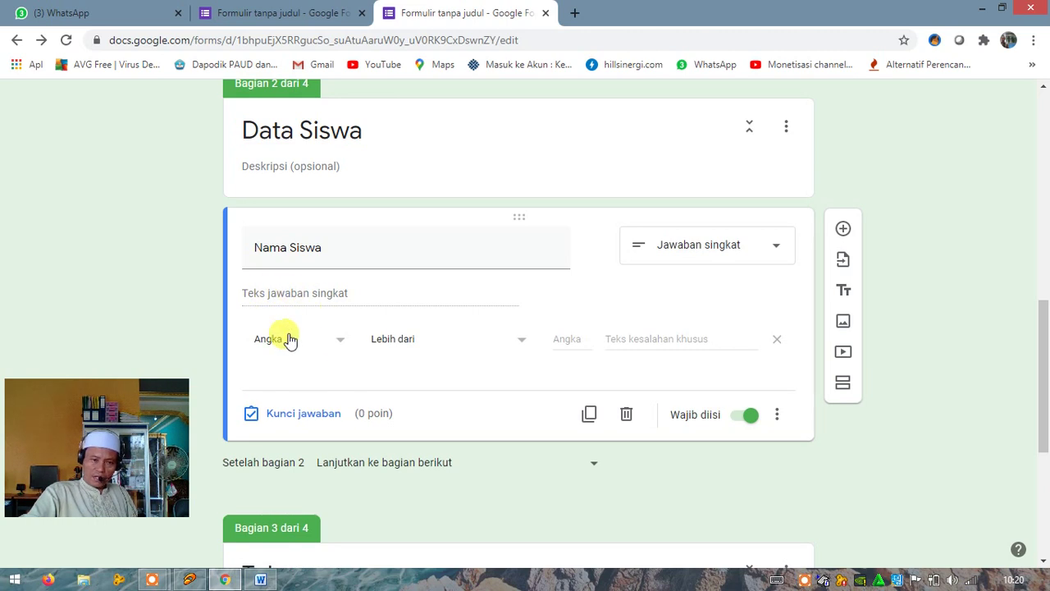
{"action": "left_click", "coordinate": [341, 346]}
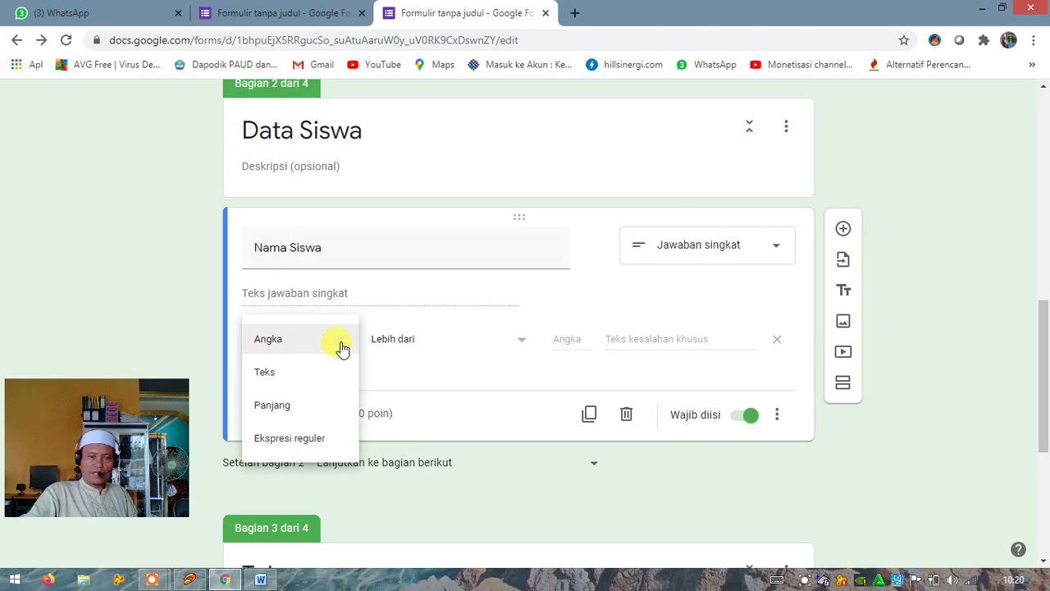
{"action": "left_click", "coordinate": [274, 374]}
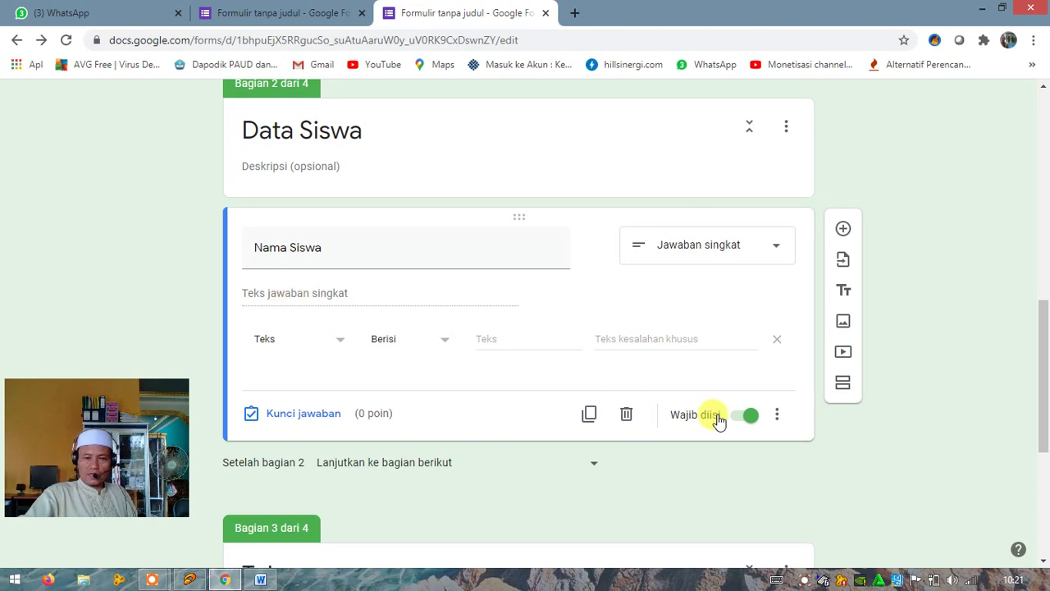
{"action": "left_click", "coordinate": [776, 416]}
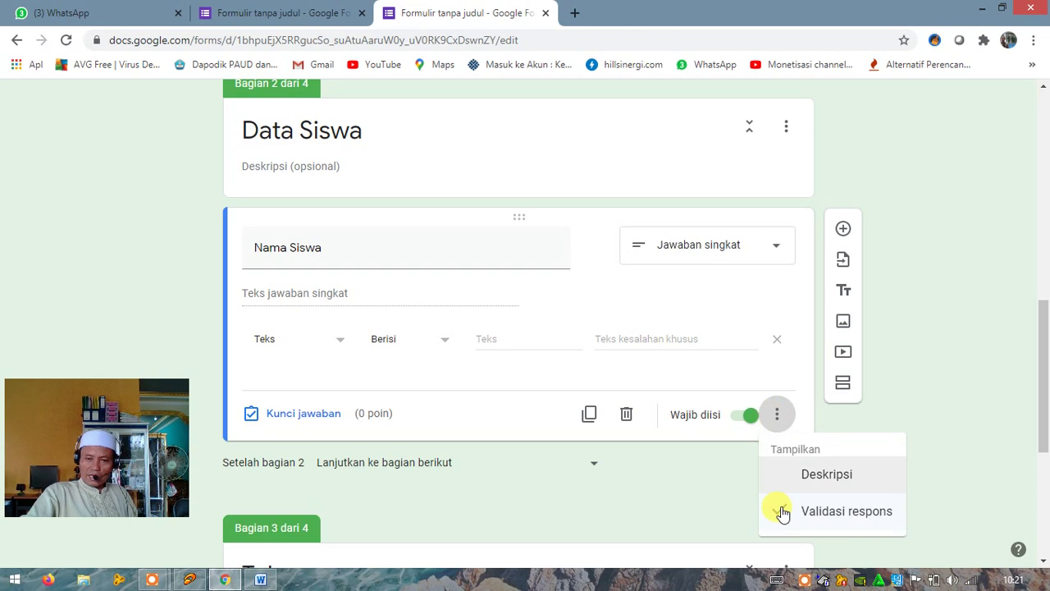
{"action": "left_click", "coordinate": [780, 508]}
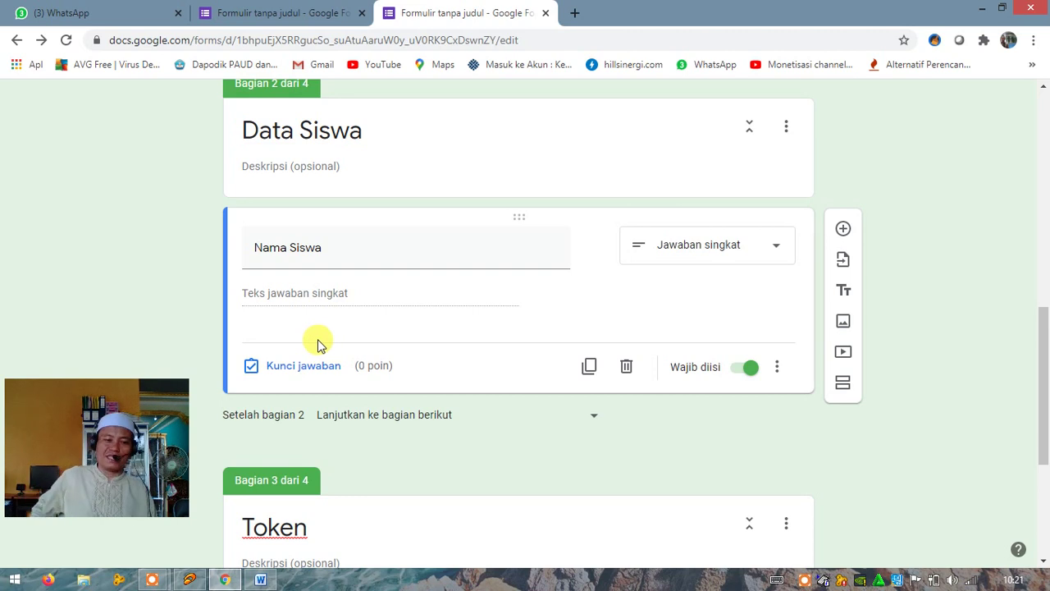
Add a question titled 'Kelas' below Nama Siswa with first option IX A
{"action": "left_click", "coordinate": [842, 232]}
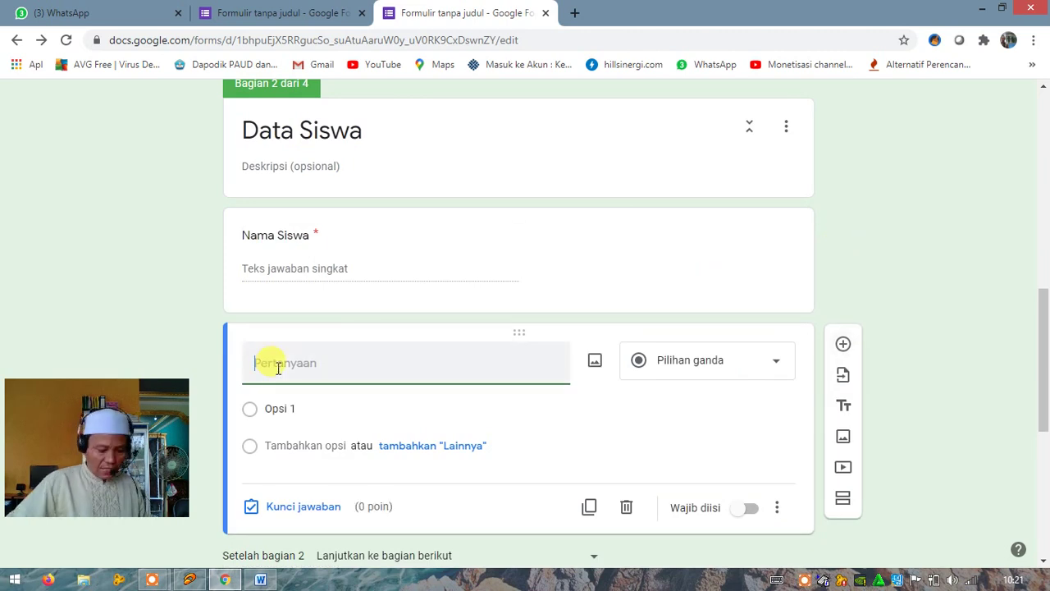
{"action": "type", "text": "Kelas"}
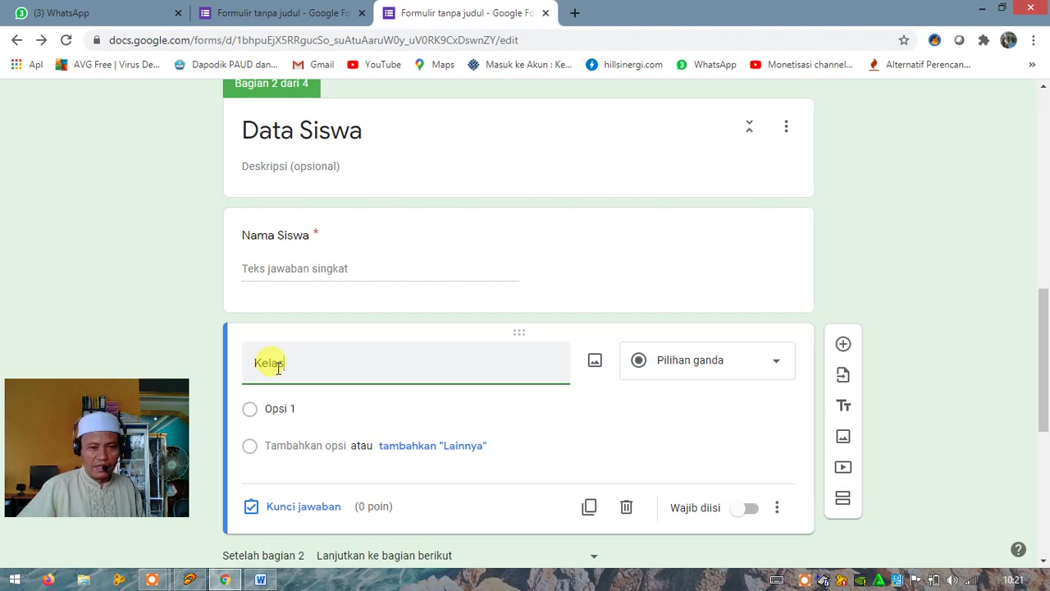
{"action": "left_click", "coordinate": [272, 407]}
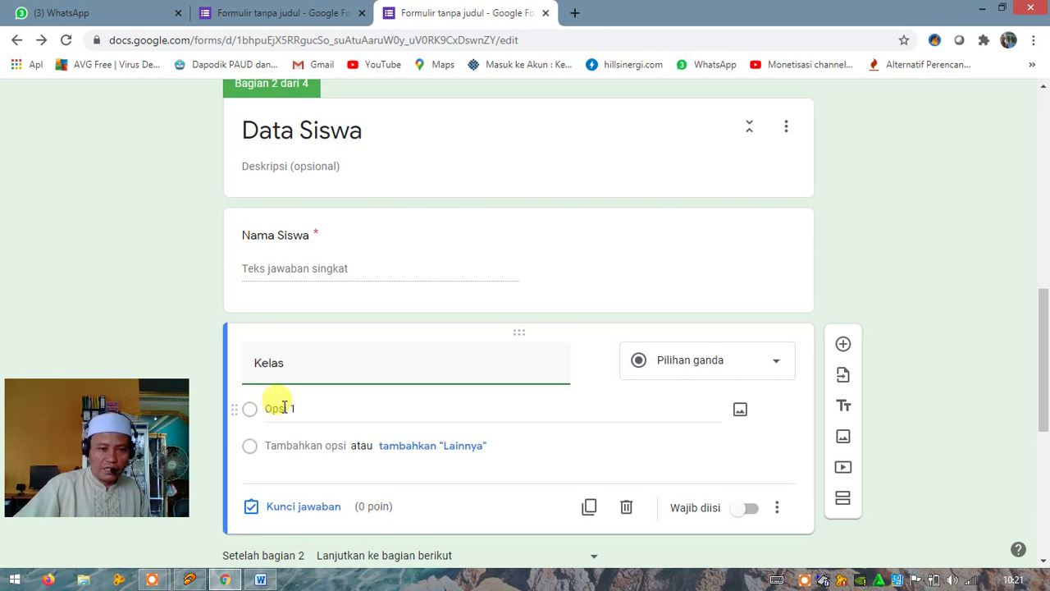
{"action": "left_click", "coordinate": [285, 408]}
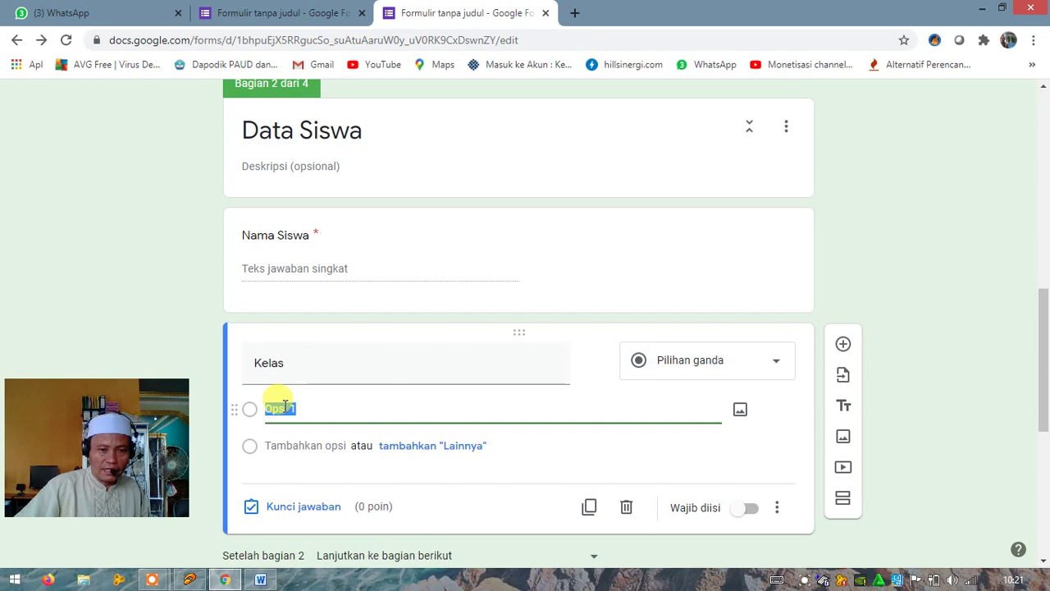
{"action": "type", "text": "IX"}
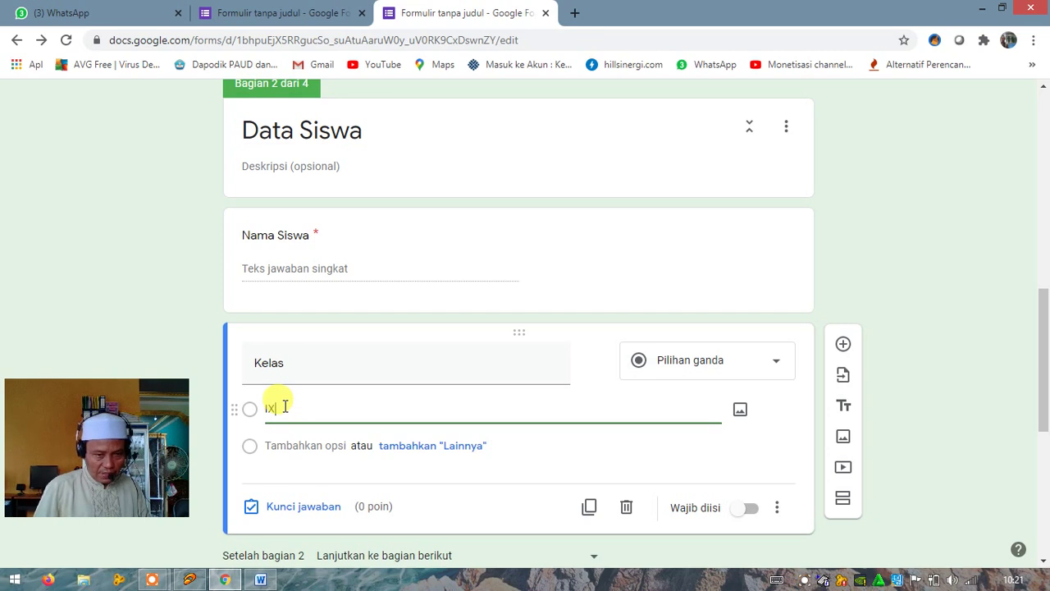
{"action": "type", "text": " A"}
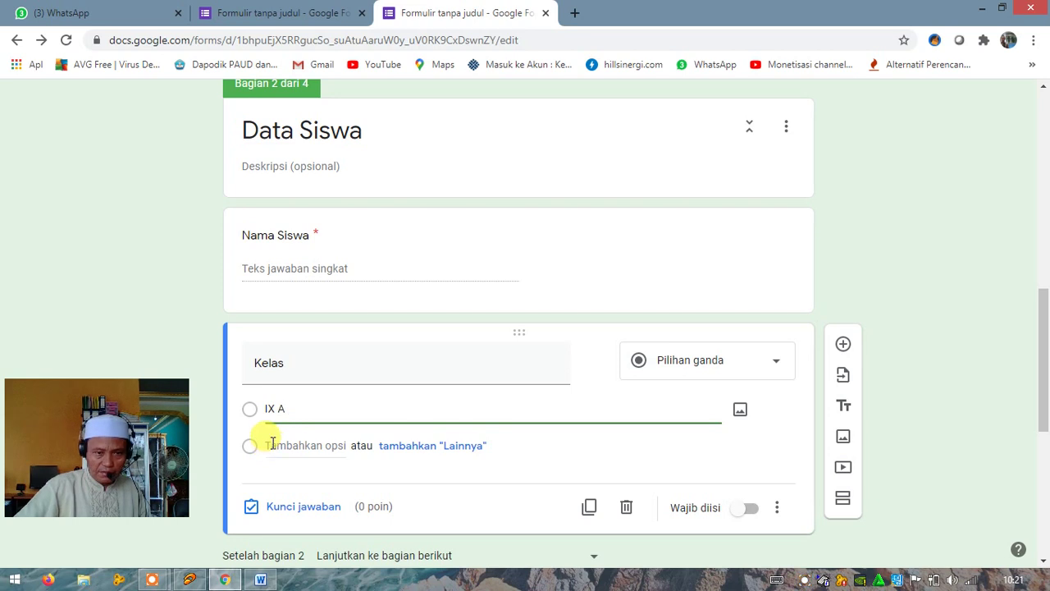
Add the Kelas options IX B, IX C and IX D
{"action": "left_click", "coordinate": [273, 447]}
{"action": "left_click_drag", "start_coordinate": [325, 447], "coordinate": [257, 446]}
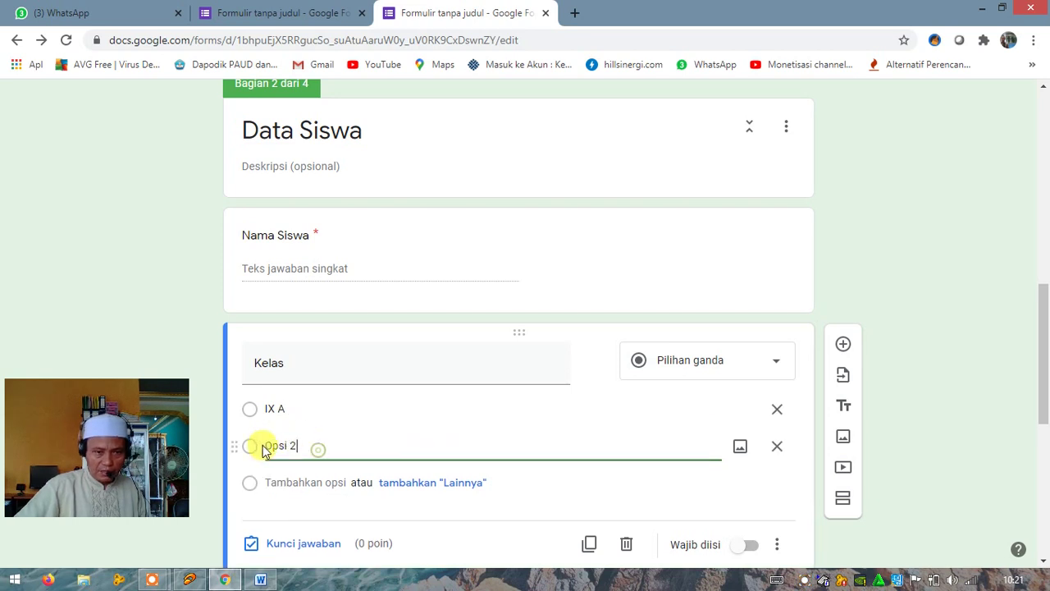
{"action": "type", "text": "K"}
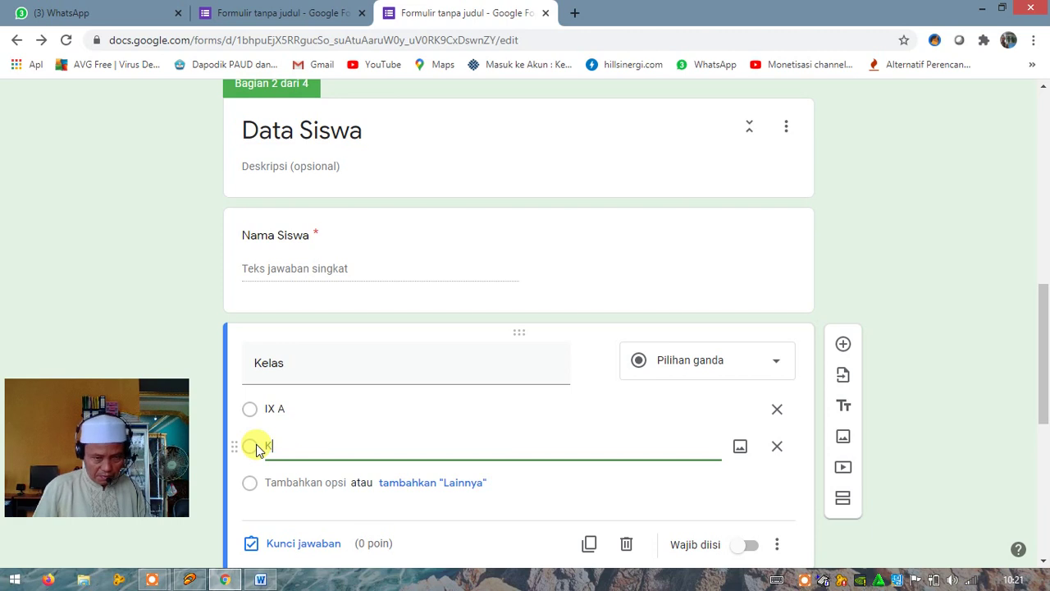
{"action": "key", "text": "BackSpace"}
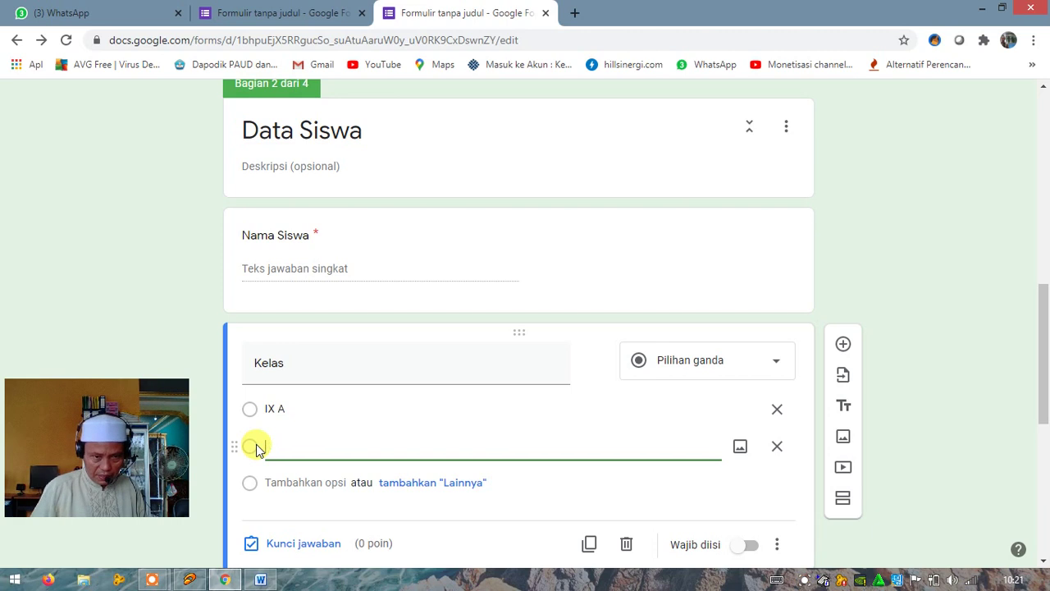
{"action": "type", "text": "IX"}
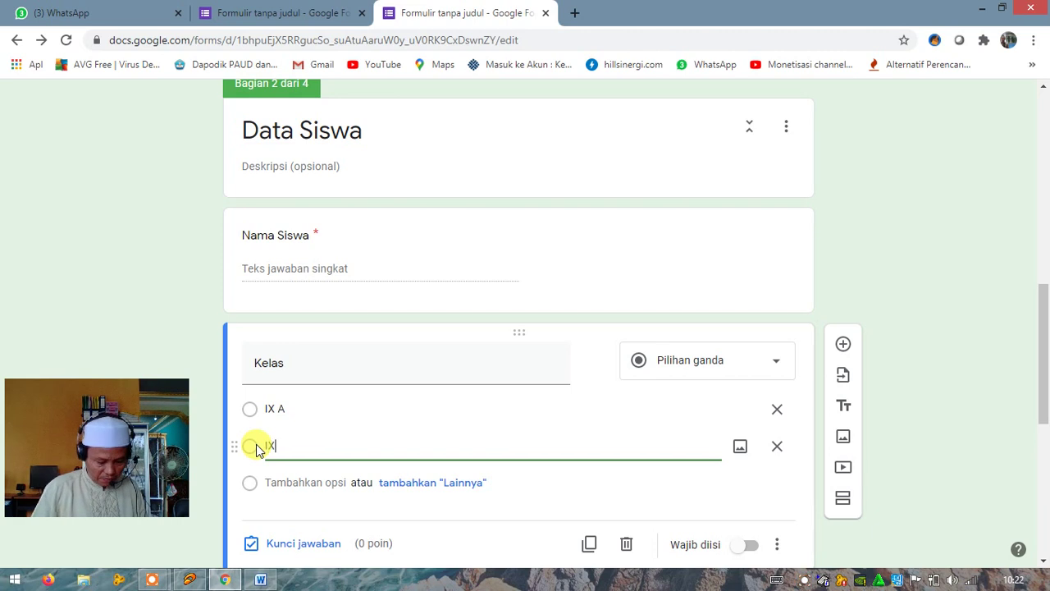
{"action": "type", "text": " B"}
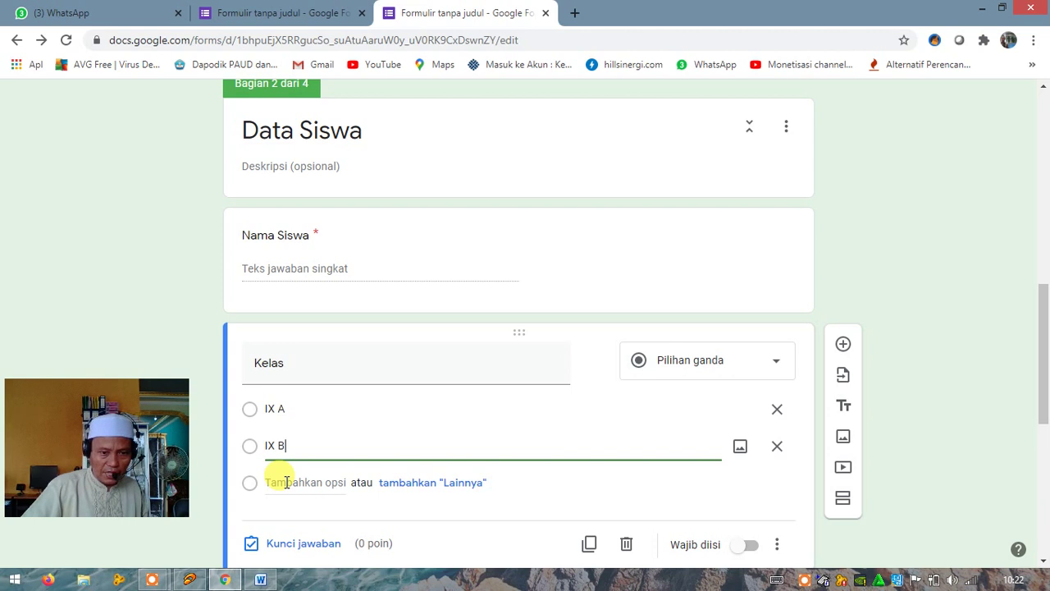
{"action": "left_click", "coordinate": [286, 482]}
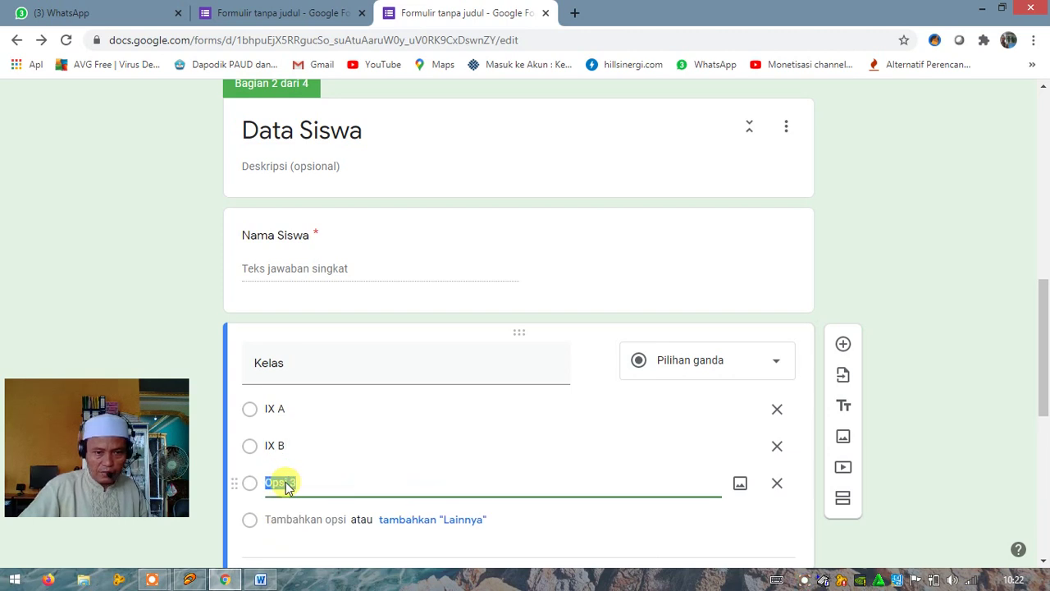
{"action": "type", "text": "I"}
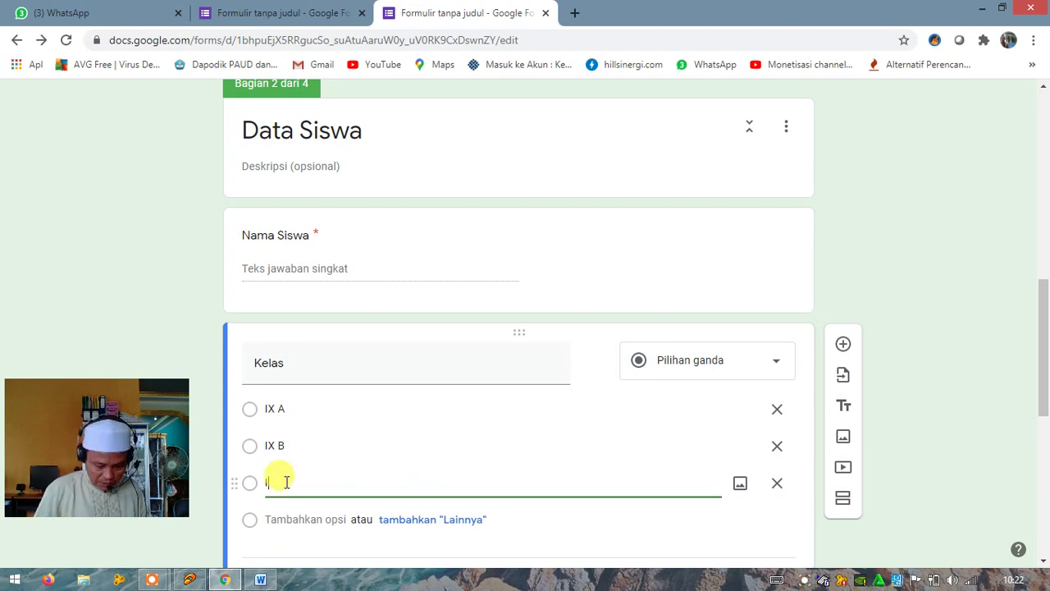
{"action": "type", "text": "XC"}
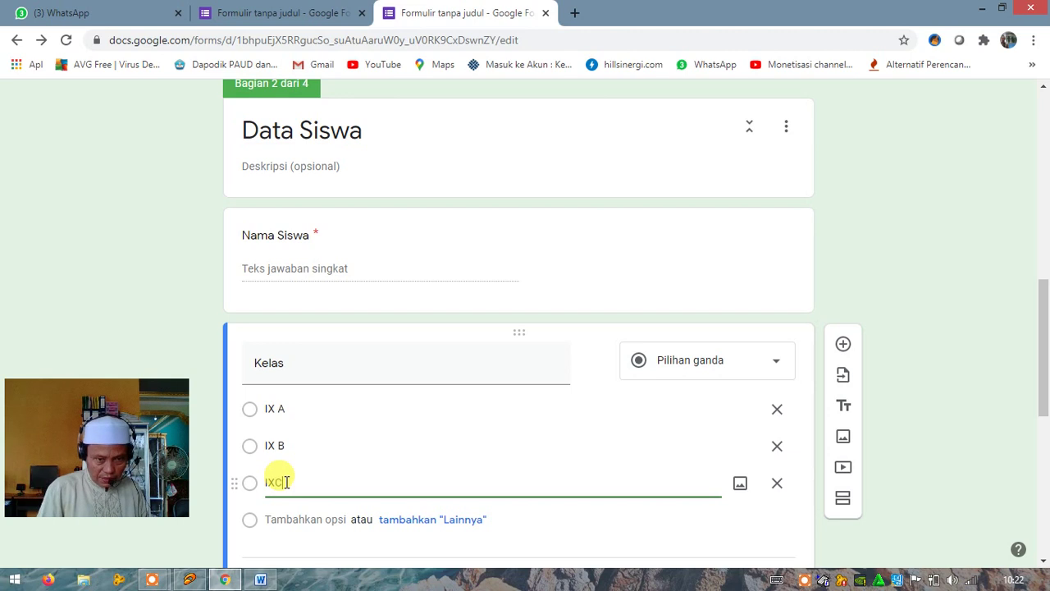
{"action": "key", "text": "BackSpace"}
{"action": "type", "text": "C"}
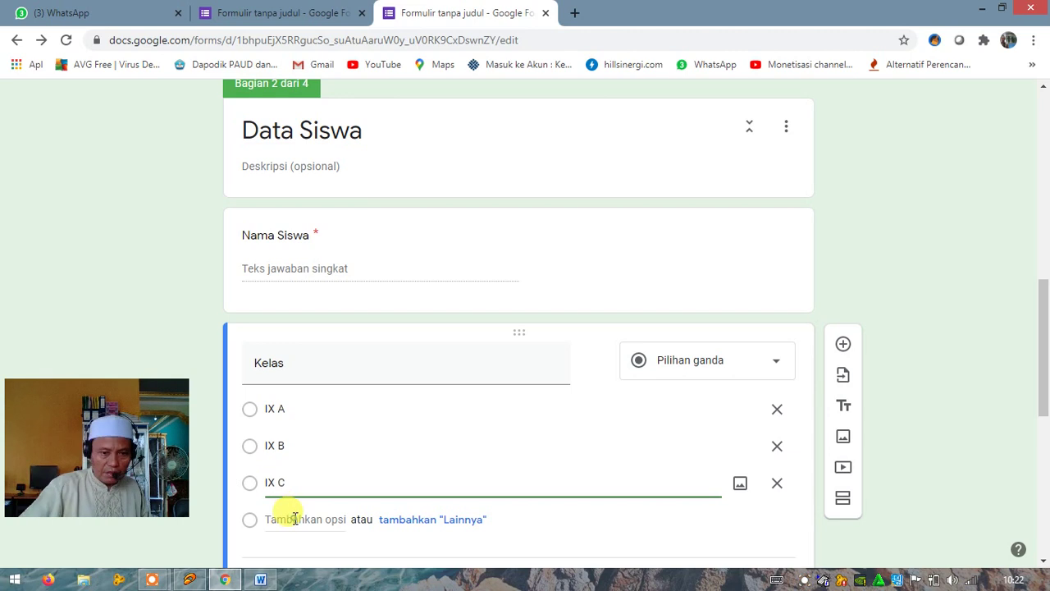
{"action": "left_click", "coordinate": [295, 518]}
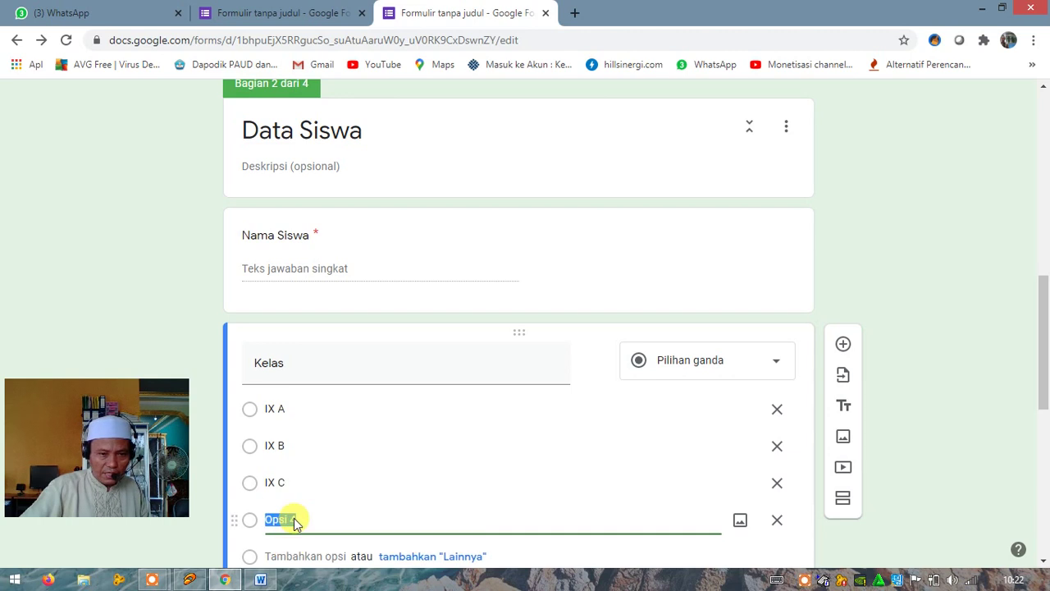
{"action": "type", "text": "I"}
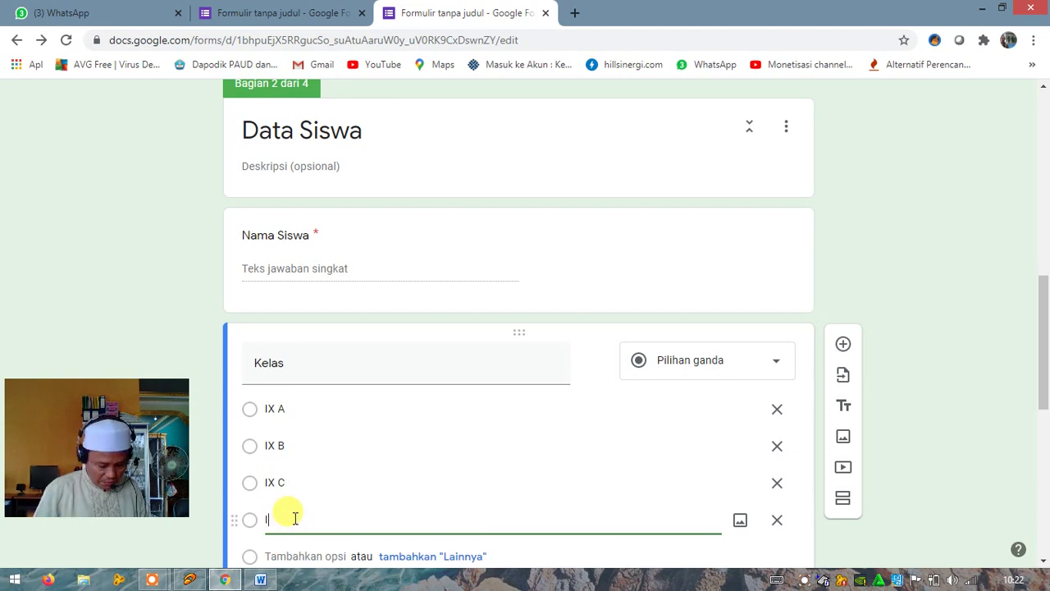
{"action": "type", "text": "X D"}
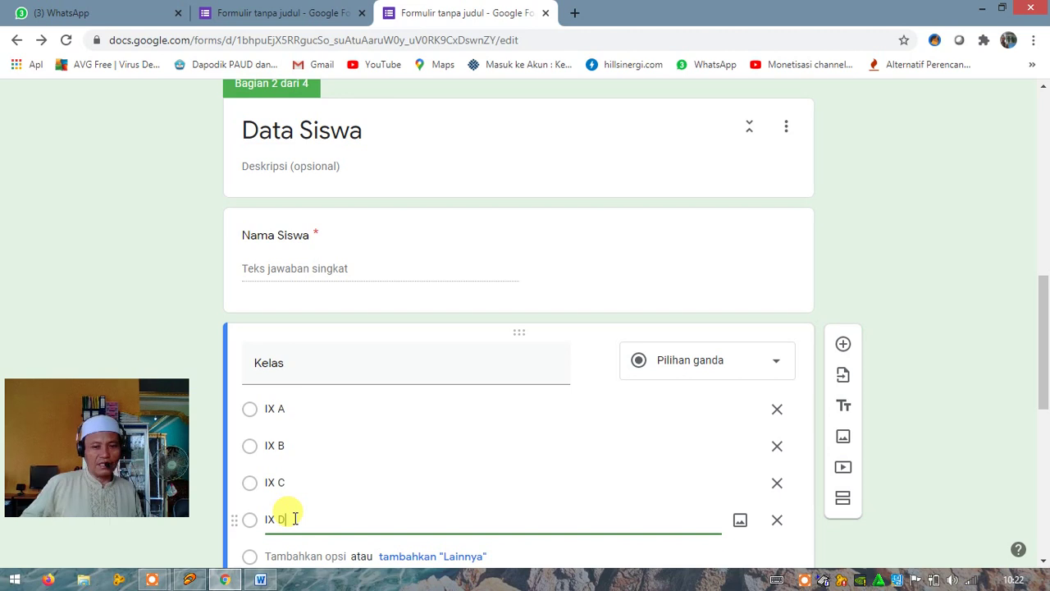
{"action": "scroll", "coordinate": [323, 504], "scroll_direction": "down", "scroll_amount": 2}
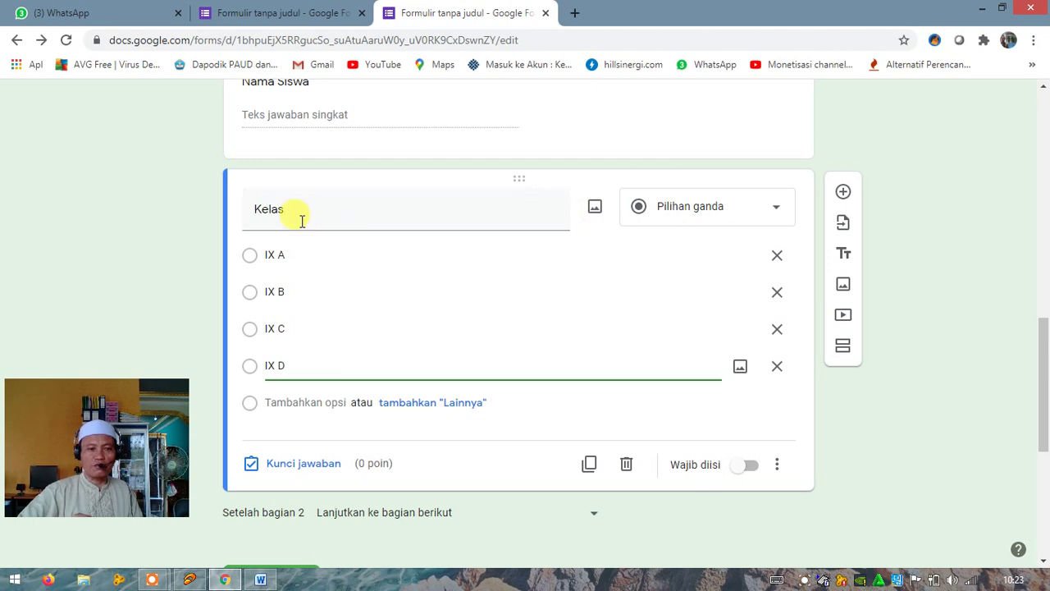
Upload the cat picture avatar2553466_6 as the Kelas question's image
{"action": "left_click", "coordinate": [595, 208]}
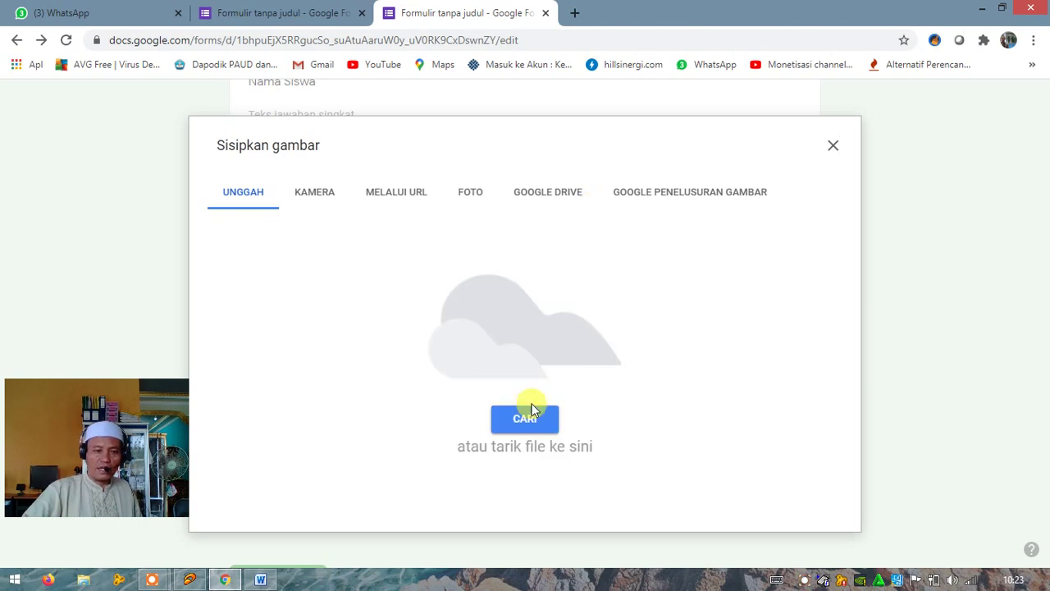
{"action": "left_click", "coordinate": [526, 420]}
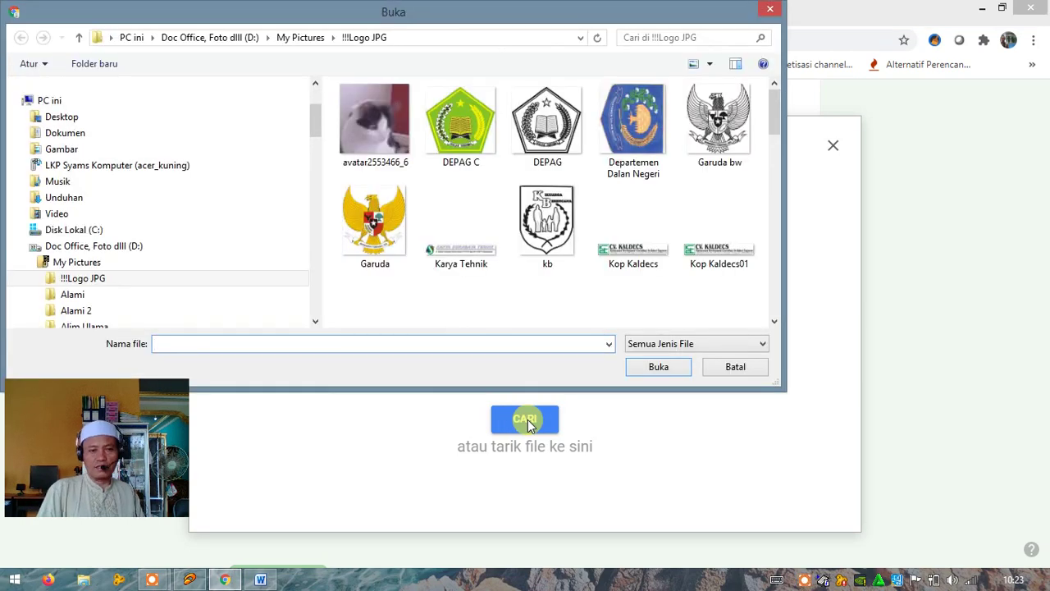
{"action": "left_click", "coordinate": [370, 126]}
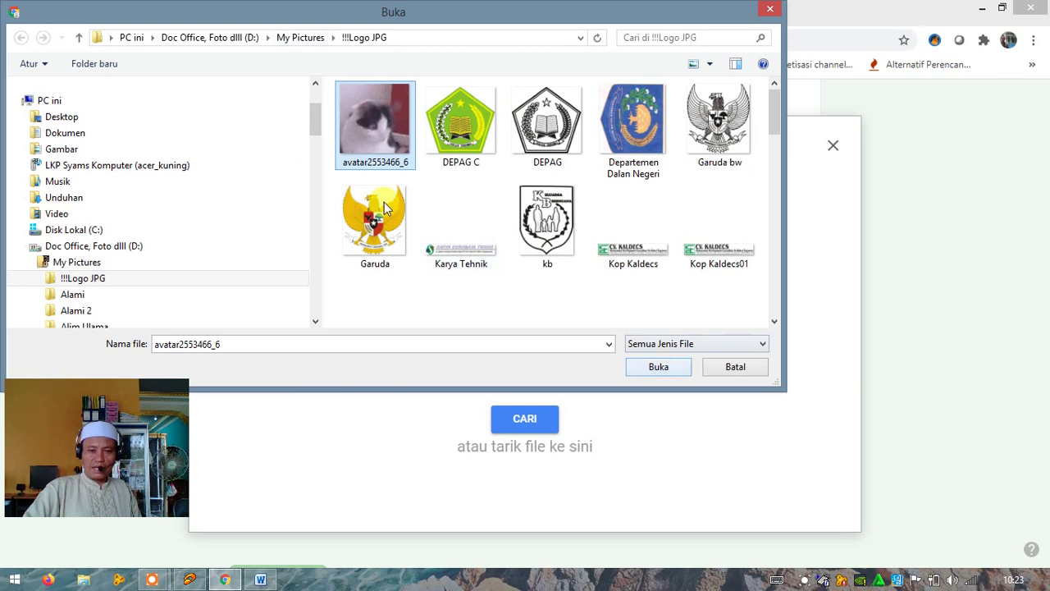
{"action": "left_click", "coordinate": [666, 369]}
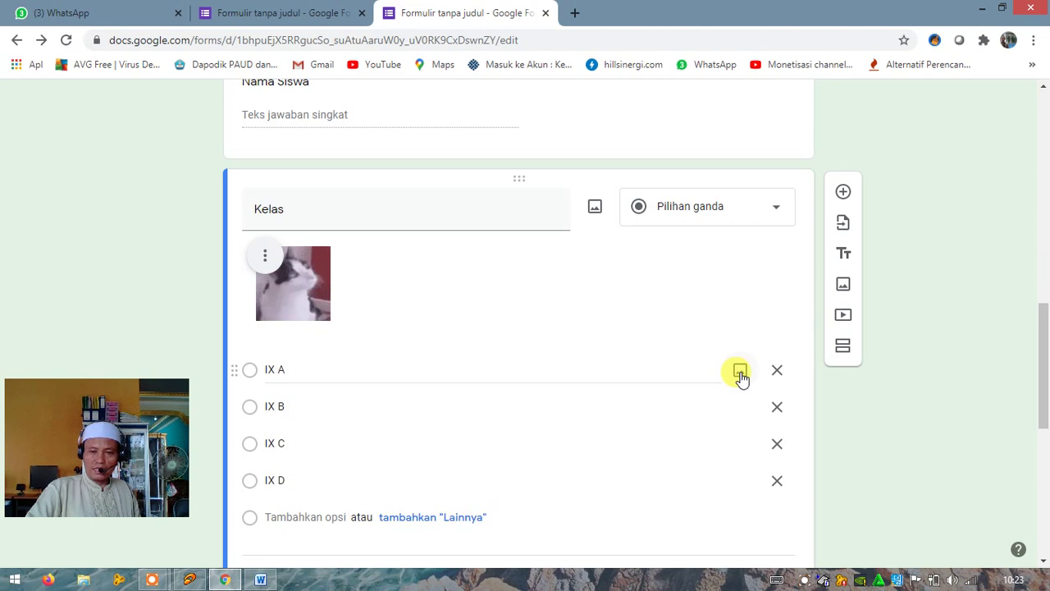
Upload the avatar2553466_6 cat picture onto the IX A answer option
{"action": "left_click", "coordinate": [740, 372]}
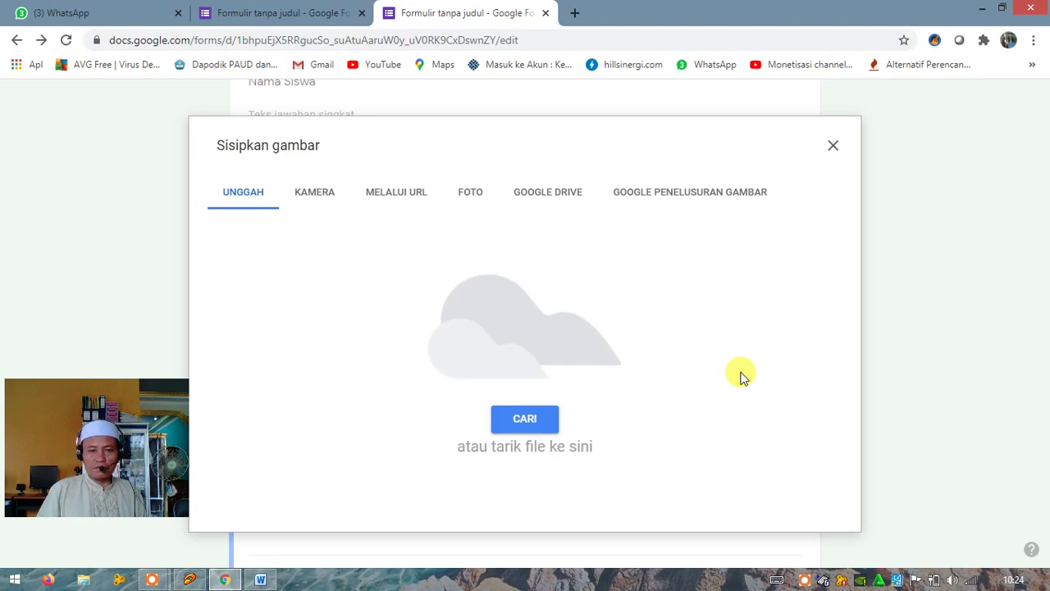
{"action": "left_click", "coordinate": [530, 424]}
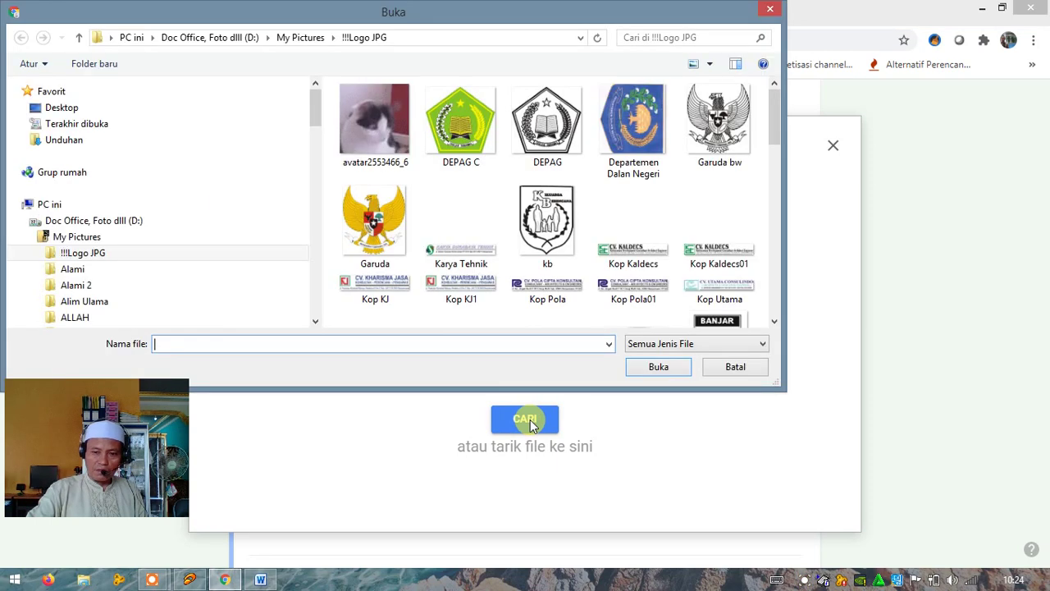
{"action": "left_click", "coordinate": [367, 139]}
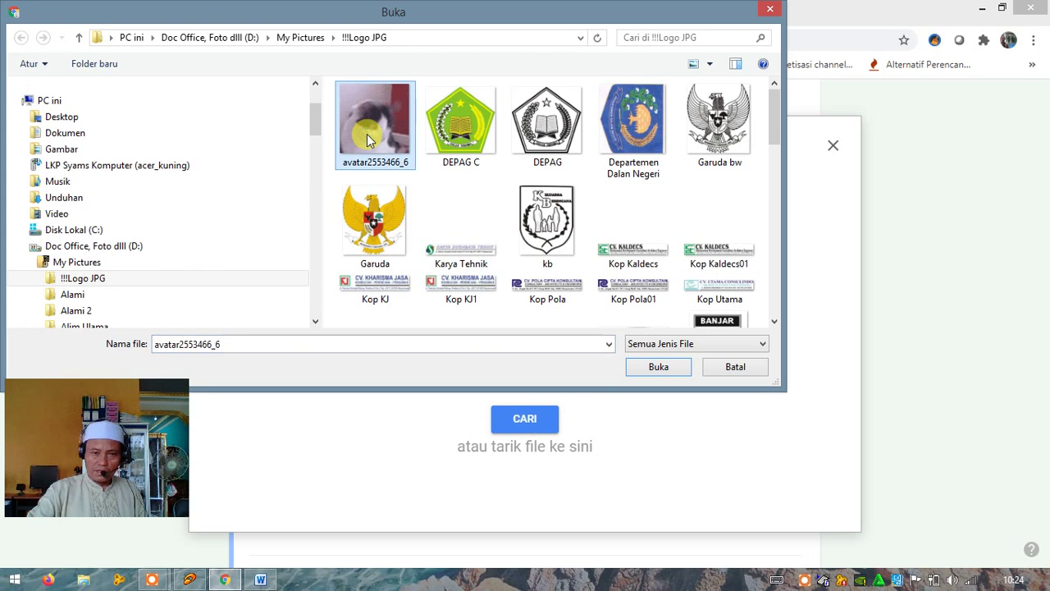
{"action": "left_click", "coordinate": [657, 368]}
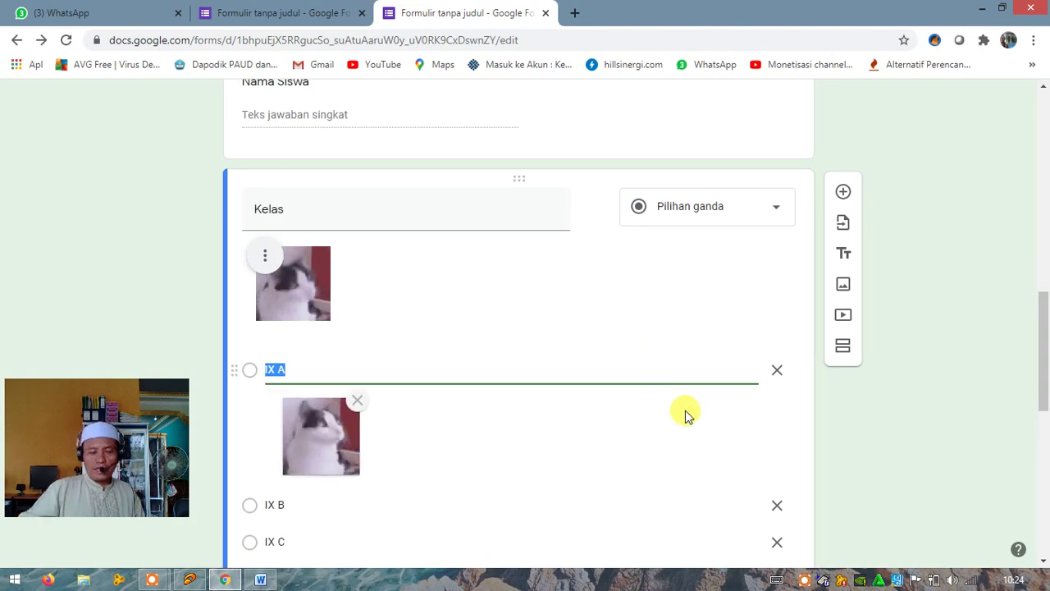
{"action": "left_click", "coordinate": [298, 369]}
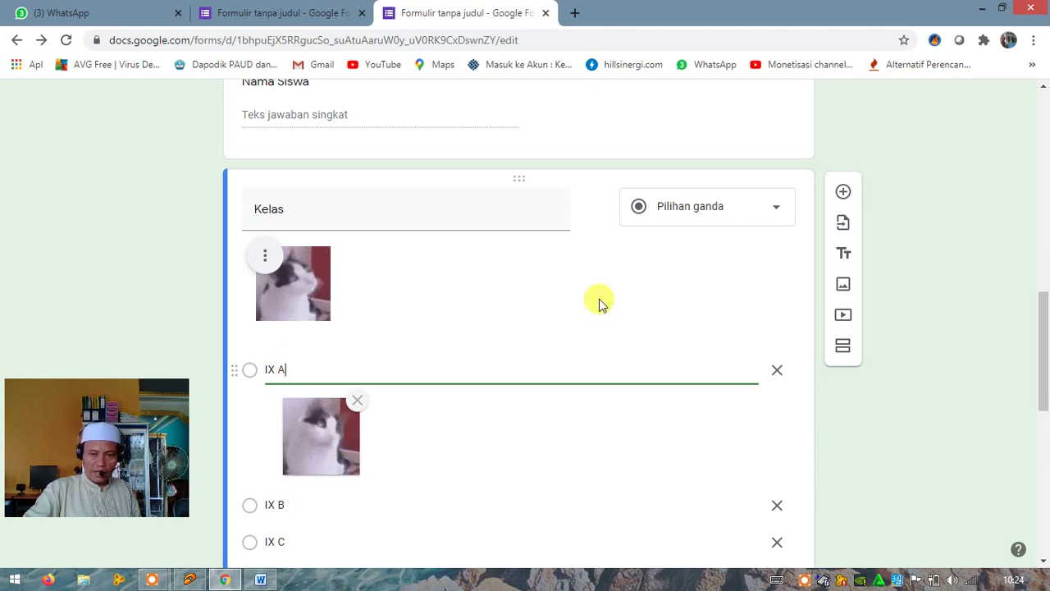
{"action": "scroll", "coordinate": [600, 303], "scroll_direction": "down", "scroll_amount": 3}
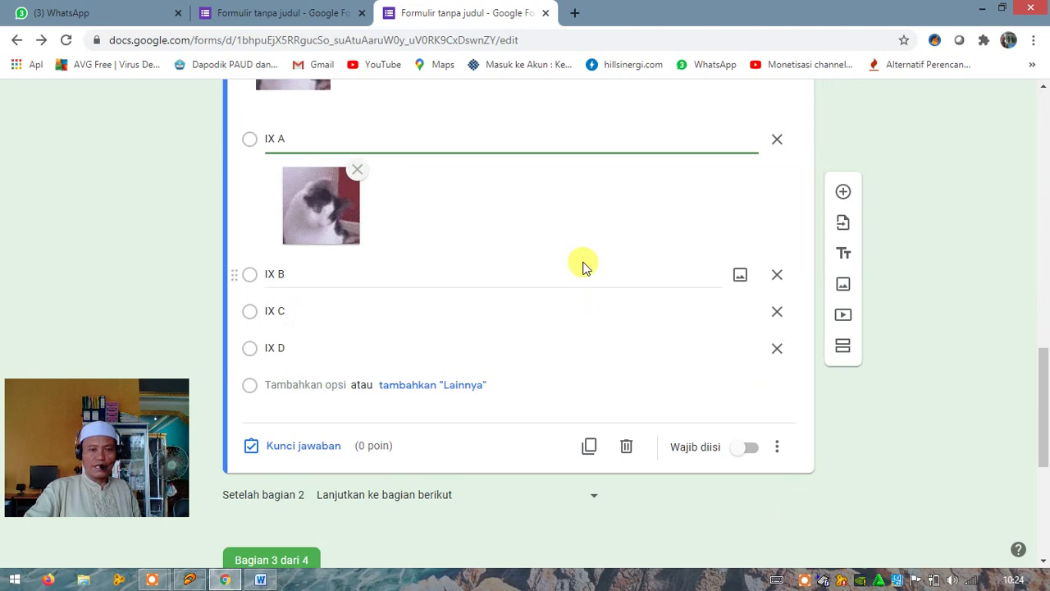
{"action": "scroll", "coordinate": [584, 266], "scroll_direction": "up", "scroll_amount": 3}
{"action": "scroll", "coordinate": [586, 271], "scroll_direction": "up", "scroll_amount": 3}
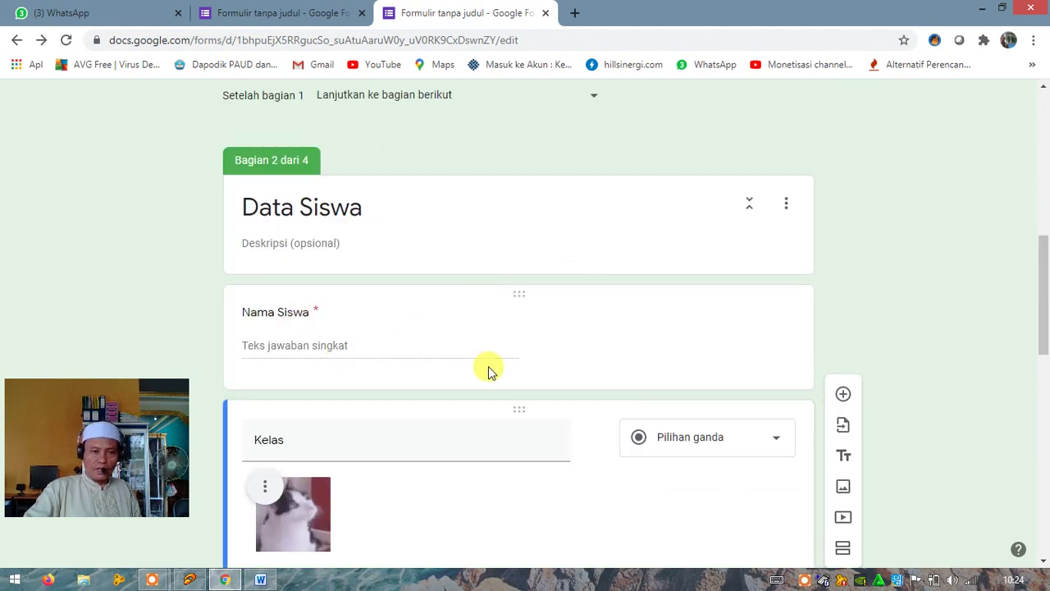
{"action": "scroll", "coordinate": [579, 304], "scroll_direction": "down", "scroll_amount": 1}
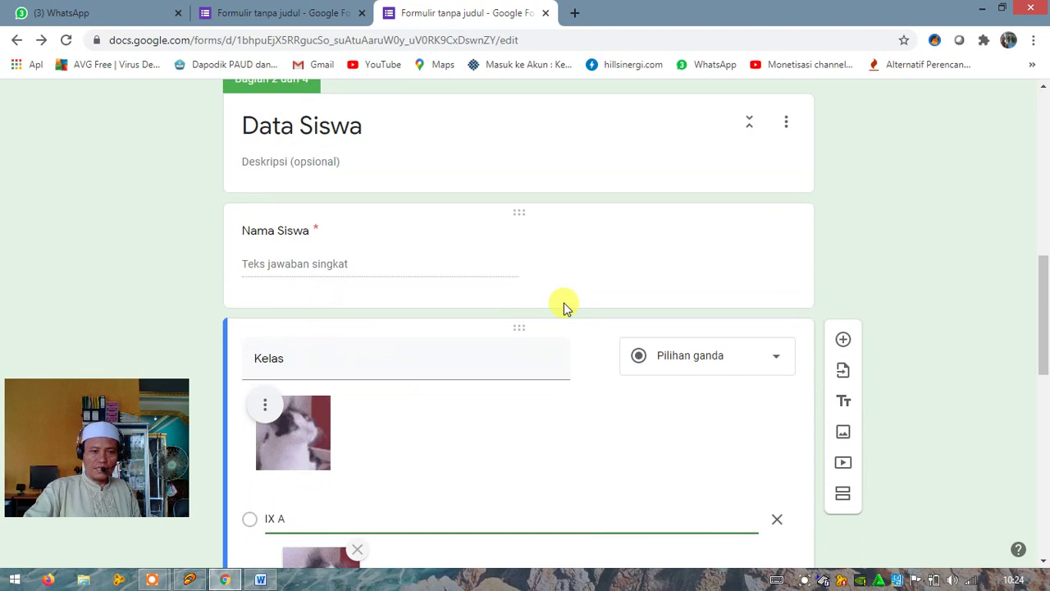
{"action": "scroll", "coordinate": [563, 306], "scroll_direction": "down", "scroll_amount": 5}
{"action": "scroll", "coordinate": [562, 306], "scroll_direction": "up", "scroll_amount": 5}
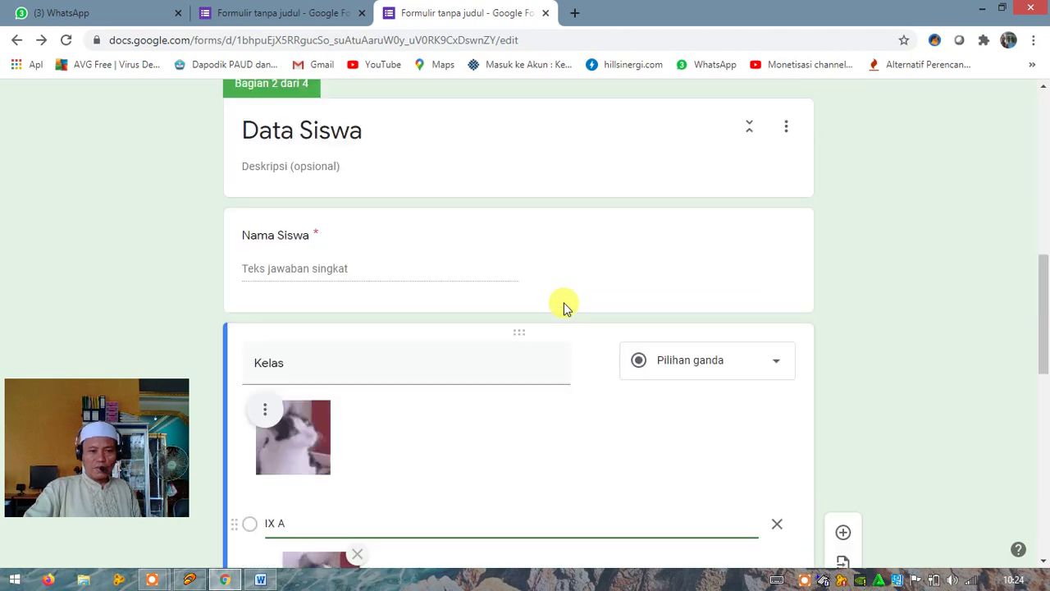
{"action": "scroll", "coordinate": [563, 306], "scroll_direction": "down", "scroll_amount": 4}
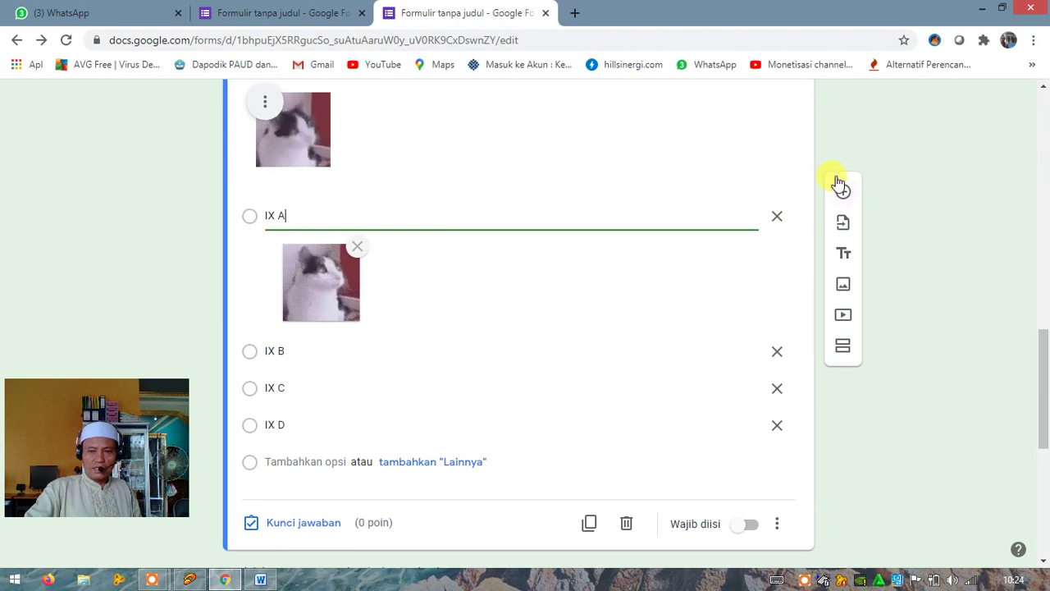
Add a required 'NISN' question after Kelas with response validation
{"action": "left_click", "coordinate": [842, 192]}
{"action": "left_click", "coordinate": [274, 489]}
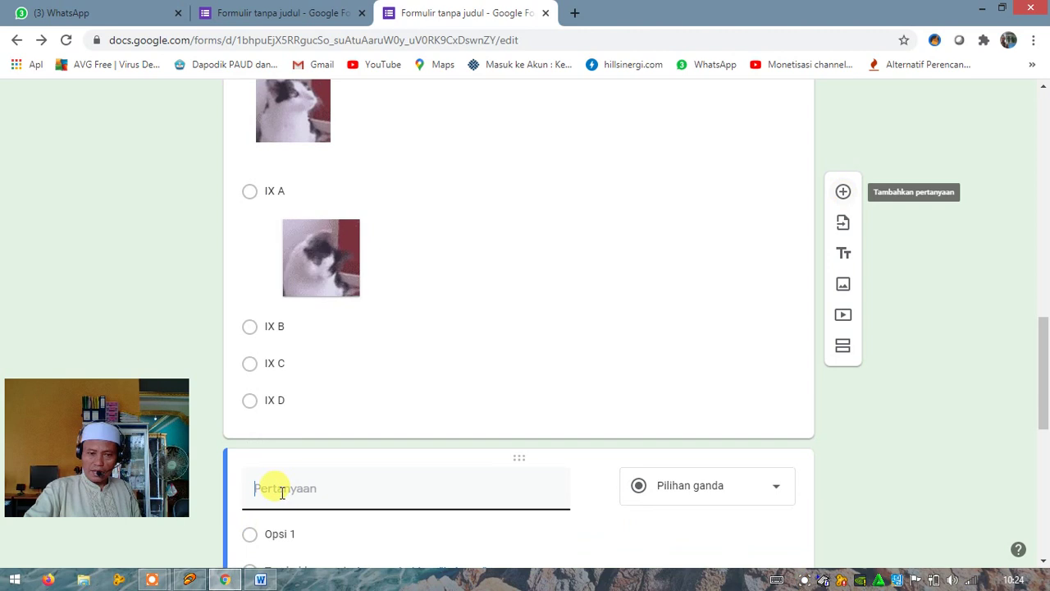
{"action": "type", "text": "N"}
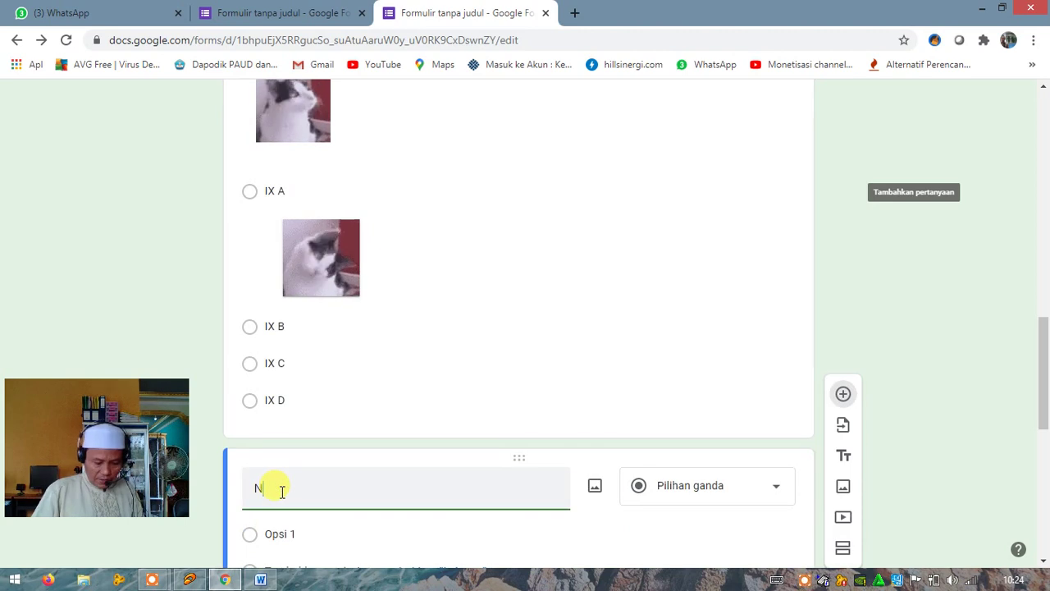
{"action": "type", "text": "ISN"}
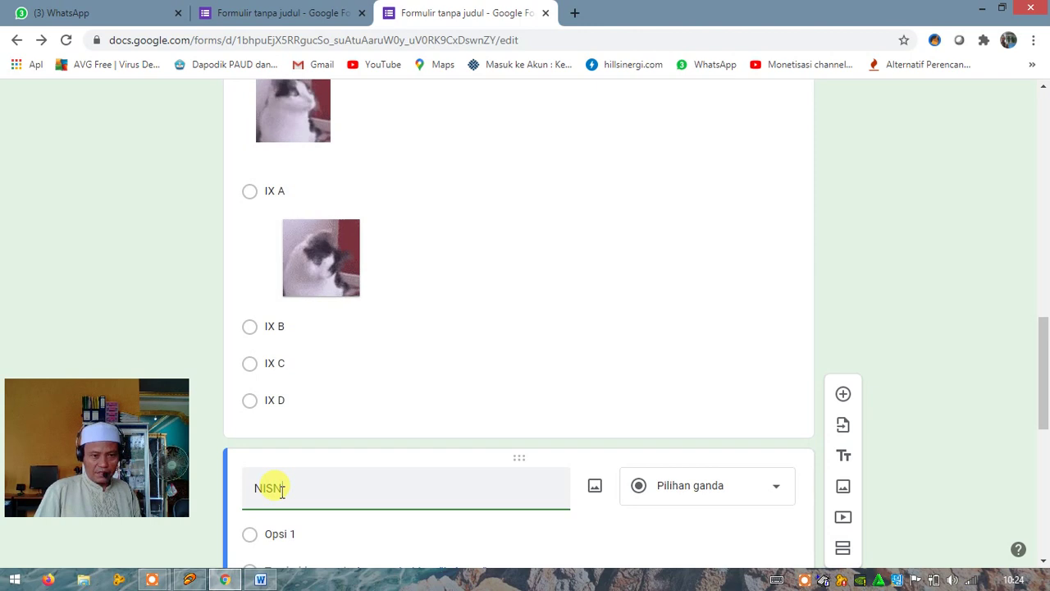
{"action": "scroll", "coordinate": [302, 488], "scroll_direction": "down", "scroll_amount": 2}
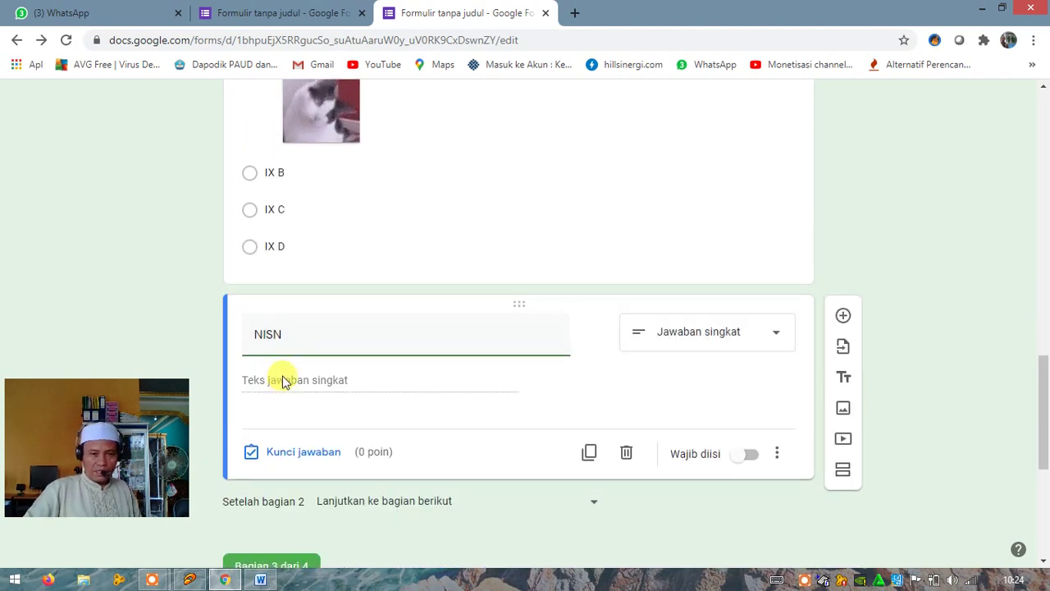
{"action": "left_click", "coordinate": [777, 456]}
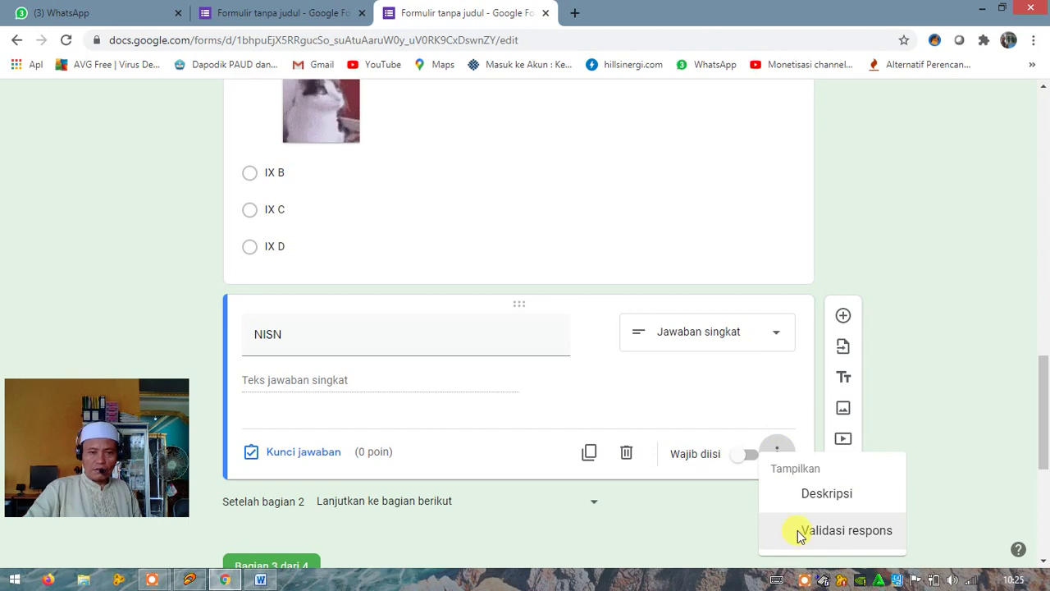
{"action": "left_click", "coordinate": [799, 532]}
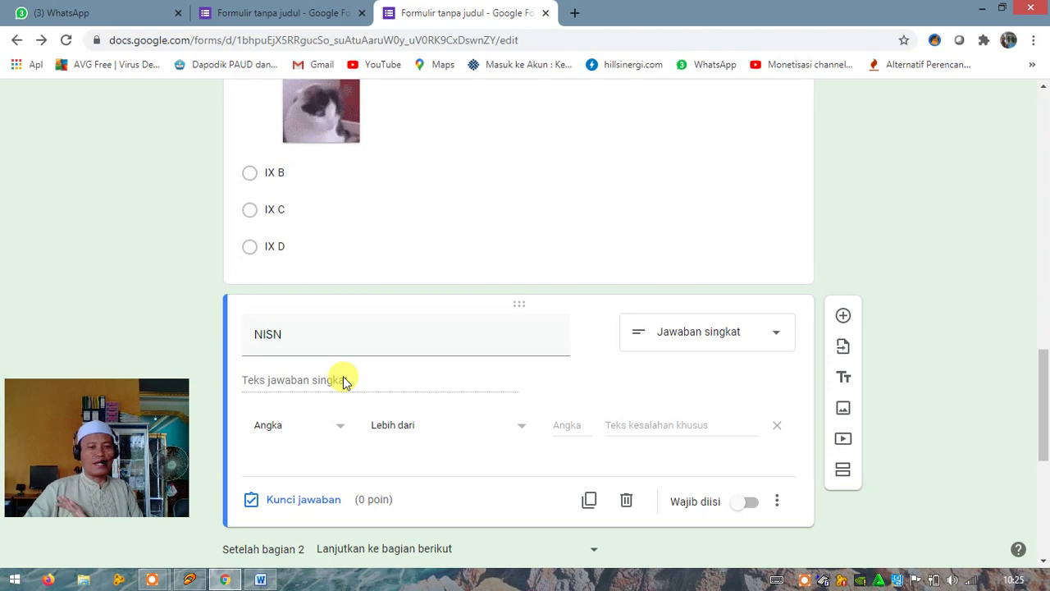
{"action": "left_click", "coordinate": [738, 506]}
Turn on Wajib diisi for the Nama Siswa question
{"action": "scroll", "coordinate": [727, 440], "scroll_direction": "up", "scroll_amount": 6}
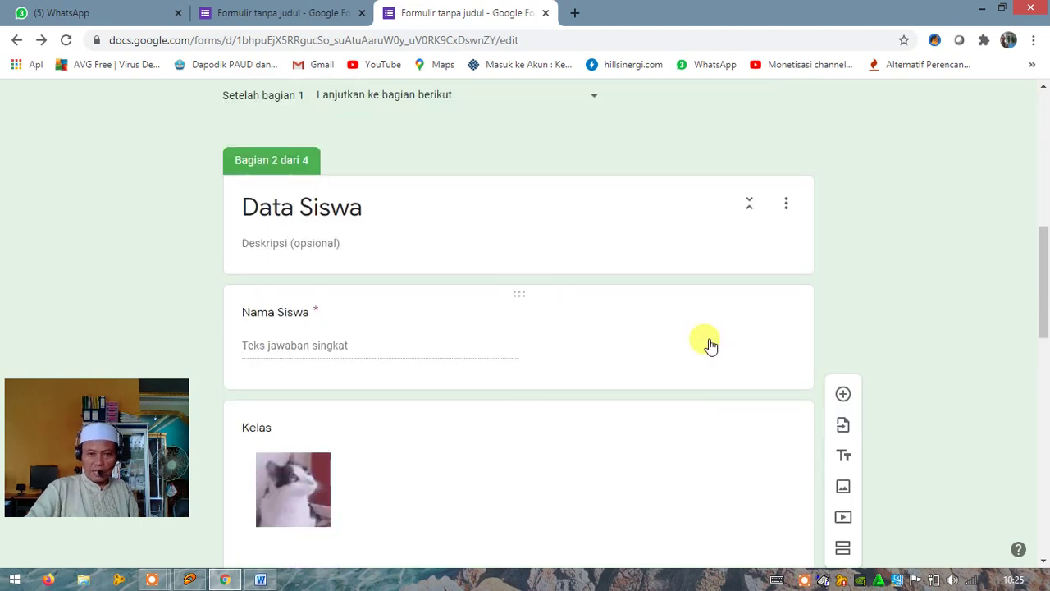
{"action": "left_click", "coordinate": [431, 344]}
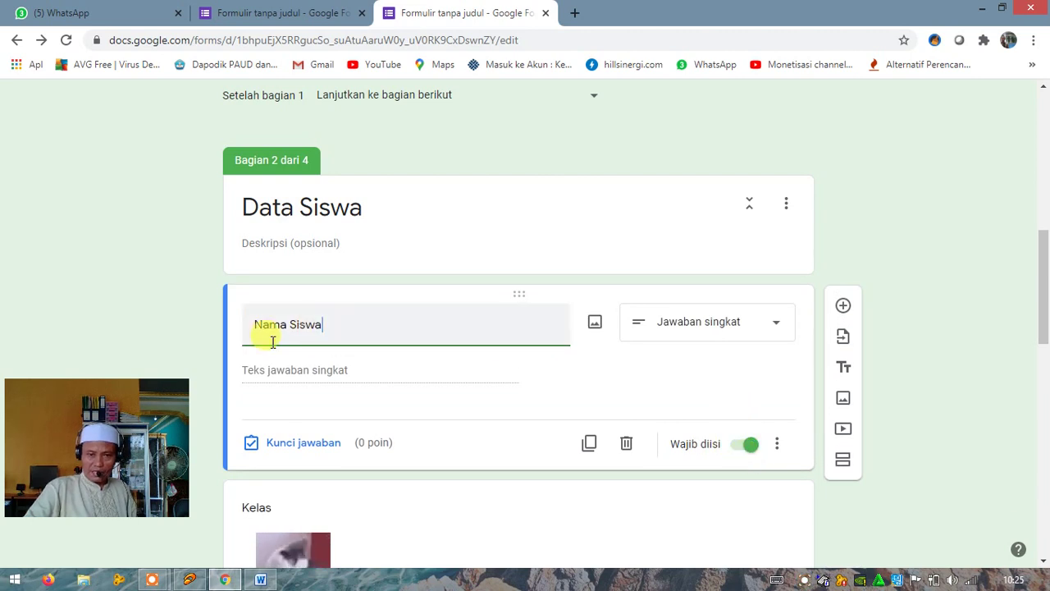
{"action": "left_click", "coordinate": [747, 446]}
{"action": "scroll", "coordinate": [743, 449], "scroll_direction": "down", "scroll_amount": 9}
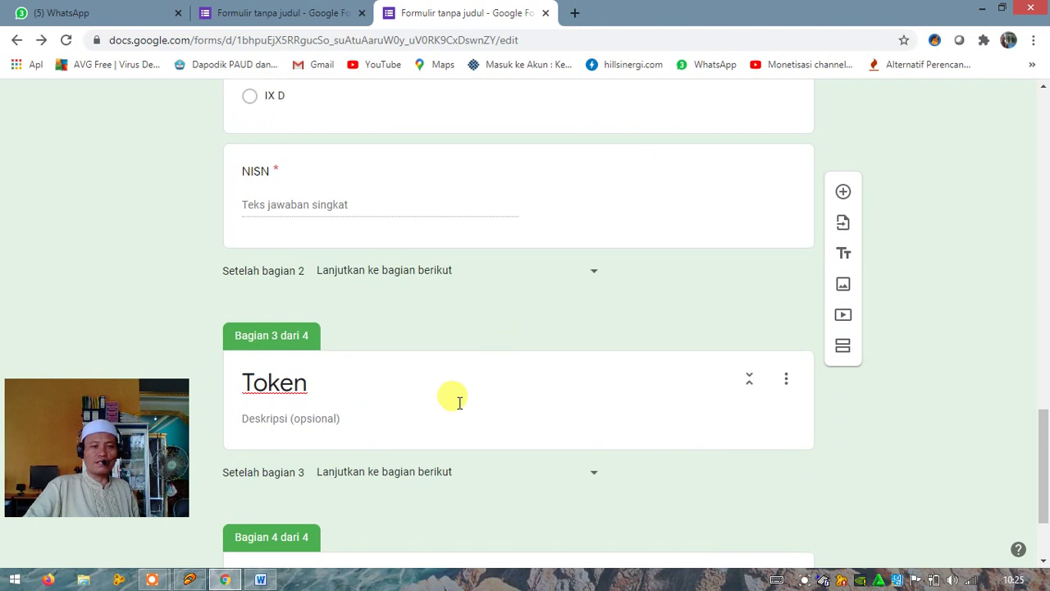
{"action": "scroll", "coordinate": [496, 399], "scroll_direction": "down", "scroll_amount": 2}
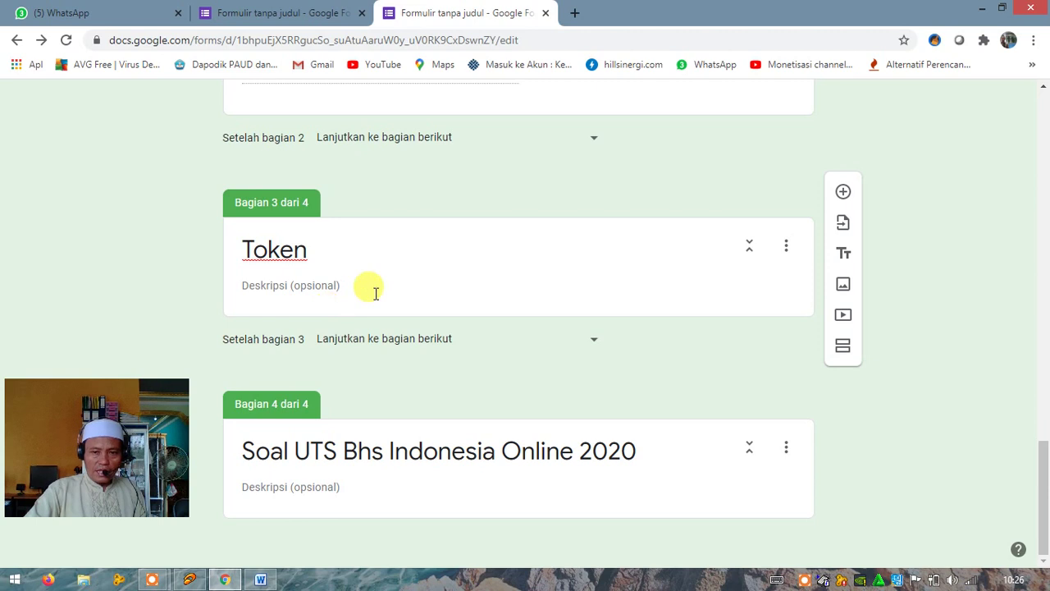
Give section 3 the description 'Masukan tokin yang diberikan Guru, akan berubah setiap 1 jam'
{"action": "left_click", "coordinate": [319, 287]}
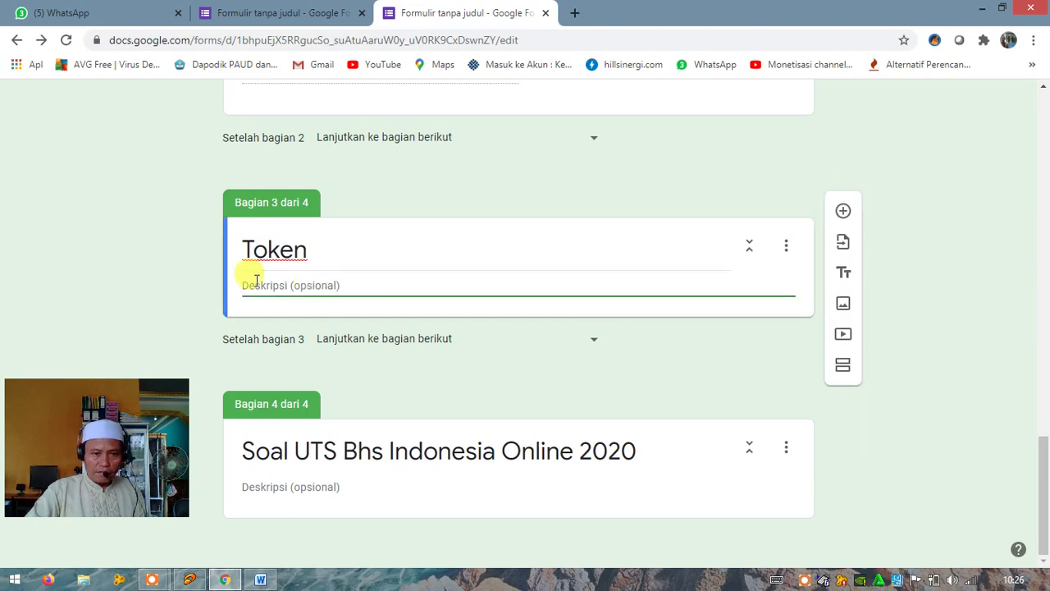
{"action": "type", "text": "Masuk k"}
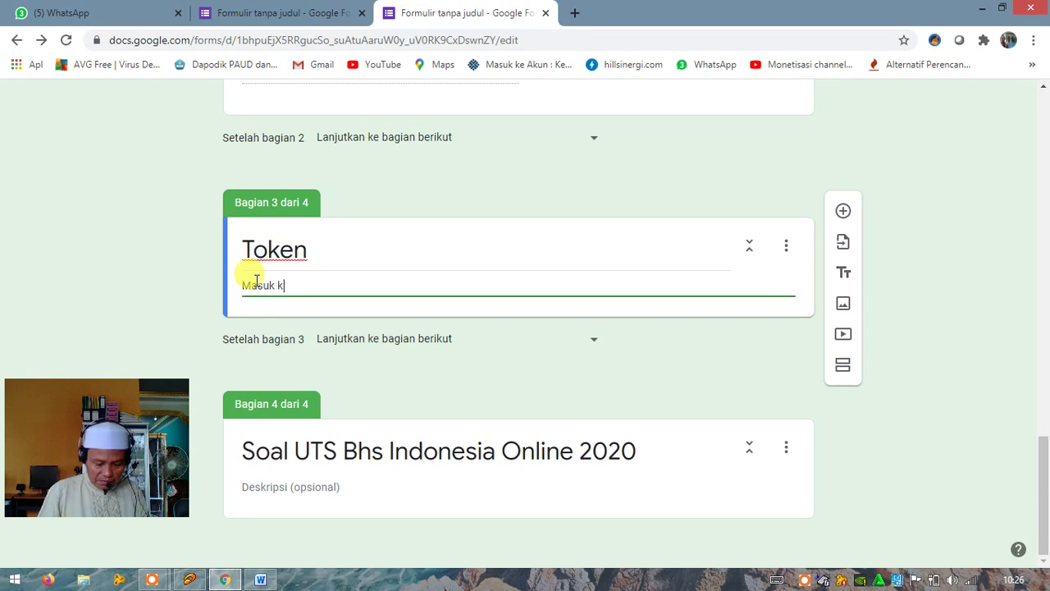
{"action": "type", "text": "an tok"}
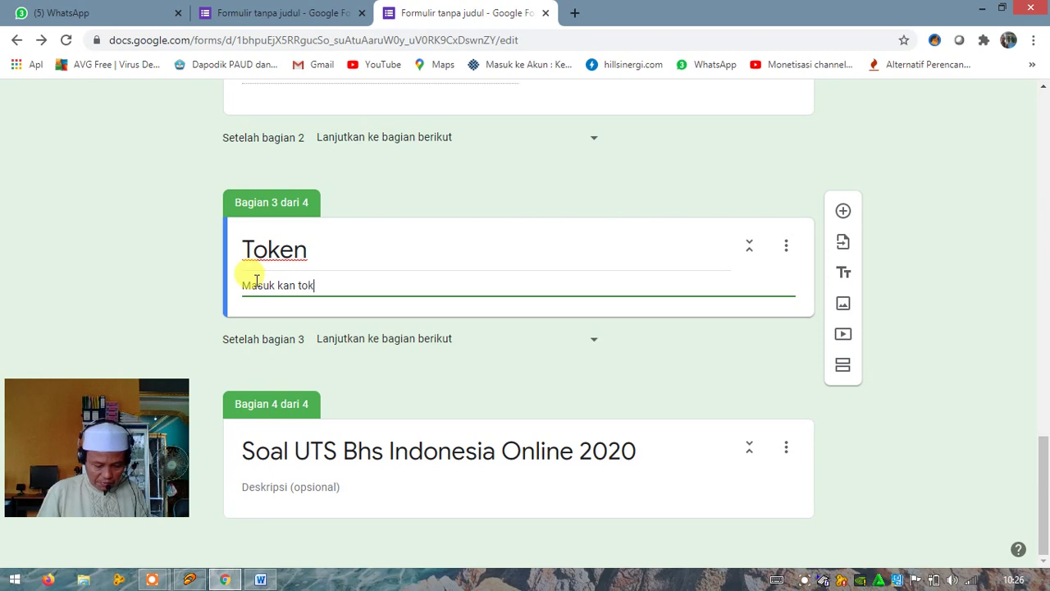
{"action": "type", "text": "in yang "}
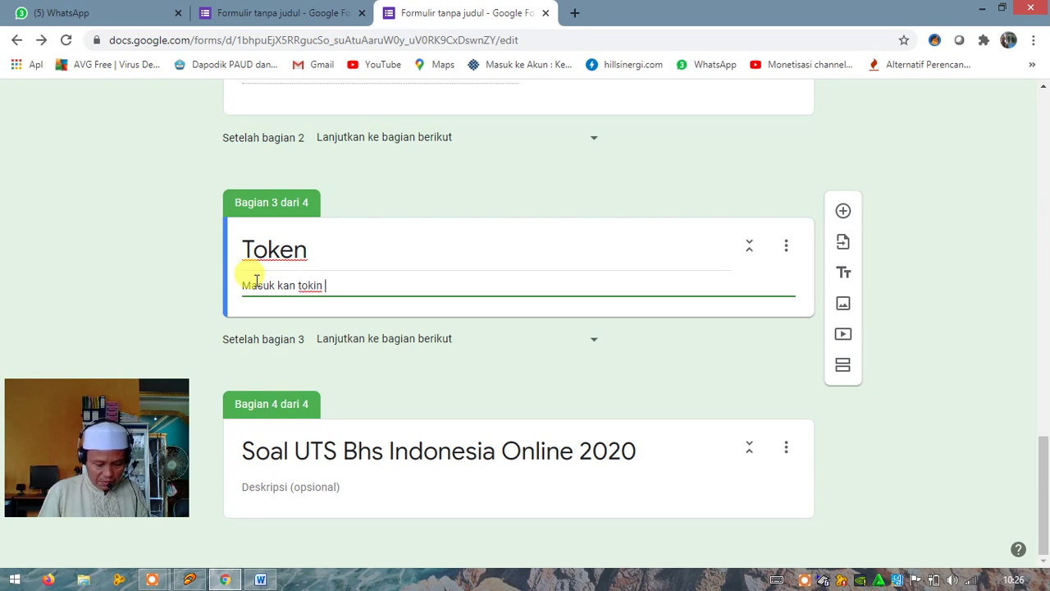
{"action": "type", "text": "dib"}
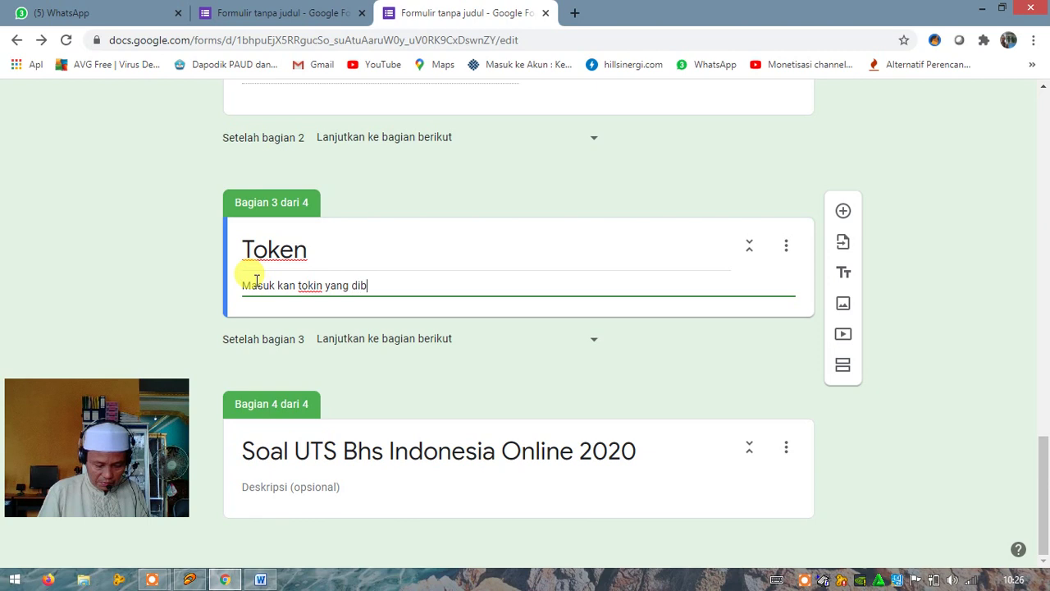
{"action": "type", "text": "erikan Guru"}
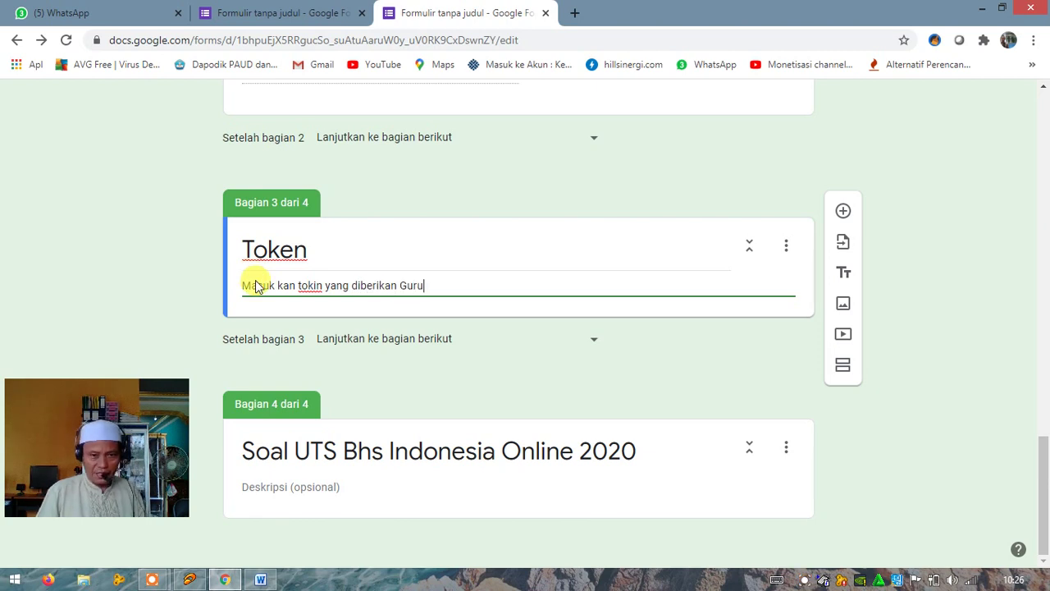
{"action": "type", "text": ","}
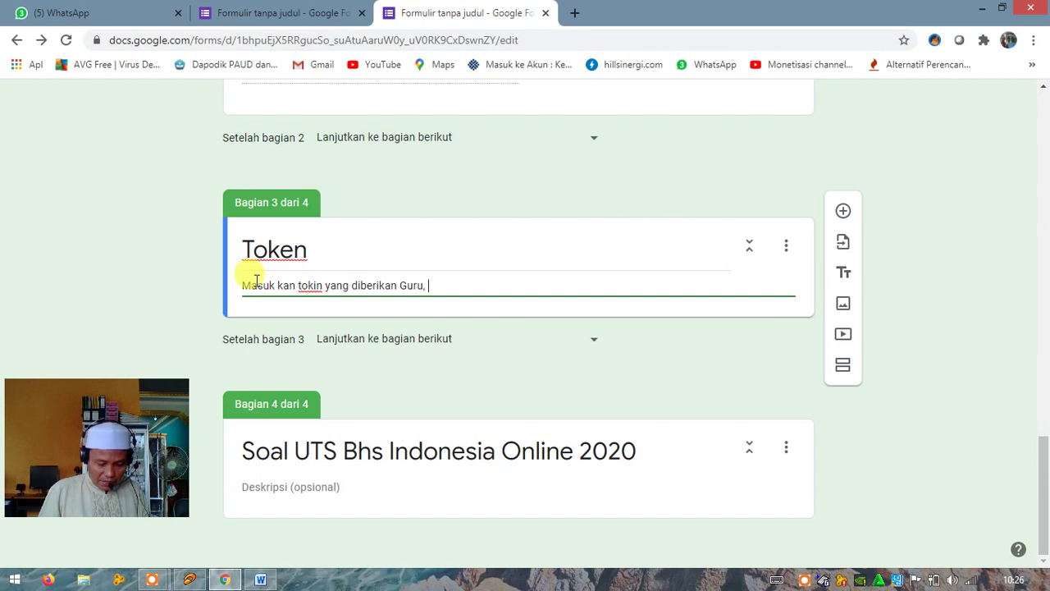
{"action": "type", "text": " mungkin"}
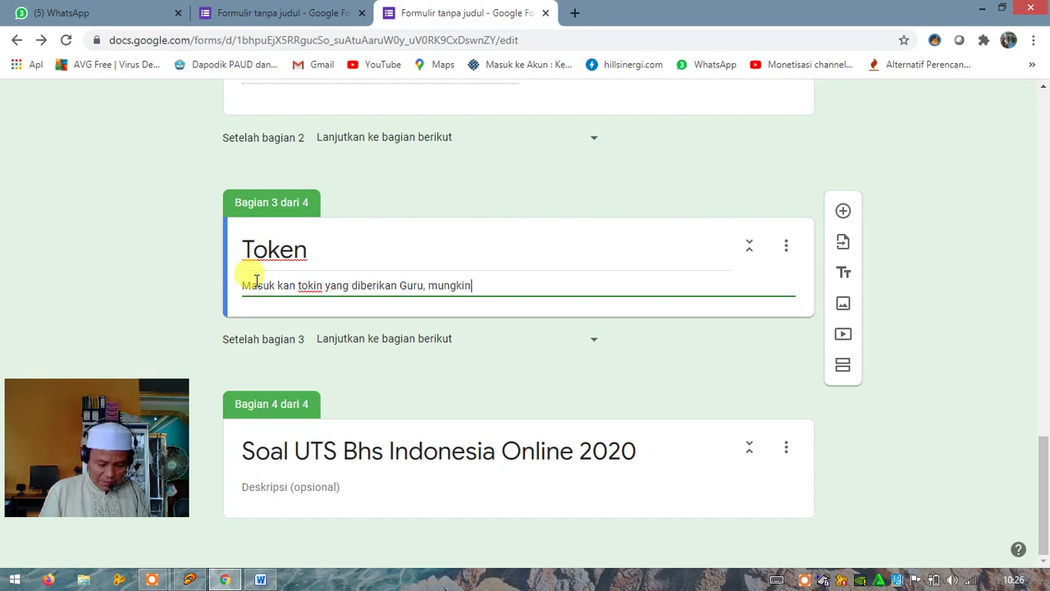
{"action": "type", "text": " ber"}
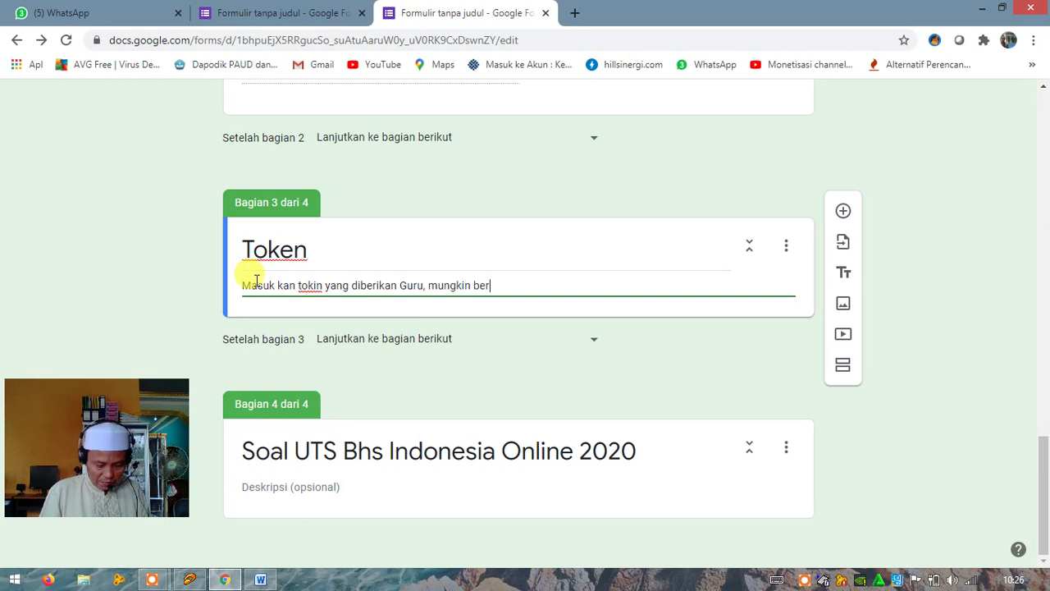
{"action": "type", "text": "ubah setia"}
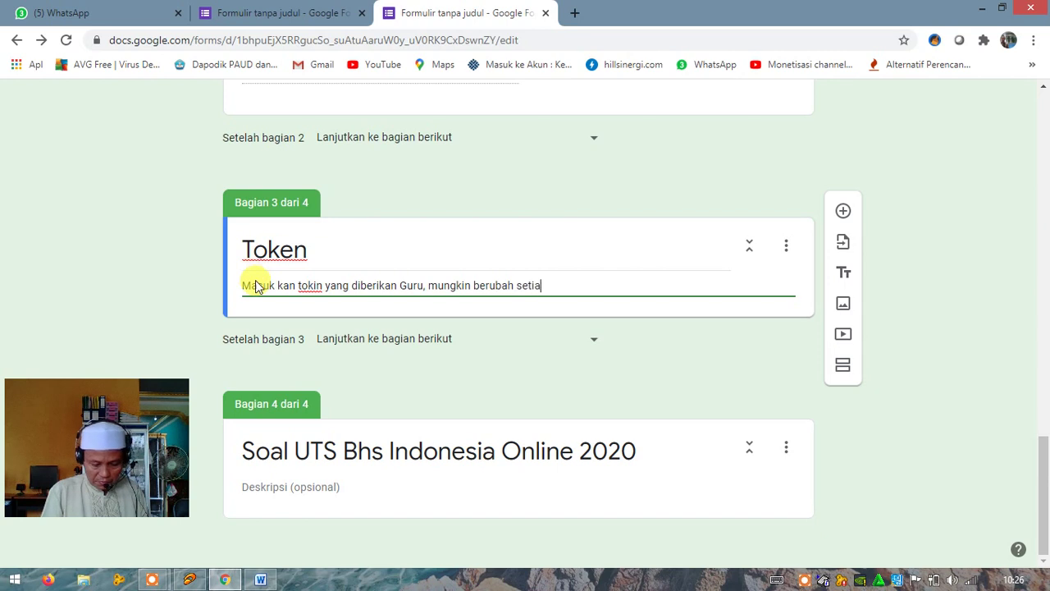
{"action": "type", "text": "p 1 jam"}
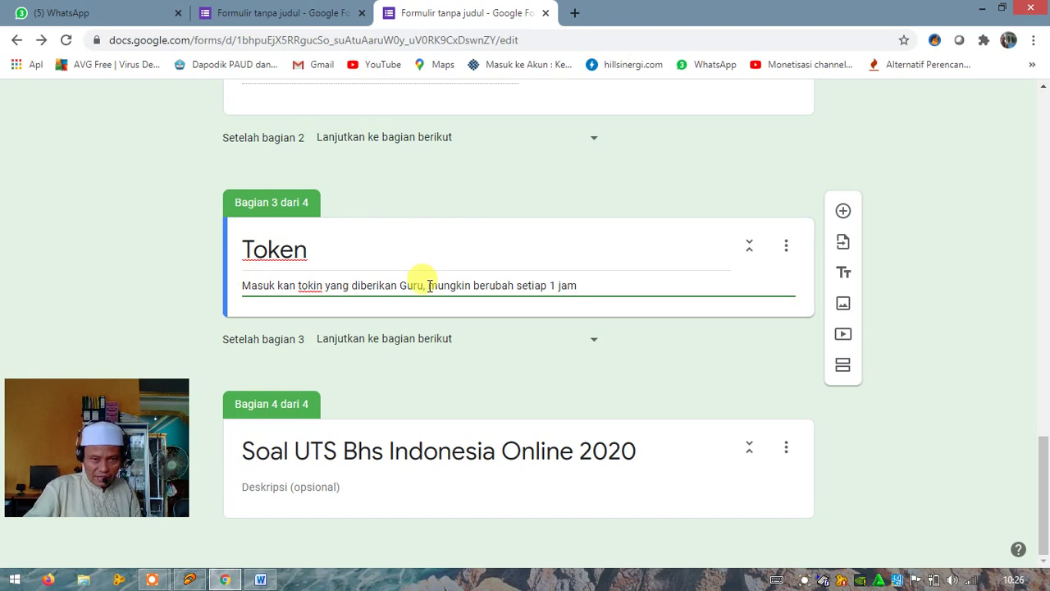
{"action": "left_click_drag", "start_coordinate": [427, 283], "coordinate": [464, 279]}
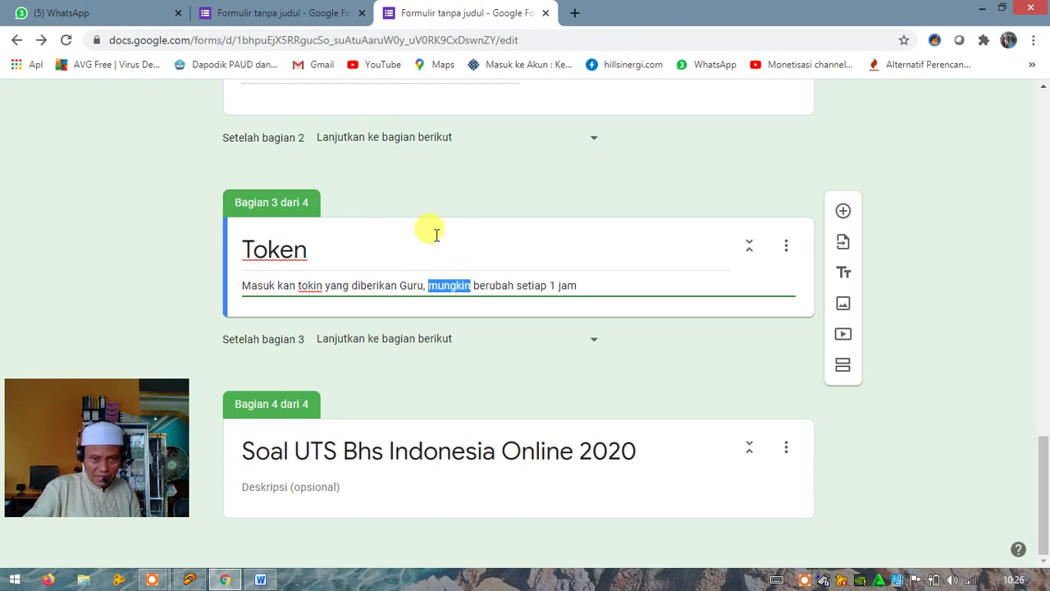
{"action": "type", "text": "aka"}
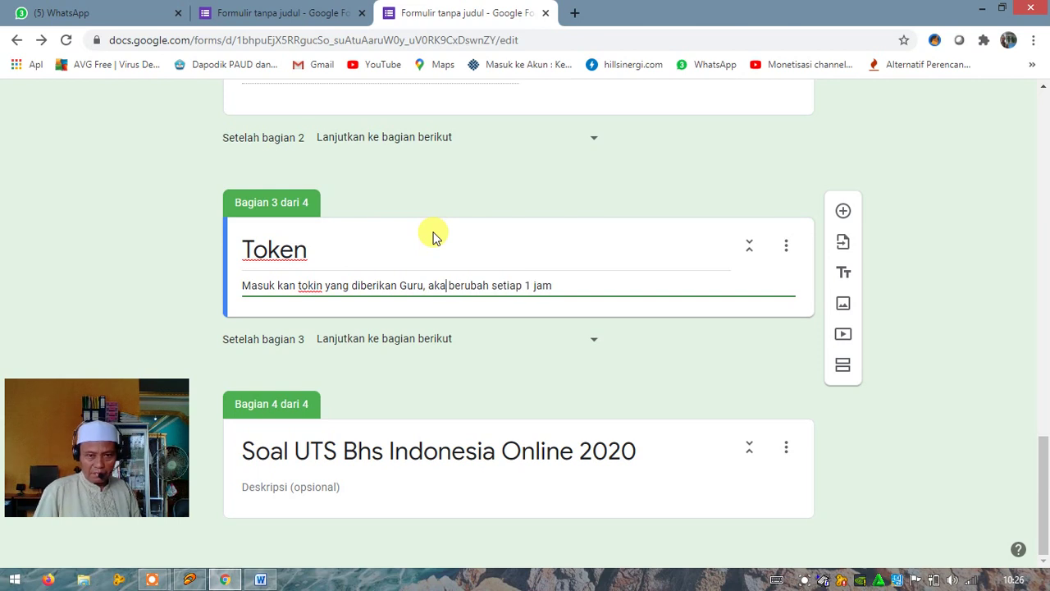
{"action": "type", "text": "n"}
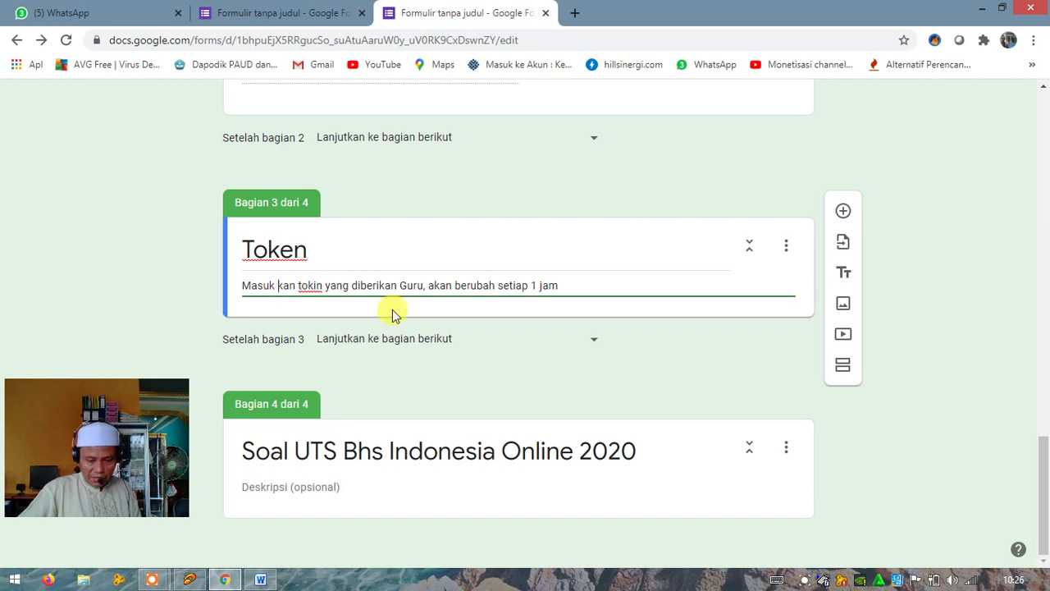
{"action": "key", "text": "BackSpace"}
{"action": "key", "text": "BackSpace"}
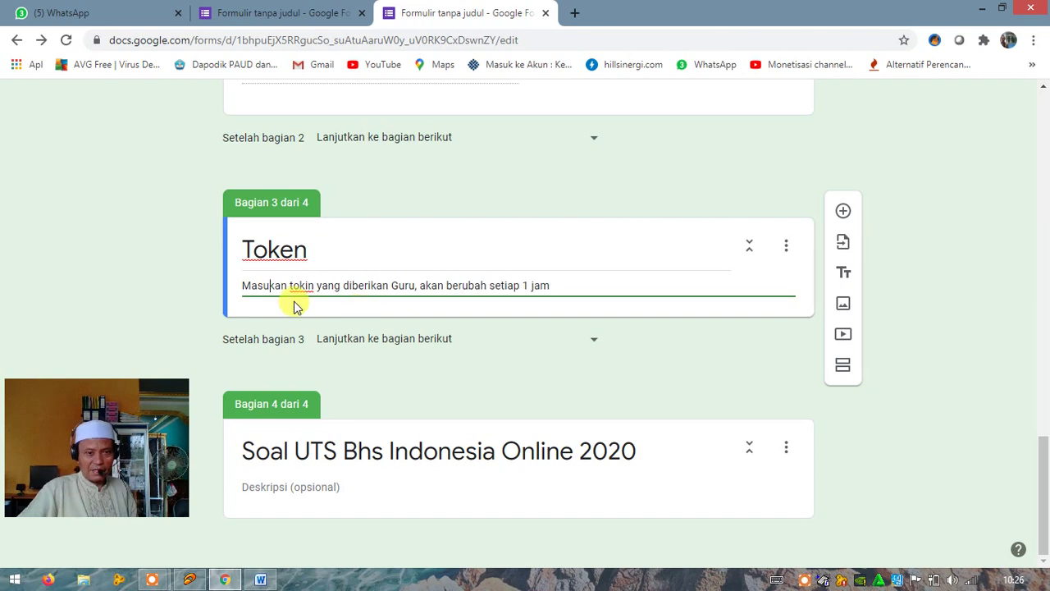
Rename the section title from Token to Tokin
{"action": "double_click", "coordinate": [294, 250]}
{"action": "left_click", "coordinate": [294, 250]}
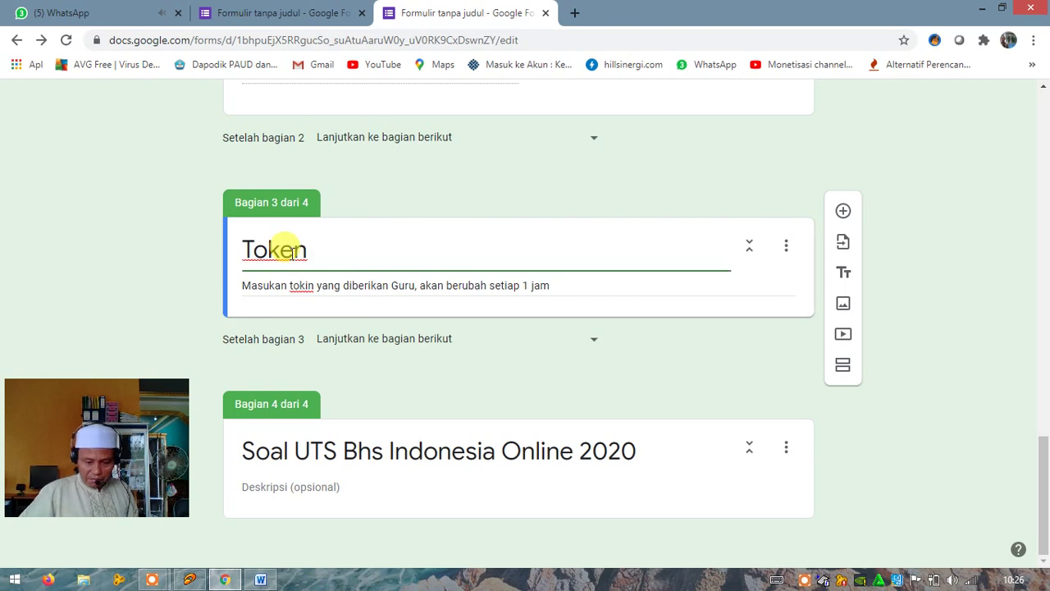
{"action": "key", "text": "BackSpace"}
{"action": "type", "text": "i"}
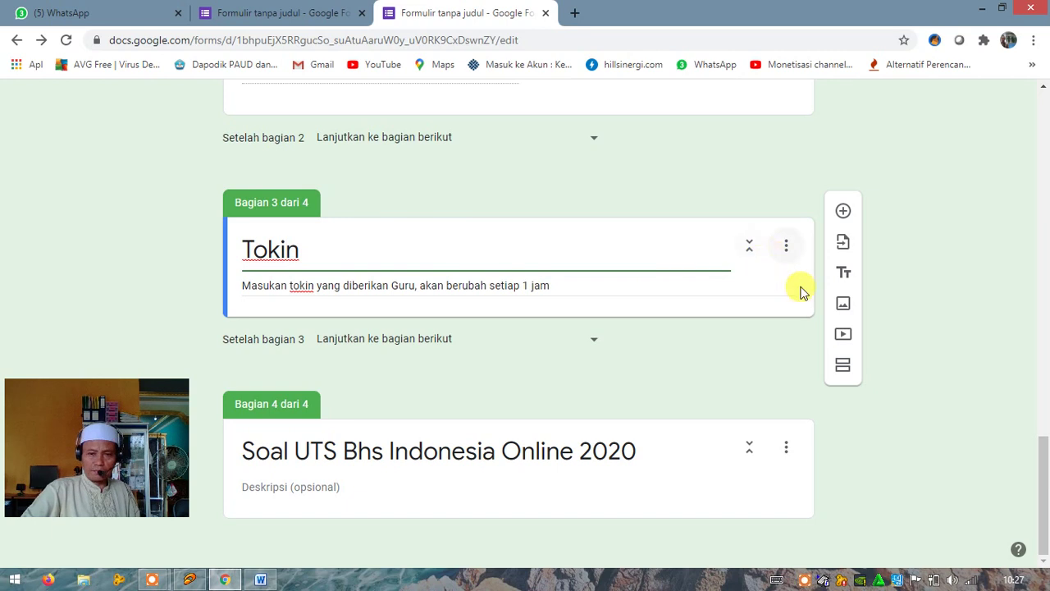
Add a question titled 'Kode Tokin' to the Tokin section
{"action": "left_click", "coordinate": [843, 212]}
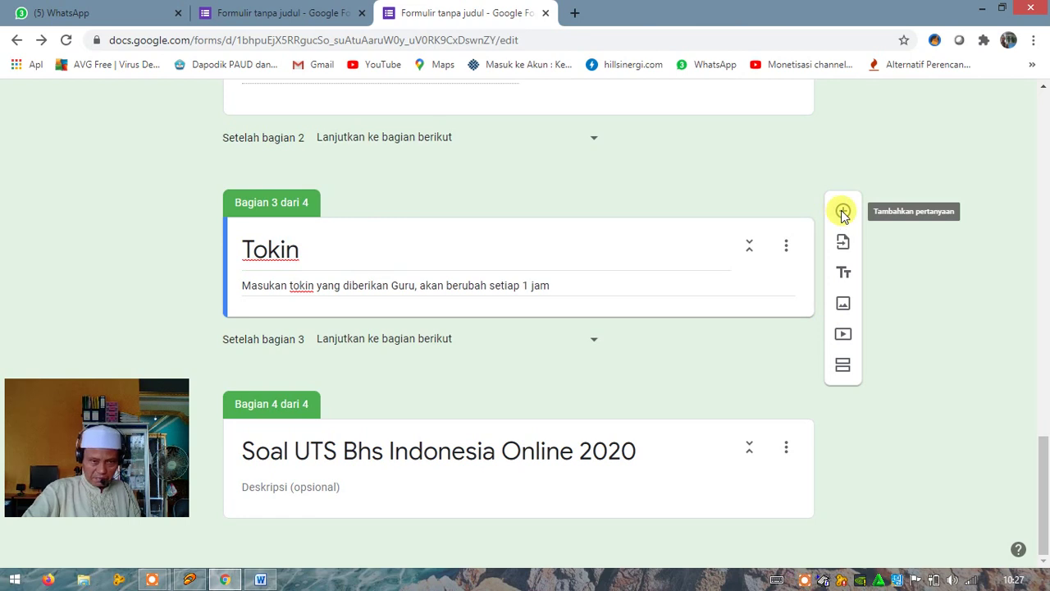
{"action": "left_click", "coordinate": [843, 213]}
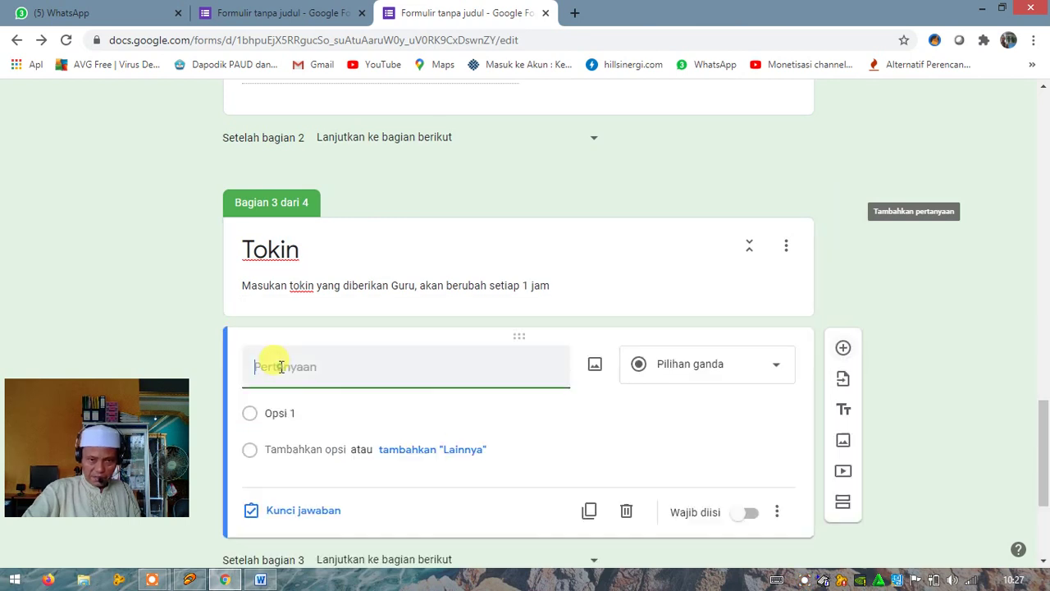
{"action": "type", "text": "Kode T"}
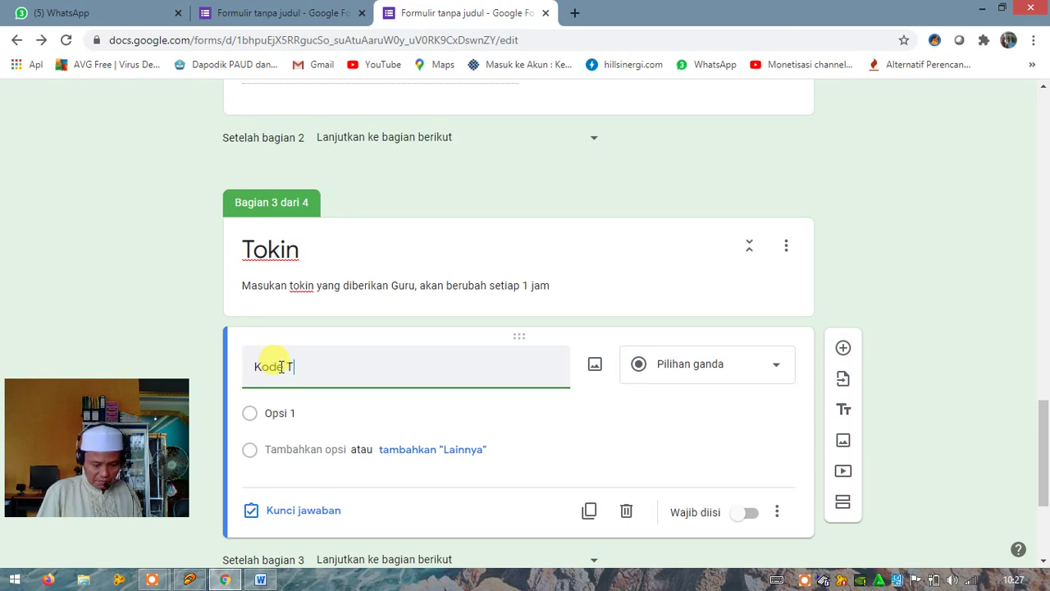
{"action": "type", "text": "okin"}
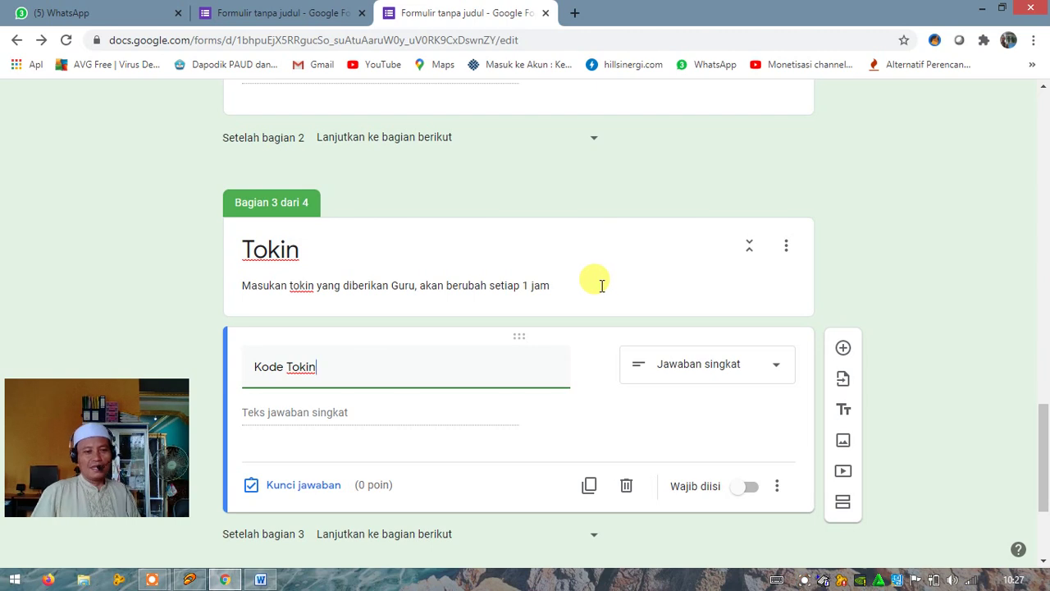
{"action": "left_click", "coordinate": [777, 489]}
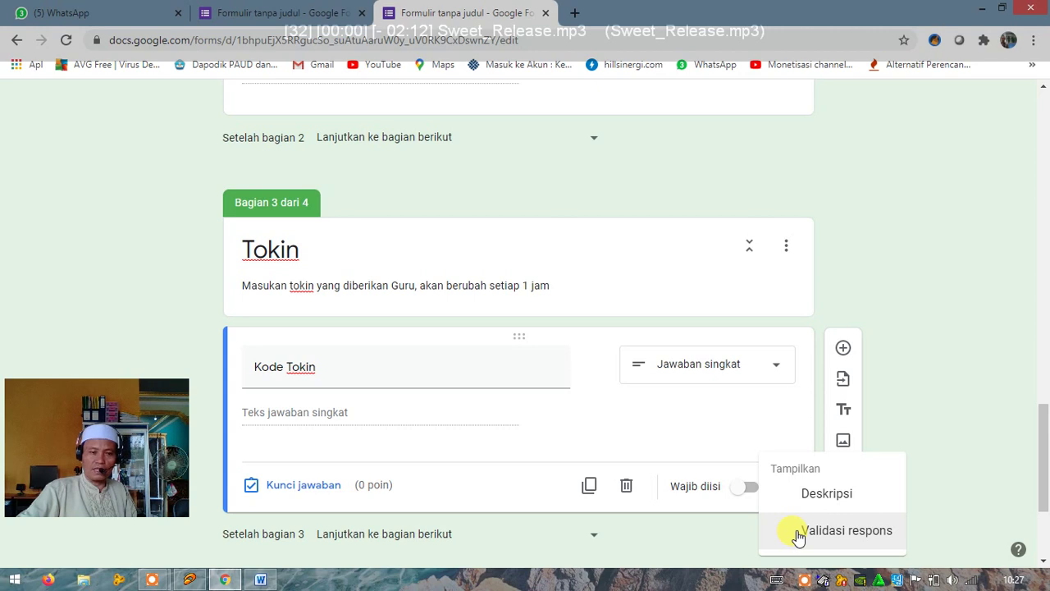
Add response validation of type Teks – Berisi to Kode Tokin
{"action": "left_click", "coordinate": [798, 532]}
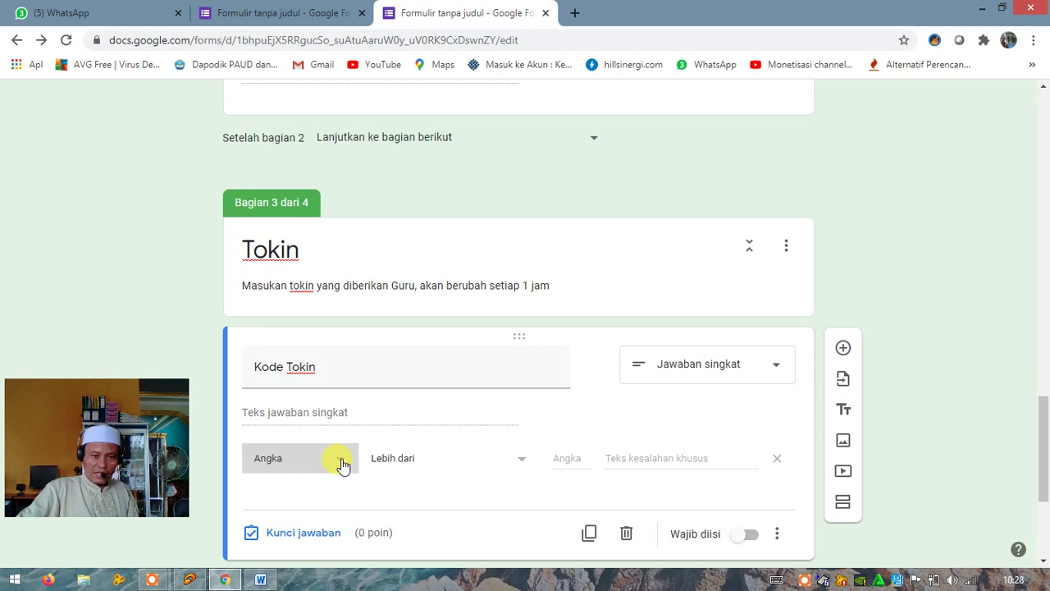
{"action": "left_click", "coordinate": [340, 462]}
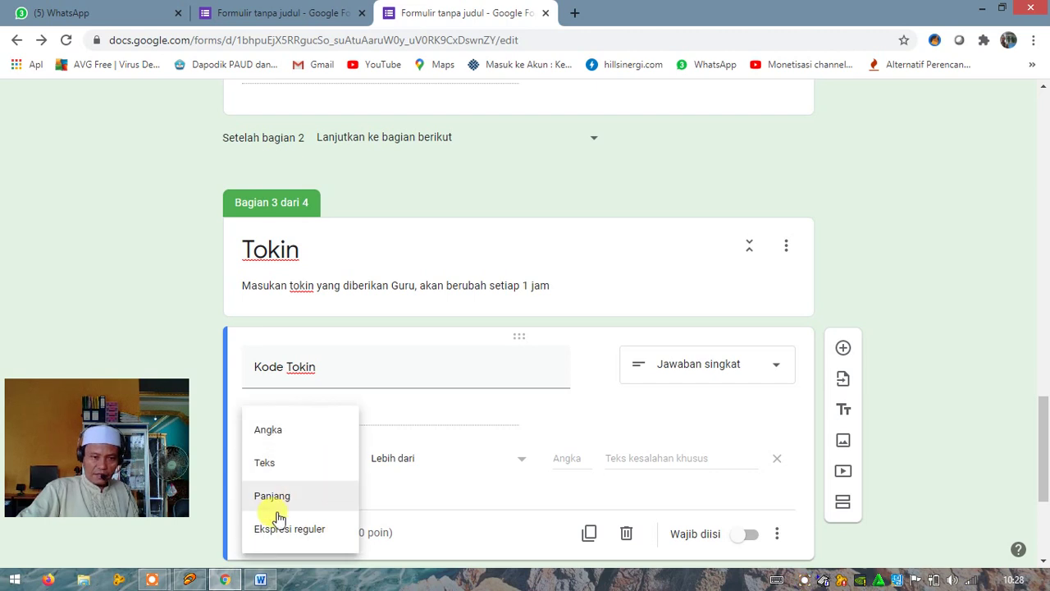
{"action": "left_click", "coordinate": [271, 475]}
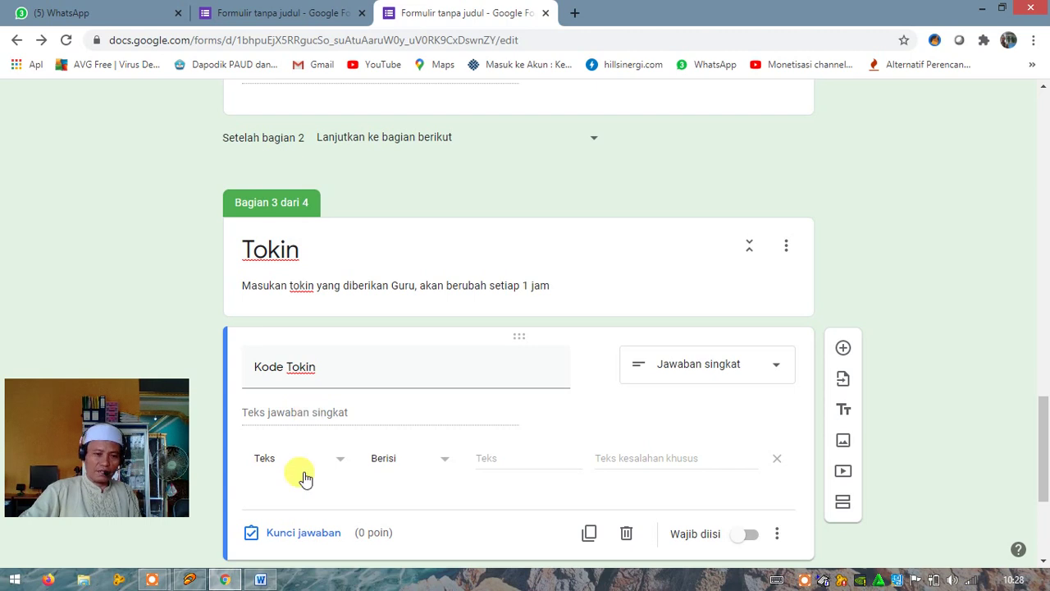
Set Kode Tokin's answer key to 'bahasa' with all other answers marked incorrect
{"action": "left_click", "coordinate": [279, 535]}
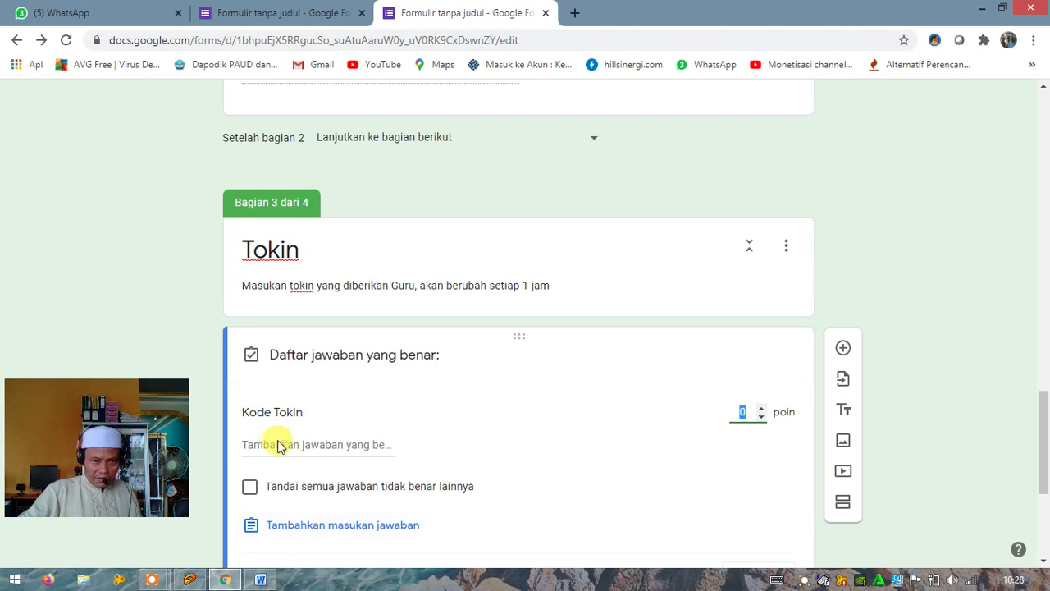
{"action": "left_click", "coordinate": [241, 445]}
{"action": "type", "text": "Jawaban yang Benar"}
{"action": "left_click_drag", "start_coordinate": [241, 445], "coordinate": [386, 446]}
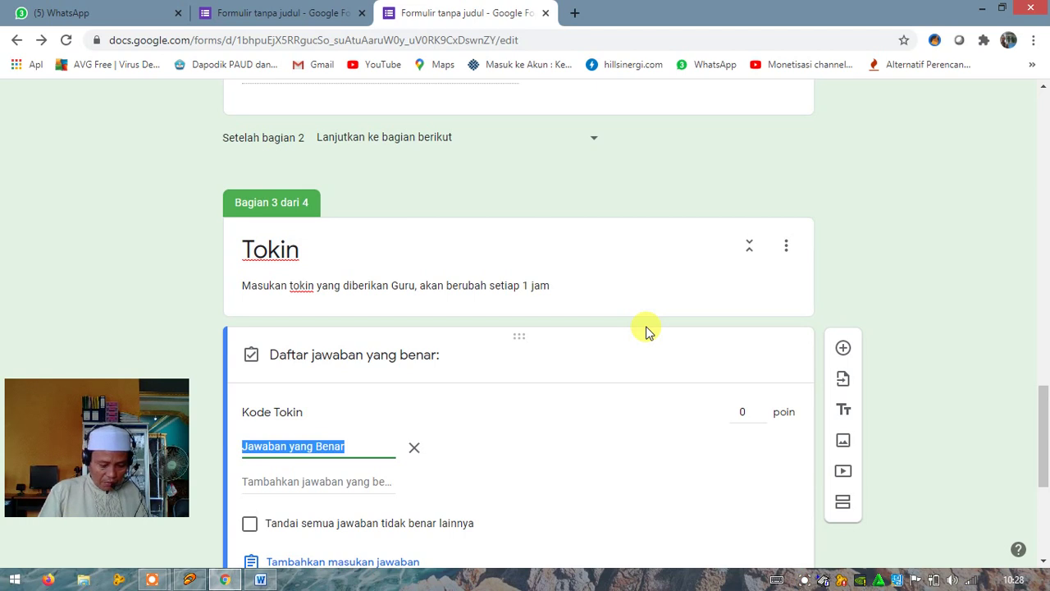
{"action": "type", "text": "bahasa"}
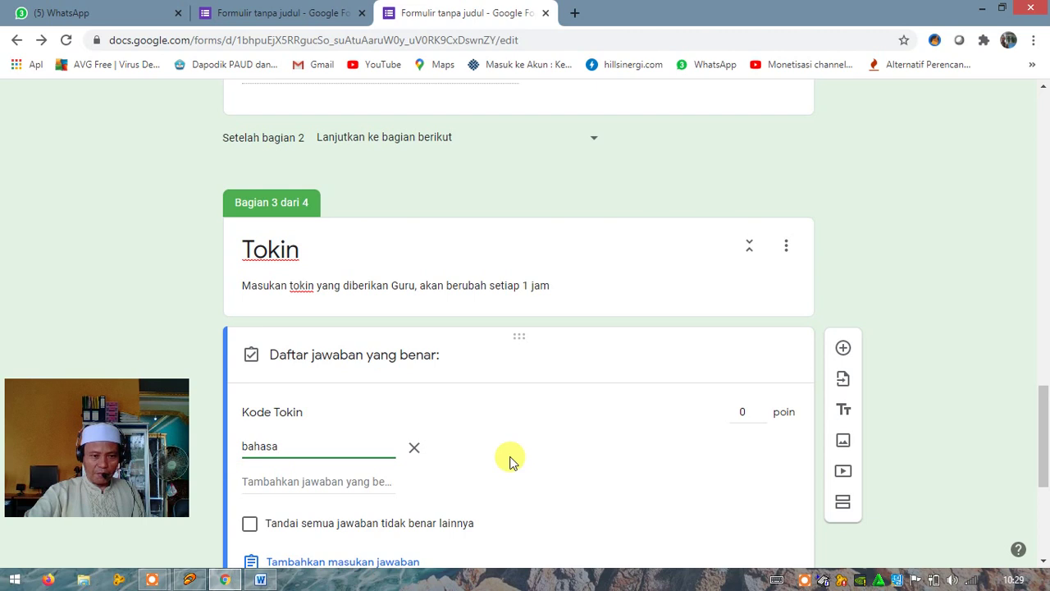
{"action": "scroll", "coordinate": [574, 450], "scroll_direction": "down", "scroll_amount": 2}
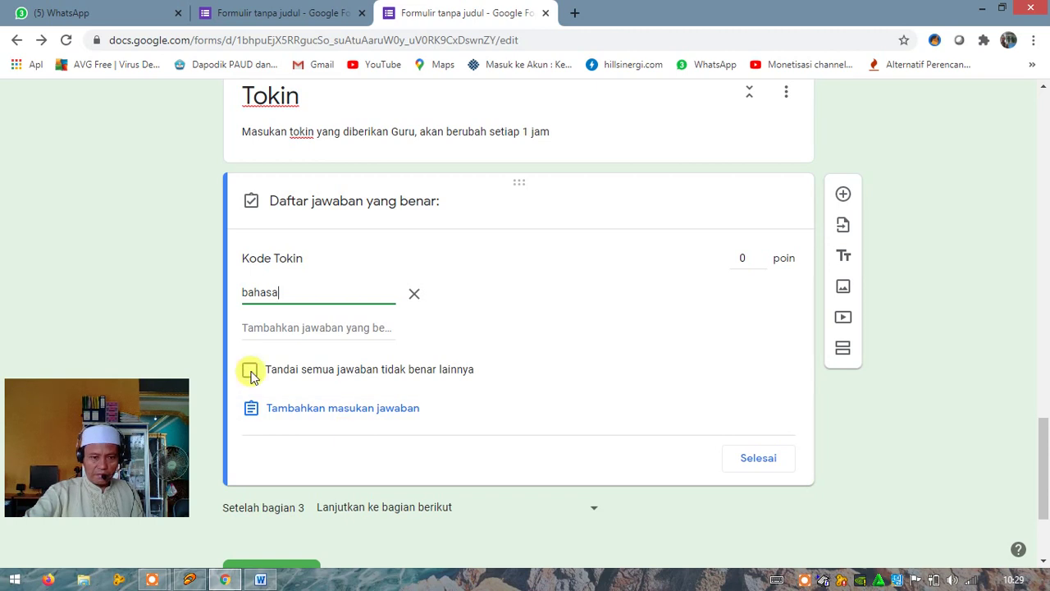
{"action": "left_click", "coordinate": [250, 372]}
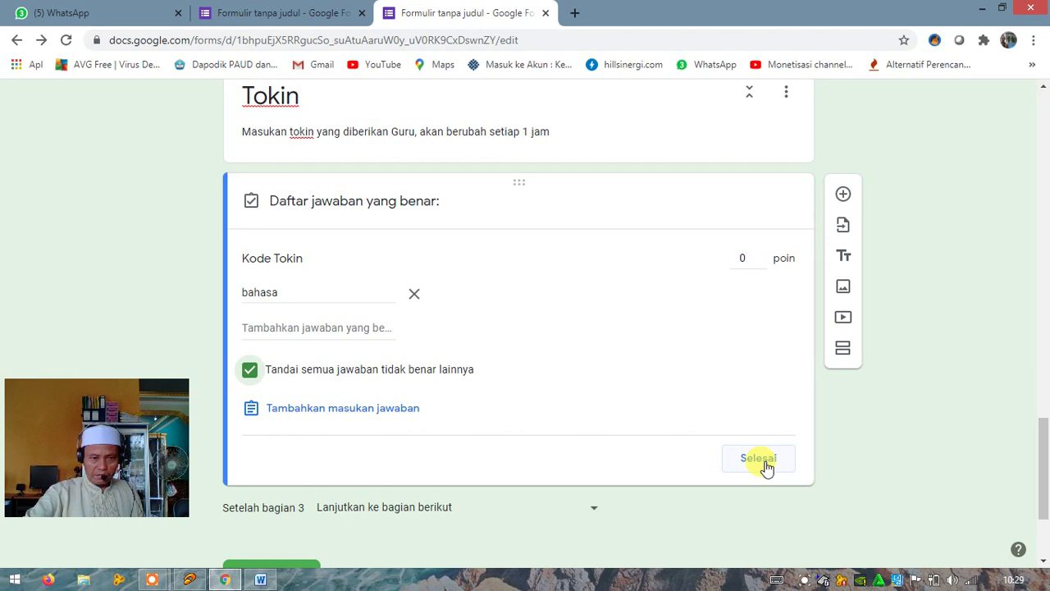
{"action": "left_click", "coordinate": [765, 466]}
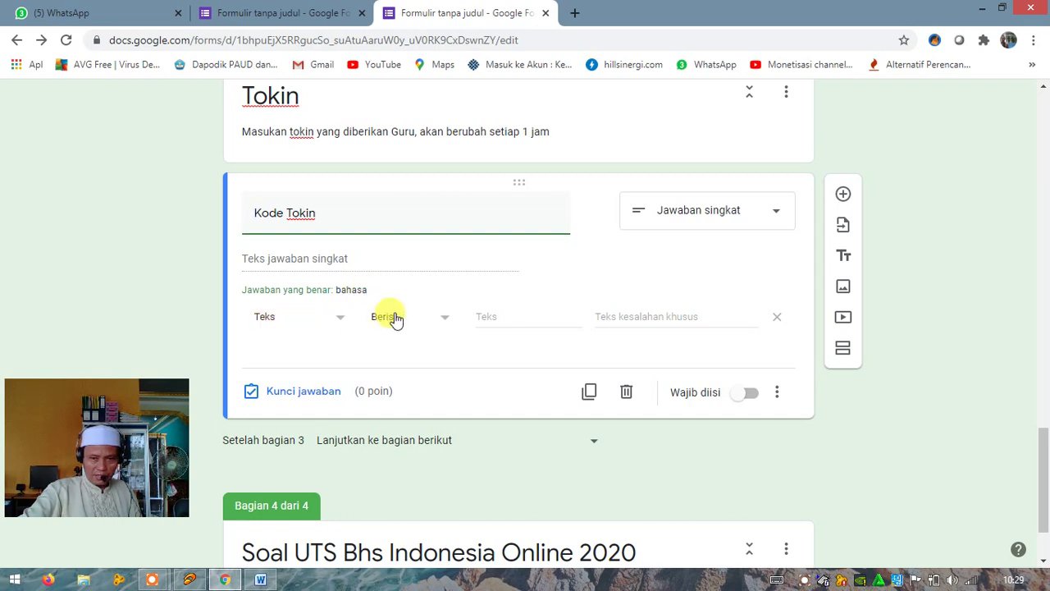
Make Kode Tokin required and set its error text to 'Kode salah, atau mungkin sudah berubah'
{"action": "left_click", "coordinate": [747, 393]}
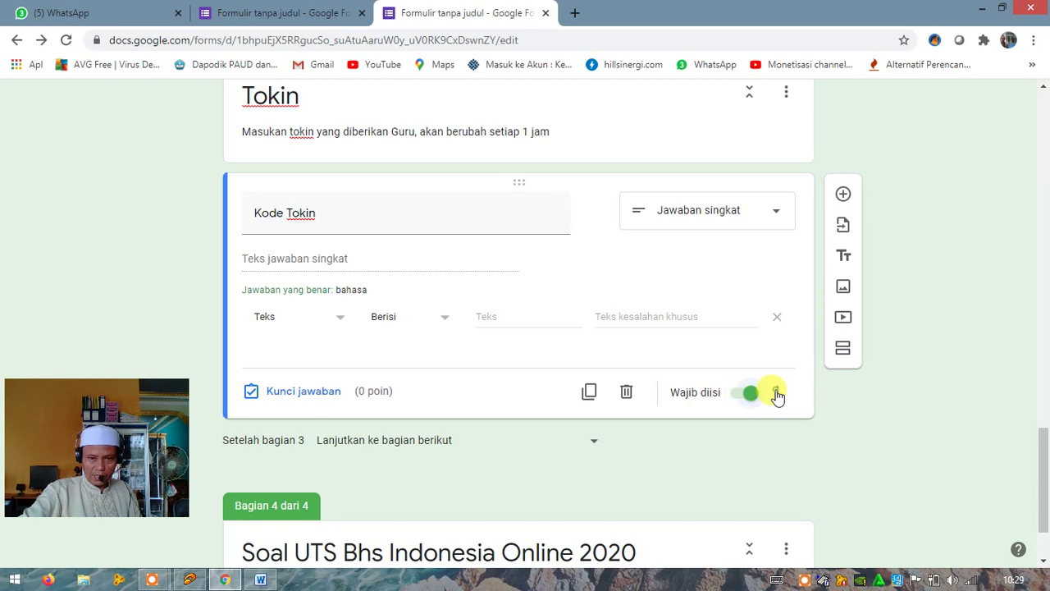
{"action": "left_click", "coordinate": [776, 396]}
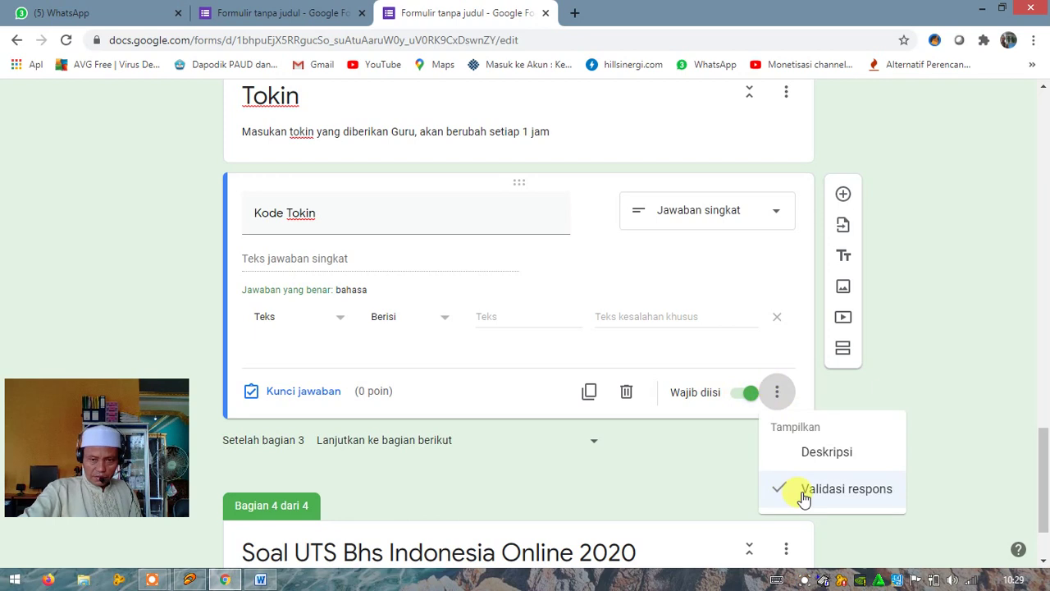
{"action": "left_click", "coordinate": [635, 316]}
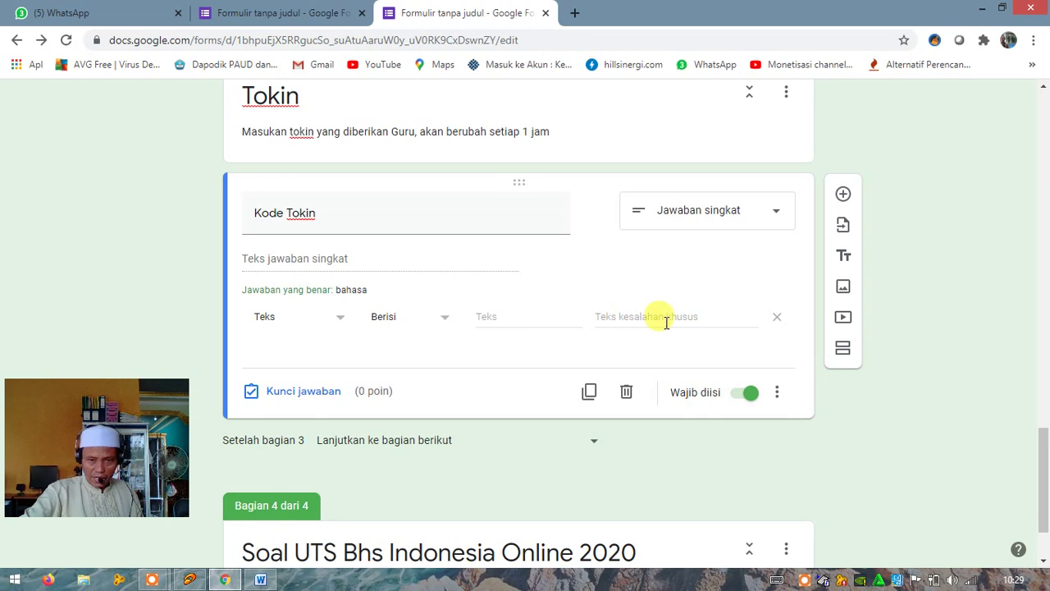
{"action": "left_click", "coordinate": [617, 317]}
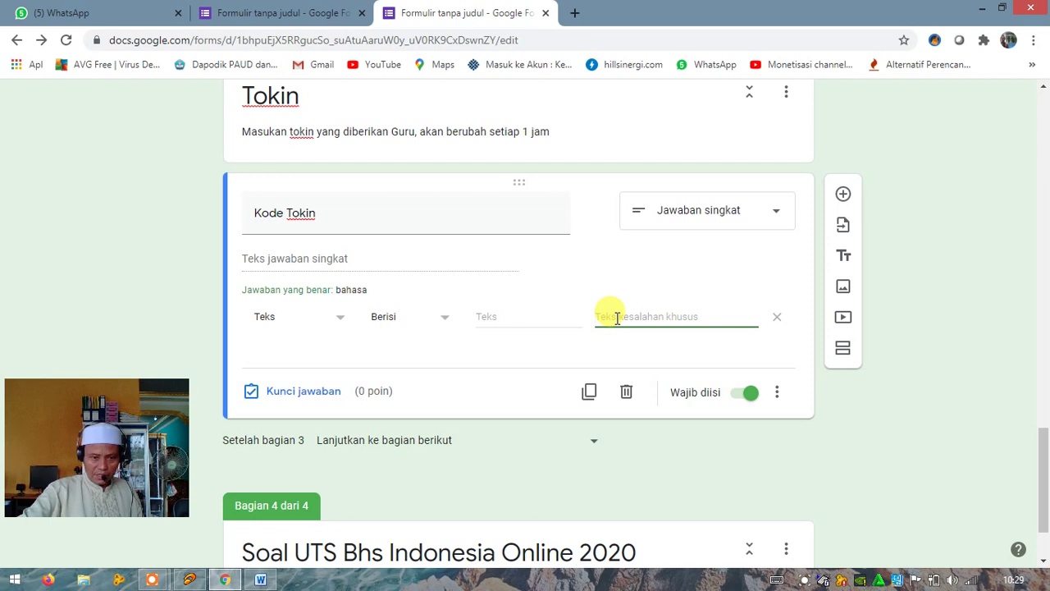
{"action": "type", "text": "Kod"}
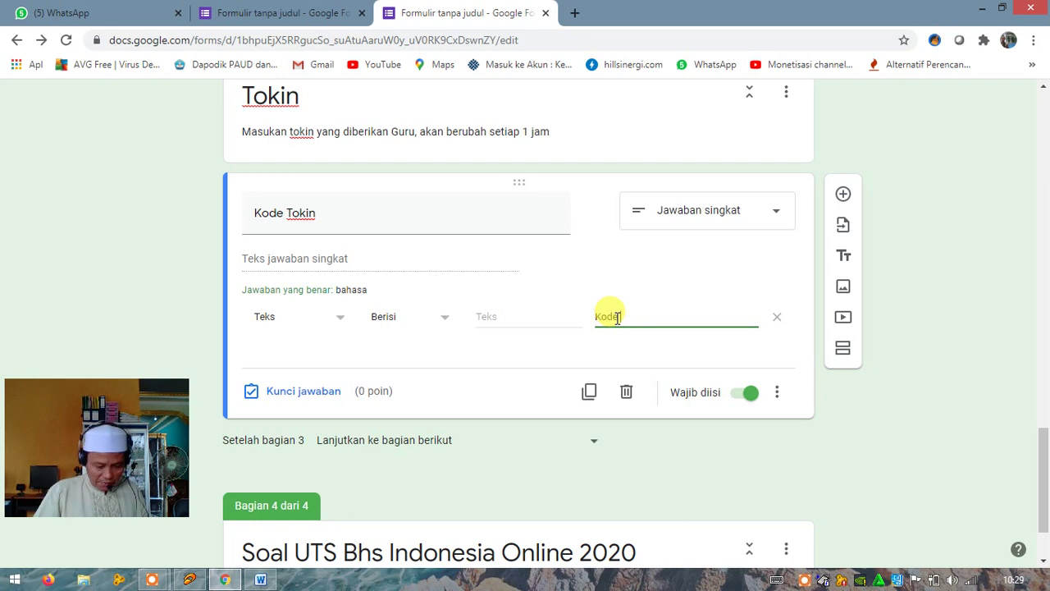
{"action": "type", "text": "e salah"}
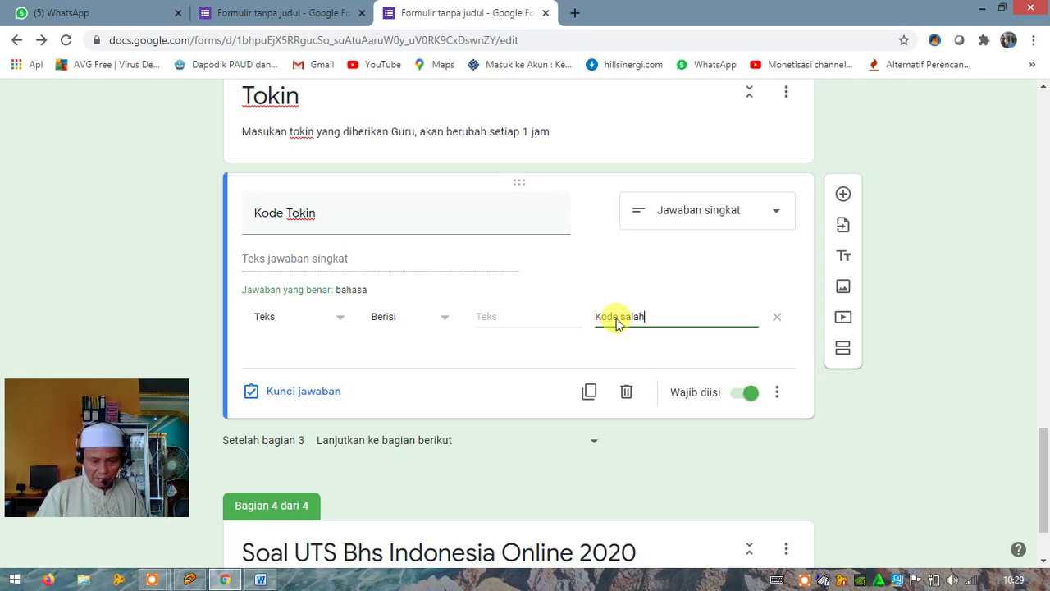
{"action": "type", "text": ", hu"}
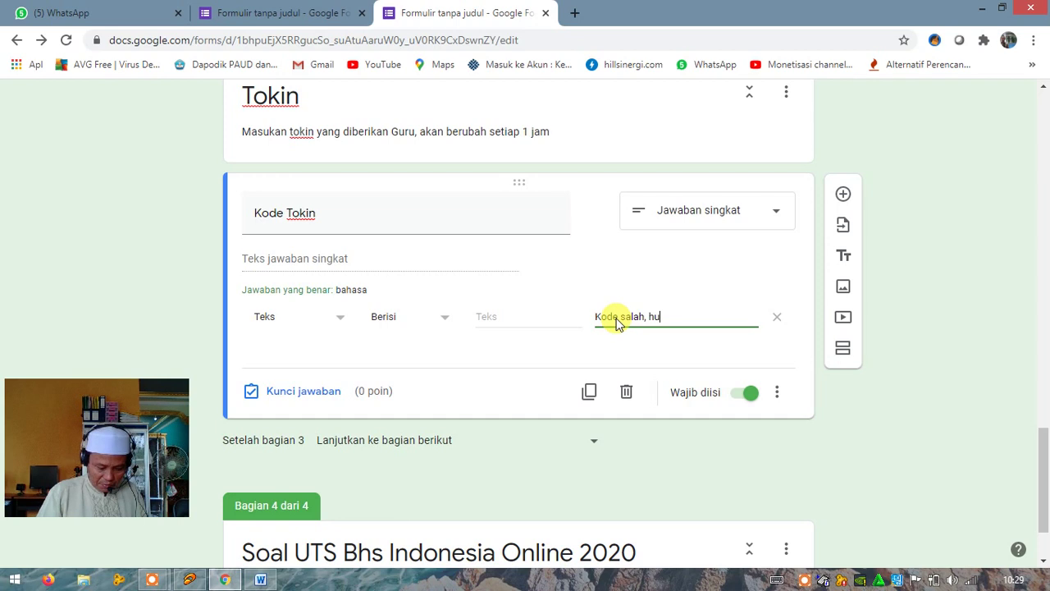
{"action": "type", "text": "bung"}
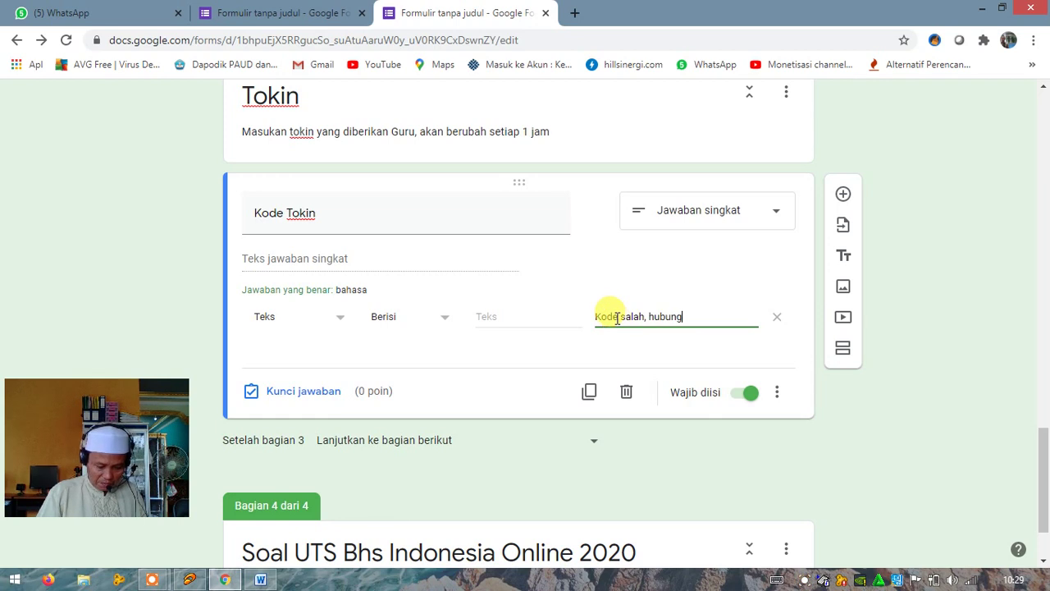
{"action": "type", "text": "i guru"}
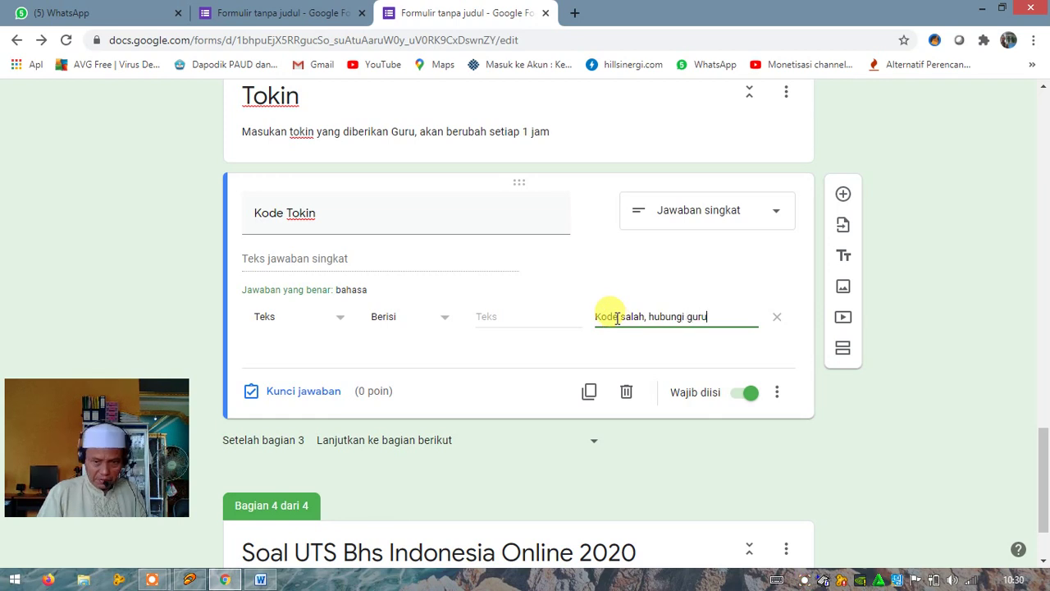
{"action": "left_click", "coordinate": [643, 316]}
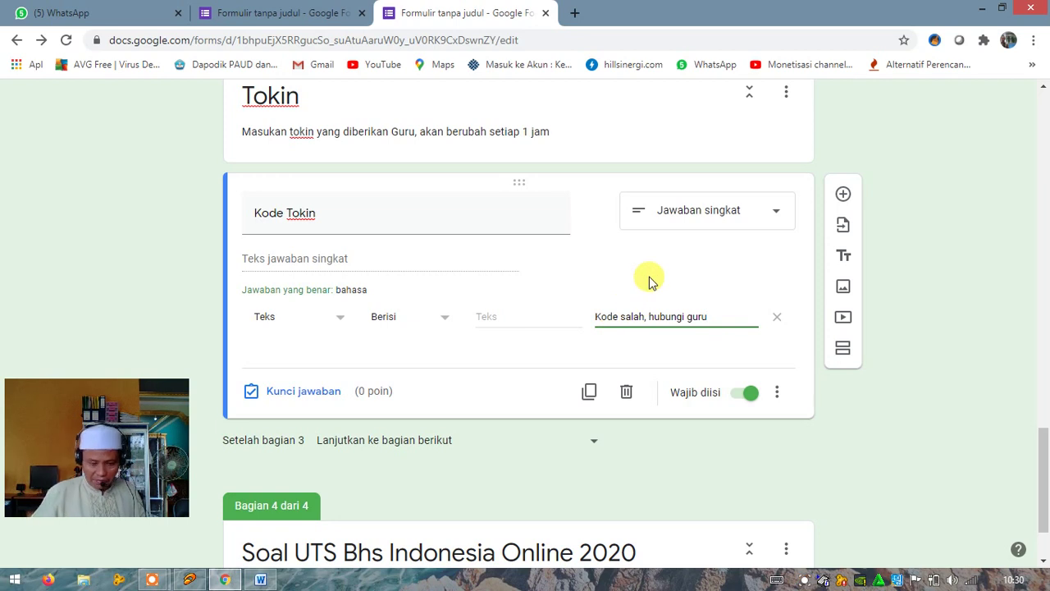
{"action": "type", "text": "atau"}
{"action": "type", "text": " mungkin"}
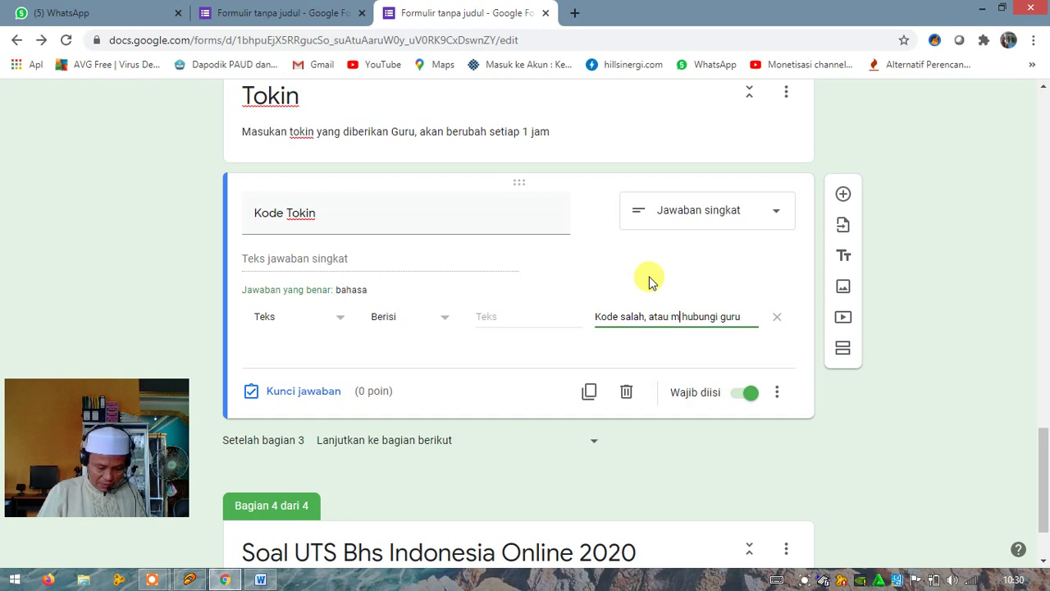
{"action": "type", "text": " sudah be"}
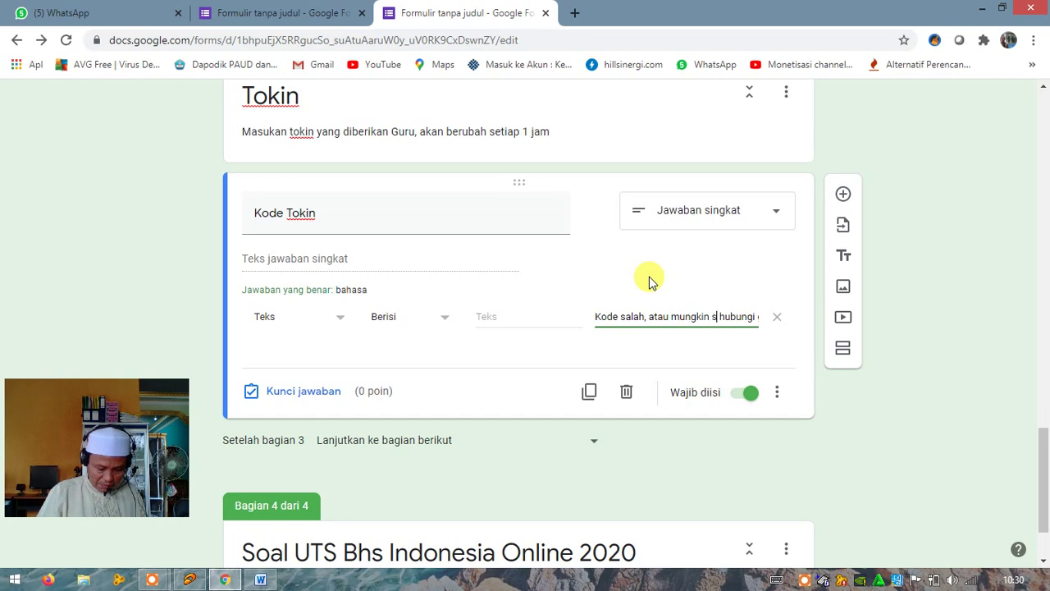
{"action": "type", "text": "ru"}
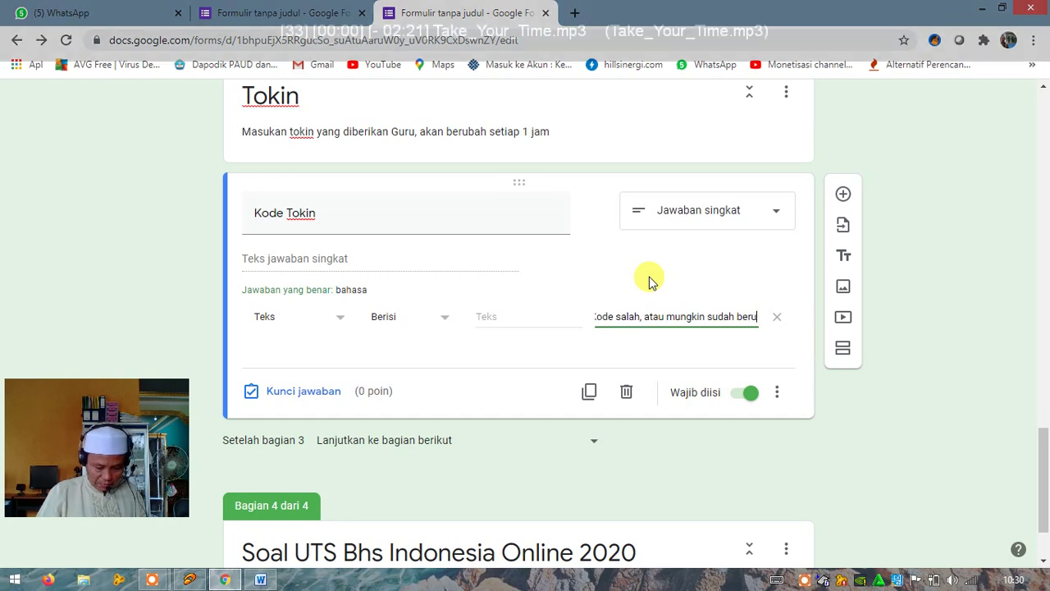
{"action": "type", "text": "bah"}
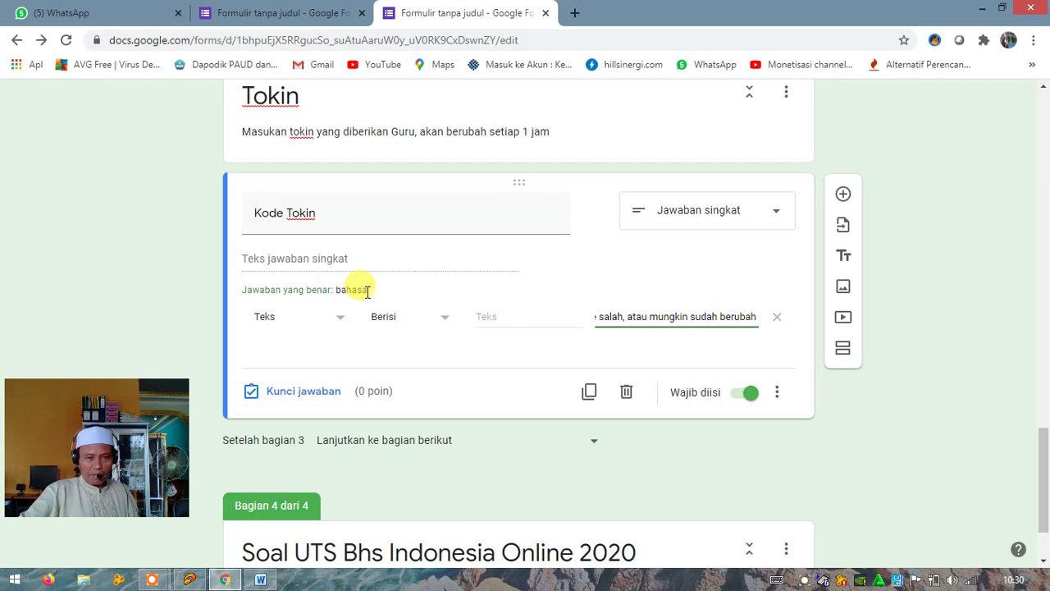
{"action": "left_click", "coordinate": [367, 291]}
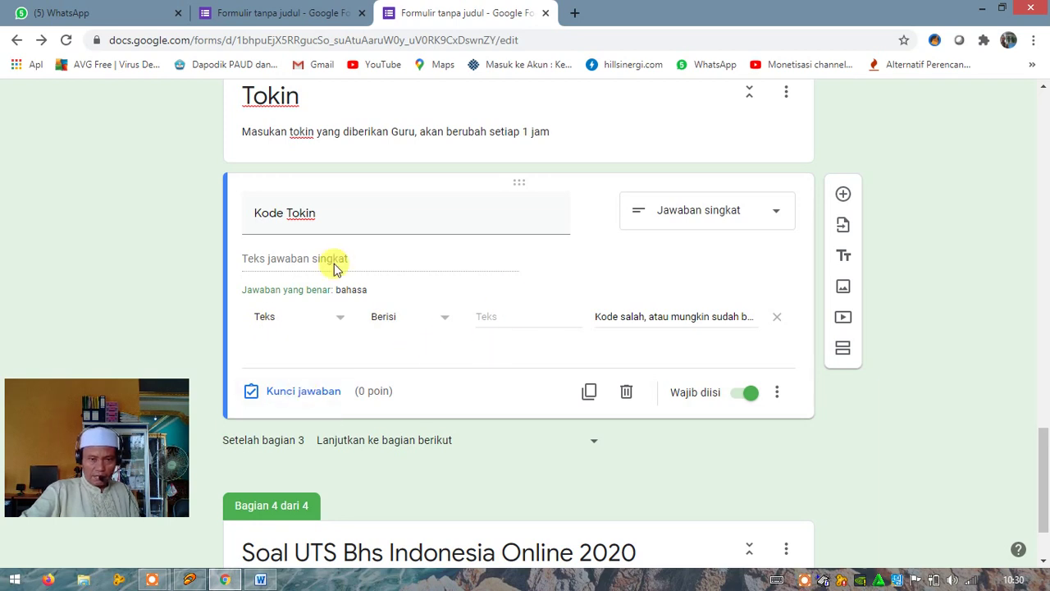
Replace the Kode Tokin answer key 'bahasa' with 'makanan', keeping it at 0 points
{"action": "triple_click", "coordinate": [329, 219]}
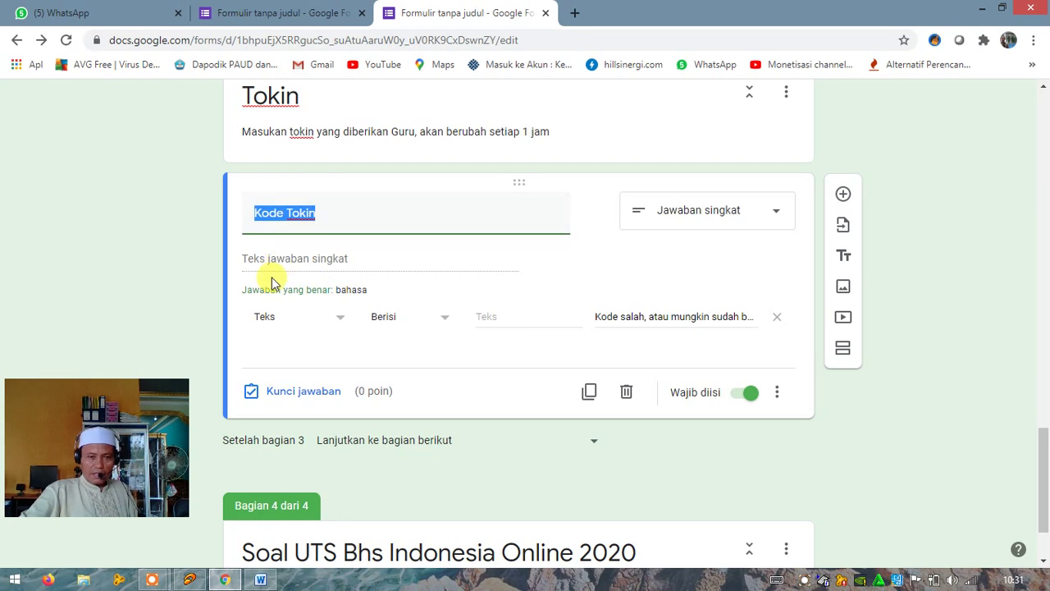
{"action": "left_click", "coordinate": [340, 297]}
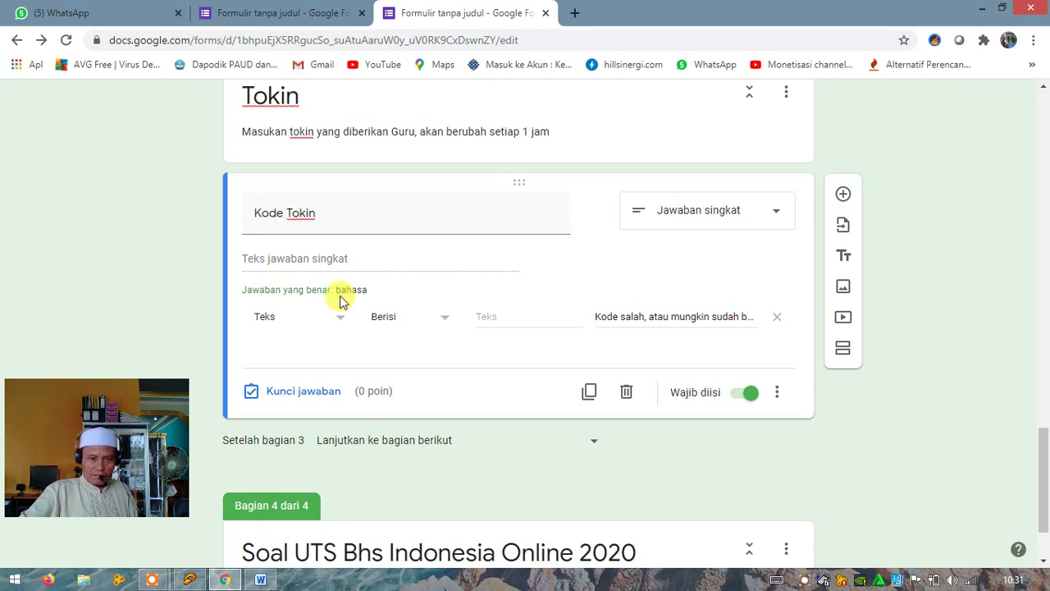
{"action": "left_click", "coordinate": [291, 395]}
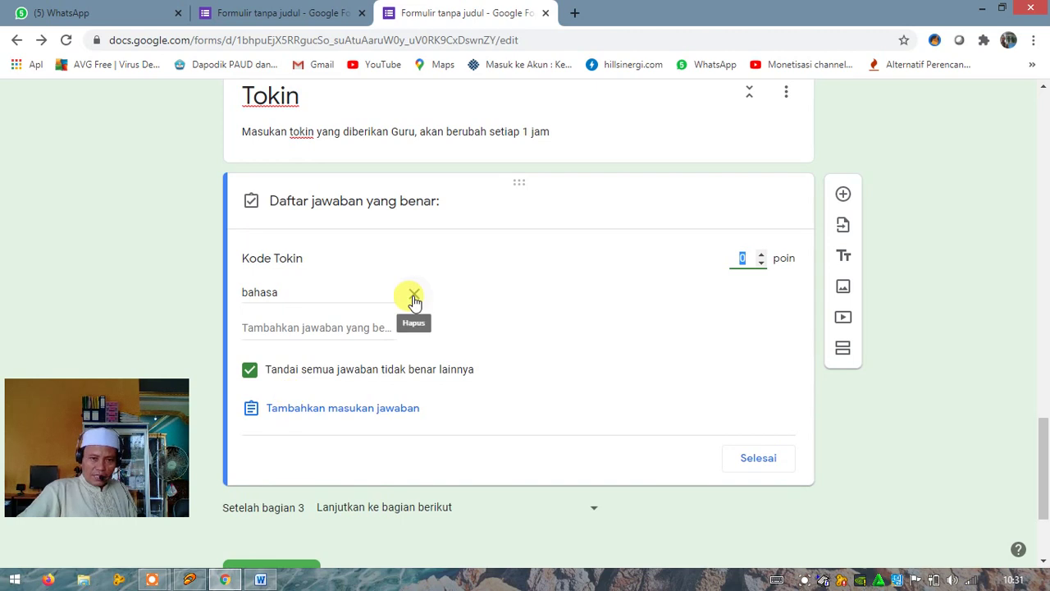
{"action": "double_click", "coordinate": [285, 293]}
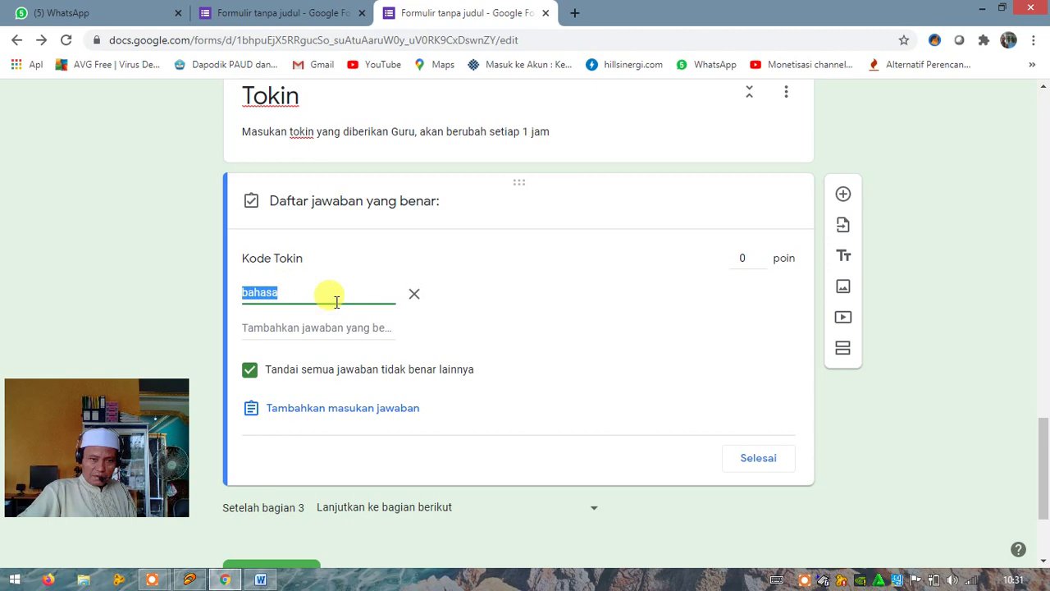
{"action": "key", "text": "BackSpace"}
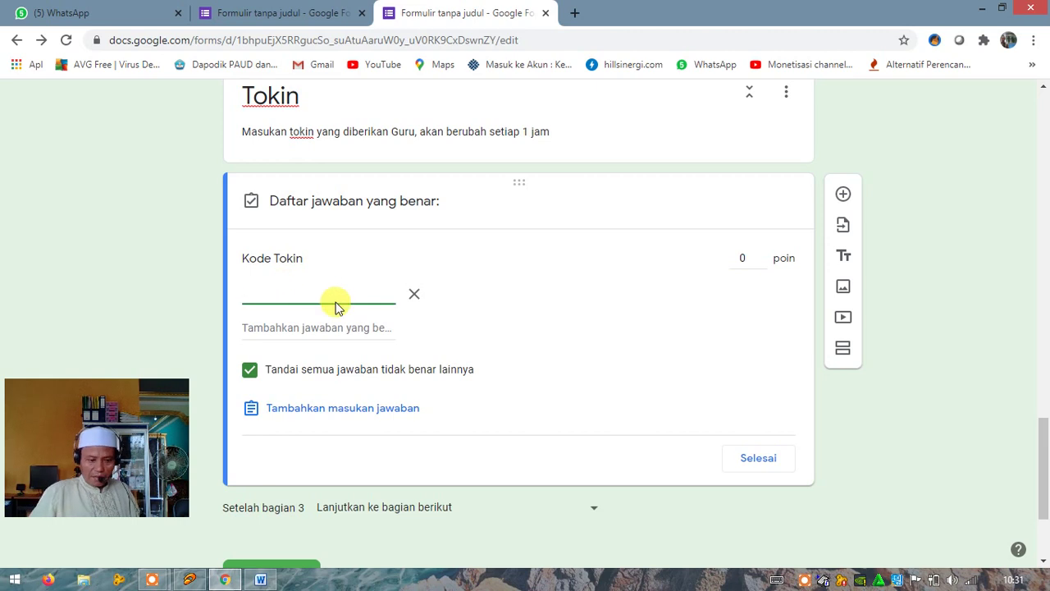
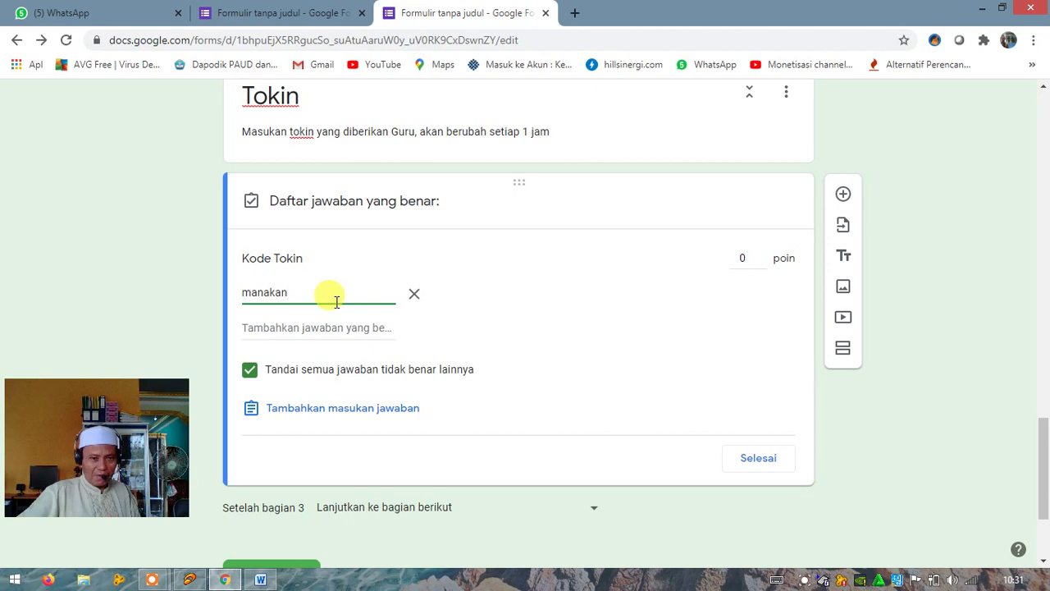
{"action": "key", "text": "BackSpace"}
{"action": "key", "text": "BackSpace"}
{"action": "key", "text": "BackSpace"}
{"action": "key", "text": "BackSpace"}
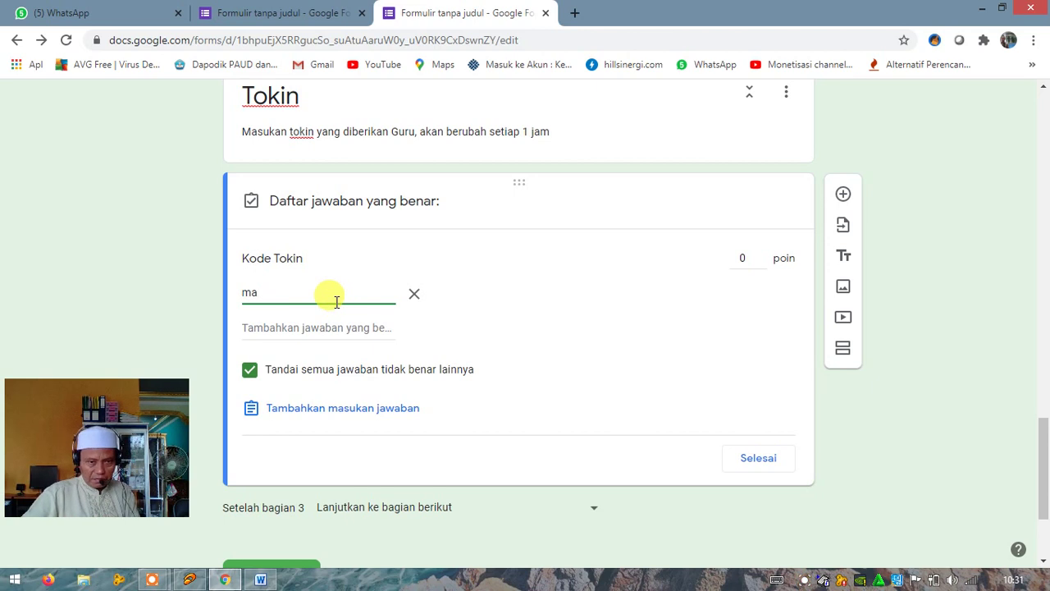
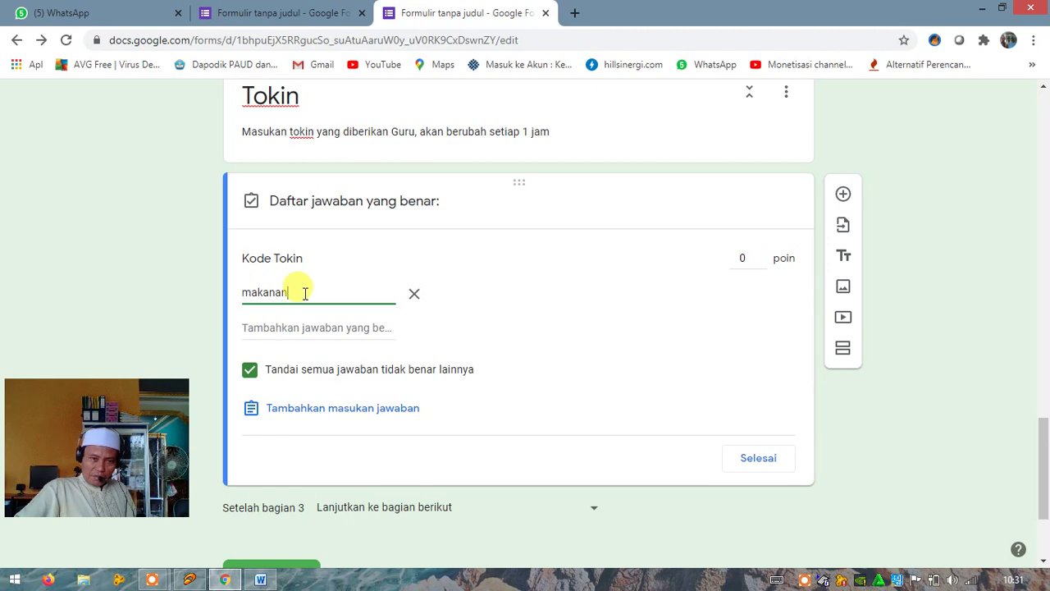
{"action": "left_click", "coordinate": [758, 462]}
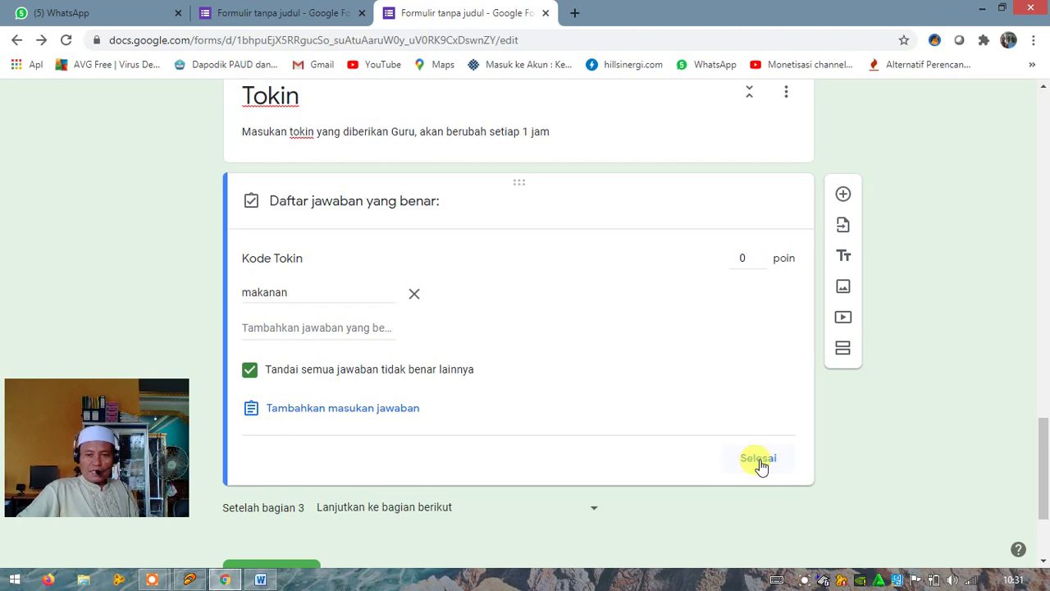
{"action": "left_click", "coordinate": [743, 464]}
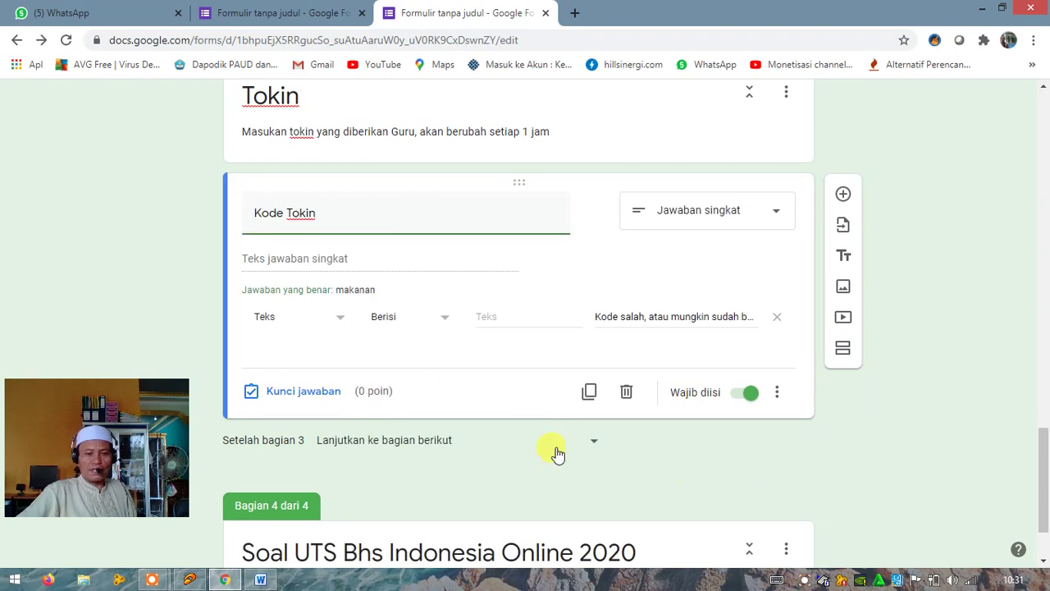
Add a blank multiple-choice question to section 4, then bring the Word exam document forward
{"action": "scroll", "coordinate": [679, 470], "scroll_direction": "down", "scroll_amount": 1}
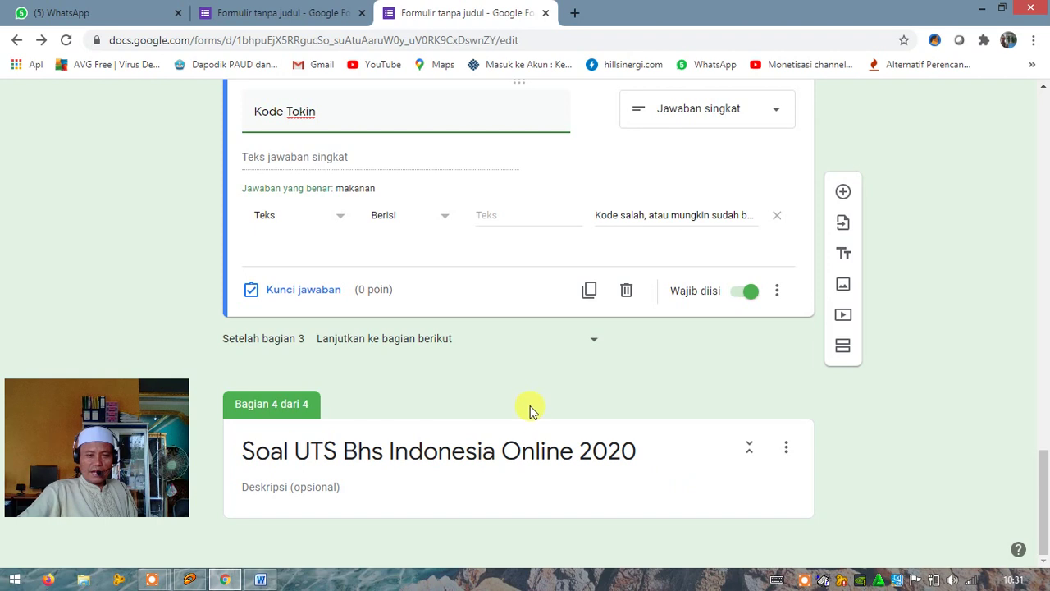
{"action": "left_click", "coordinate": [366, 458]}
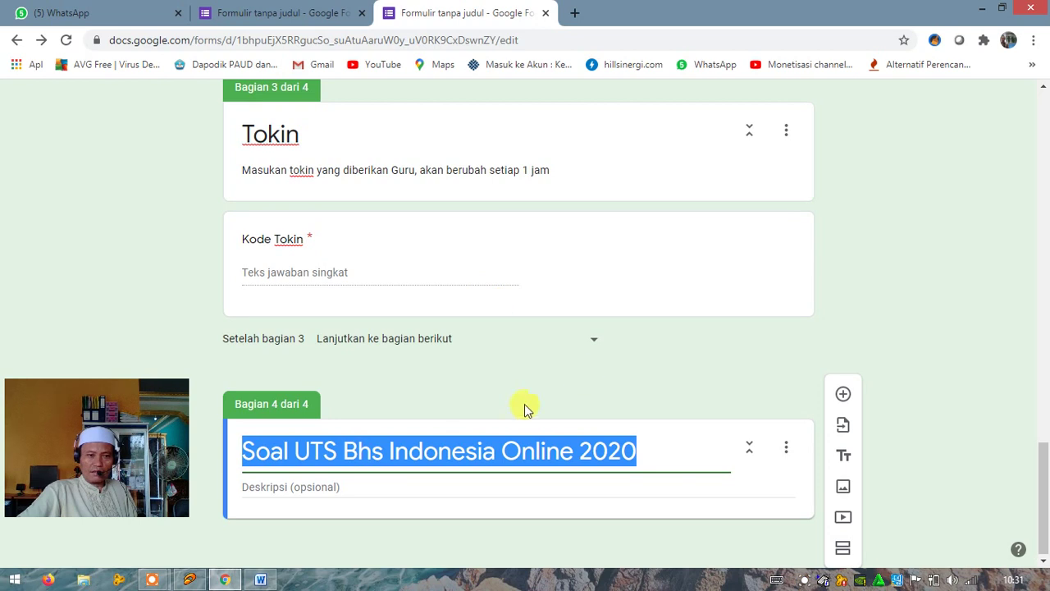
{"action": "left_click", "coordinate": [392, 450]}
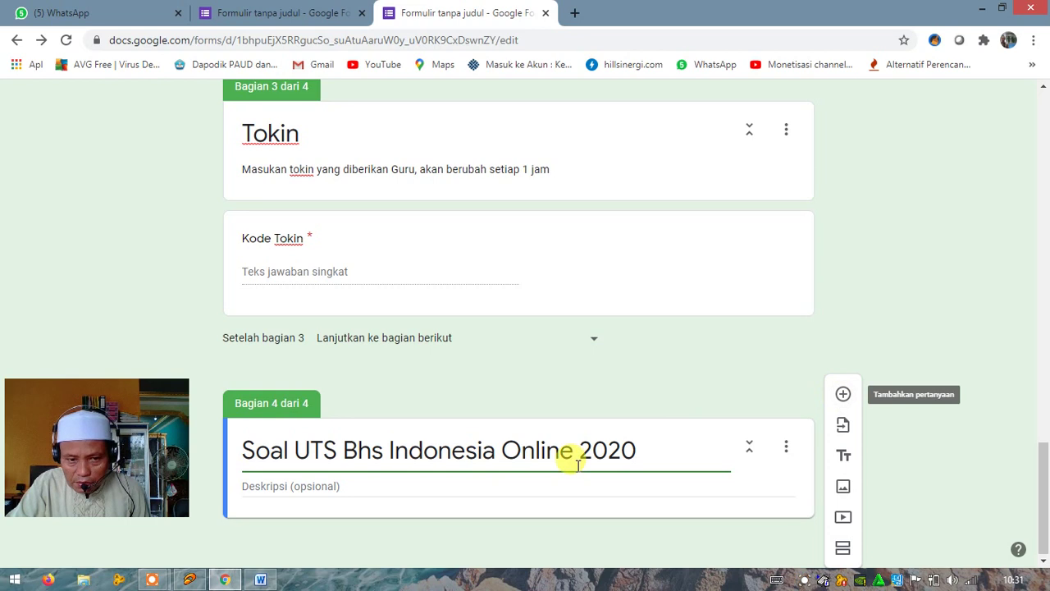
{"action": "left_click", "coordinate": [844, 395]}
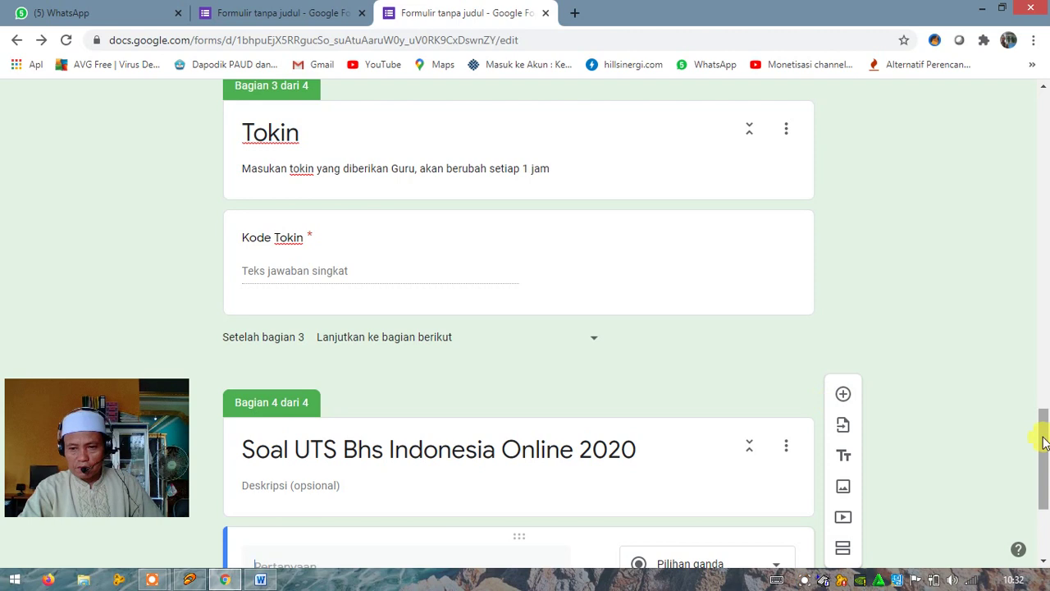
{"action": "left_click_drag", "start_coordinate": [1043, 438], "coordinate": [1046, 535]}
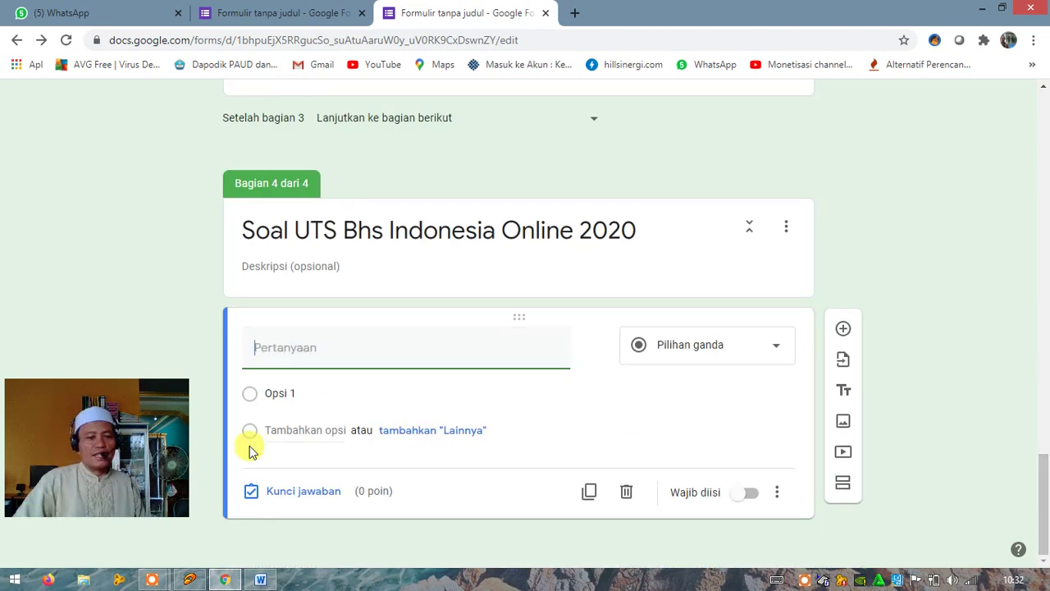
{"action": "left_click", "coordinate": [259, 579]}
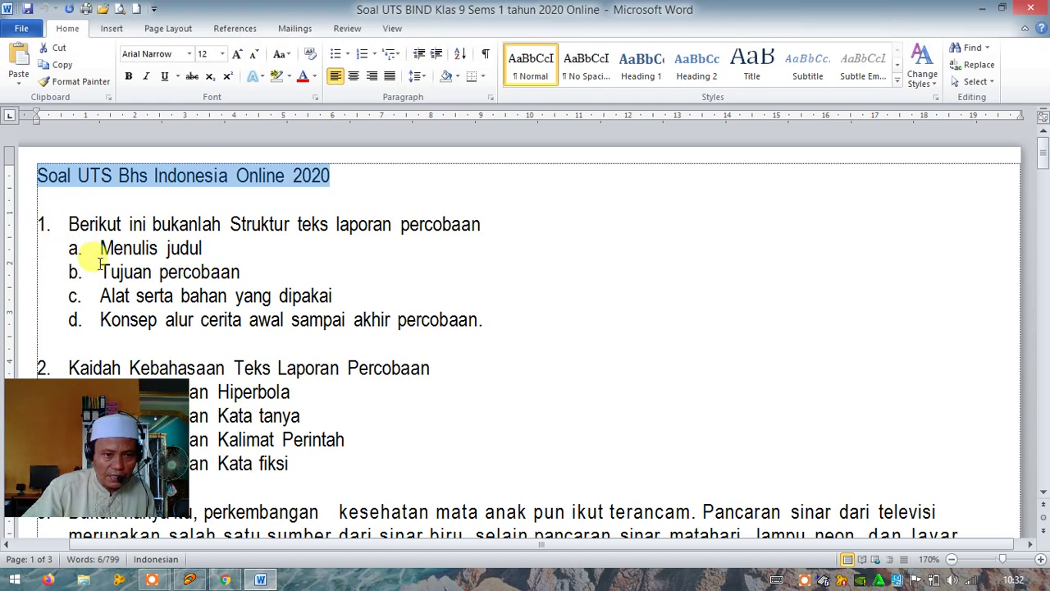
Select question 1's text 'Berikut ini bukanlah Struktur teks laporan percobaan' in Word, then return to Forms
{"action": "left_click", "coordinate": [80, 228]}
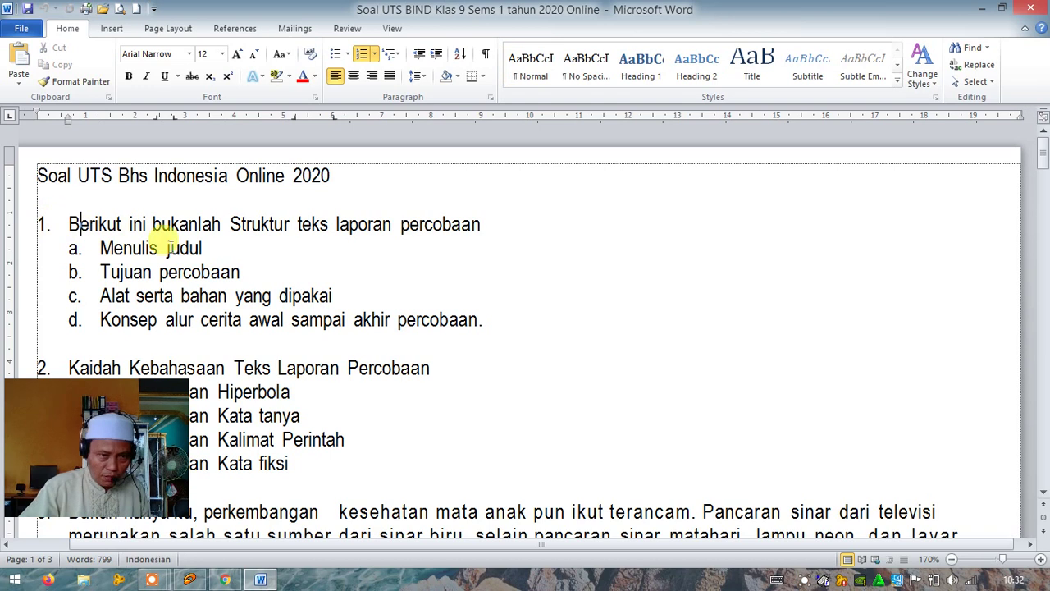
{"action": "key", "text": "ctrl+a"}
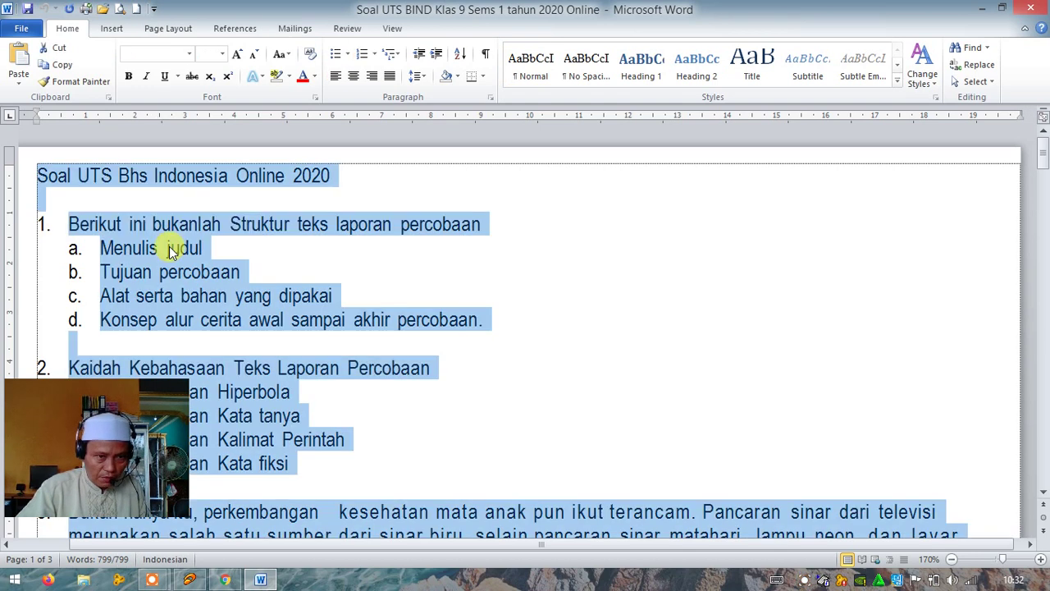
{"action": "left_click", "coordinate": [348, 55]}
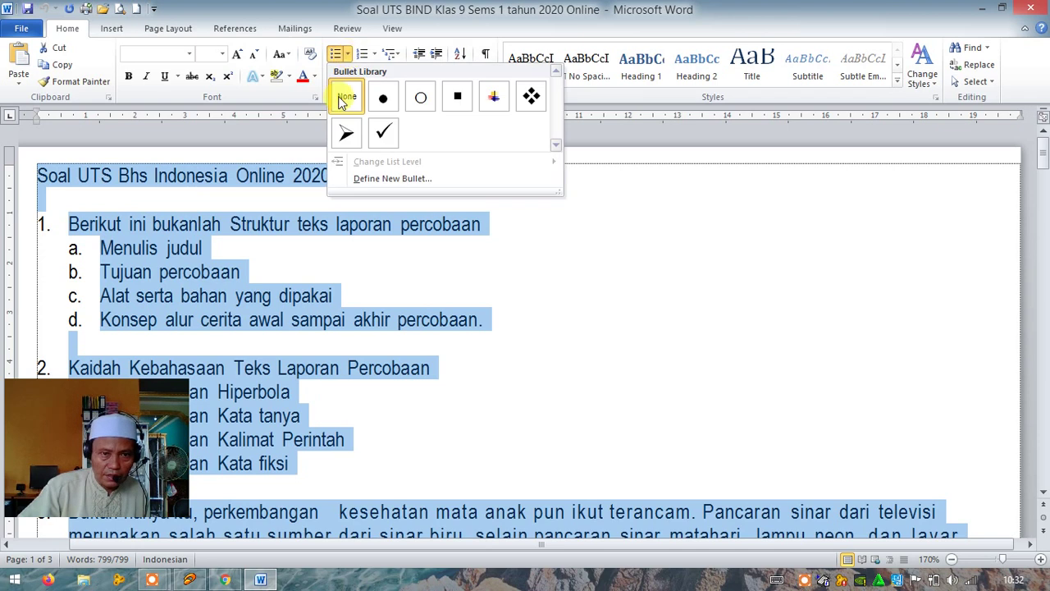
{"action": "left_click", "coordinate": [163, 261]}
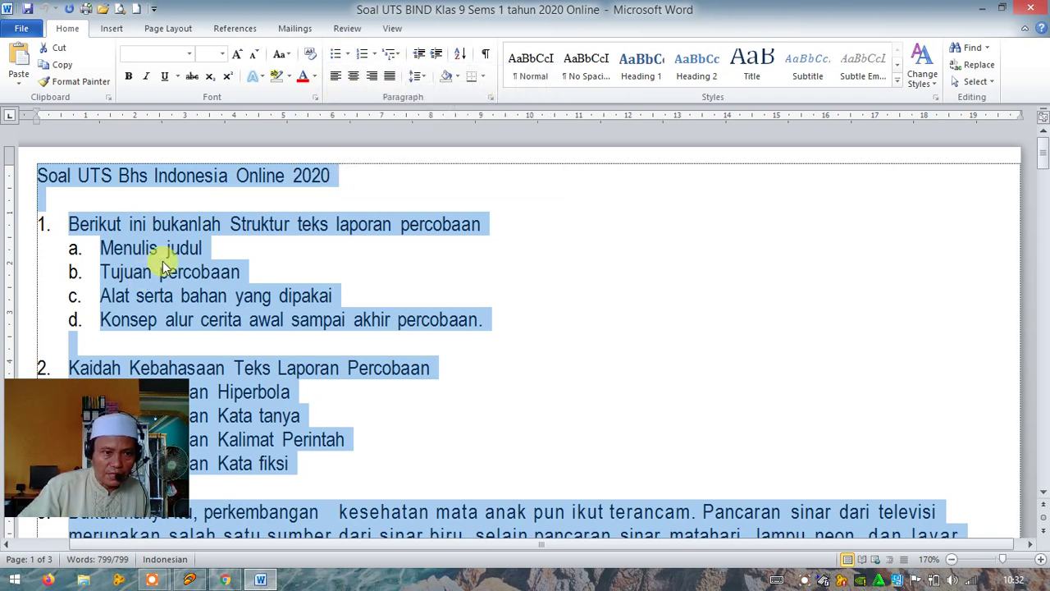
{"action": "left_click", "coordinate": [78, 224]}
{"action": "left_click_drag", "start_coordinate": [70, 224], "coordinate": [484, 224]}
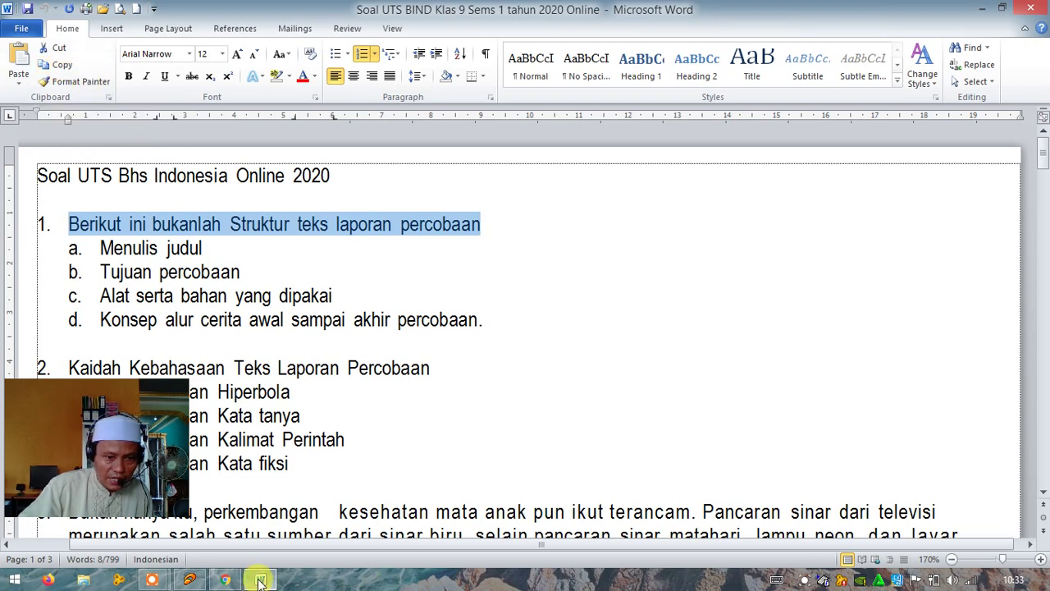
{"action": "left_click", "coordinate": [227, 581]}
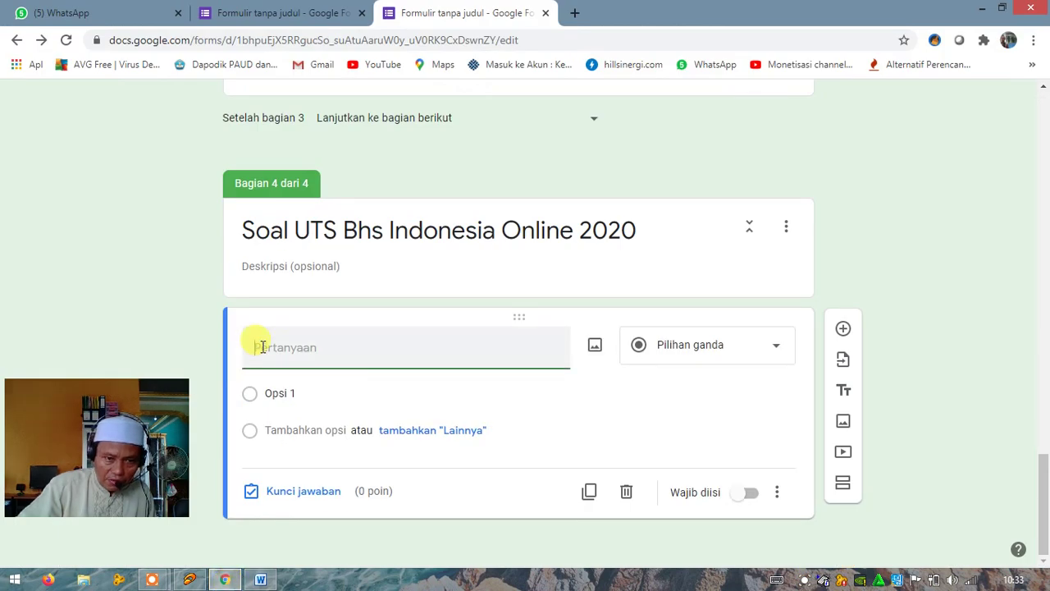
Paste question 1 into the Pertanyaan field and delete its leading '1.' number
{"action": "right_click", "coordinate": [262, 348]}
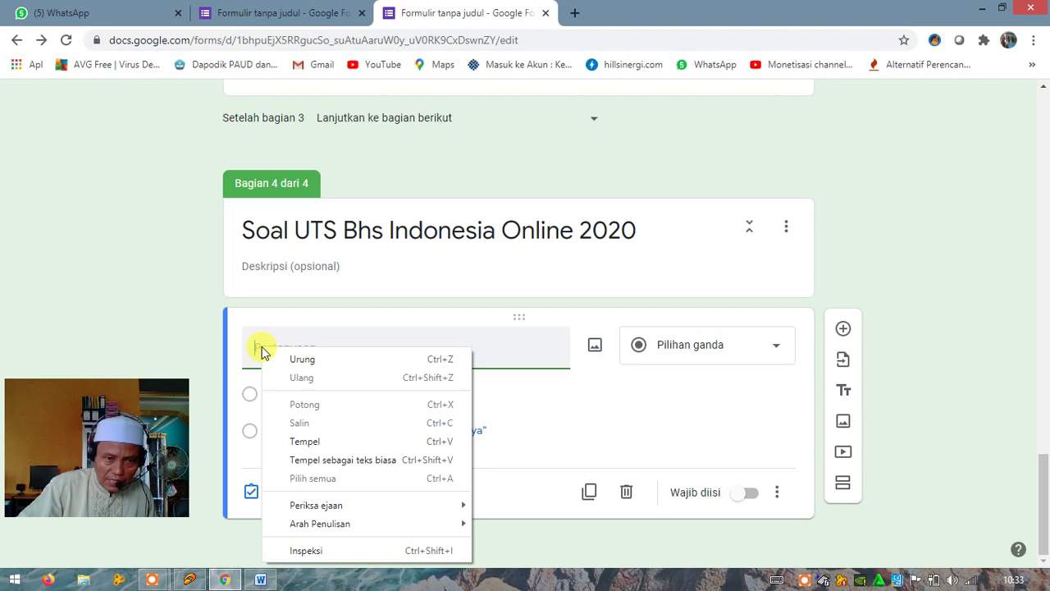
{"action": "left_click", "coordinate": [296, 444]}
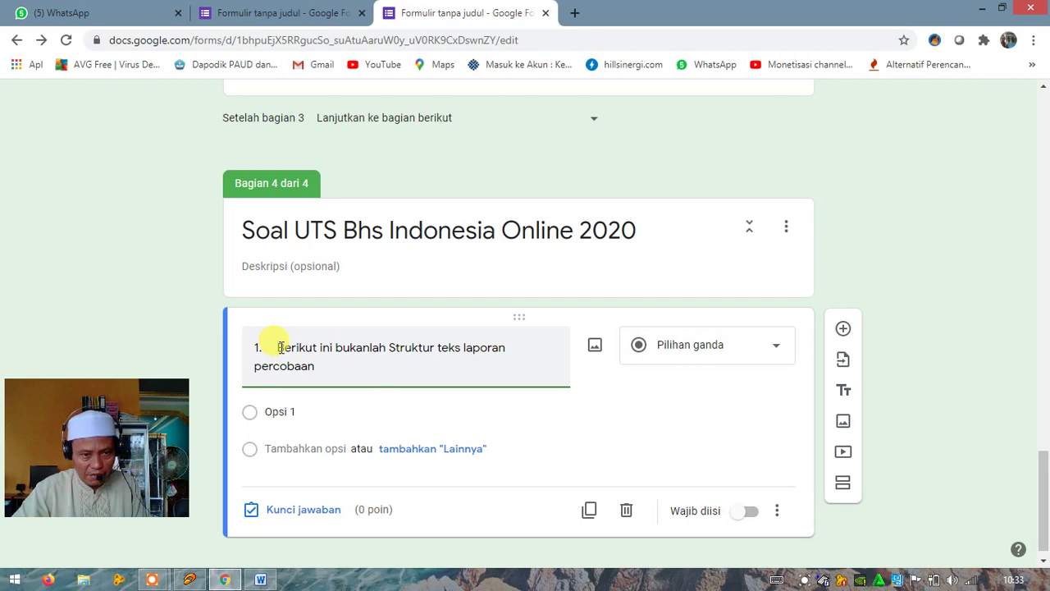
{"action": "key", "text": "BackSpace"}
{"action": "key", "text": "BackSpace"}
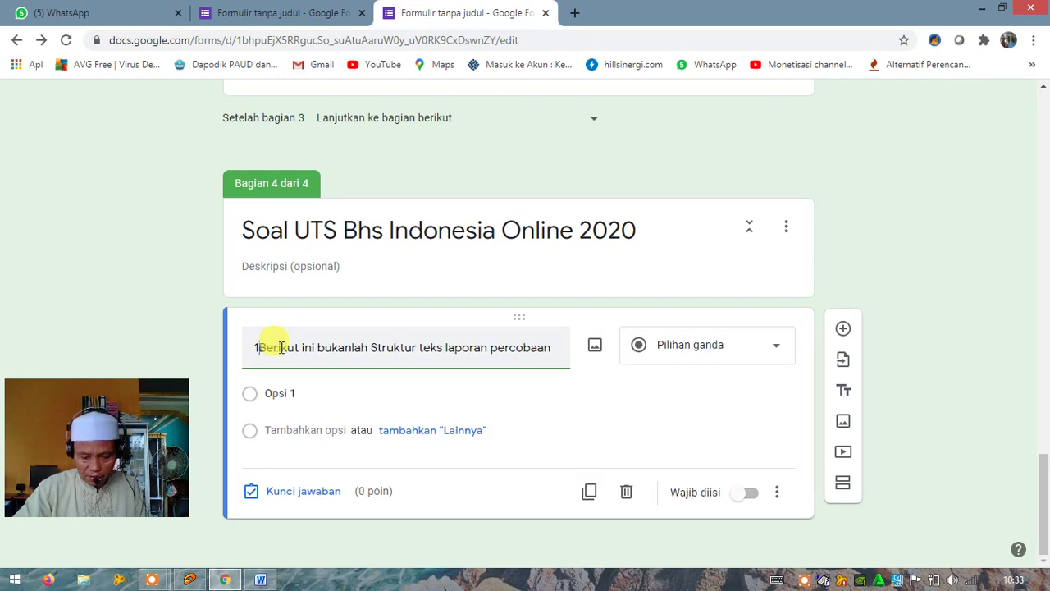
{"action": "key", "text": "BackSpace"}
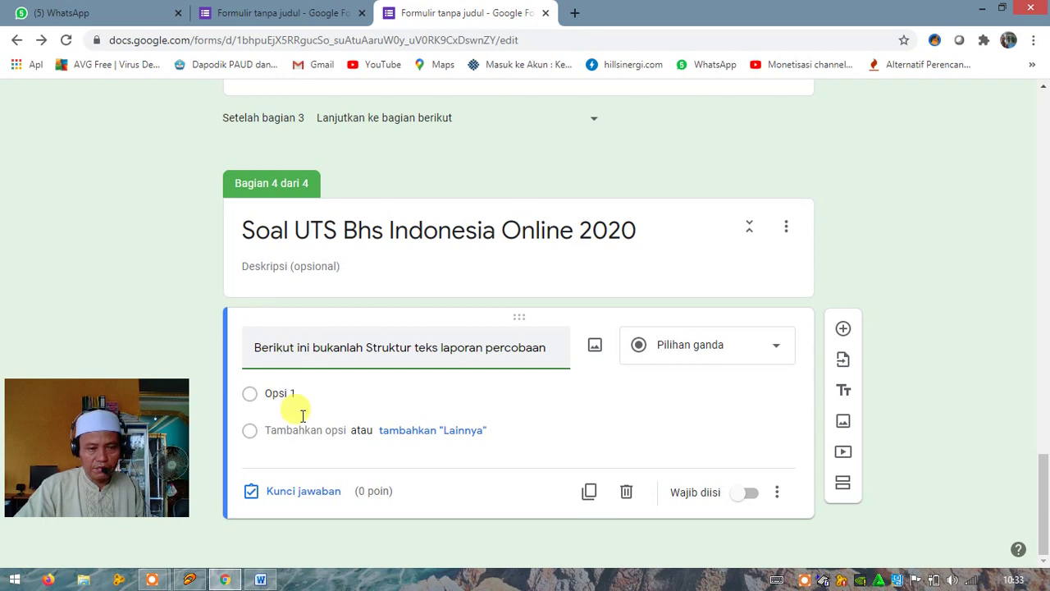
{"action": "left_click", "coordinate": [313, 395]}
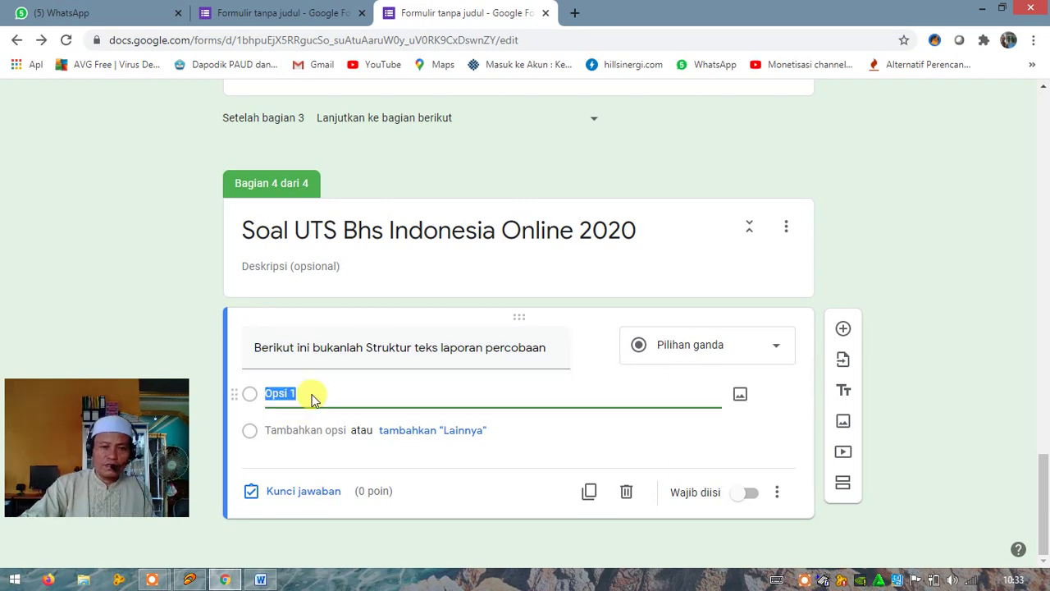
{"action": "left_click", "coordinate": [260, 580]}
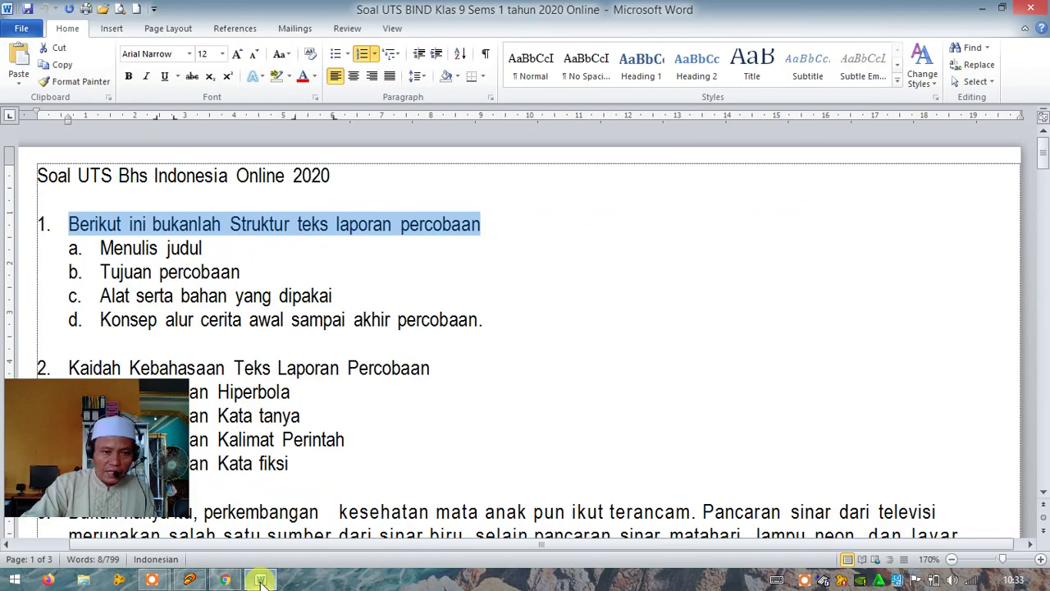
Remove the a–d lettering from question 1's four answers in Word and copy them
{"action": "left_click", "coordinate": [191, 271]}
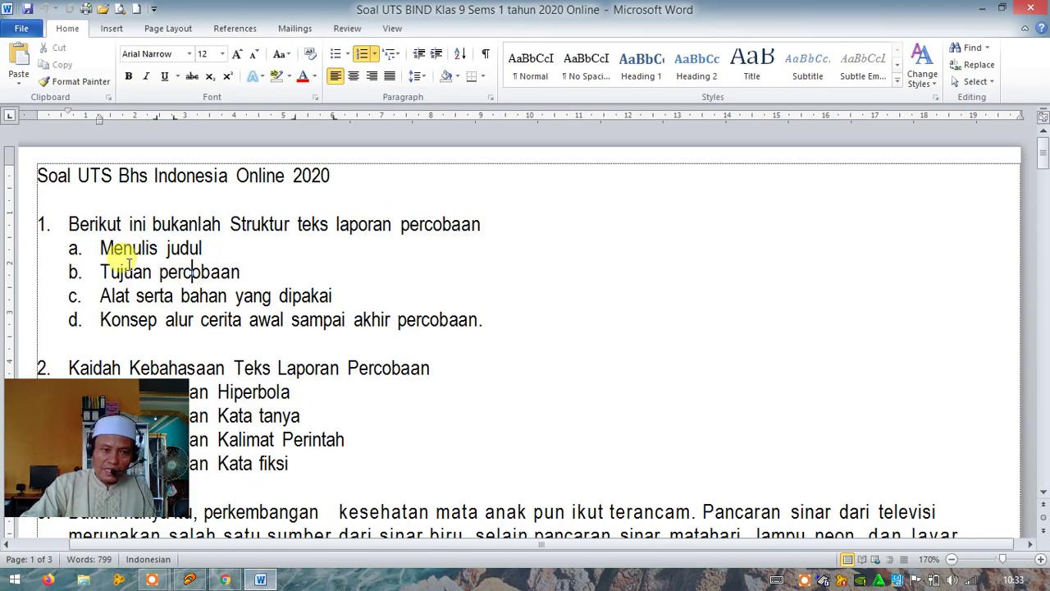
{"action": "left_click", "coordinate": [19, 244]}
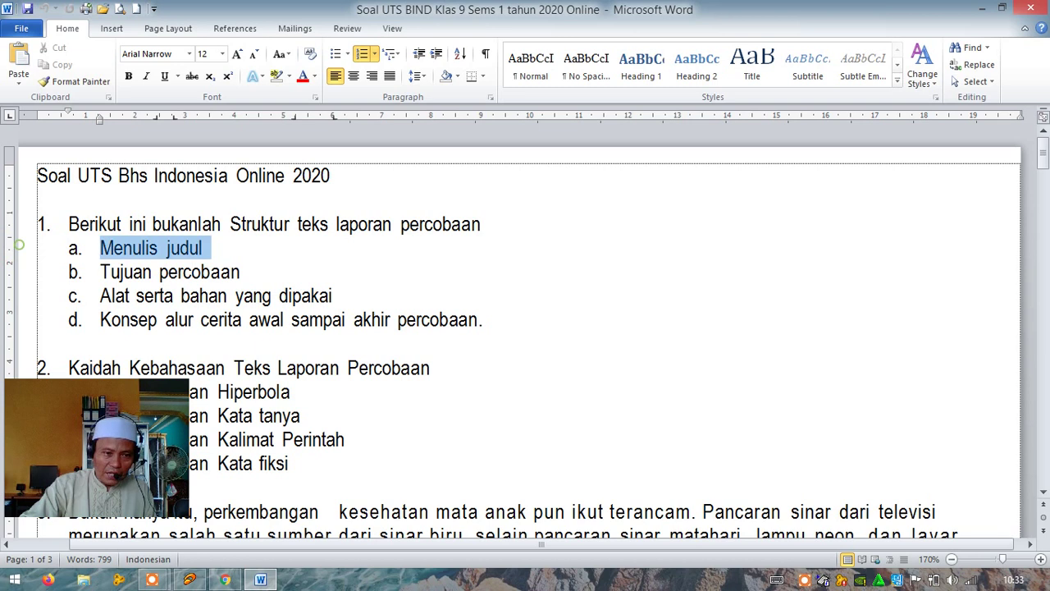
{"action": "left_click_drag", "start_coordinate": [18, 244], "coordinate": [29, 318]}
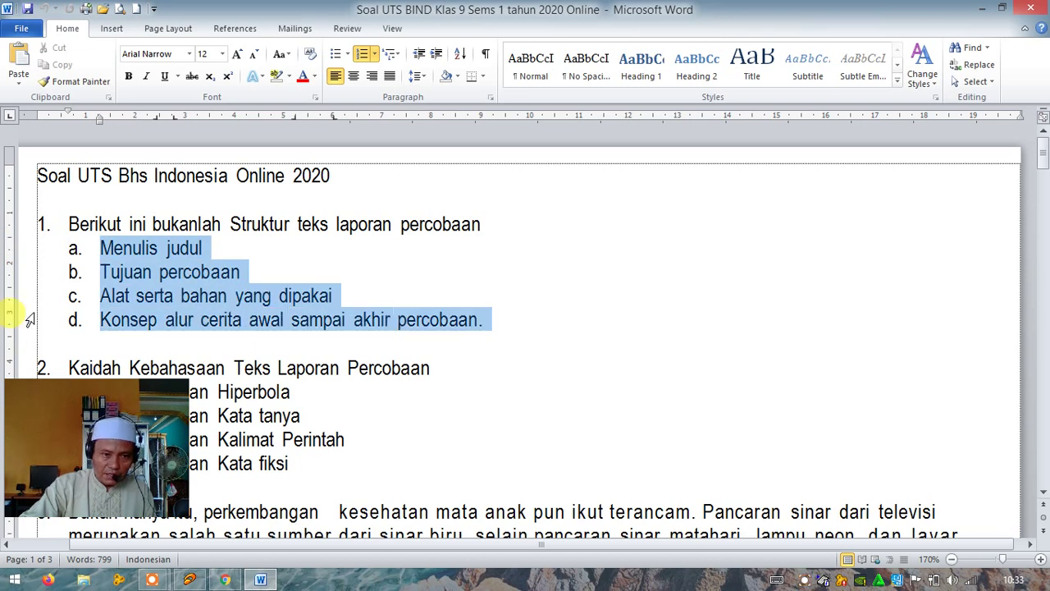
{"action": "left_click", "coordinate": [366, 62]}
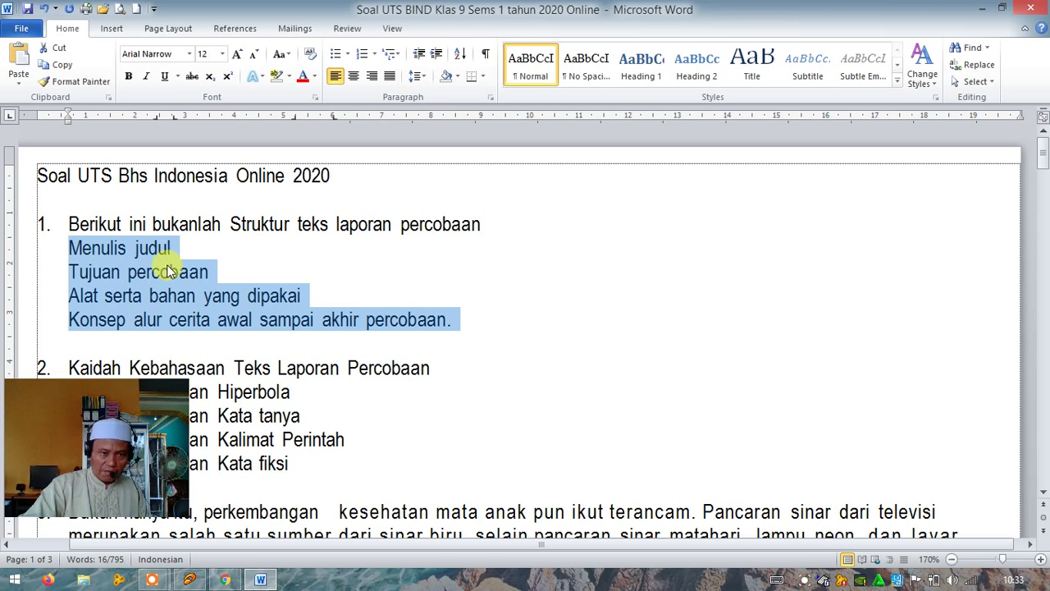
{"action": "left_click", "coordinate": [374, 54]}
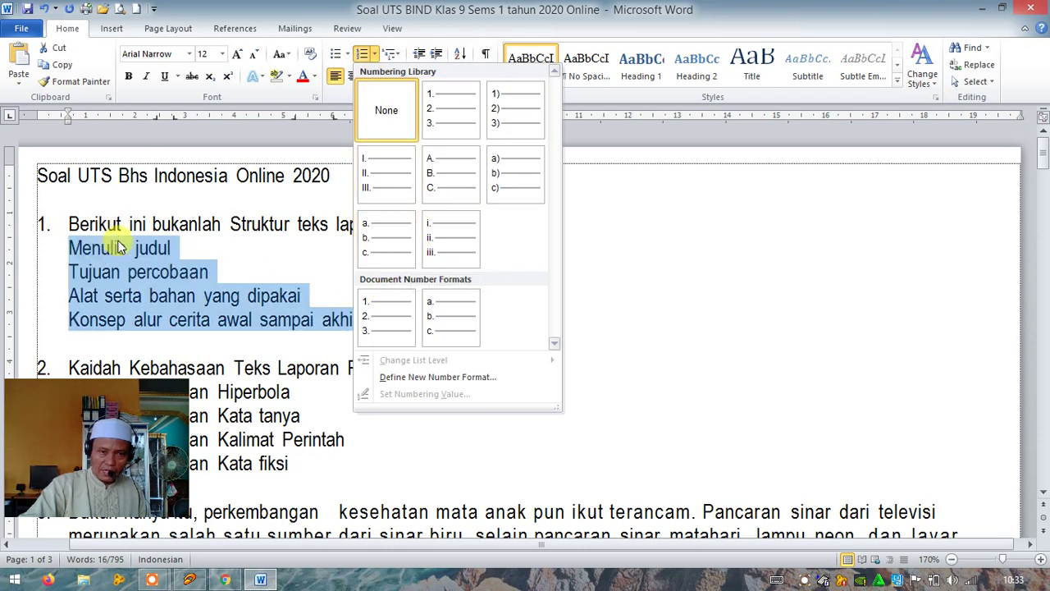
{"action": "left_click", "coordinate": [51, 71]}
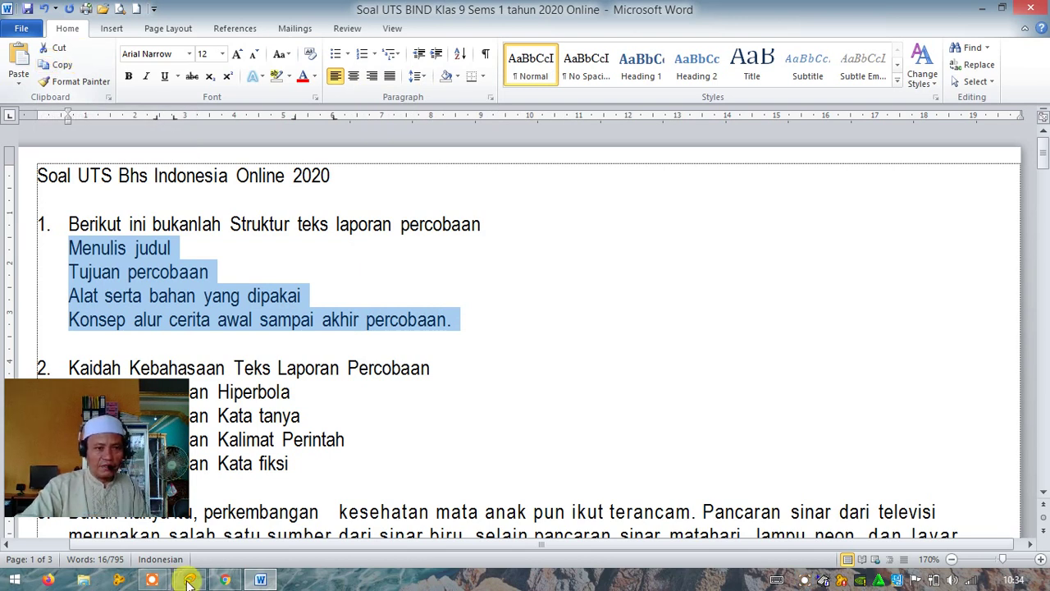
{"action": "left_click", "coordinate": [224, 580]}
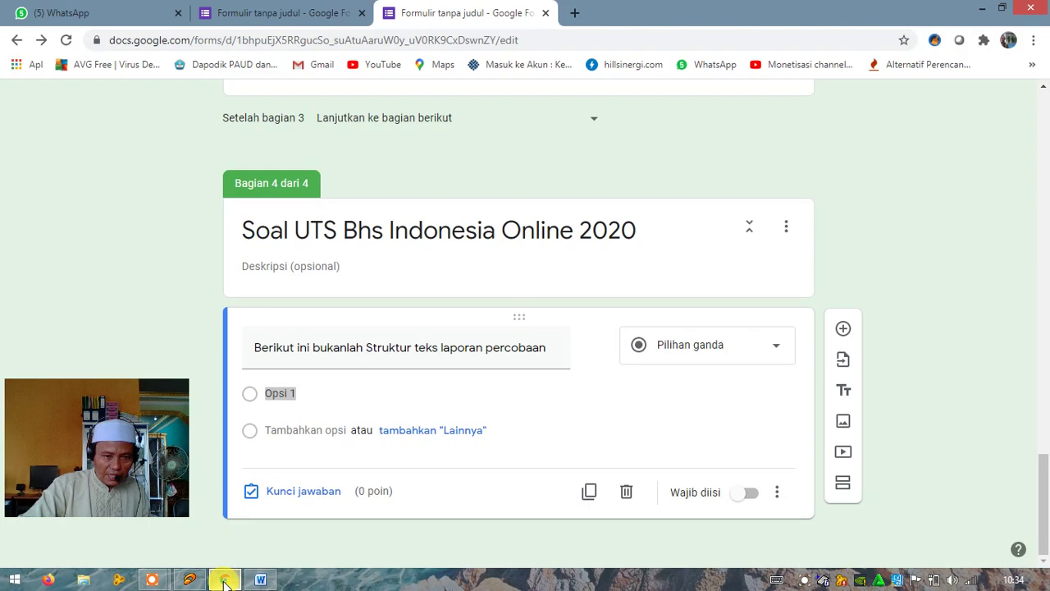
Paste the four answers, Menulis judul through Konsep alur cerita awal sampai akhir percobaan, over Opsi 1
{"action": "left_click", "coordinate": [277, 413]}
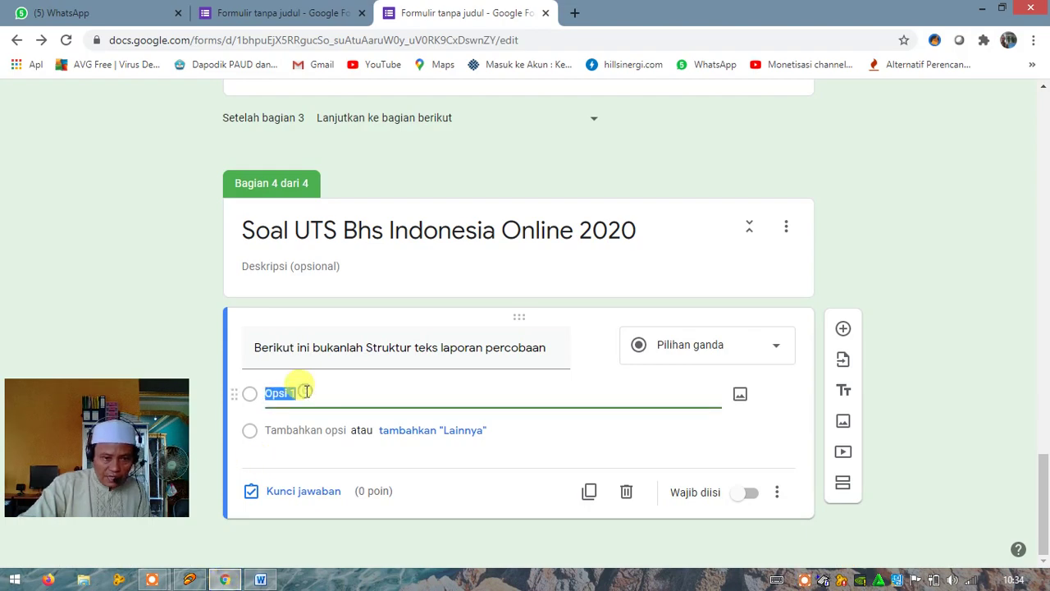
{"action": "left_click", "coordinate": [305, 395]}
{"action": "left_click_drag", "start_coordinate": [307, 397], "coordinate": [265, 394]}
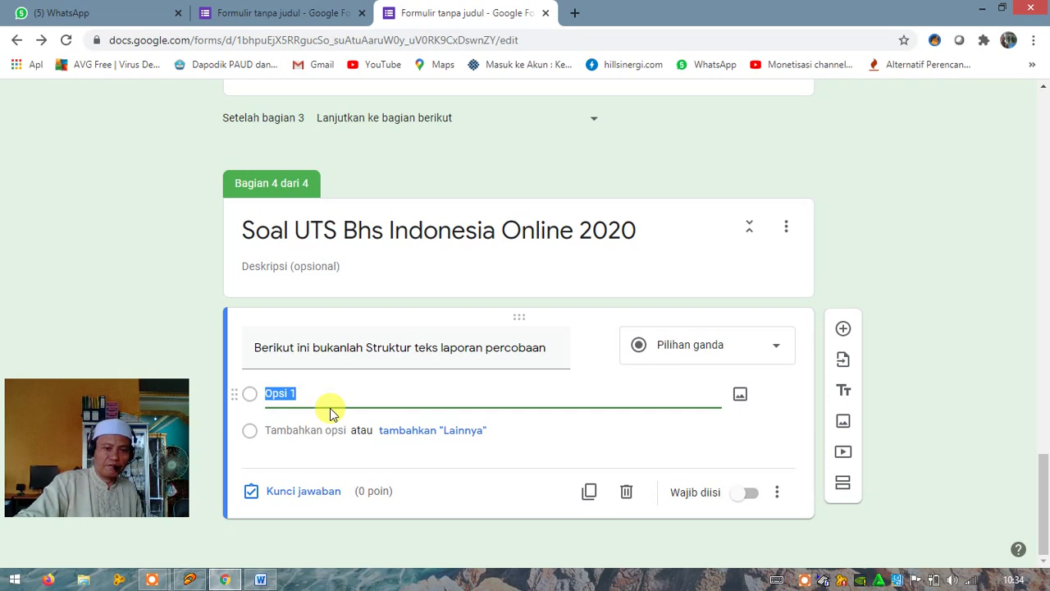
{"action": "key", "text": "ctrl+v"}
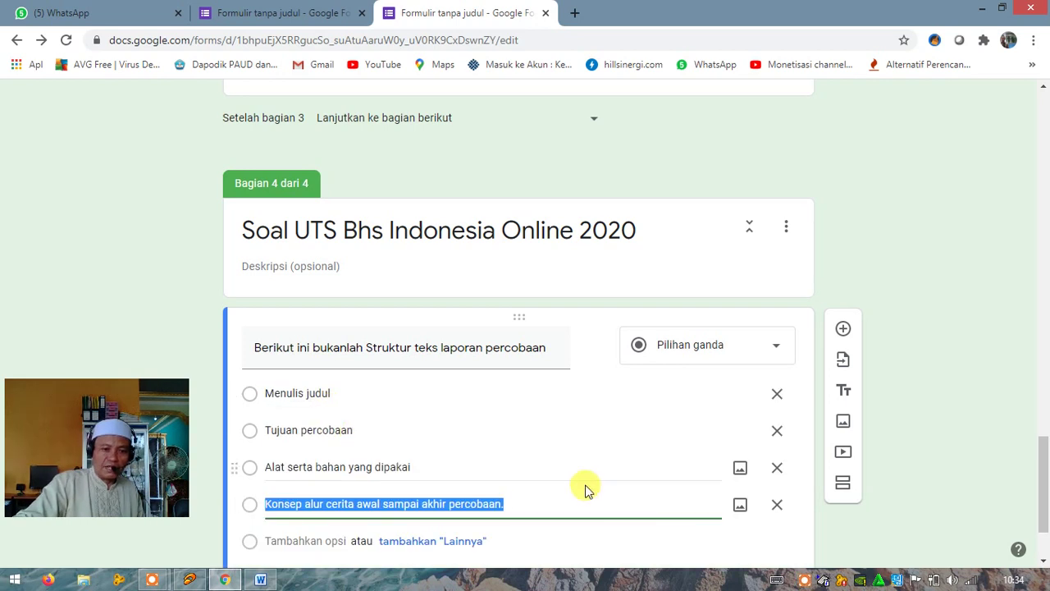
{"action": "scroll", "coordinate": [585, 487], "scroll_direction": "down", "scroll_amount": 1}
{"action": "scroll", "coordinate": [541, 489], "scroll_direction": "down", "scroll_amount": 1}
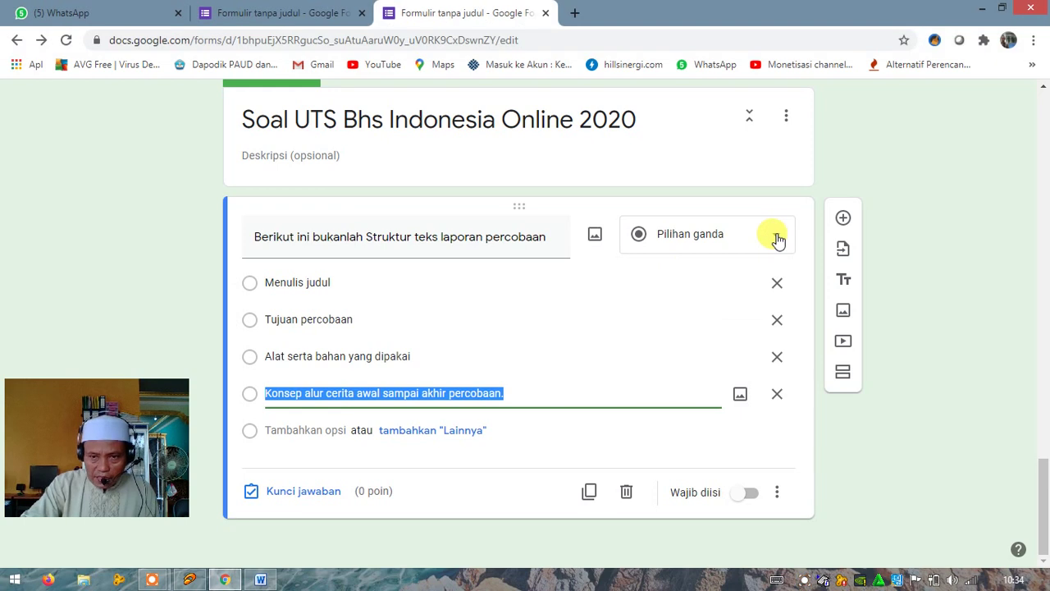
Mark 'Konsep alur cerita awal sampai akhir percobaan' as the correct answer, worth 5 points
{"action": "left_click", "coordinate": [778, 239]}
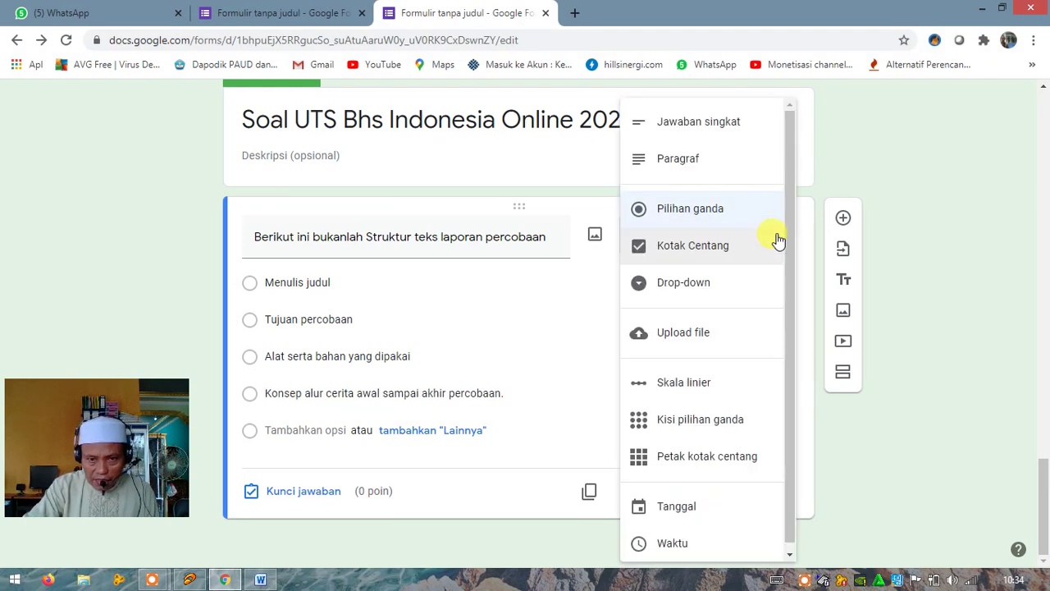
{"action": "left_click", "coordinate": [342, 493]}
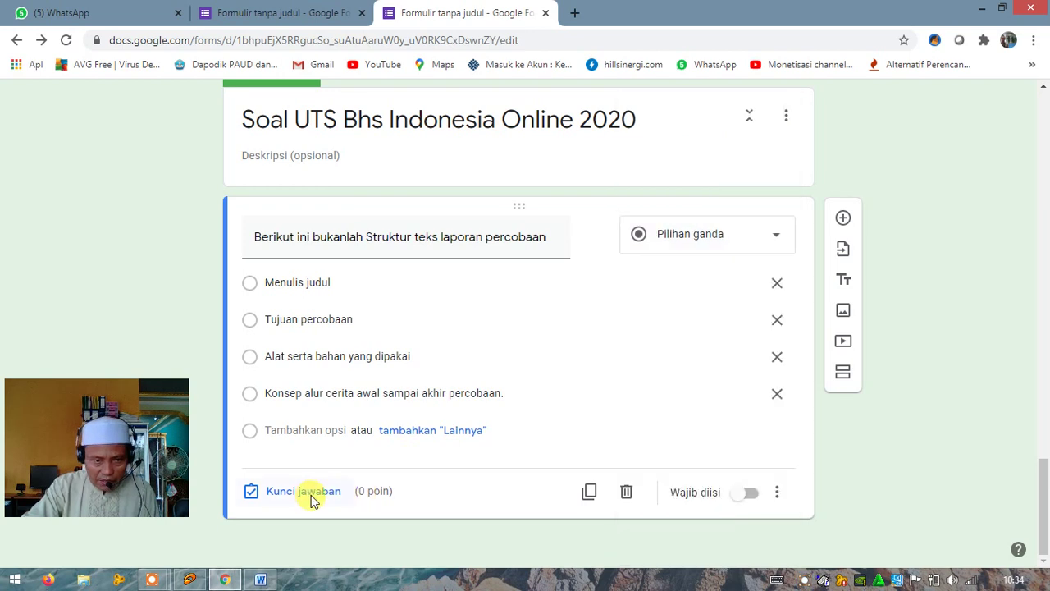
{"action": "left_click", "coordinate": [311, 498]}
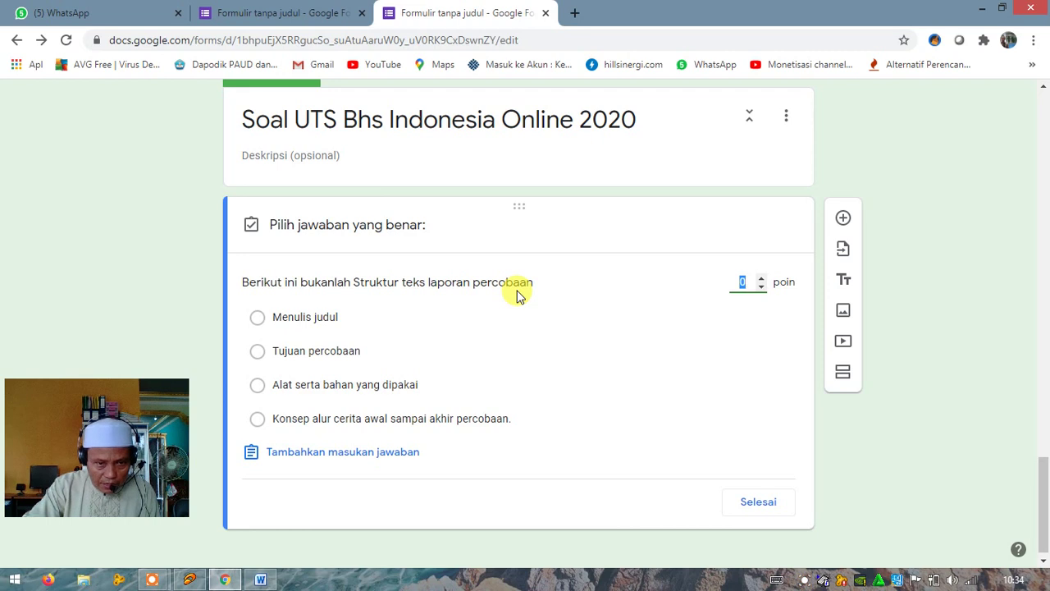
{"action": "left_click", "coordinate": [257, 421]}
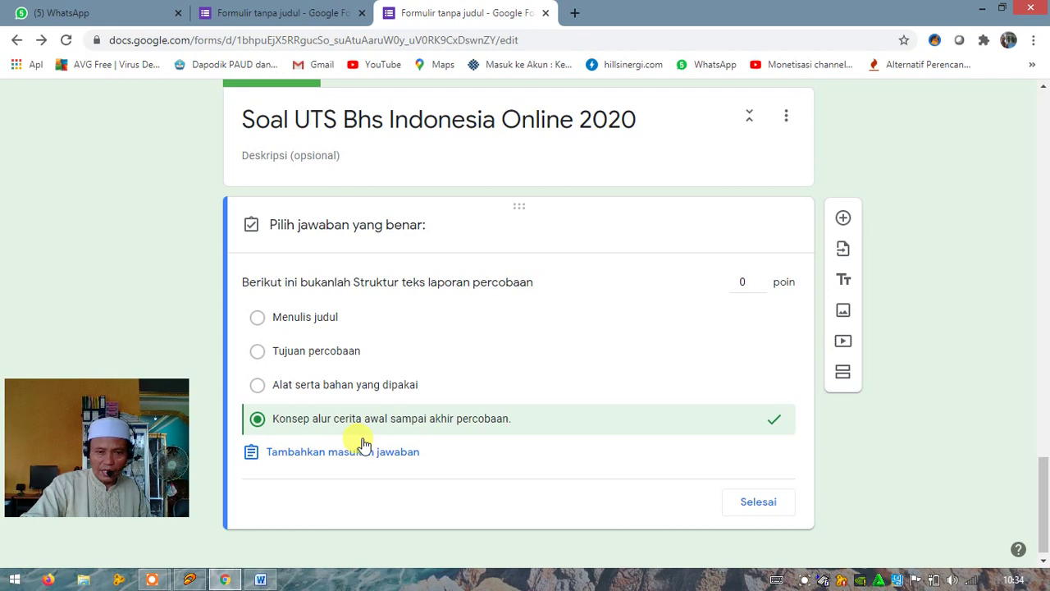
{"action": "left_click", "coordinate": [753, 280]}
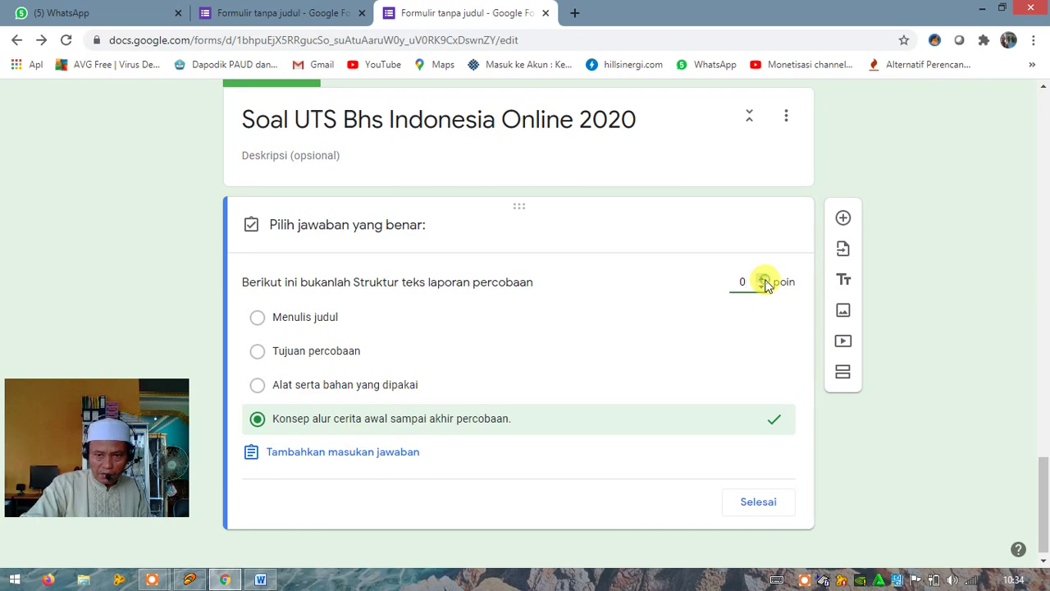
{"action": "left_click", "coordinate": [762, 278]}
{"action": "left_click", "coordinate": [763, 278]}
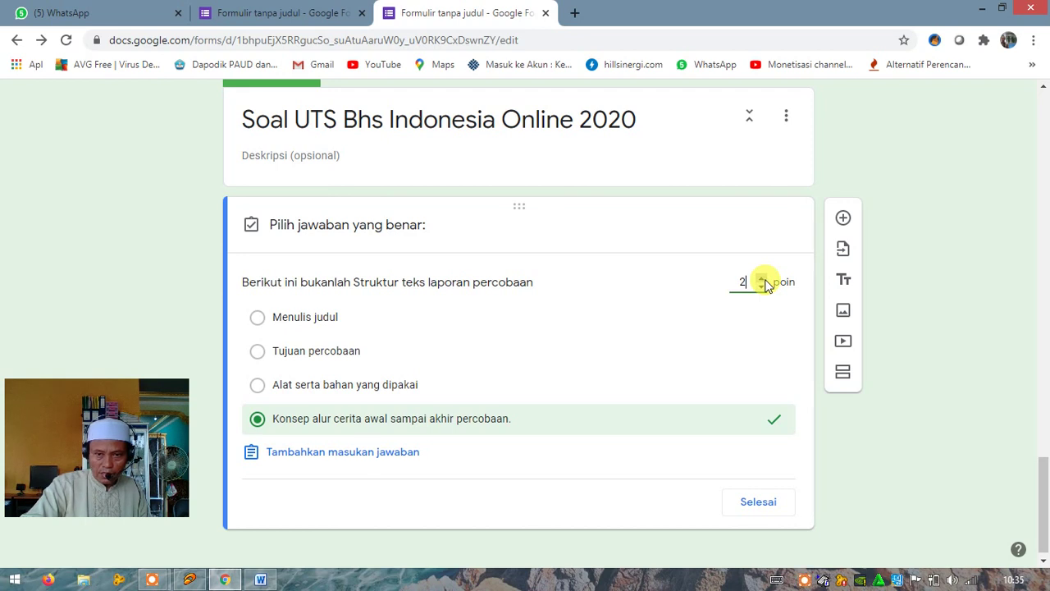
{"action": "left_click", "coordinate": [763, 278]}
{"action": "left_click", "coordinate": [762, 278]}
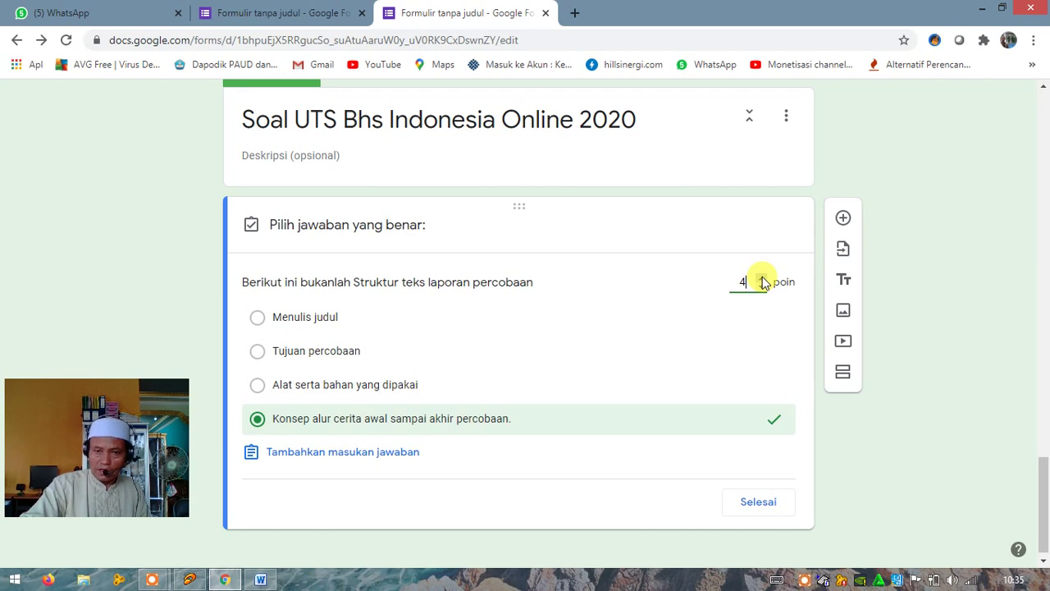
{"action": "left_click", "coordinate": [762, 278]}
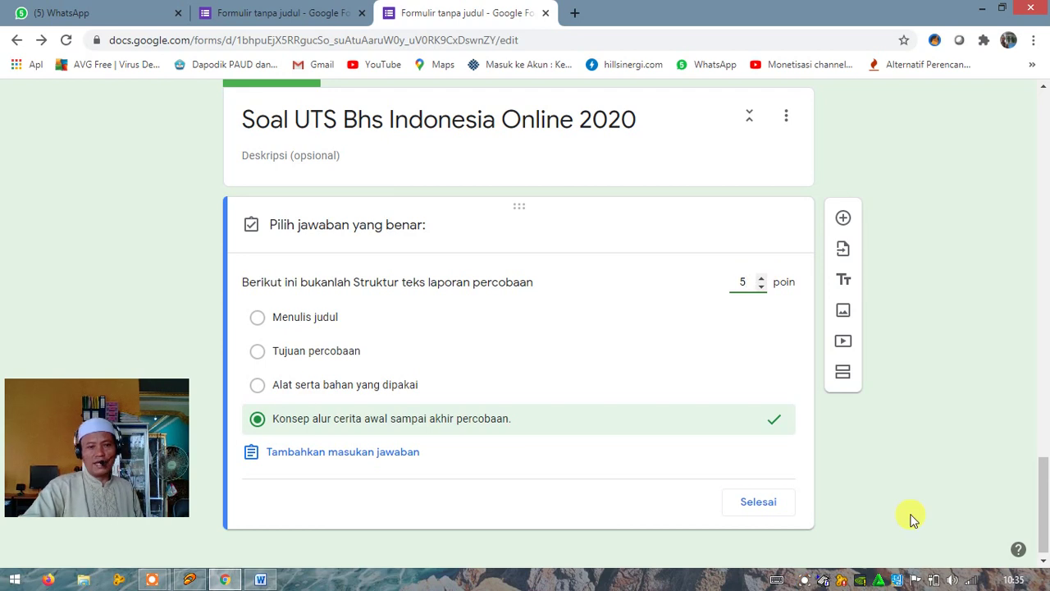
{"action": "left_click", "coordinate": [758, 503]}
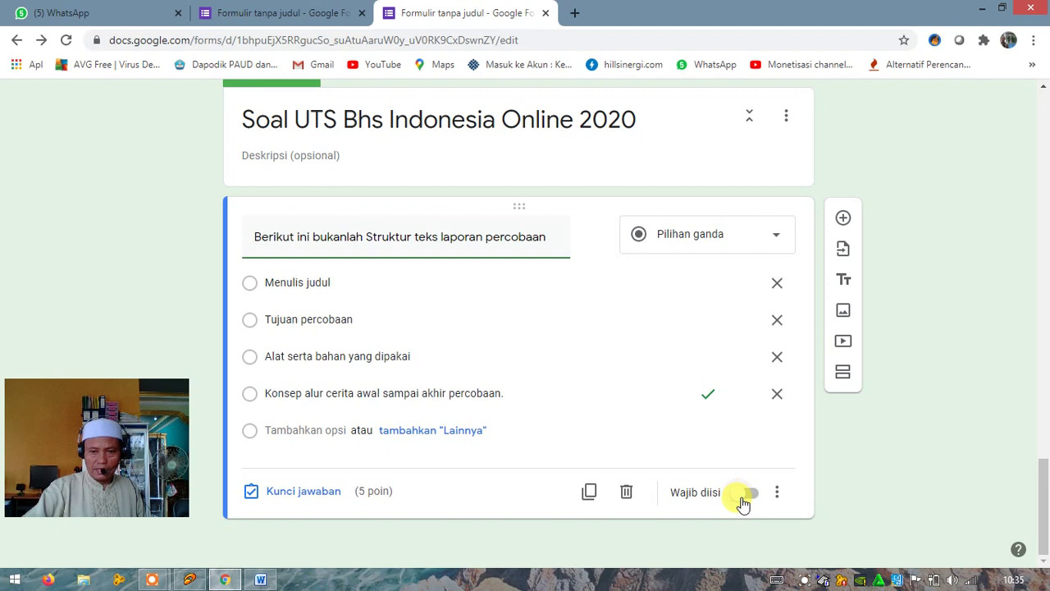
Switch on Wajib diisi and Acak urutan opsi for the first UTS question
{"action": "left_click", "coordinate": [741, 496]}
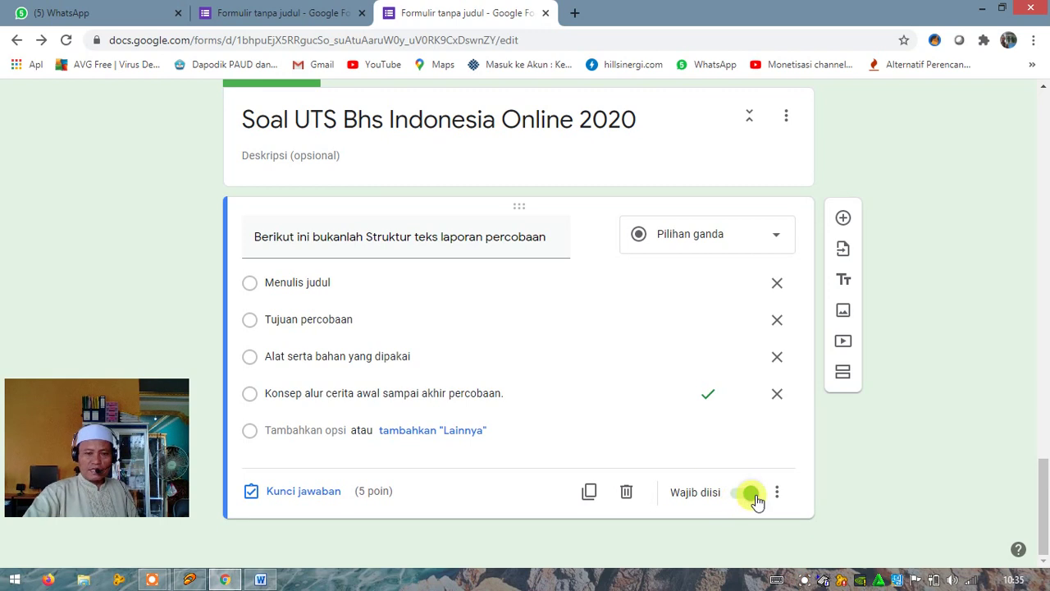
{"action": "left_click", "coordinate": [776, 493]}
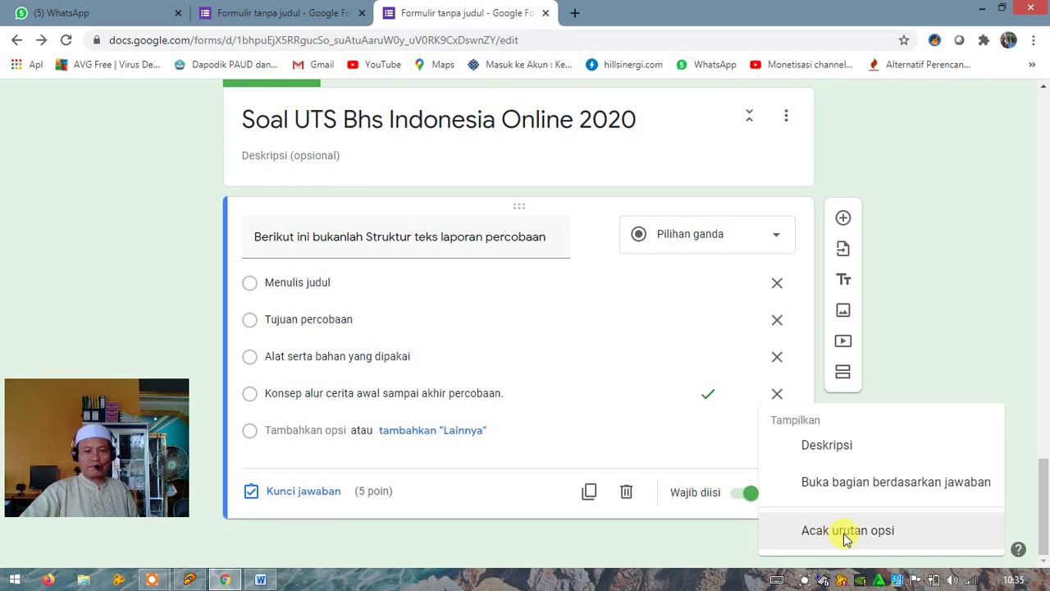
{"action": "left_click", "coordinate": [844, 534]}
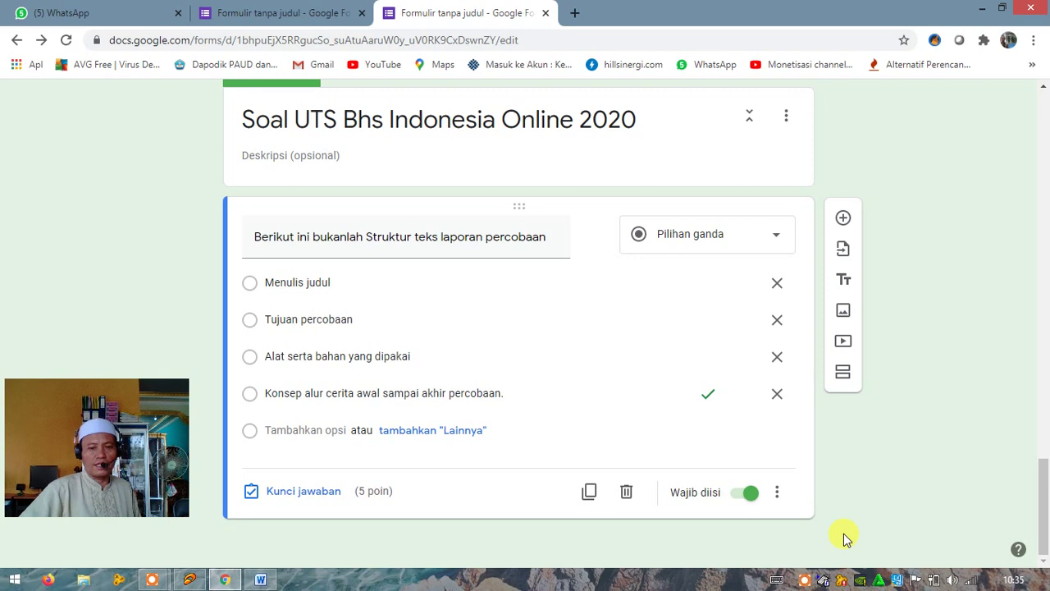
{"action": "left_click", "coordinate": [779, 494]}
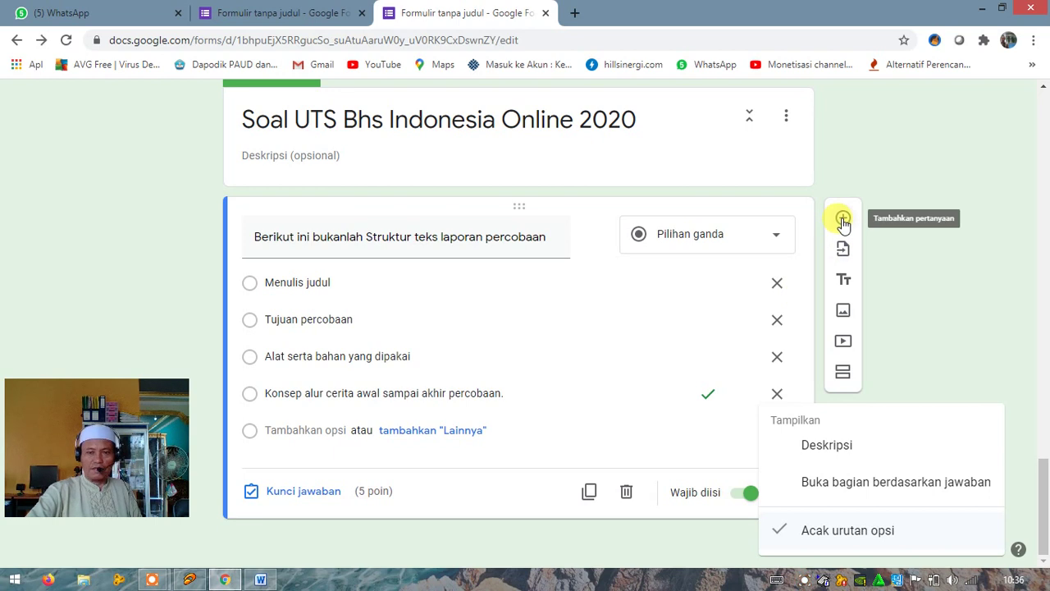
{"action": "left_click", "coordinate": [842, 220]}
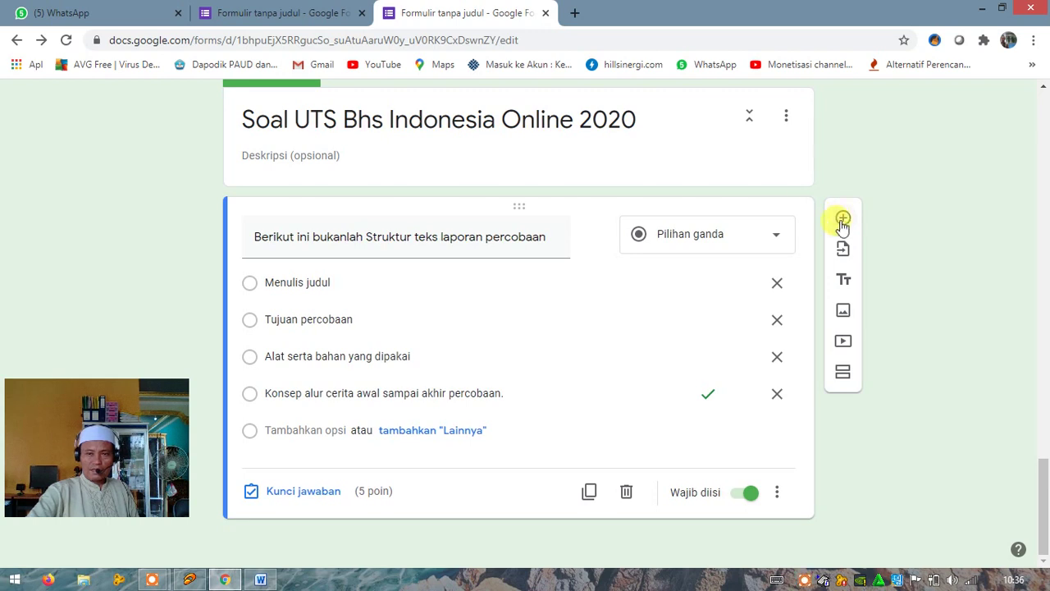
Insert a second empty multiple-choice question with default Opsi 1 into section 4
{"action": "left_click", "coordinate": [844, 222]}
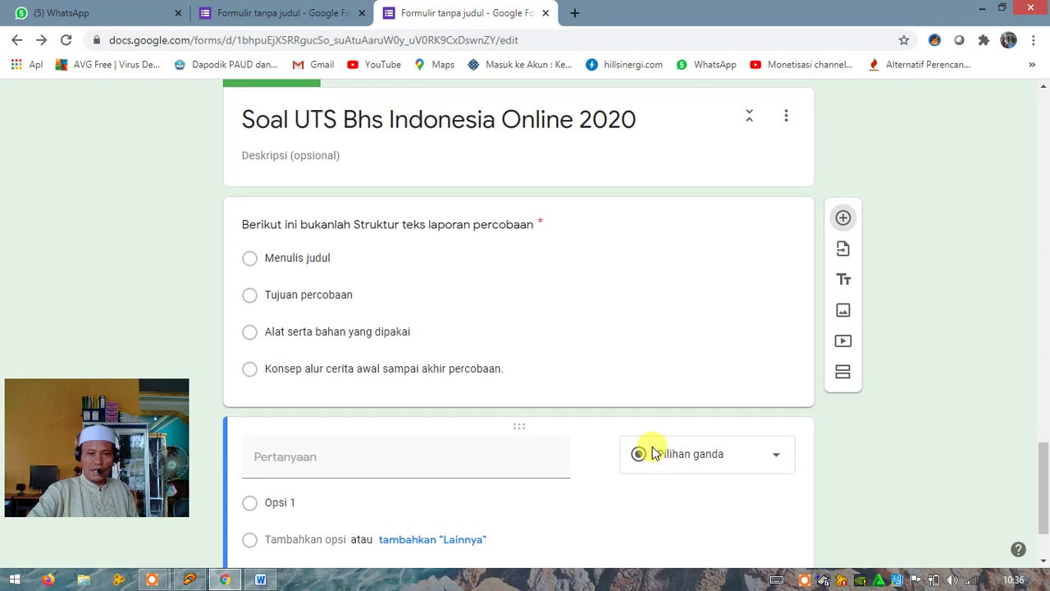
{"action": "scroll", "coordinate": [652, 432], "scroll_direction": "up", "scroll_amount": 3}
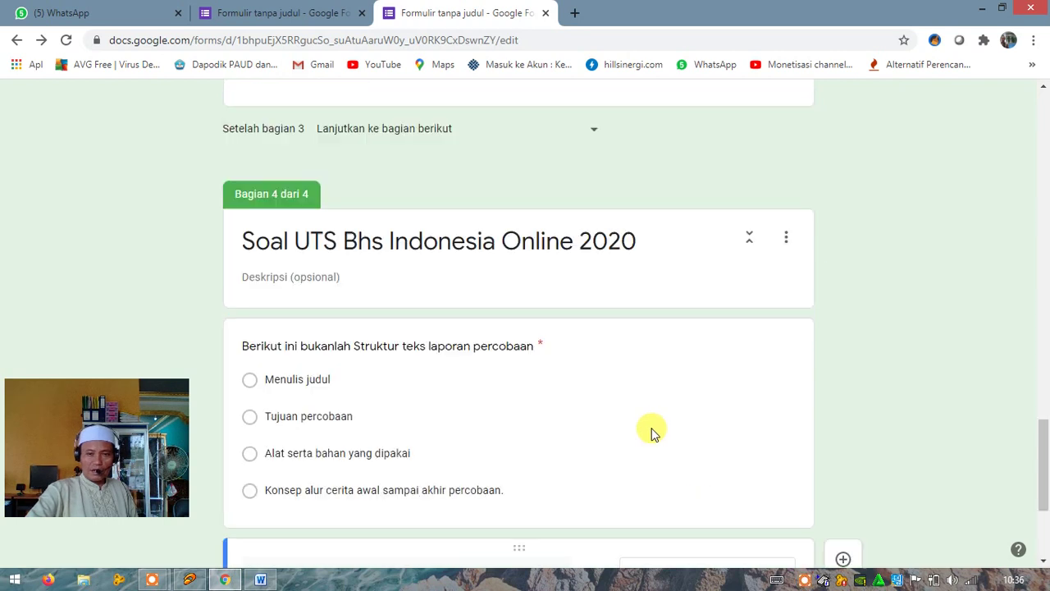
{"action": "scroll", "coordinate": [652, 432], "scroll_direction": "down", "scroll_amount": 3}
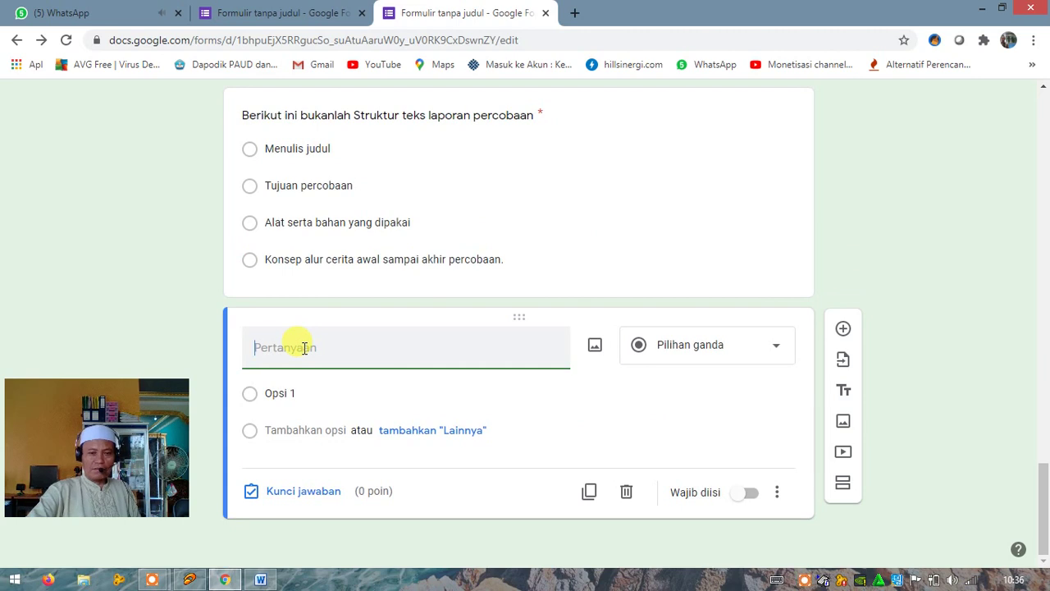
In Word, undo to restore the a.–d. lettering on question 1's options
{"action": "left_click", "coordinate": [260, 580]}
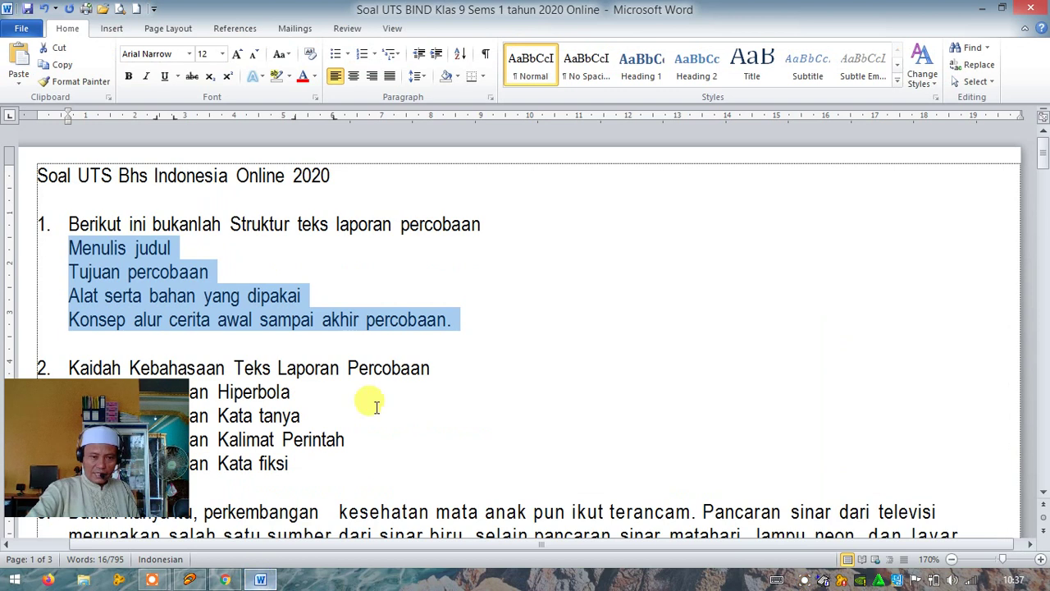
{"action": "left_click", "coordinate": [43, 8]}
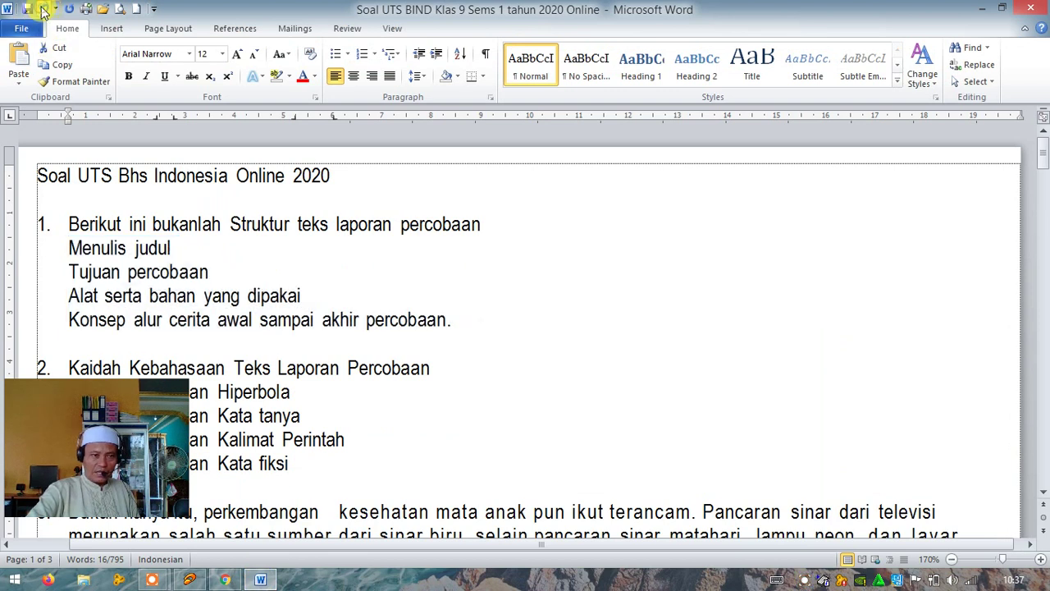
{"action": "scroll", "coordinate": [399, 266], "scroll_direction": "down", "scroll_amount": 2}
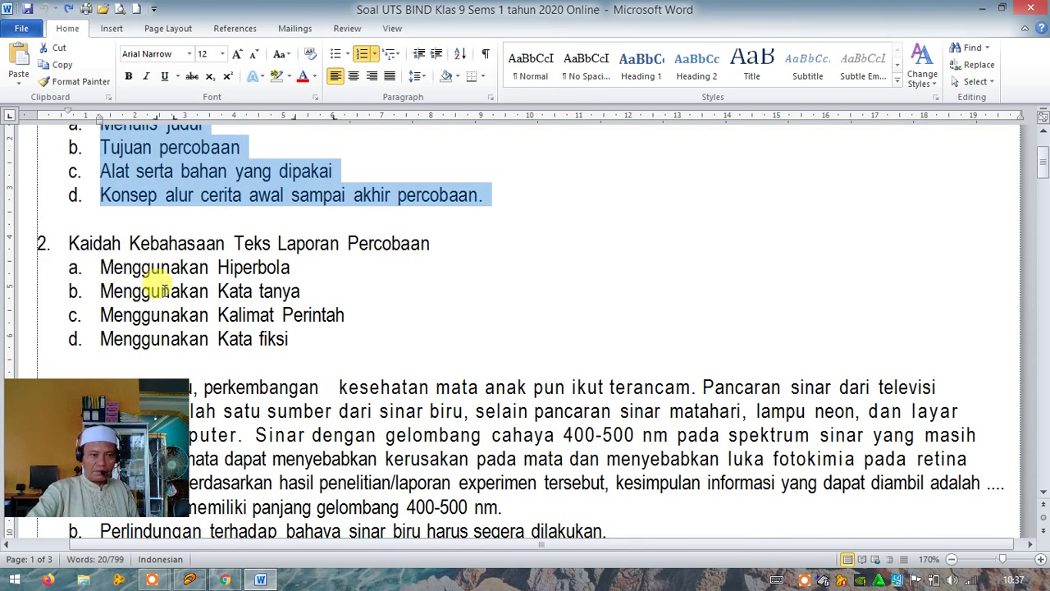
Copy the question 2 heading text from Word and return to the Google Form
{"action": "left_click", "coordinate": [72, 242]}
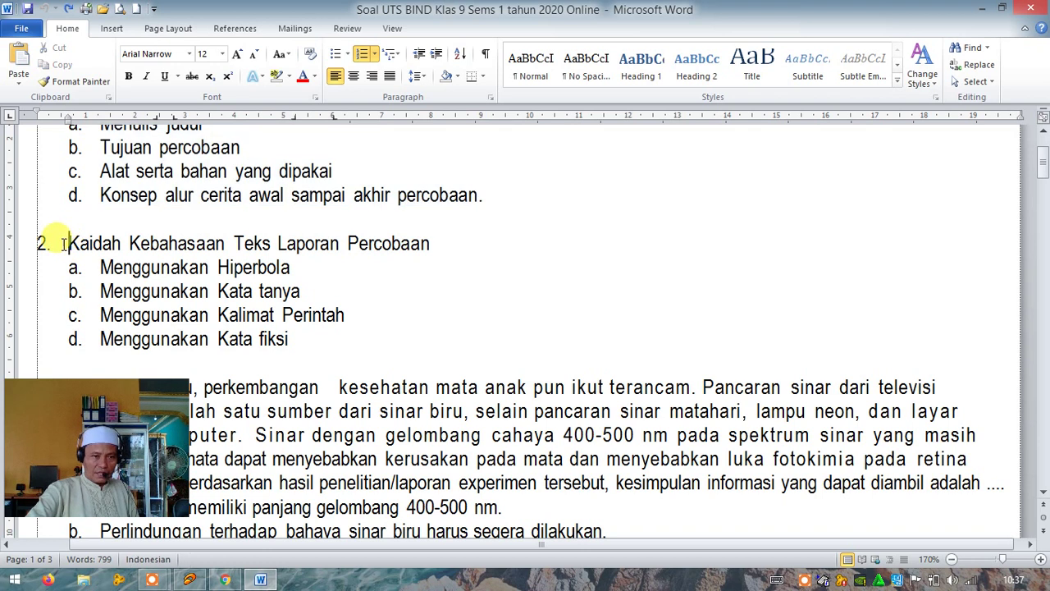
{"action": "left_click_drag", "start_coordinate": [72, 242], "coordinate": [428, 243]}
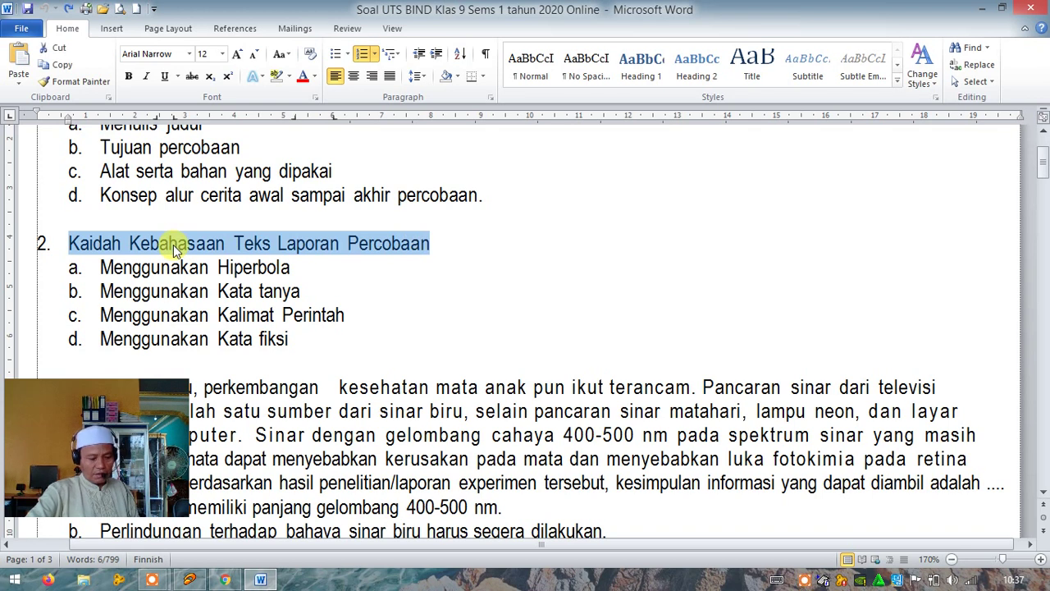
{"action": "left_click", "coordinate": [63, 69]}
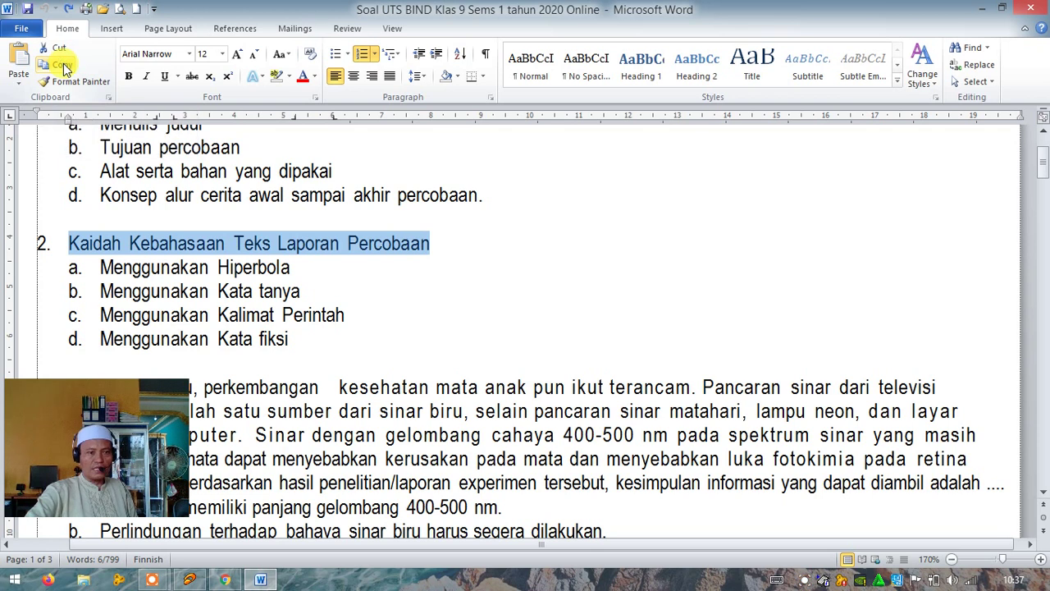
{"action": "left_click", "coordinate": [226, 579]}
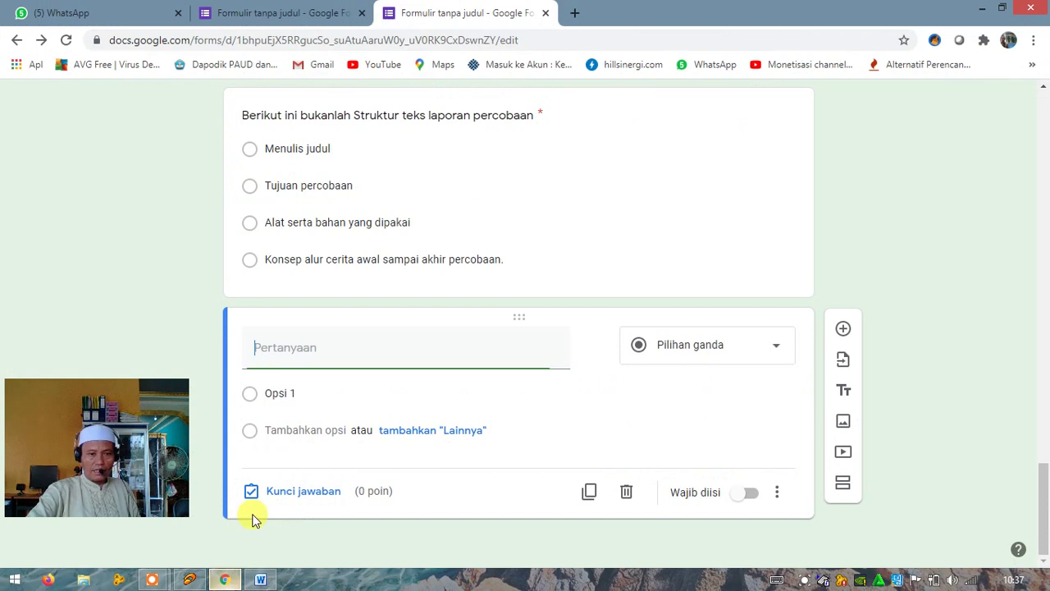
Paste 'Kaidah Kebahasaan Teks Laporan Percobaan' as the question title, deleting its leading '2.'
{"action": "left_click", "coordinate": [267, 353]}
{"action": "right_click", "coordinate": [261, 351]}
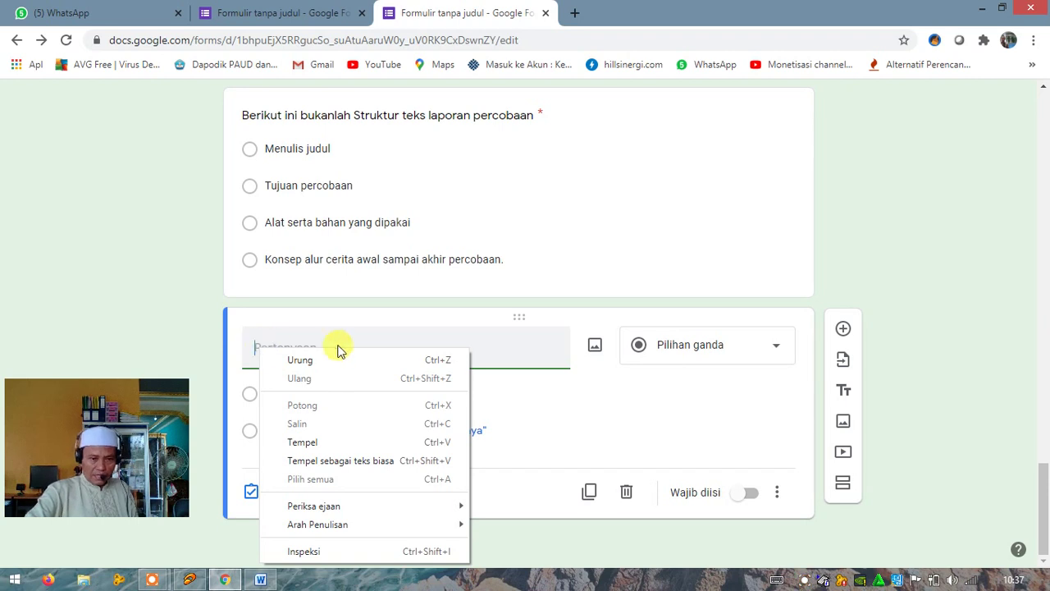
{"action": "left_click", "coordinate": [334, 445]}
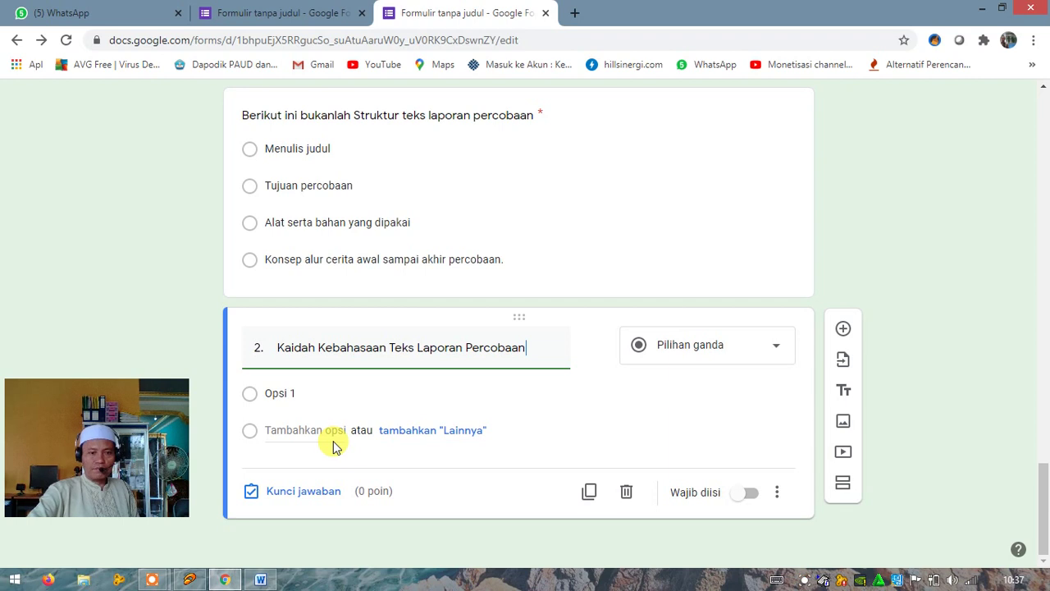
{"action": "left_click", "coordinate": [277, 348]}
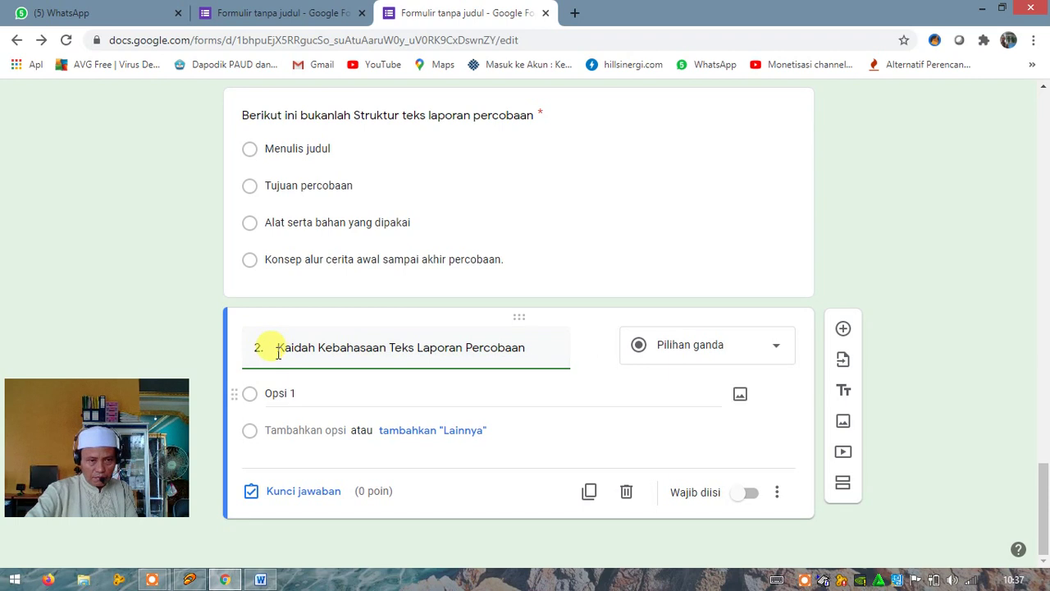
{"action": "key", "text": "BackSpace"}
{"action": "key", "text": "BackSpace"}
{"action": "key", "text": "BackSpace"}
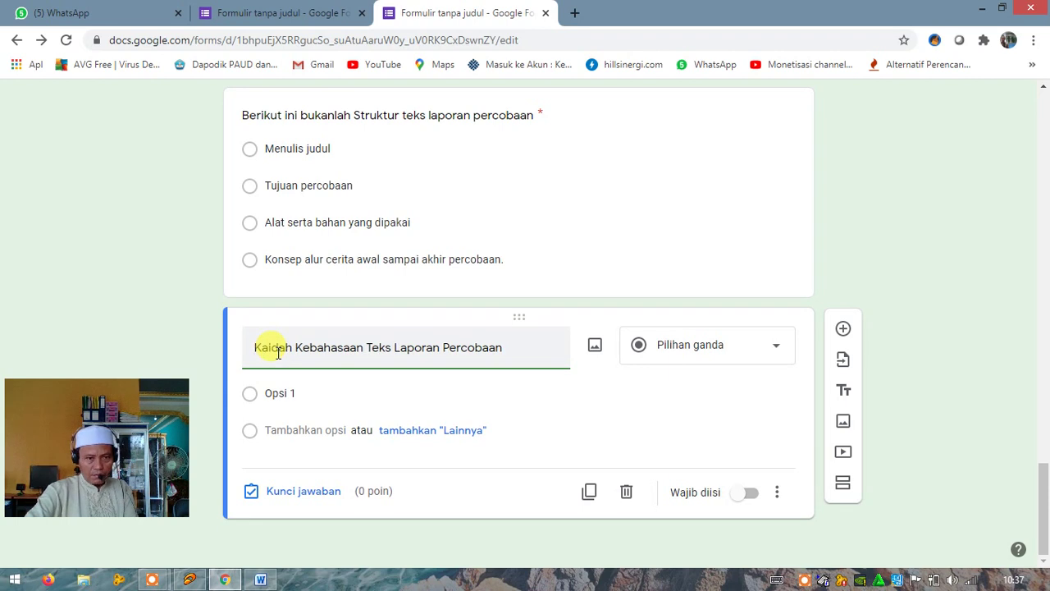
{"action": "left_click", "coordinate": [278, 393]}
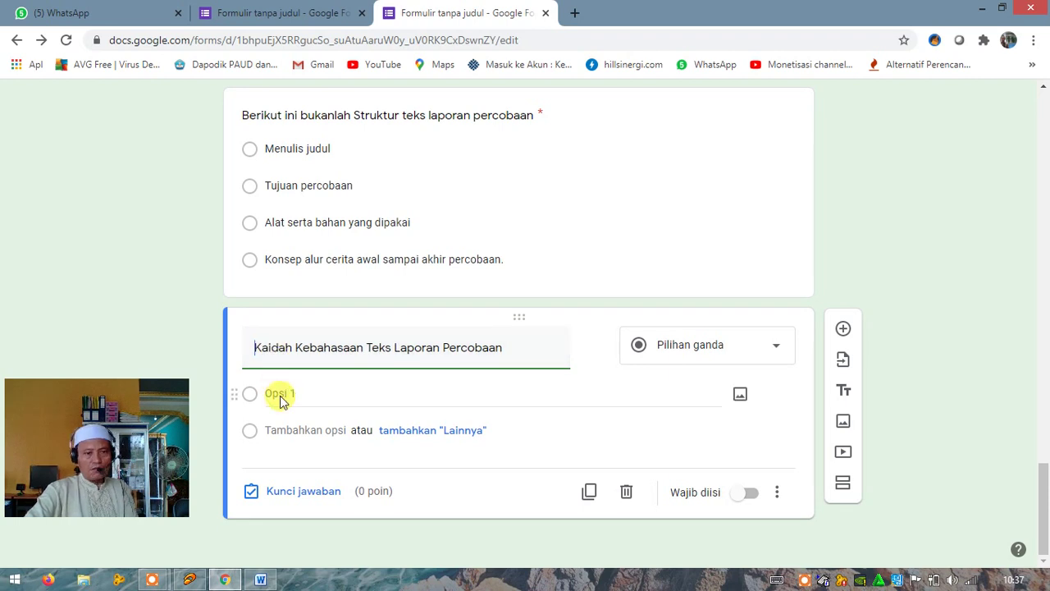
Remove the a.–d. numbering from question 2's four option lines in Word and copy them
{"action": "left_click", "coordinate": [262, 579]}
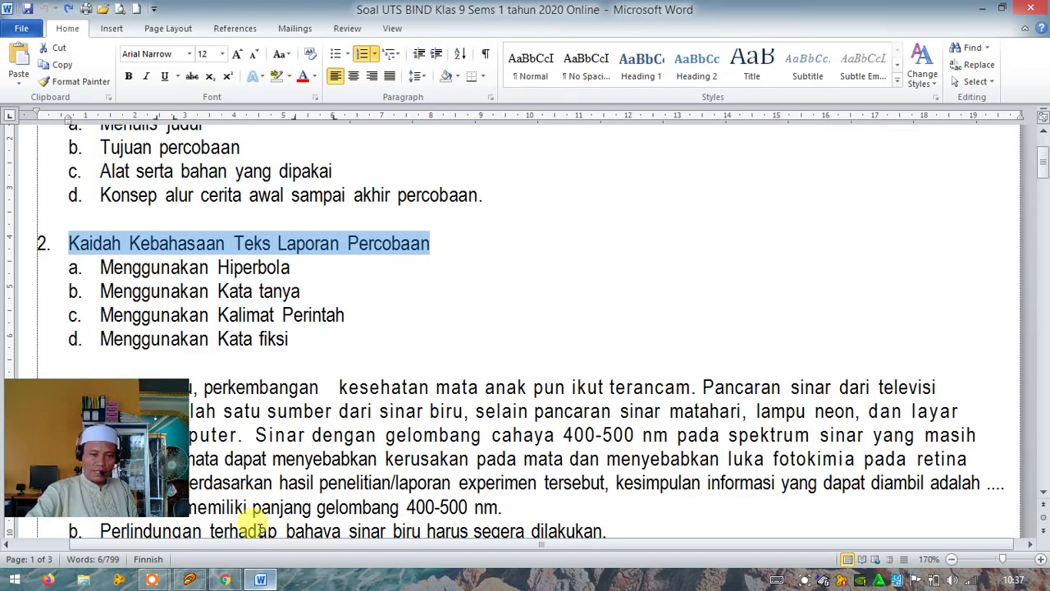
{"action": "left_click_drag", "start_coordinate": [20, 274], "coordinate": [25, 338]}
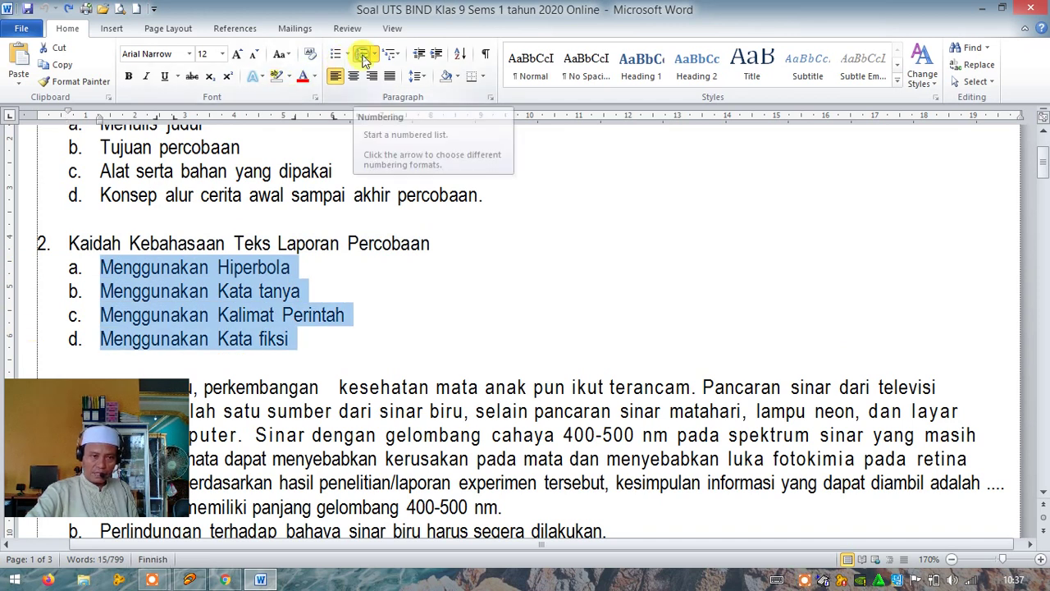
{"action": "left_click", "coordinate": [363, 56]}
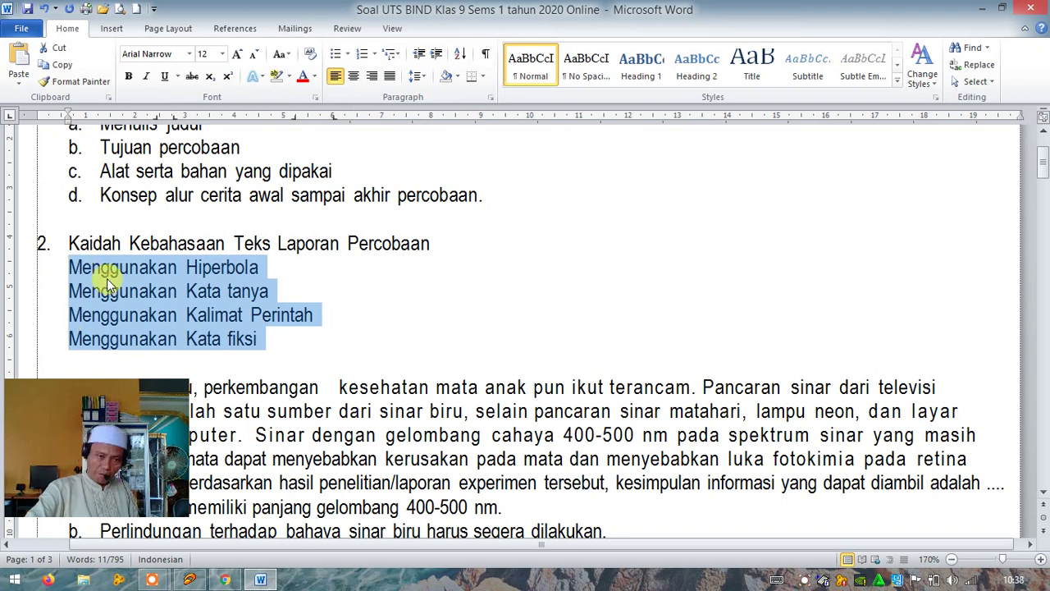
{"action": "left_click", "coordinate": [61, 67]}
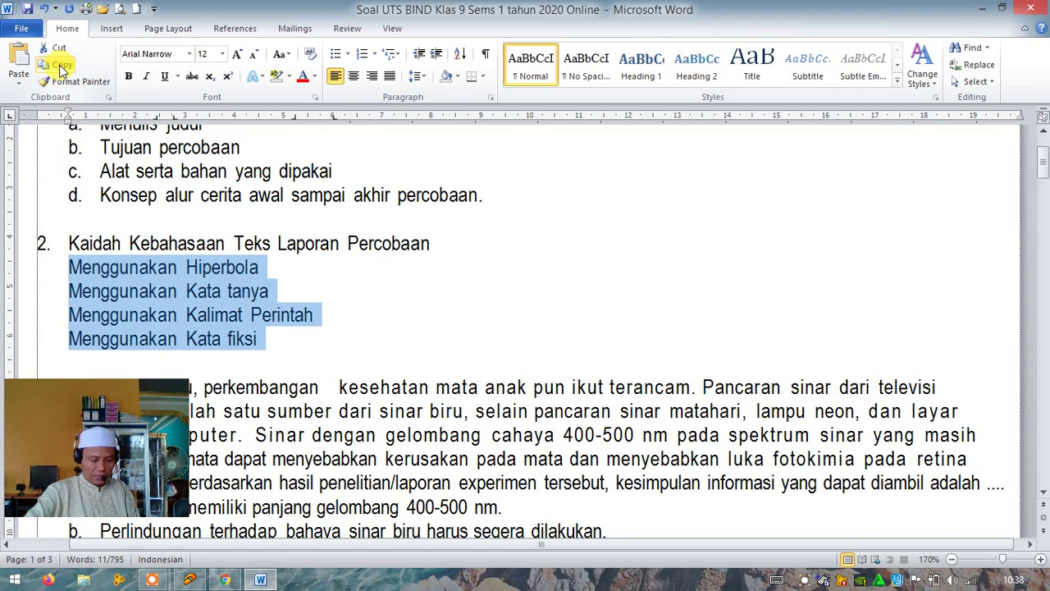
{"action": "right_click", "coordinate": [143, 318]}
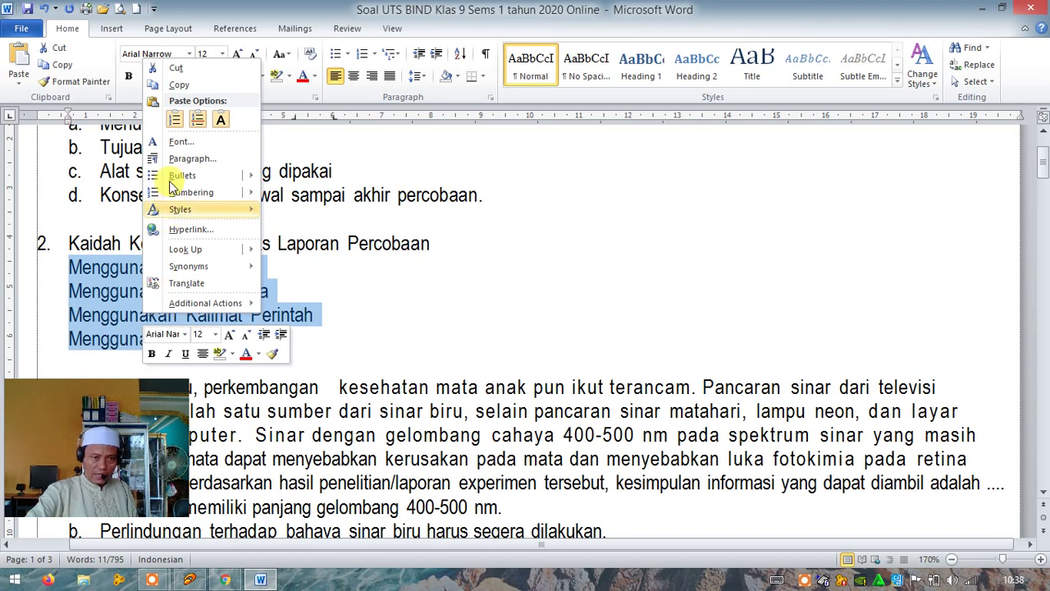
{"action": "mouse_move", "coordinate": [190, 215]}
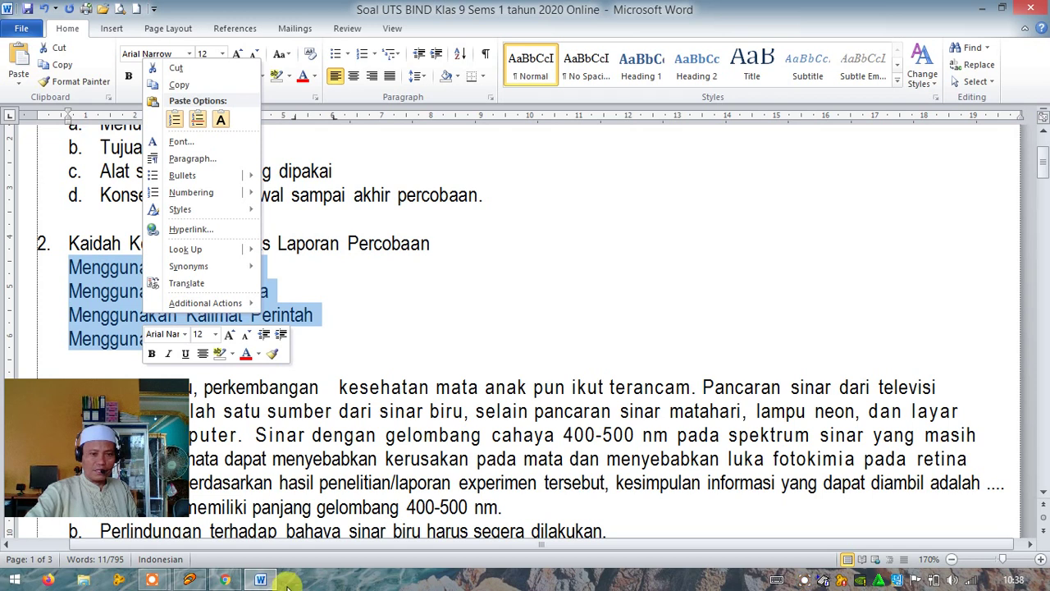
{"action": "left_click", "coordinate": [223, 583]}
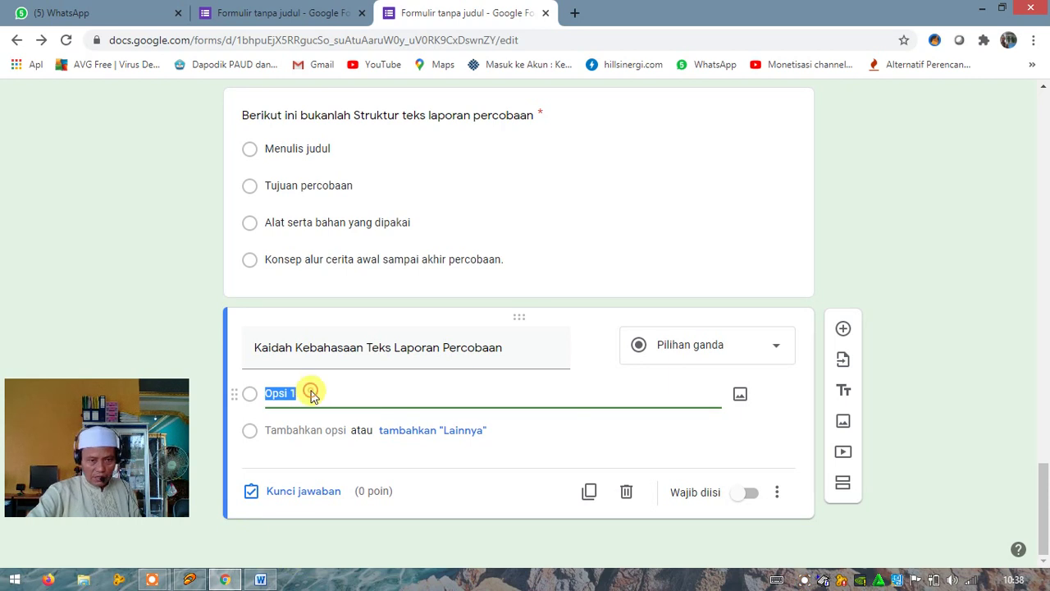
Paste the four options, 'Menggunakan Hiperbola' through 'Menggunakan Kata fiksi', over Opsi 1
{"action": "right_click", "coordinate": [312, 392]}
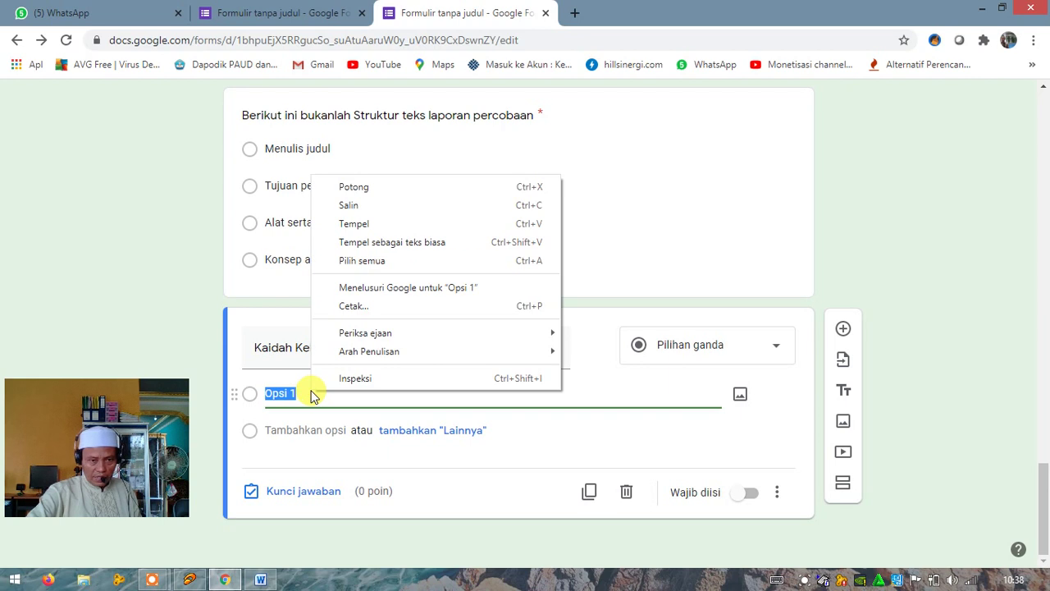
{"action": "left_click", "coordinate": [365, 223]}
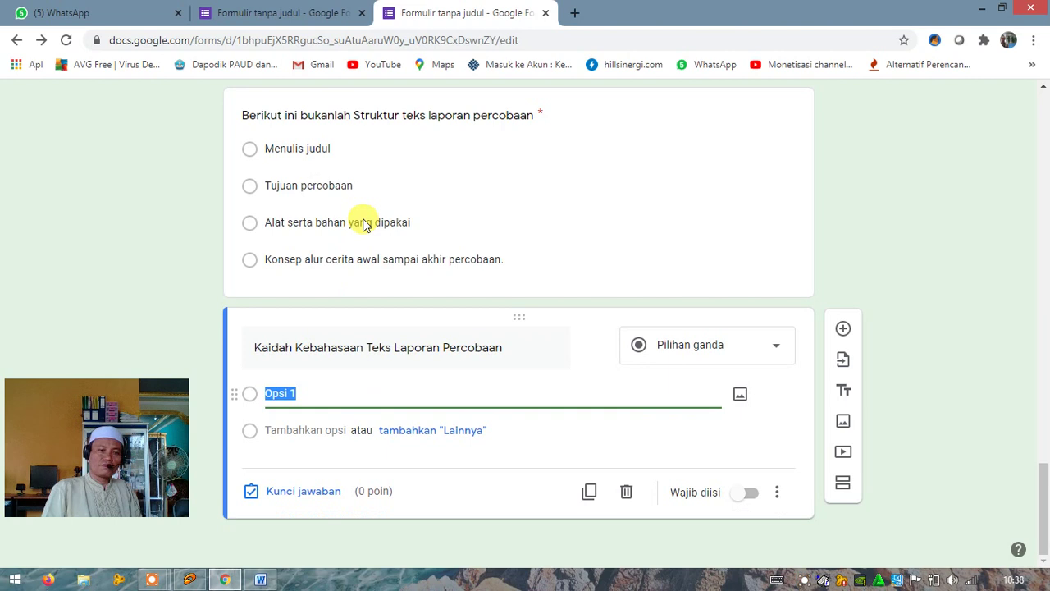
{"action": "key", "text": "ctrl+v"}
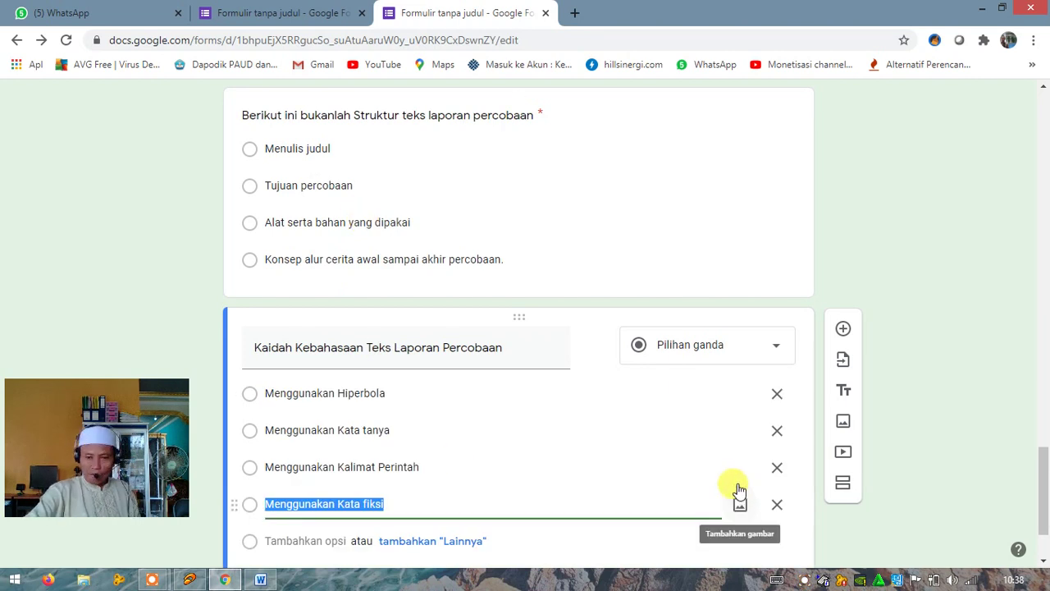
{"action": "scroll", "coordinate": [669, 445], "scroll_direction": "down", "scroll_amount": 1}
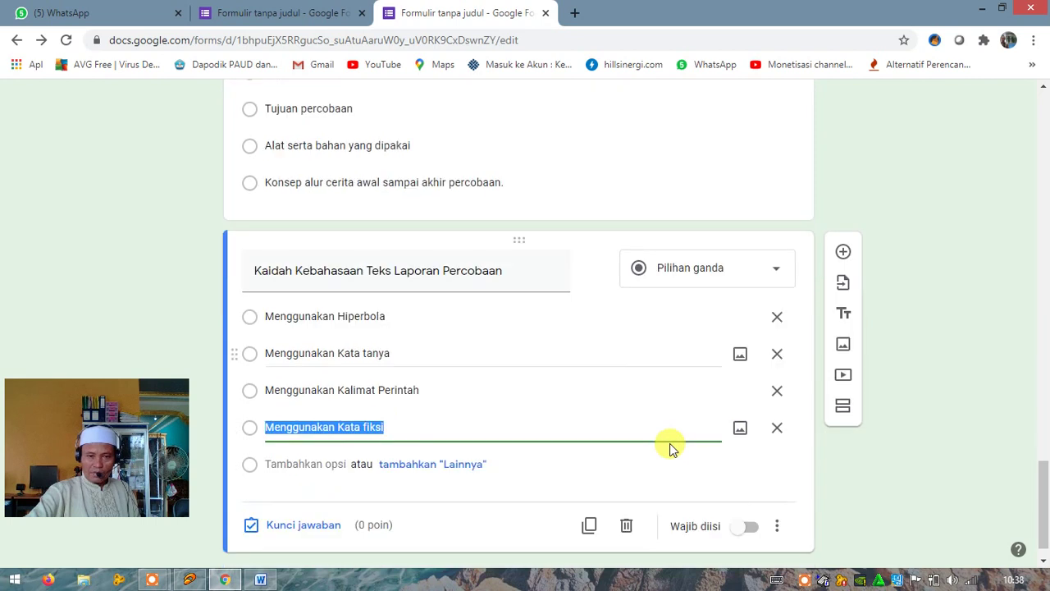
{"action": "scroll", "coordinate": [669, 447], "scroll_direction": "down", "scroll_amount": 1}
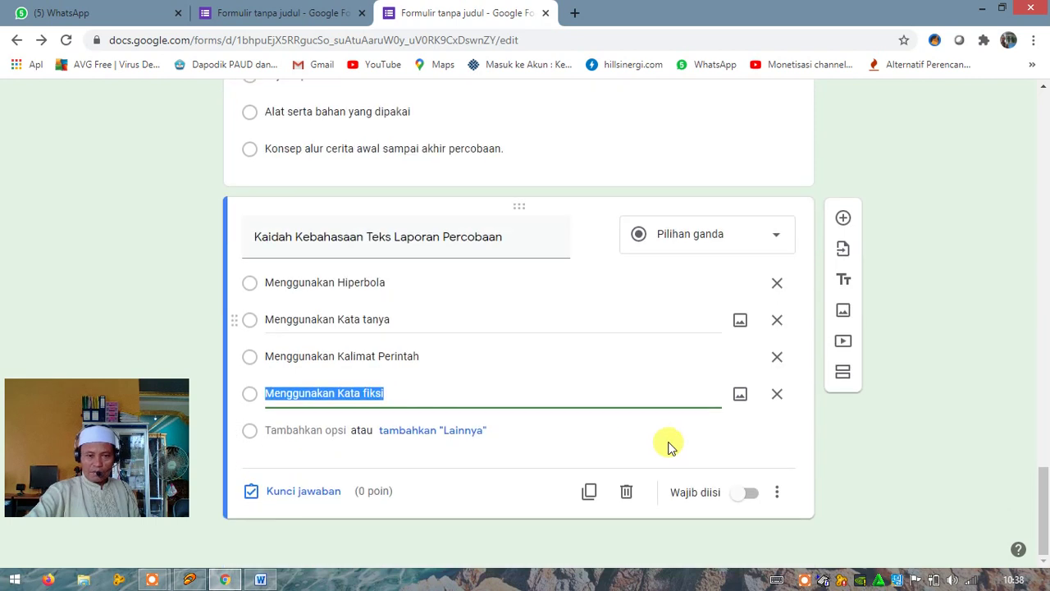
Set the answer key to Menggunakan Kata fiksi, worth 4 points
{"action": "left_click", "coordinate": [304, 492]}
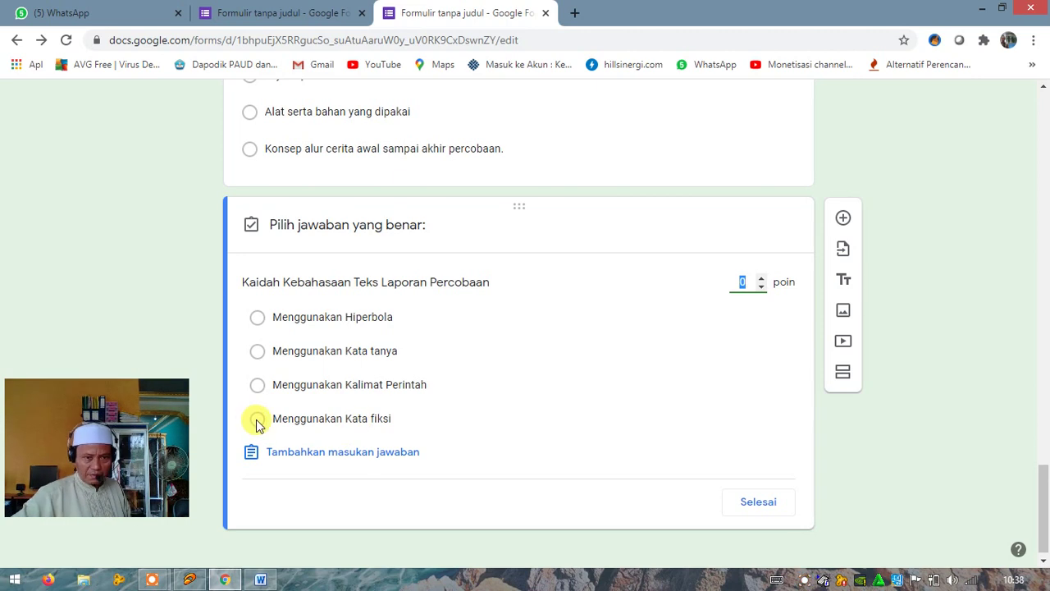
{"action": "left_click", "coordinate": [257, 420]}
{"action": "left_click", "coordinate": [257, 420]}
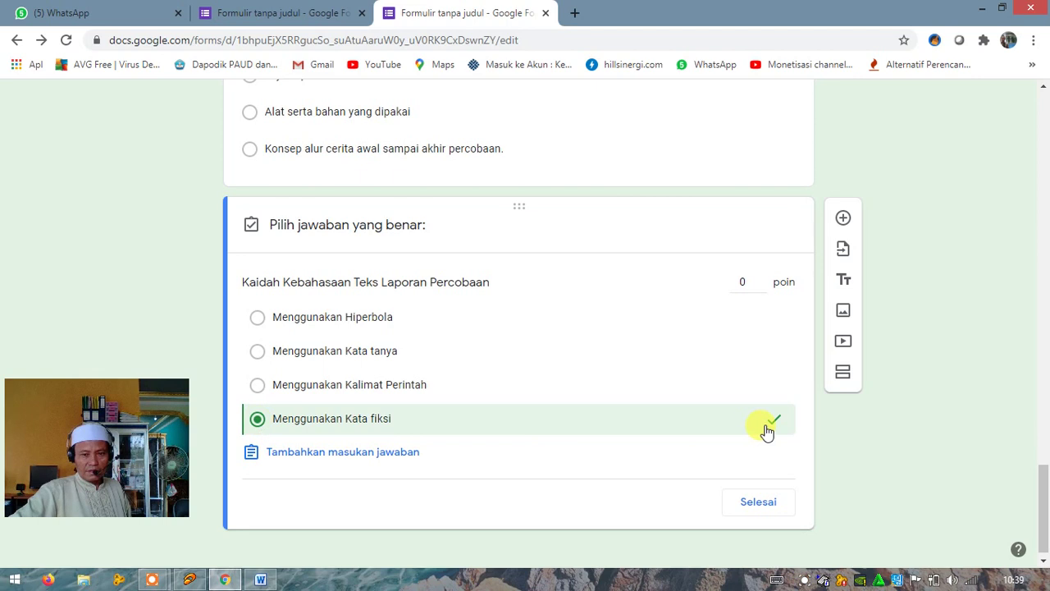
{"action": "left_click", "coordinate": [761, 279]}
{"action": "left_click", "coordinate": [763, 279]}
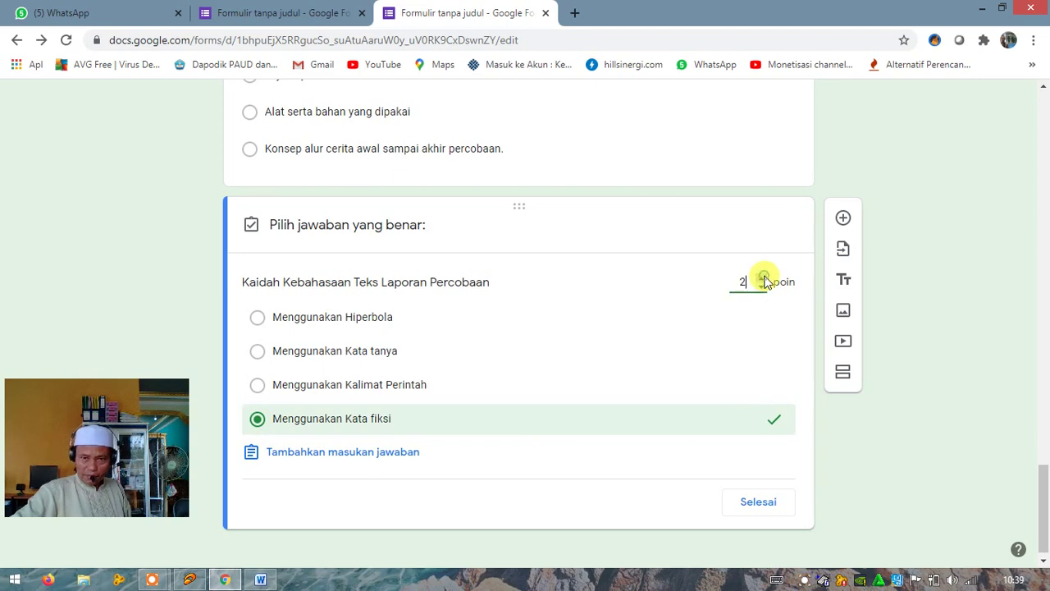
{"action": "left_click", "coordinate": [762, 278]}
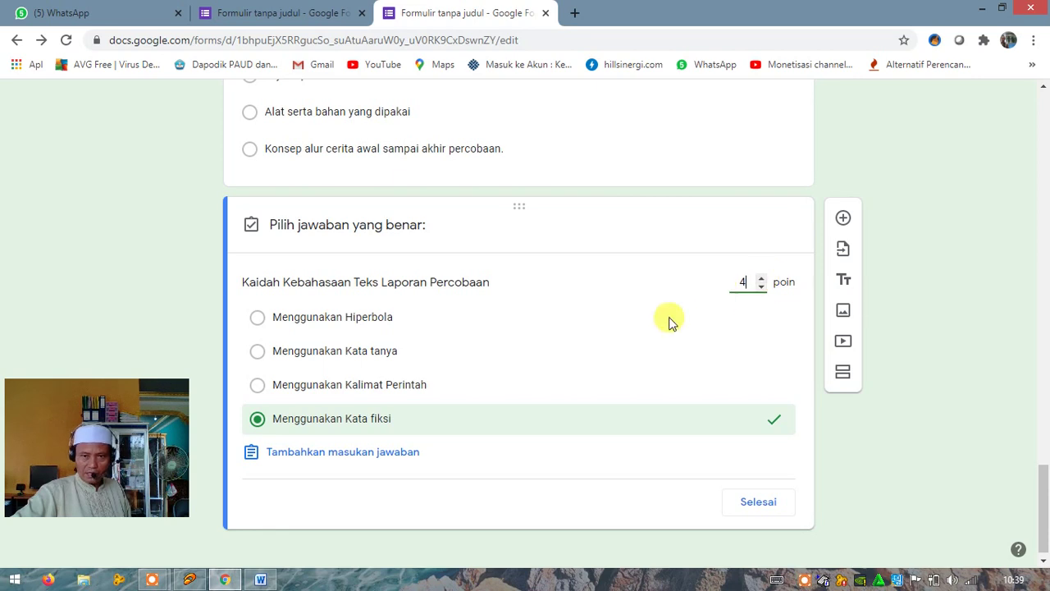
{"action": "left_click", "coordinate": [753, 504]}
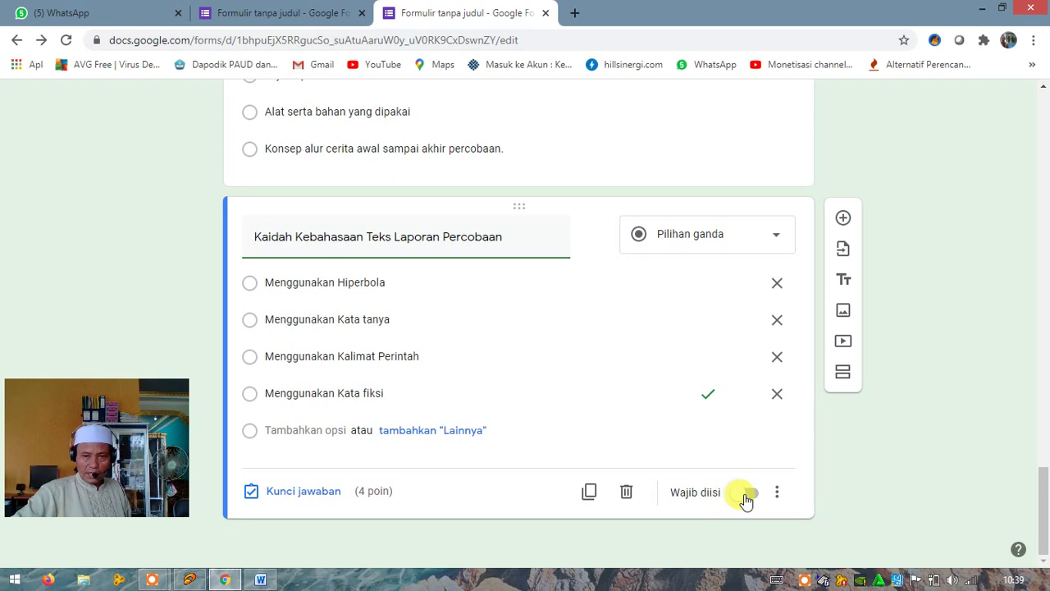
Make the question required with shuffled option order, and add a new blank question
{"action": "left_click", "coordinate": [746, 496]}
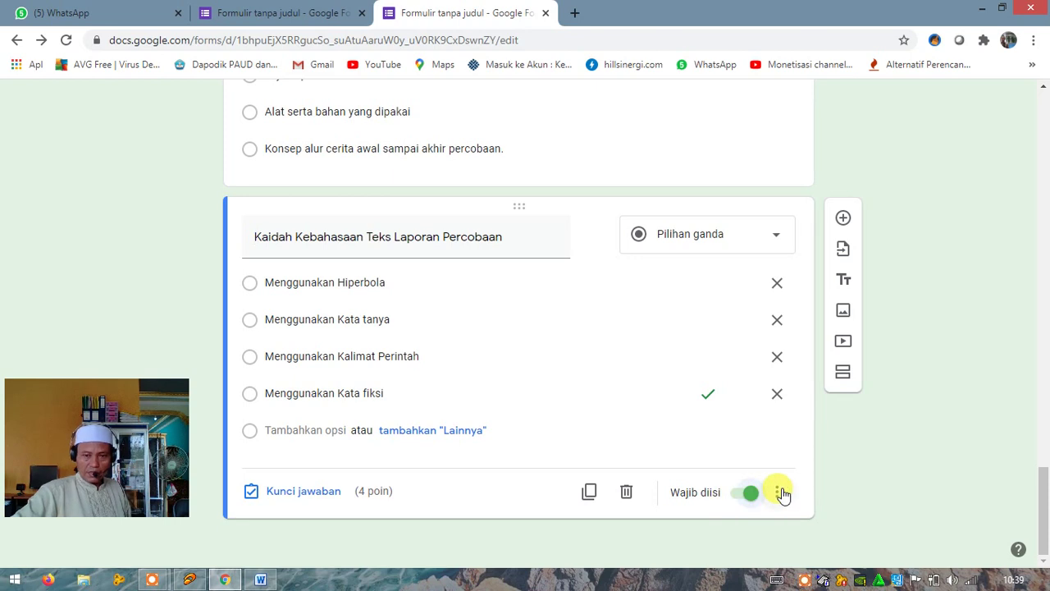
{"action": "left_click", "coordinate": [779, 492]}
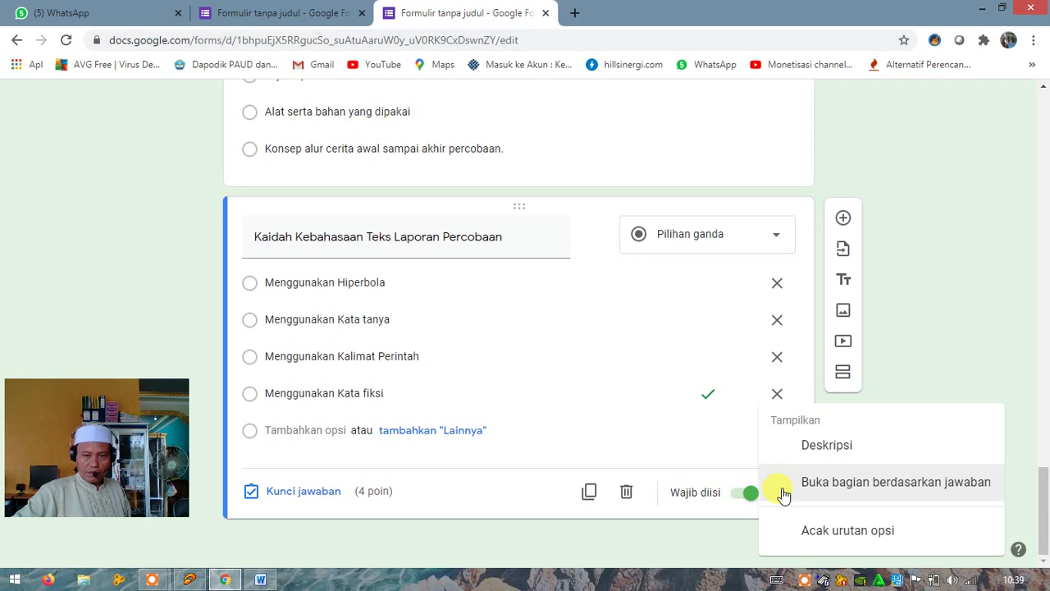
{"action": "left_click", "coordinate": [804, 532]}
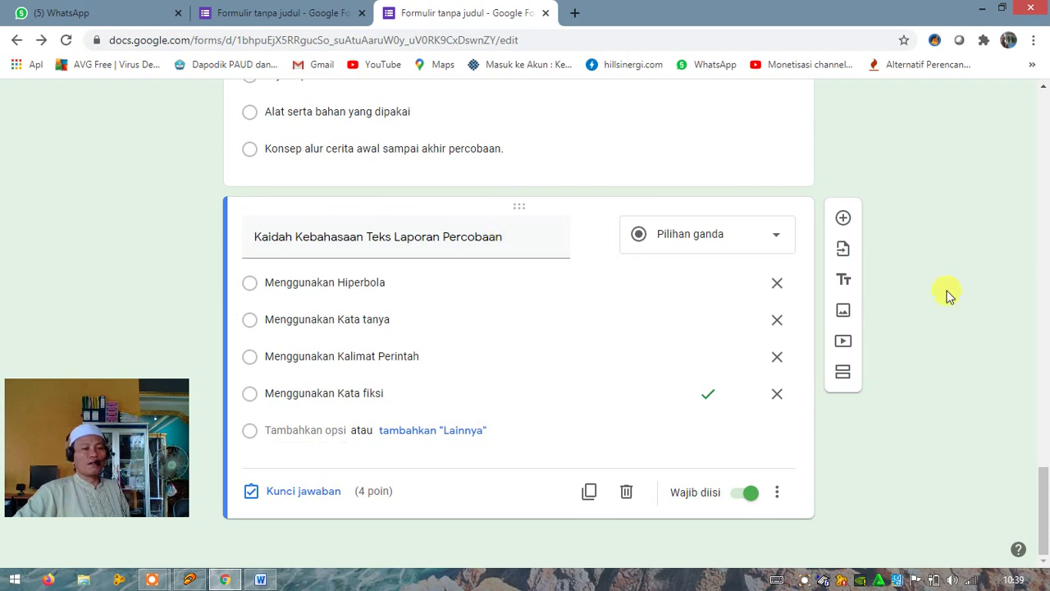
{"action": "left_click", "coordinate": [843, 222]}
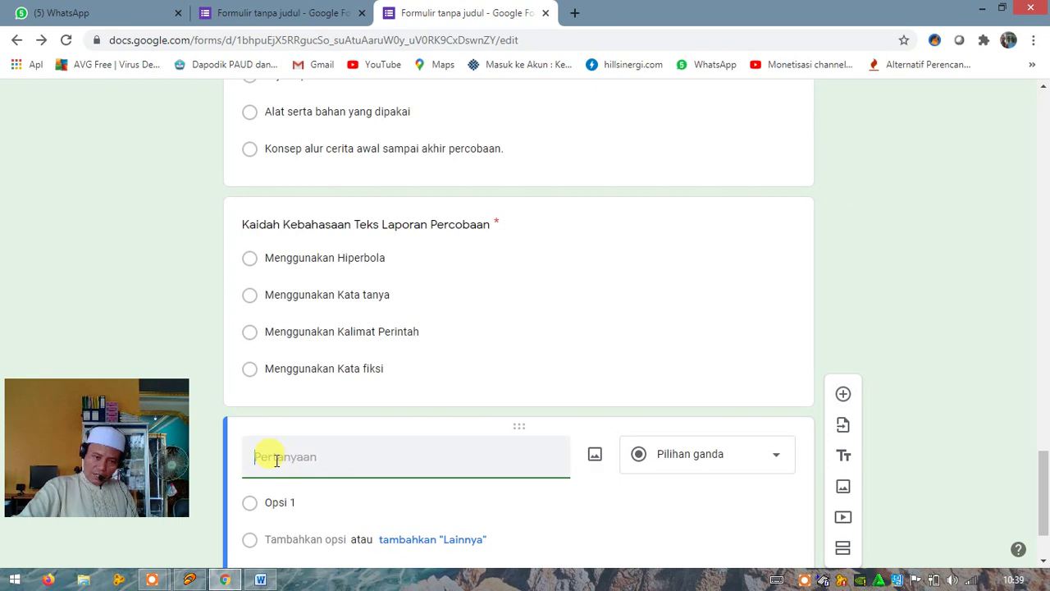
In Word, undo to restore the a.–d. lettering on question 2's answers
{"action": "left_click", "coordinate": [261, 579]}
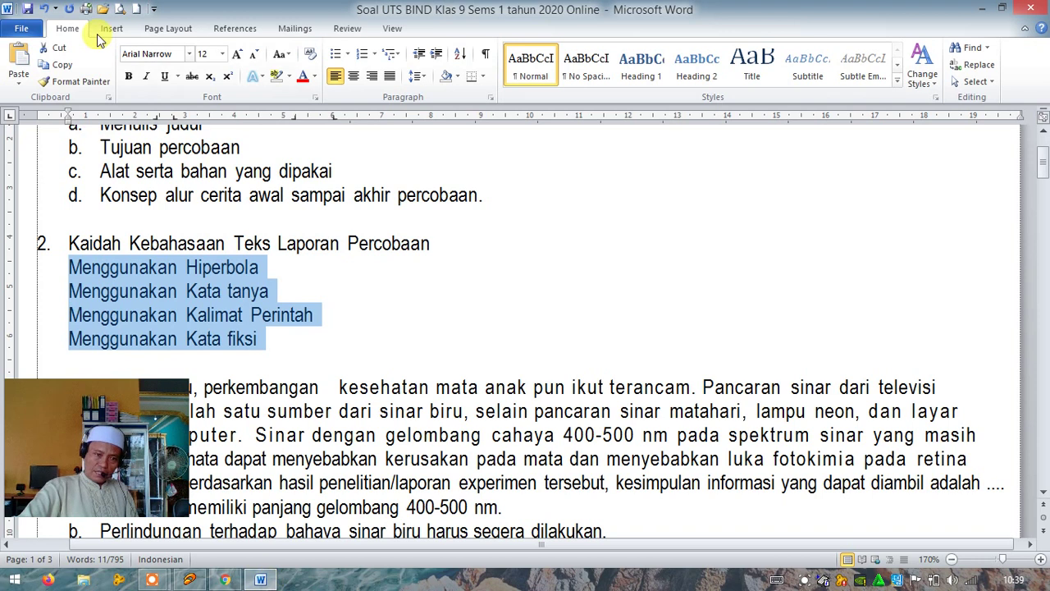
{"action": "left_click", "coordinate": [47, 8]}
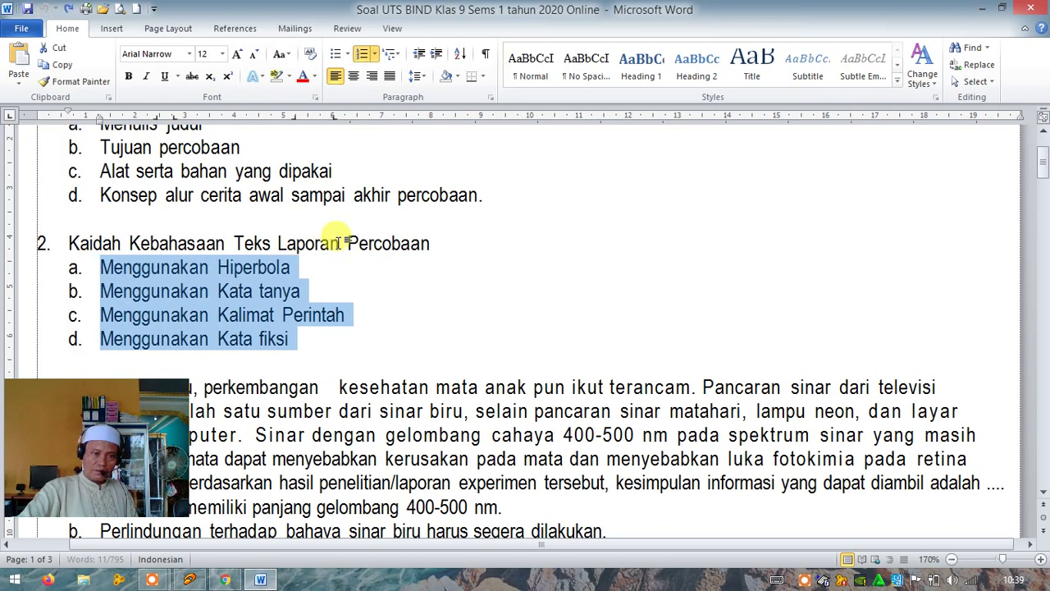
{"action": "scroll", "coordinate": [312, 229], "scroll_direction": "down", "scroll_amount": 3}
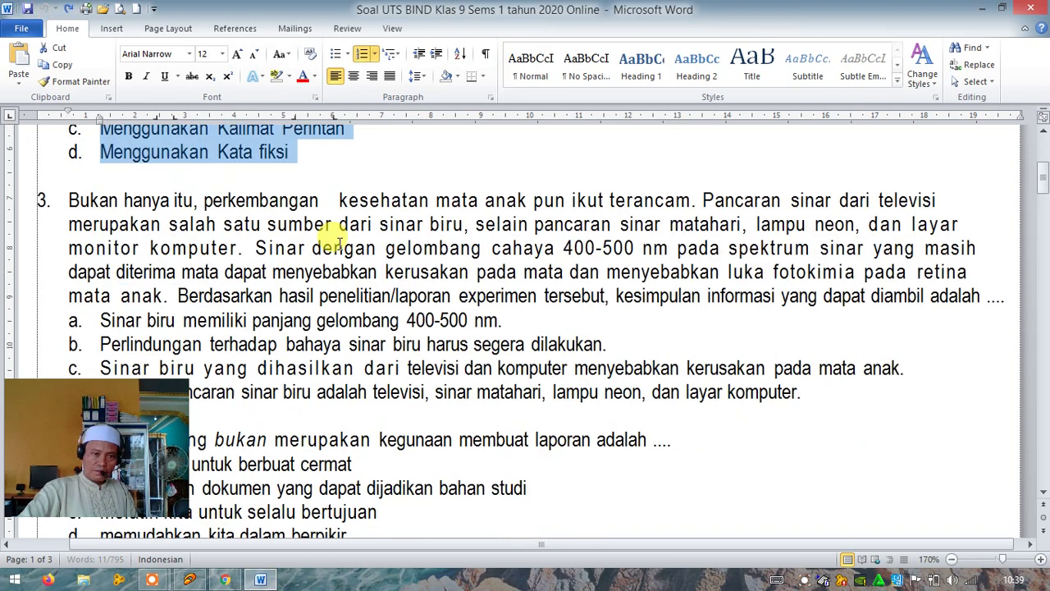
Remove question 3's numbering, copy its blue-light passage, and return to the form
{"action": "left_click", "coordinate": [71, 197]}
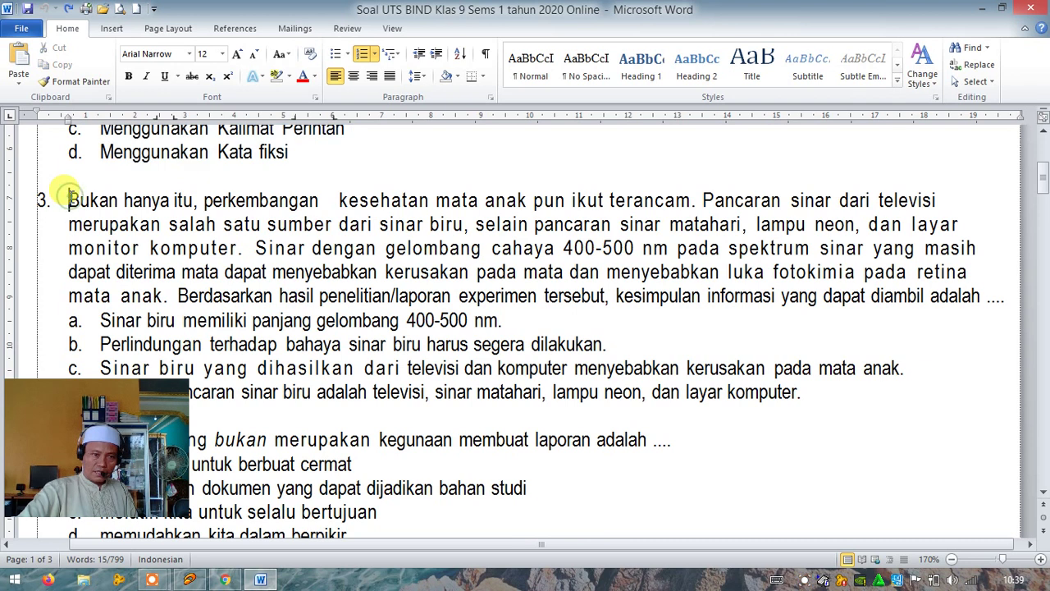
{"action": "left_click", "coordinate": [352, 62]}
{"action": "left_click_drag", "start_coordinate": [32, 197], "coordinate": [861, 297]}
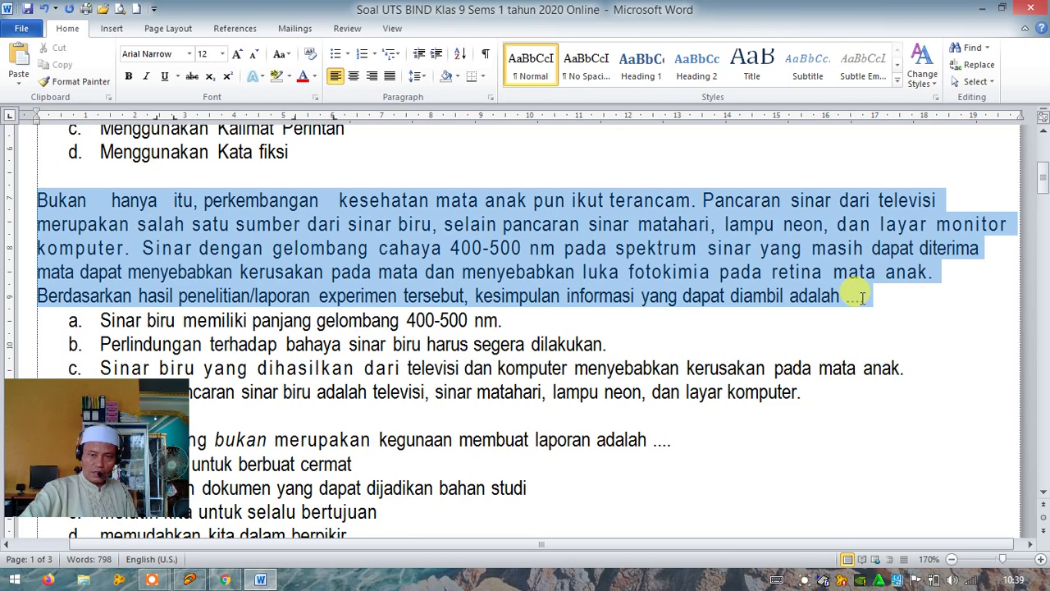
{"action": "right_click", "coordinate": [378, 248]}
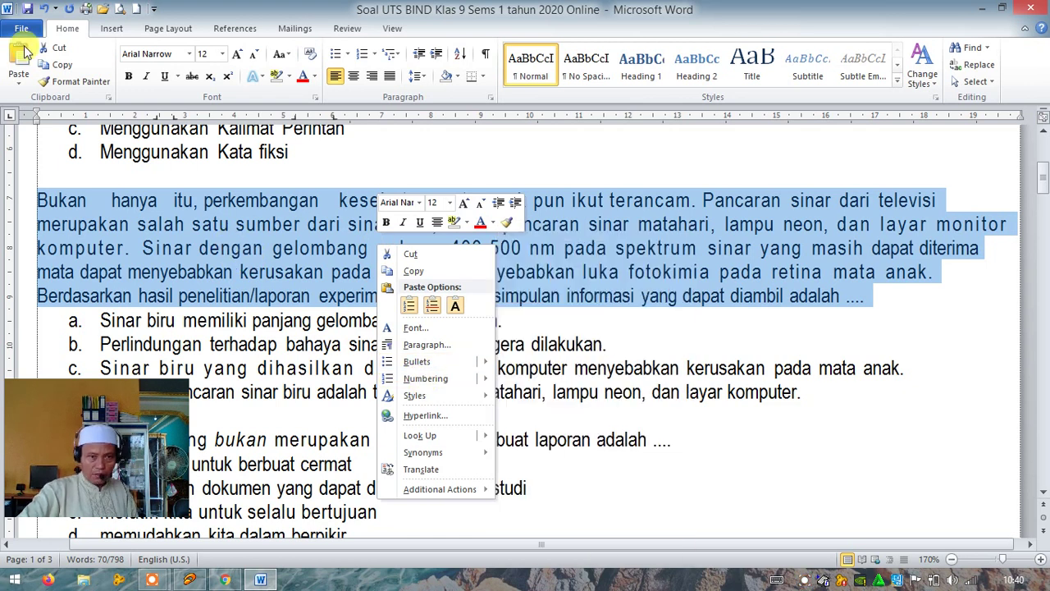
{"action": "left_click", "coordinate": [56, 72]}
{"action": "left_click", "coordinate": [56, 72]}
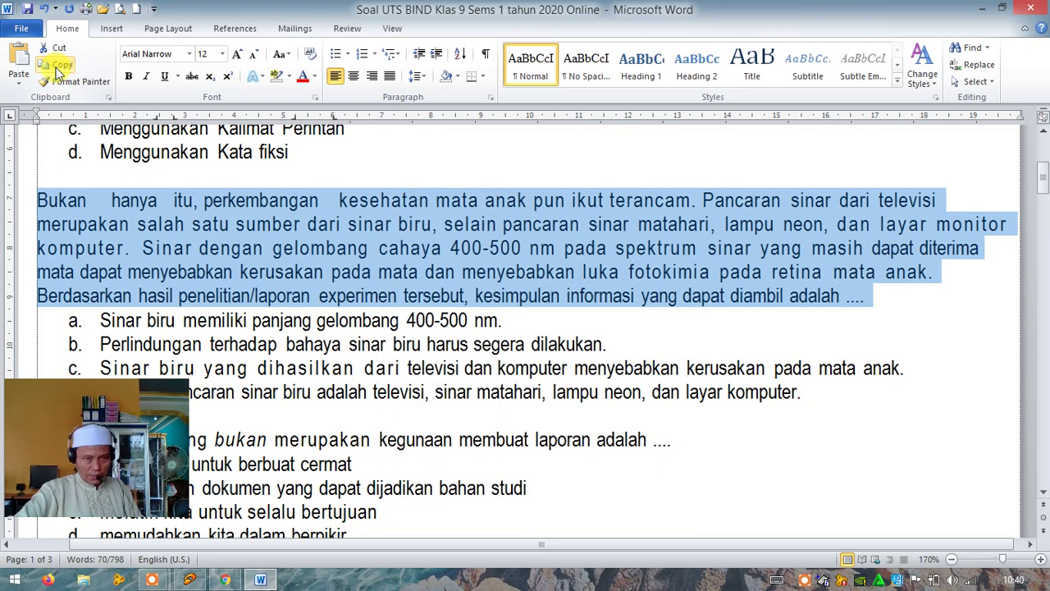
{"action": "left_click", "coordinate": [228, 581]}
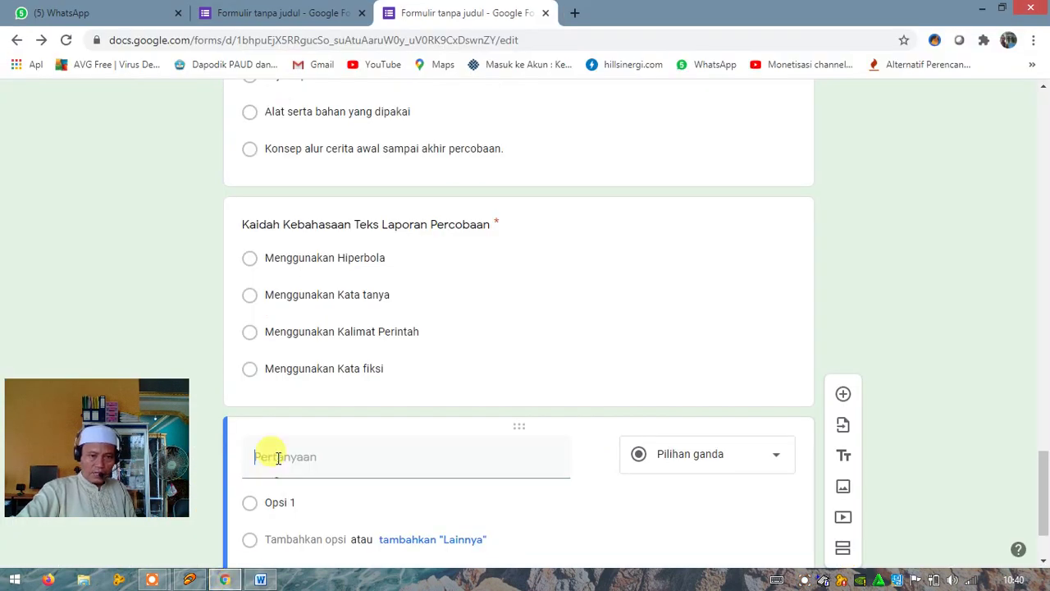
Paste the blue-light passage beginning 'Bukan hanya itu' as the third question's text
{"action": "left_click", "coordinate": [271, 455]}
{"action": "right_click", "coordinate": [272, 457]}
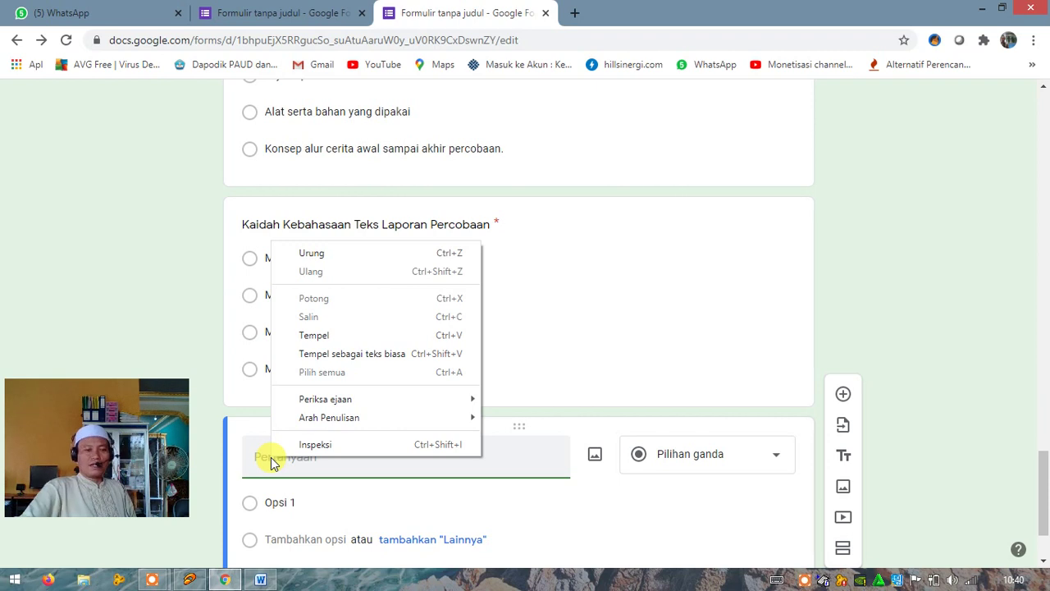
{"action": "left_click", "coordinate": [314, 344]}
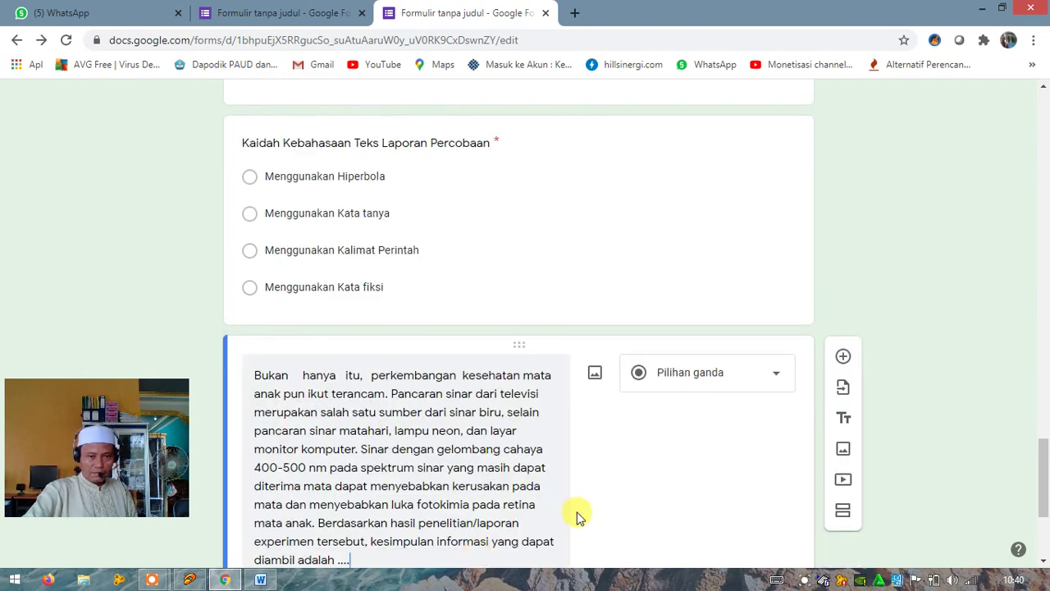
{"action": "scroll", "coordinate": [576, 515], "scroll_direction": "down", "scroll_amount": 3}
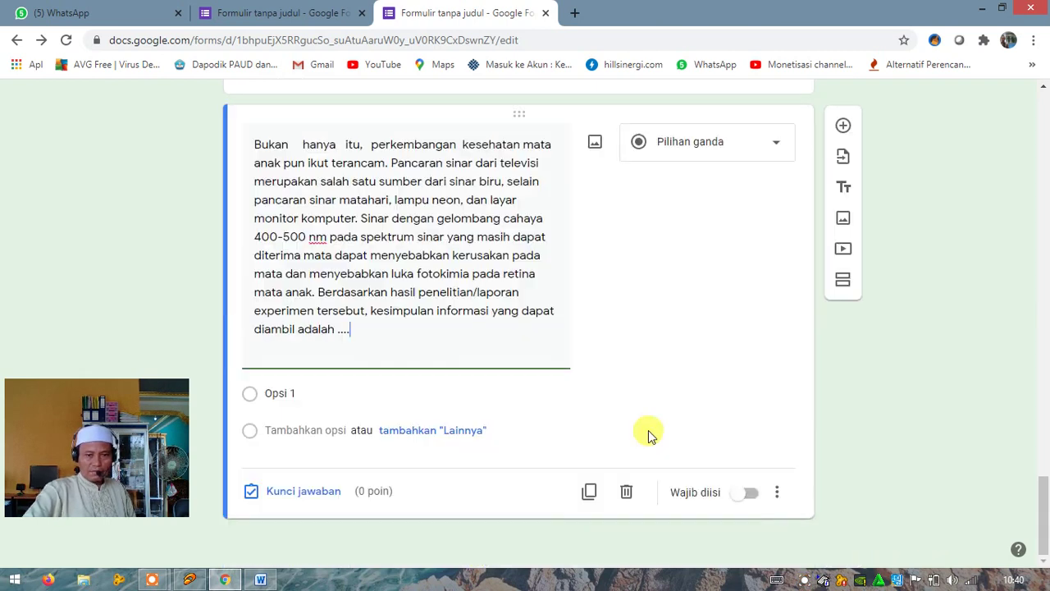
{"action": "left_click", "coordinate": [285, 394]}
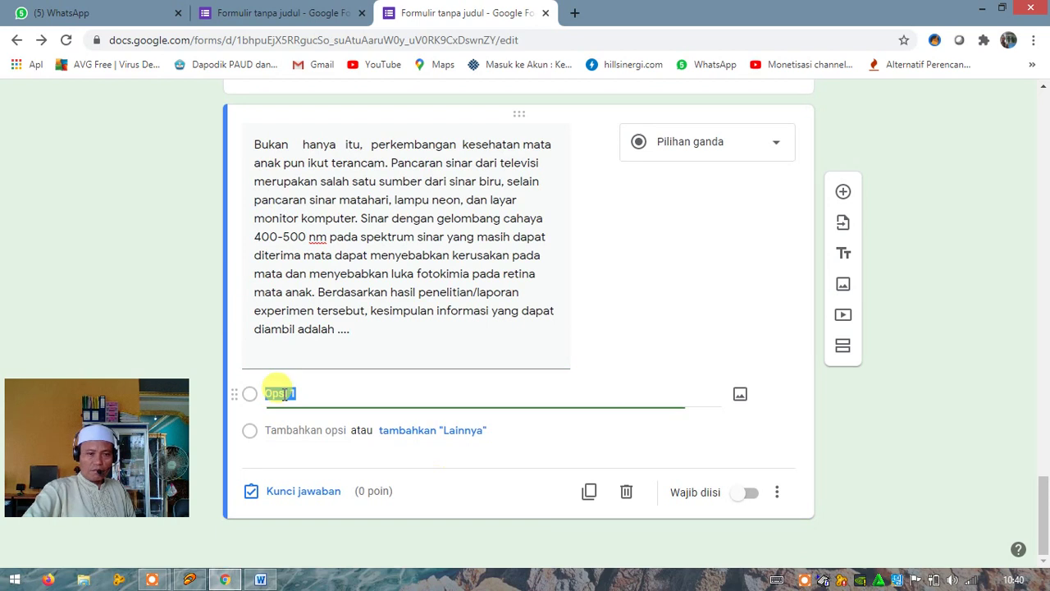
In Word, undo twice to restore question 3's numbering
{"action": "left_click", "coordinate": [261, 580]}
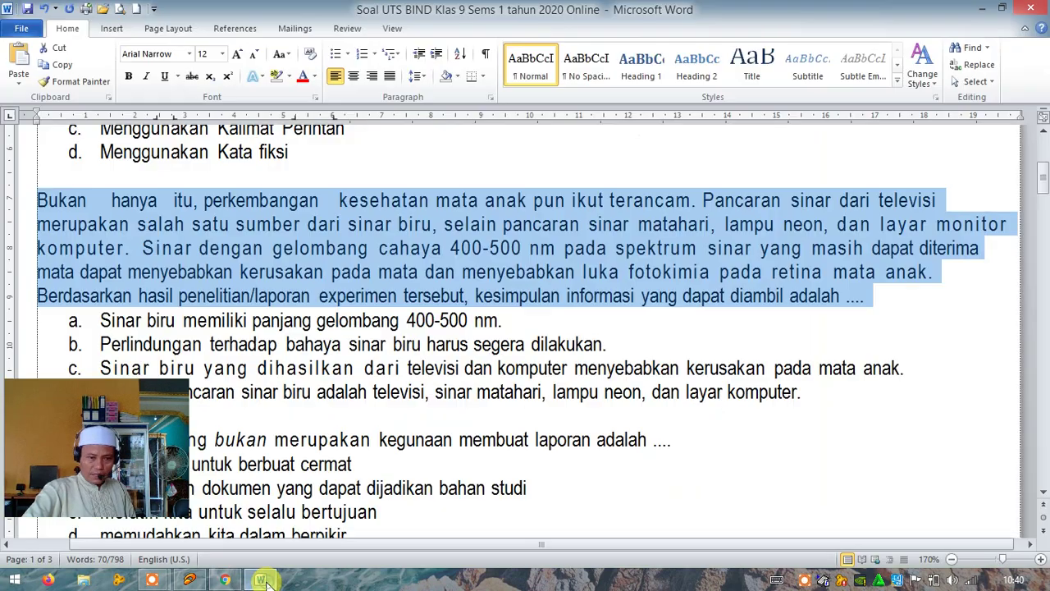
{"action": "left_click", "coordinate": [45, 10]}
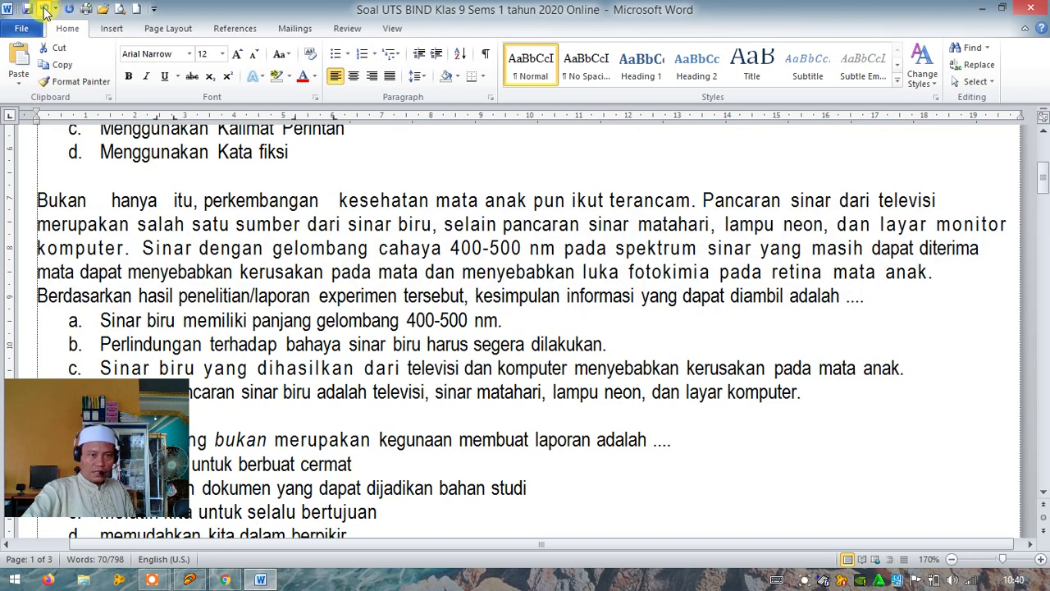
{"action": "left_click", "coordinate": [45, 9]}
{"action": "scroll", "coordinate": [206, 300], "scroll_direction": "down", "scroll_amount": 2}
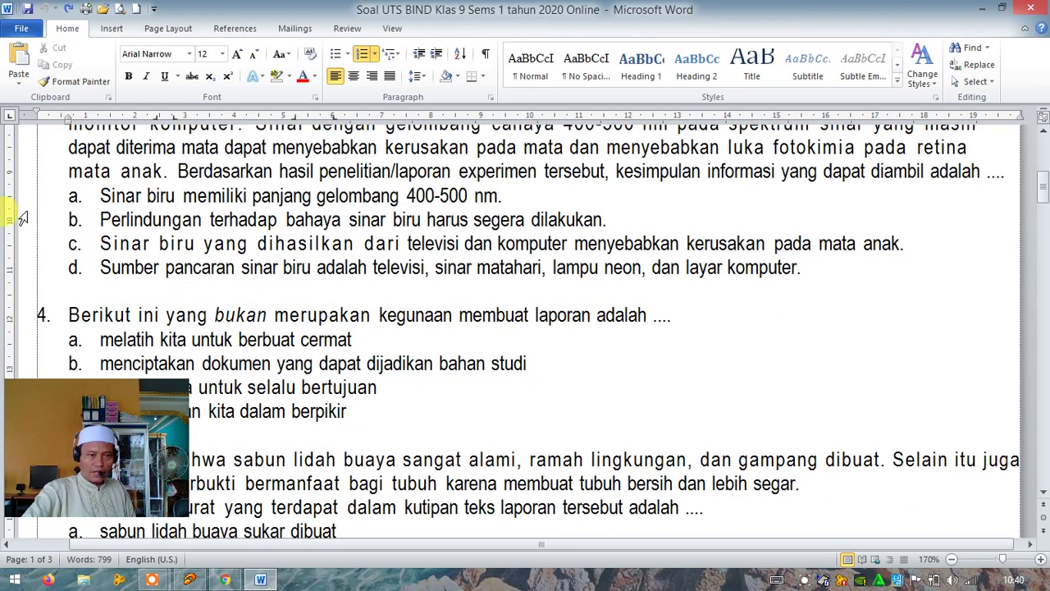
Strip the lettering from question 3's four answers, copy them, and return to the form
{"action": "left_click_drag", "start_coordinate": [22, 197], "coordinate": [29, 281]}
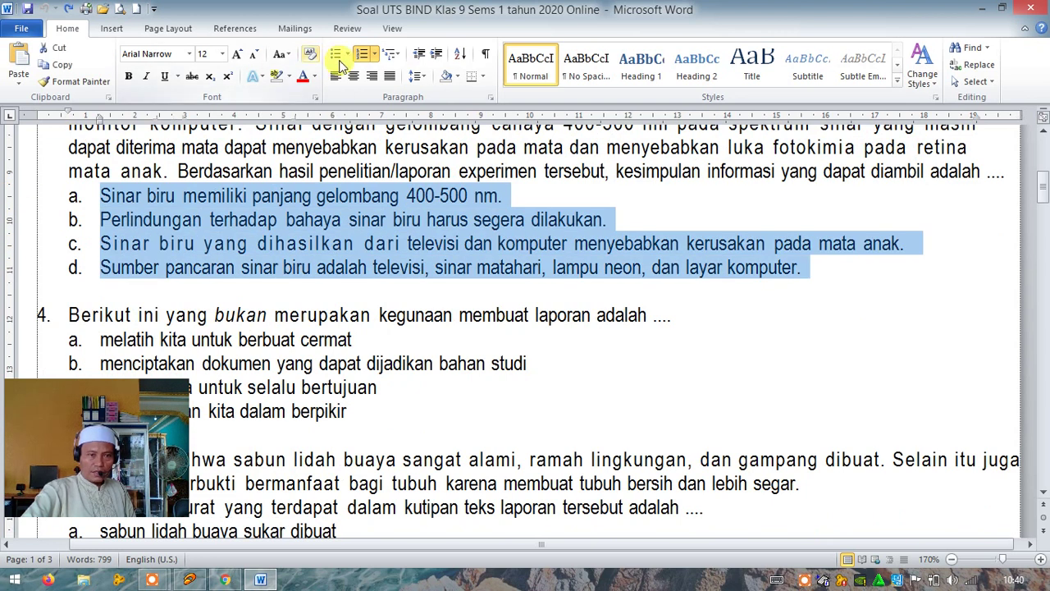
{"action": "left_click", "coordinate": [365, 57]}
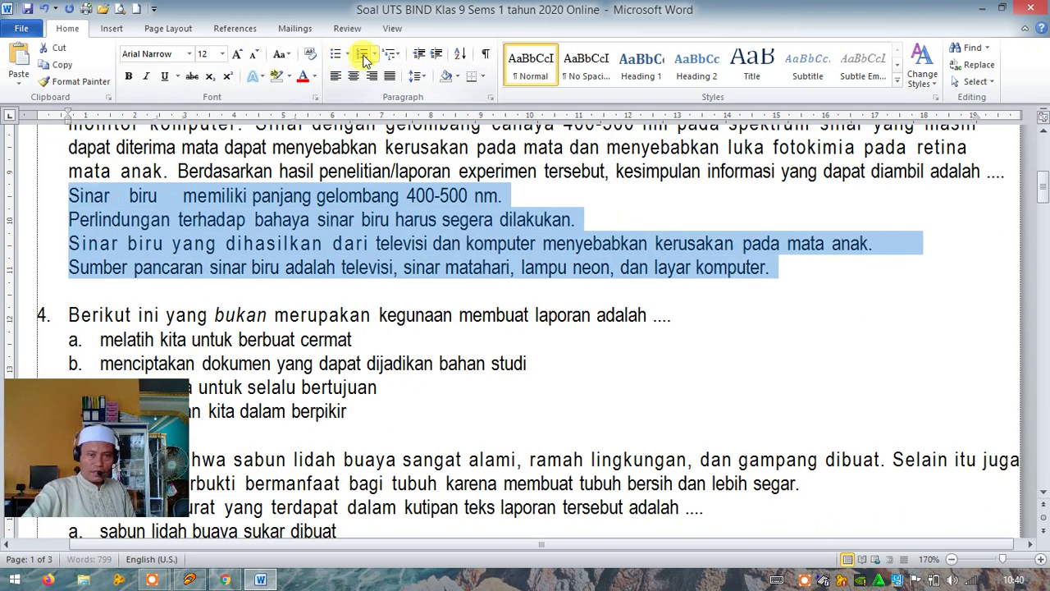
{"action": "left_click", "coordinate": [61, 68]}
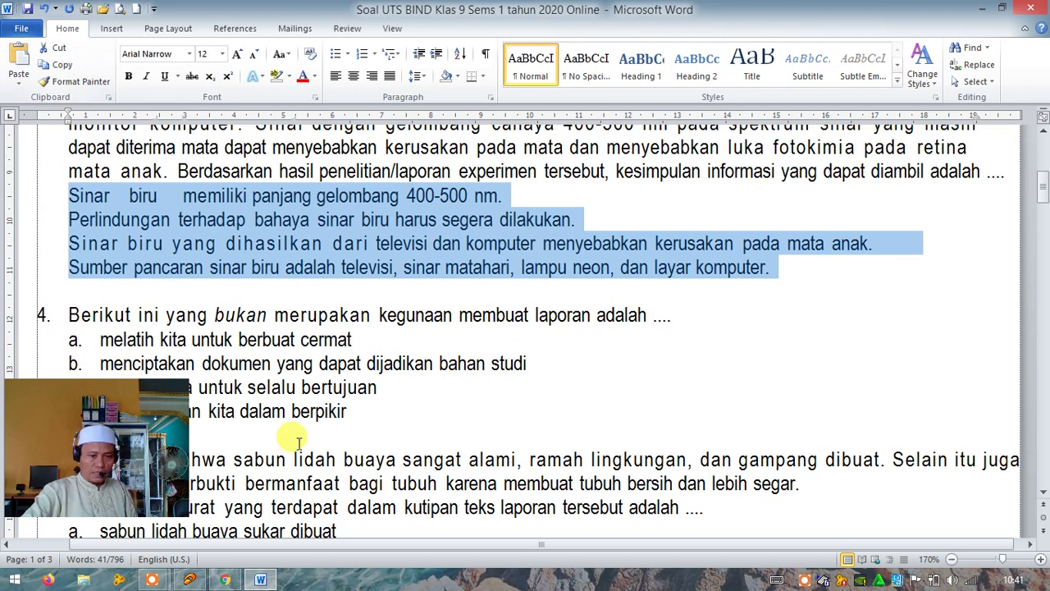
{"action": "left_click", "coordinate": [225, 581]}
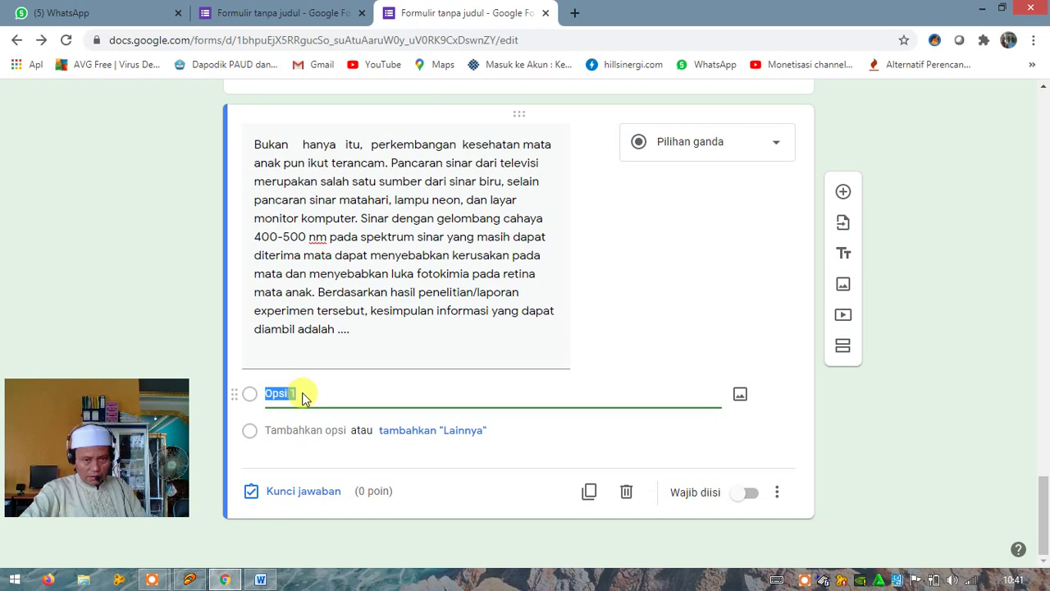
Paste the four answers, 'Sinar biru memiliki panjang gelombang 400-500 nm.' through 'Sumber pancaran sinar biru…', over Opsi 1
{"action": "key", "text": "ctrl+v"}
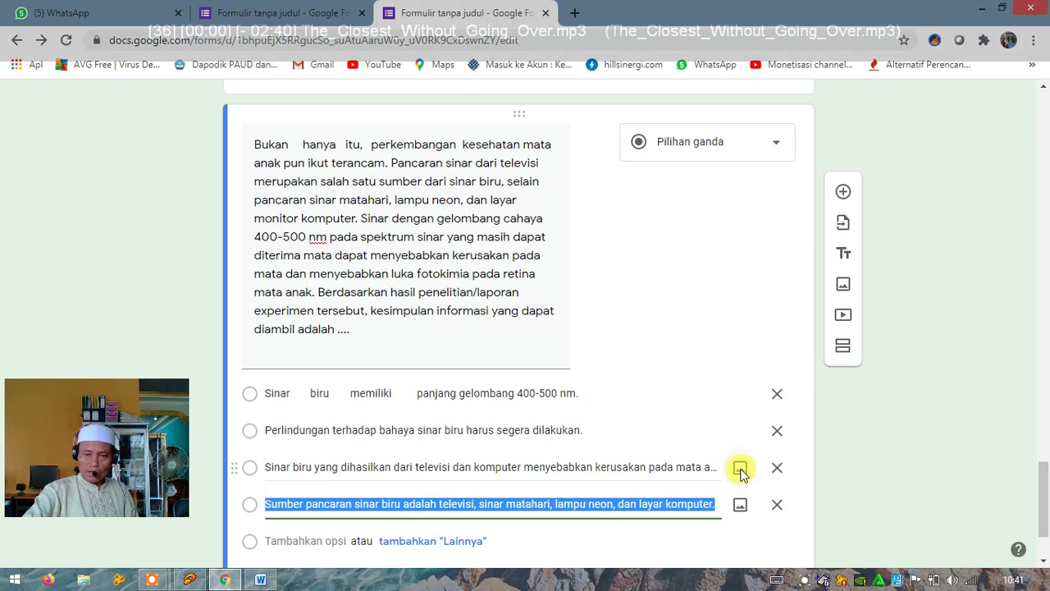
{"action": "scroll", "coordinate": [719, 366], "scroll_direction": "up", "scroll_amount": 10}
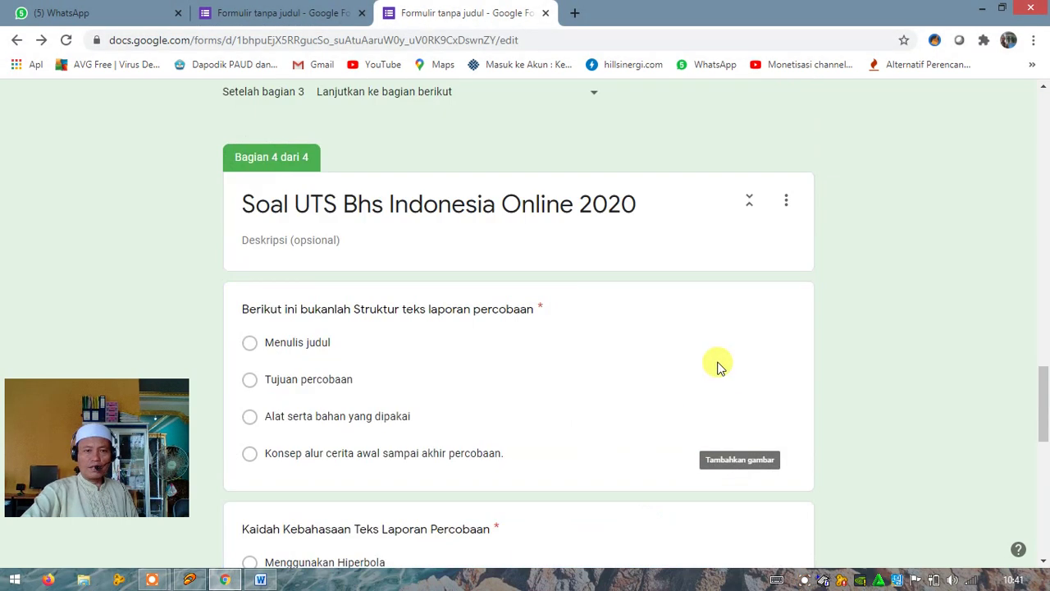
{"action": "scroll", "coordinate": [718, 361], "scroll_direction": "up", "scroll_amount": 5}
{"action": "scroll", "coordinate": [717, 361], "scroll_direction": "down", "scroll_amount": 5}
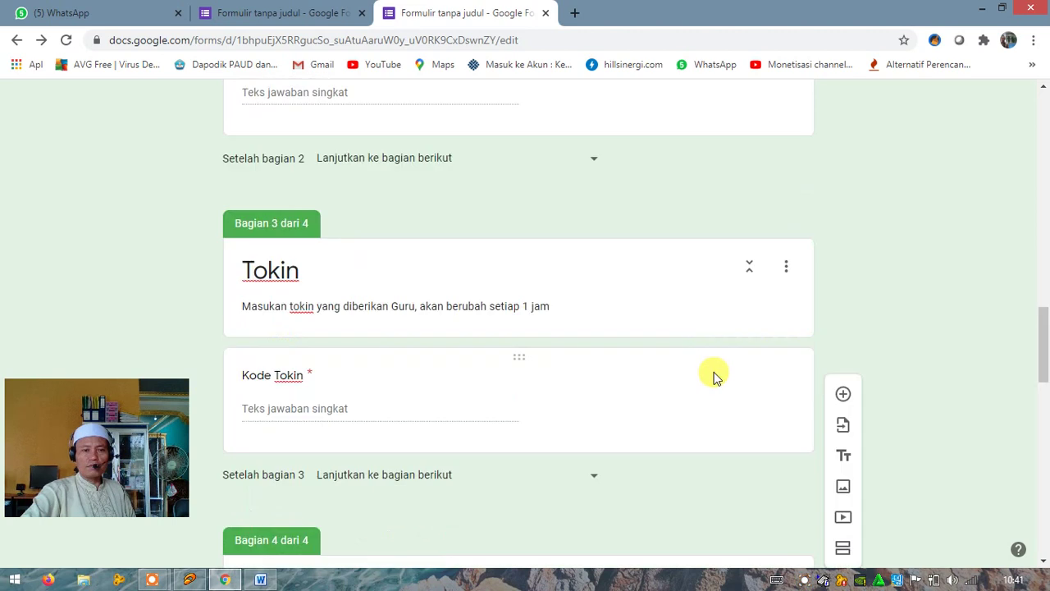
{"action": "scroll", "coordinate": [715, 372], "scroll_direction": "up", "scroll_amount": 6}
{"action": "scroll", "coordinate": [714, 372], "scroll_direction": "up", "scroll_amount": 2}
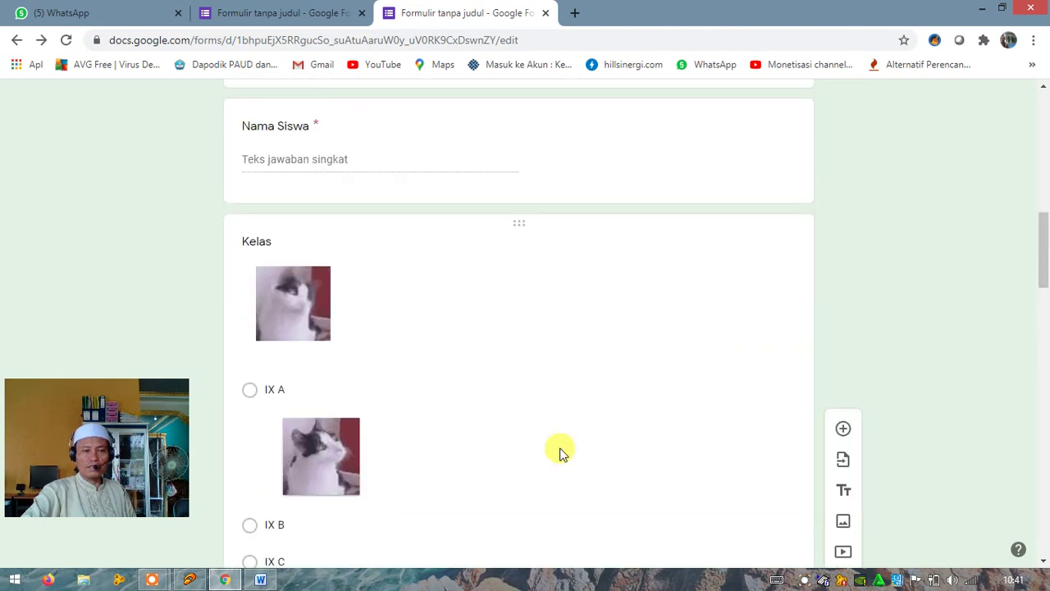
{"action": "scroll", "coordinate": [645, 441], "scroll_direction": "down", "scroll_amount": 20}
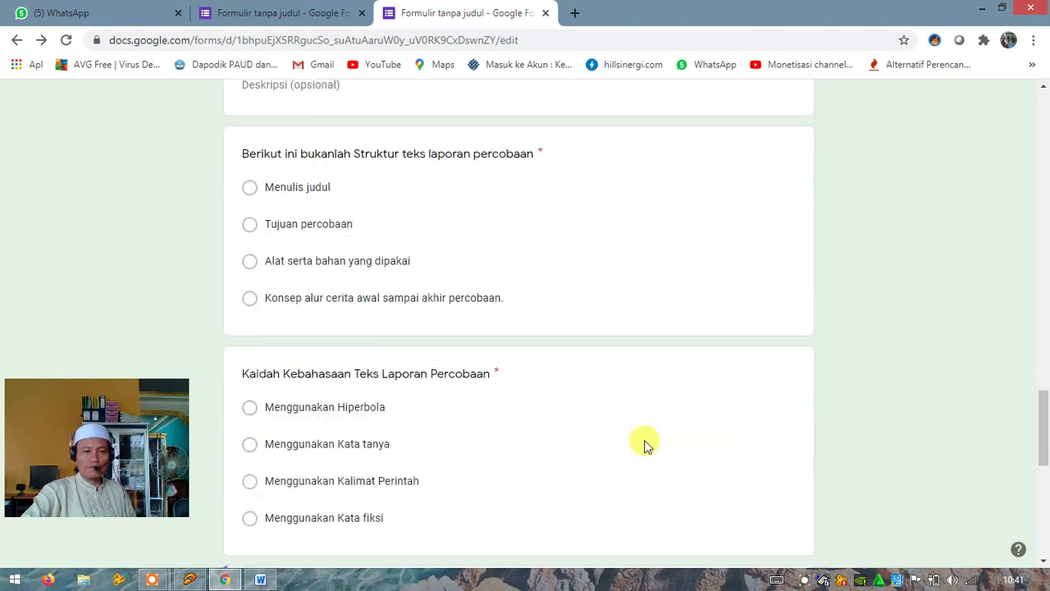
{"action": "scroll", "coordinate": [646, 441], "scroll_direction": "down", "scroll_amount": 2}
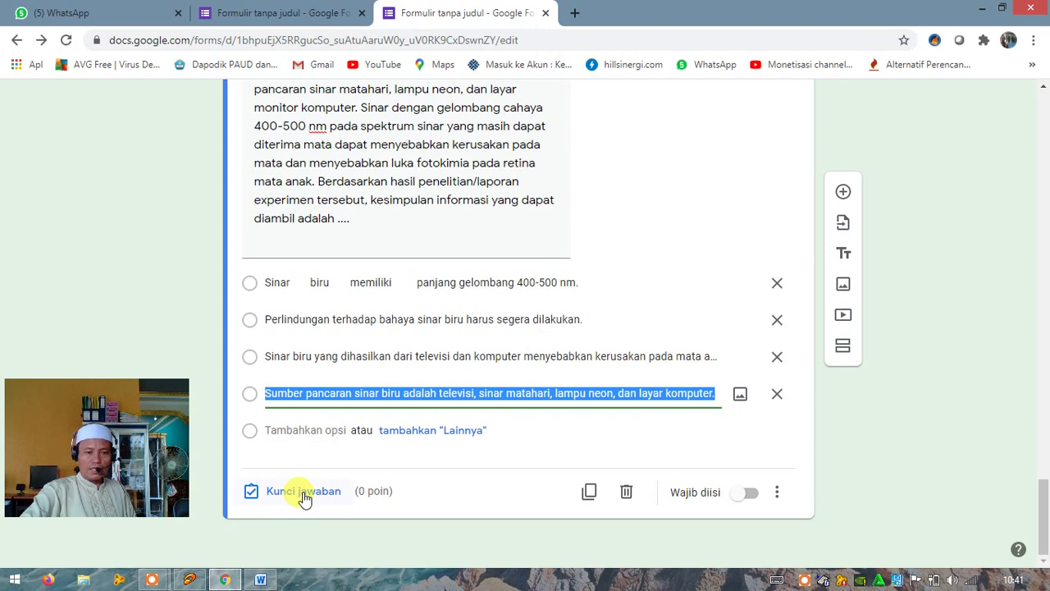
Make the blue-light question required and set its answer key to 4 points
{"action": "left_click", "coordinate": [744, 494]}
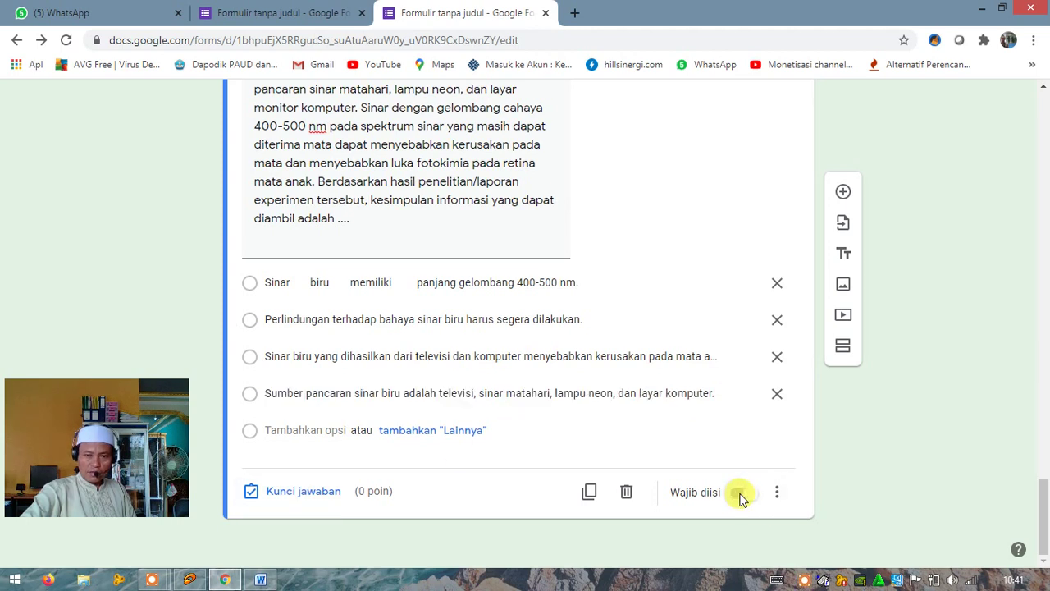
{"action": "left_click", "coordinate": [288, 494]}
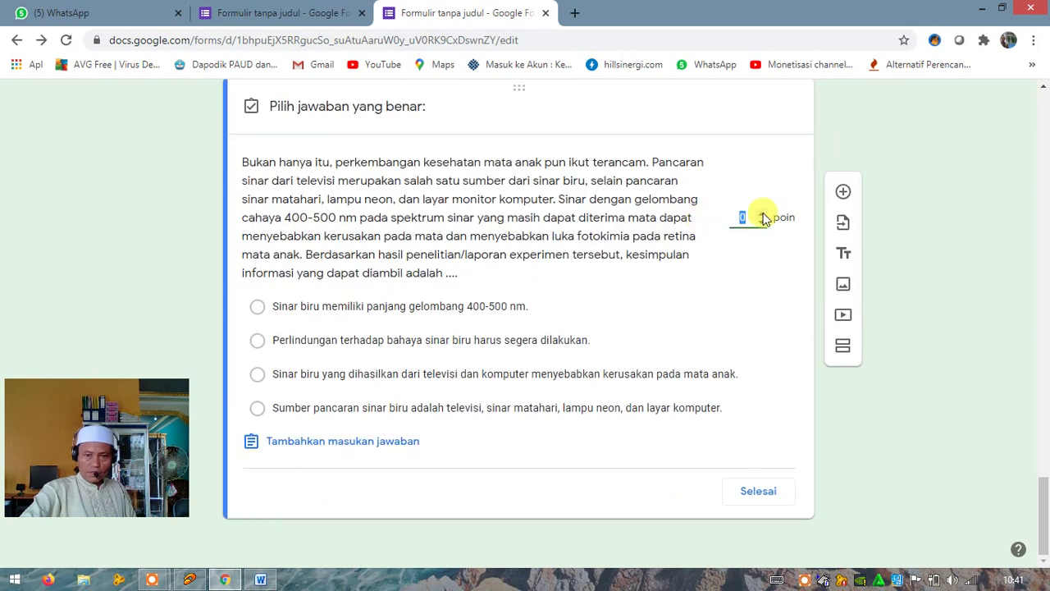
{"action": "type", "text": "1"}
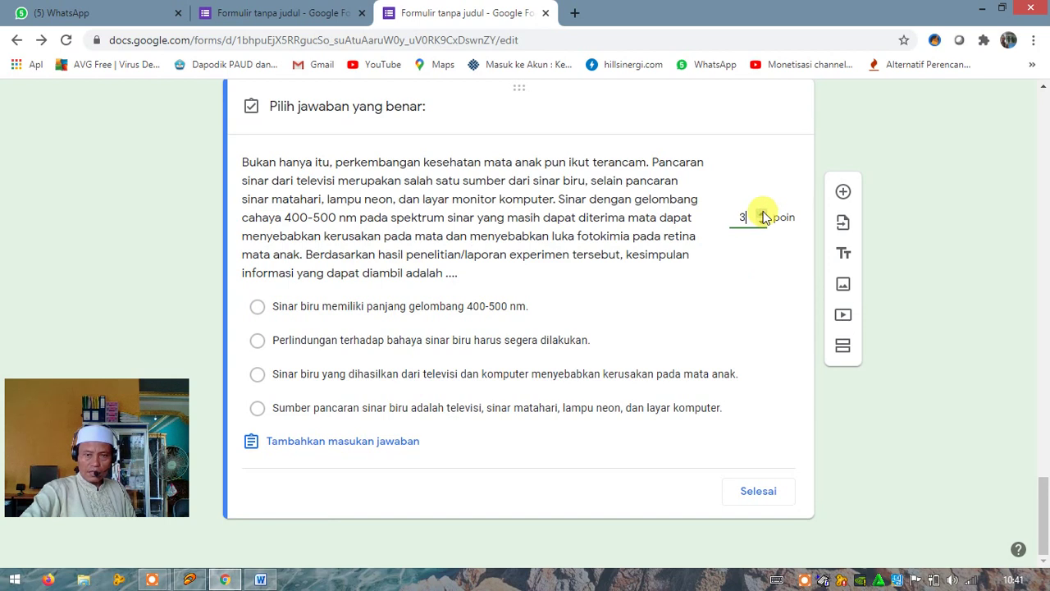
{"action": "left_click", "coordinate": [762, 213]}
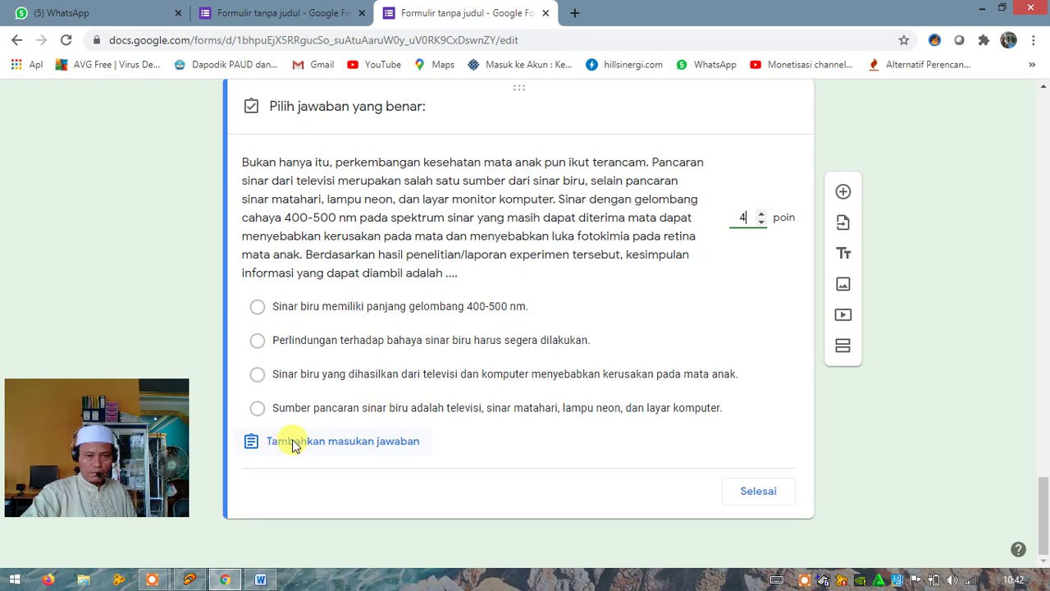
{"action": "left_click", "coordinate": [293, 443]}
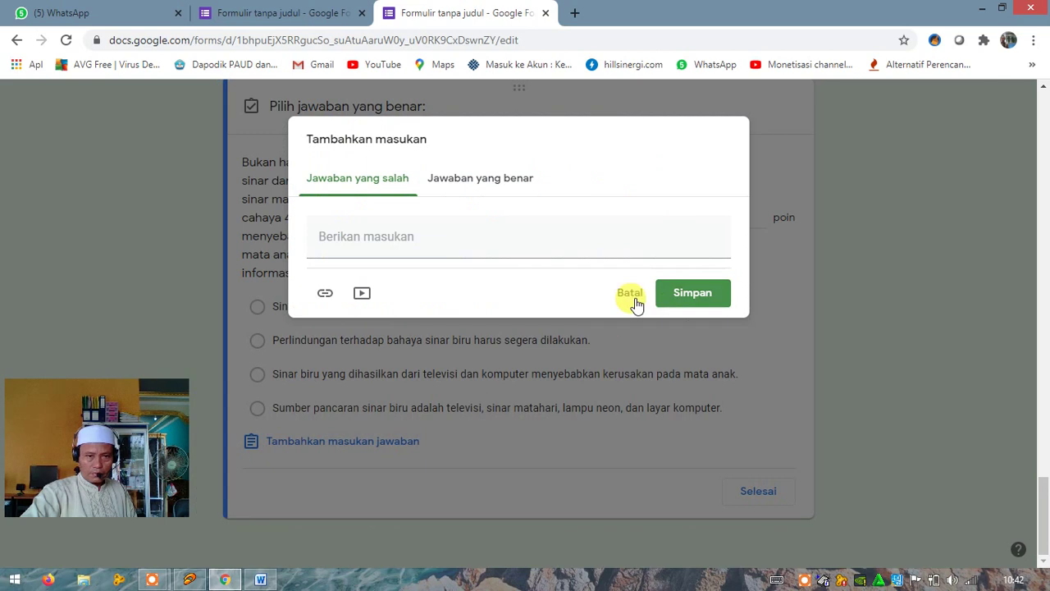
{"action": "left_click", "coordinate": [630, 295]}
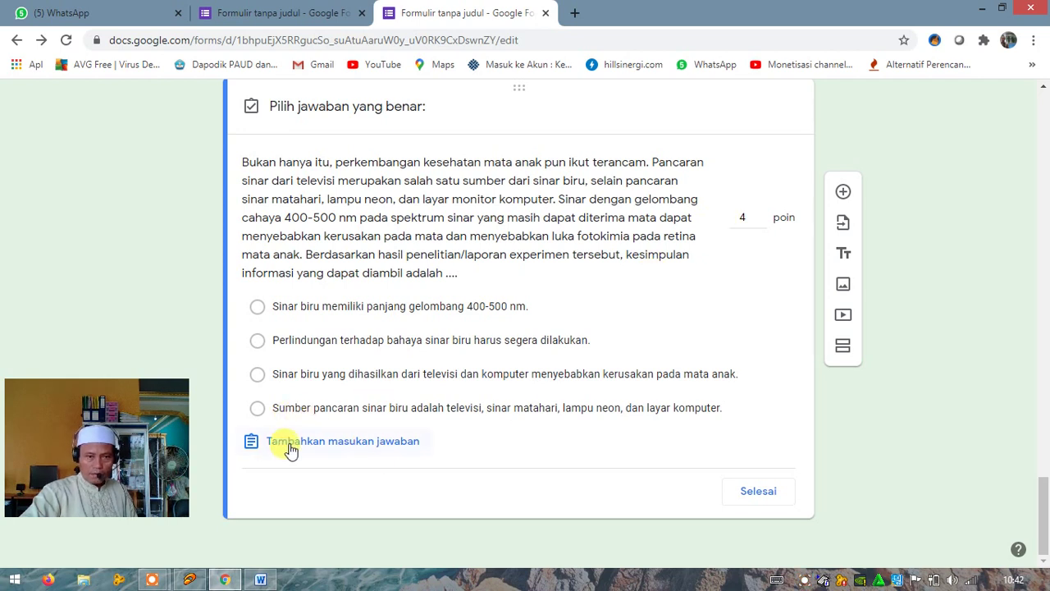
{"action": "left_click", "coordinate": [753, 496]}
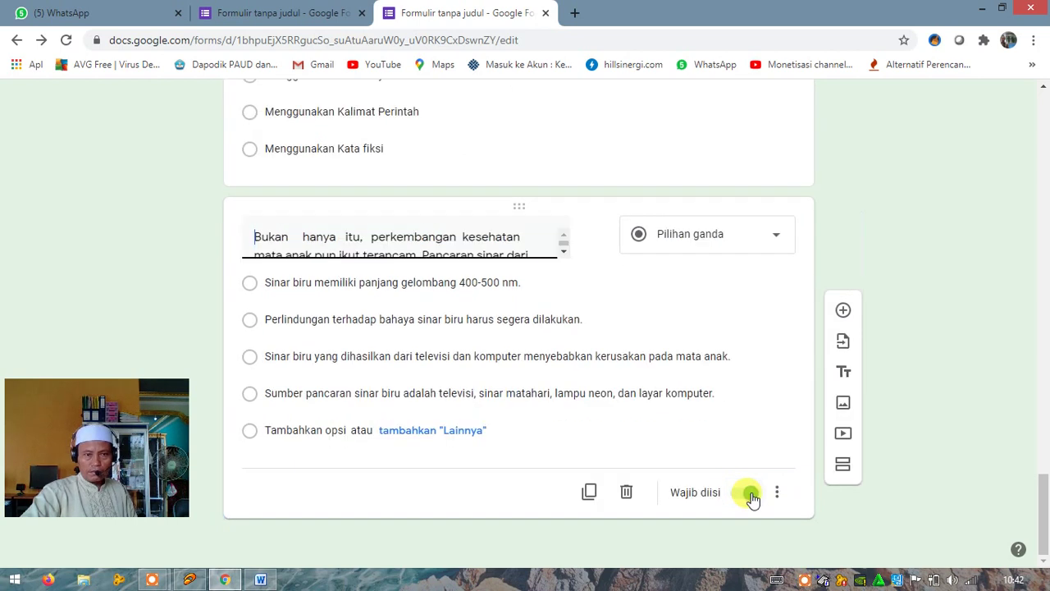
Mark 'Sinar biru memiliki panjang gelombang 400-500 nm.' as the blue-light question's correct answer, worth 4 points
{"action": "left_click", "coordinate": [600, 477]}
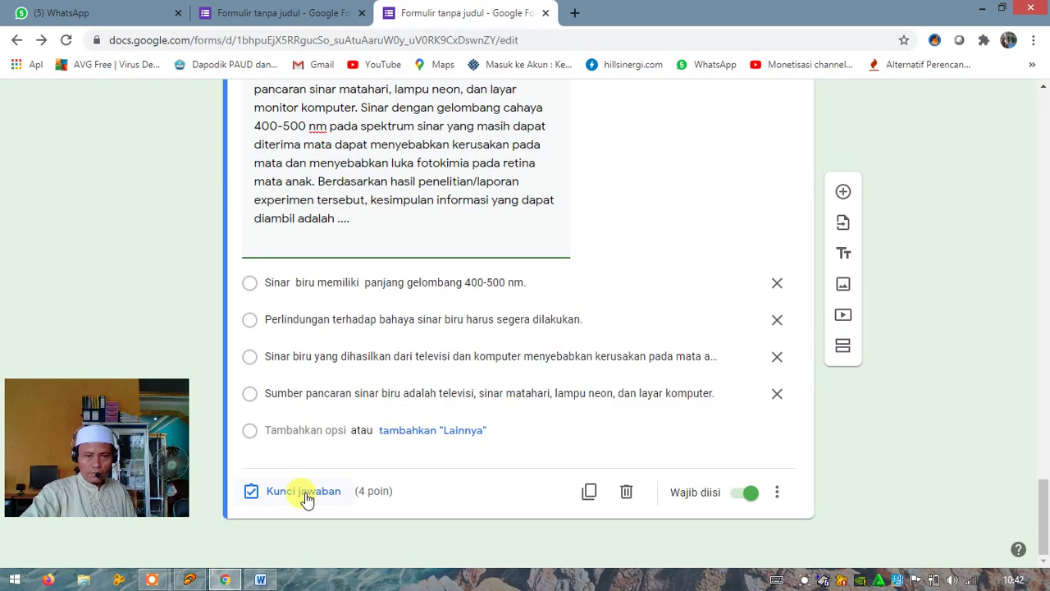
{"action": "left_click", "coordinate": [305, 493]}
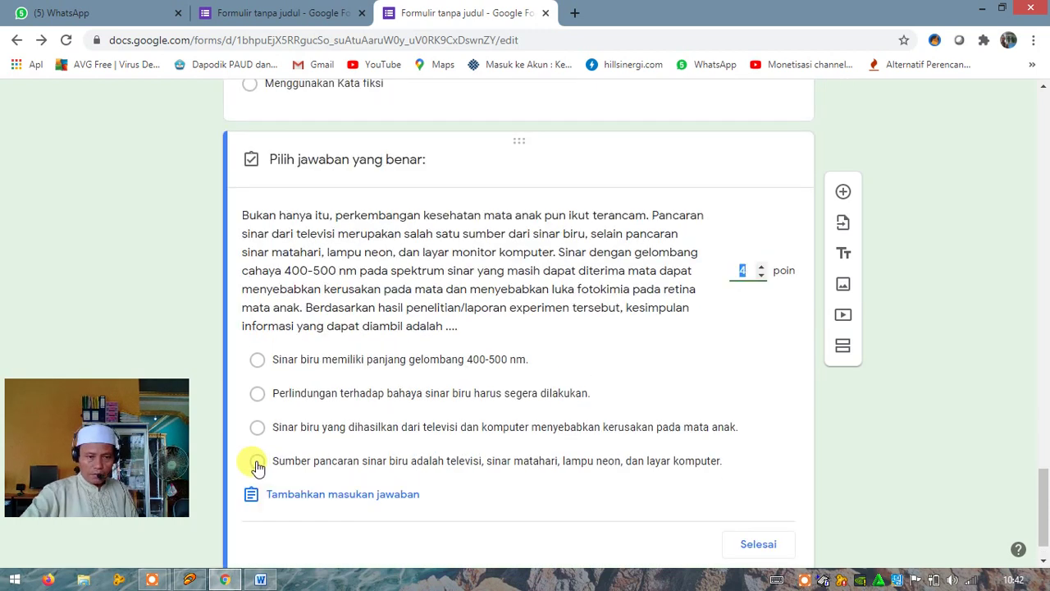
{"action": "left_click", "coordinate": [257, 361]}
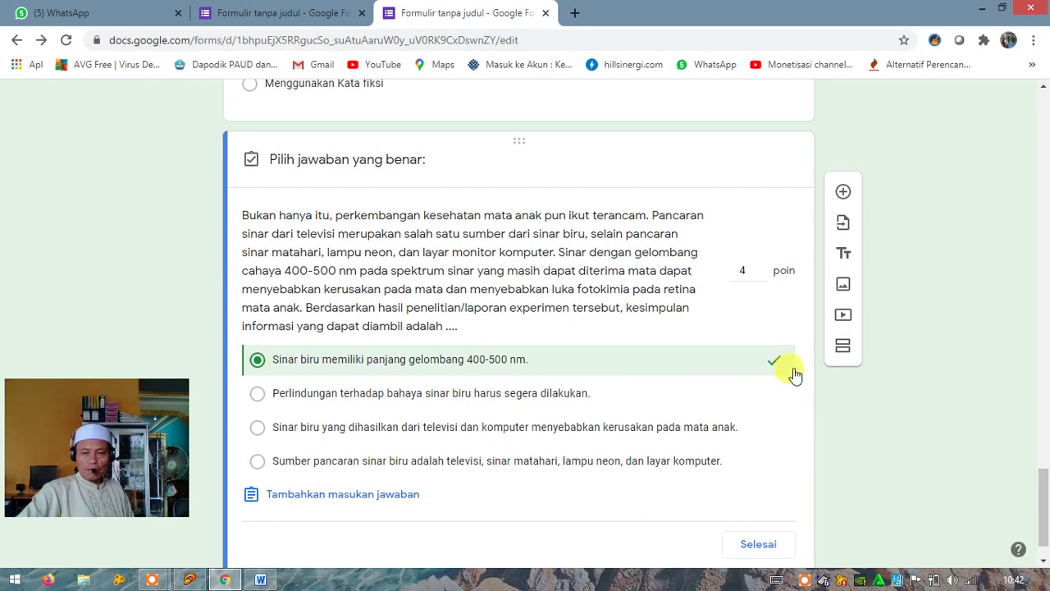
{"action": "left_click", "coordinate": [746, 271]}
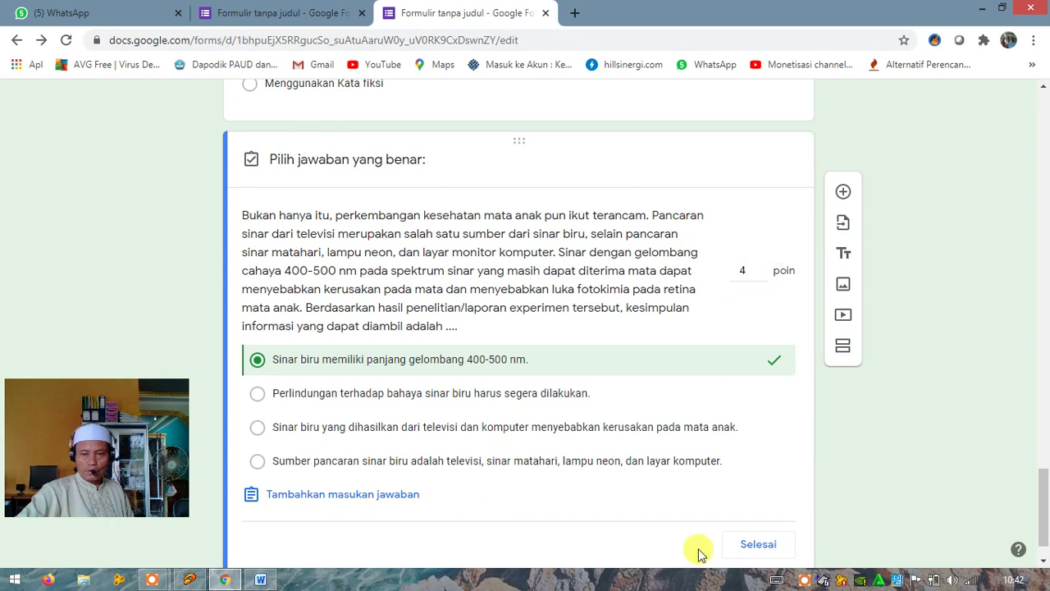
{"action": "left_click", "coordinate": [756, 552]}
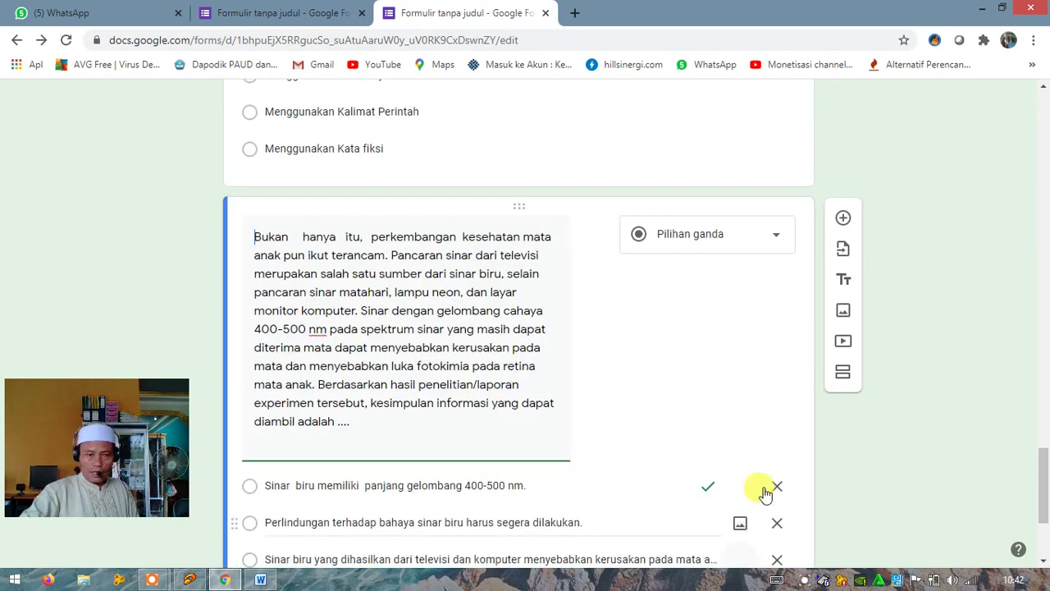
{"action": "scroll", "coordinate": [765, 492], "scroll_direction": "down", "scroll_amount": 3}
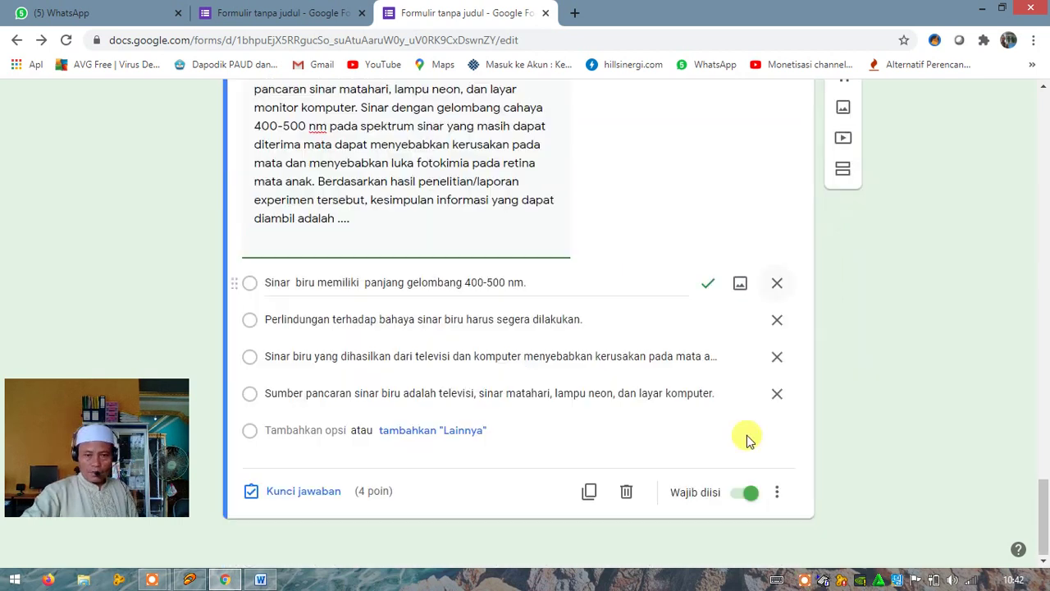
Turn on Acak urutan opsi for the blue-light question and add a blank multiple-choice question below it
{"action": "left_click", "coordinate": [777, 495]}
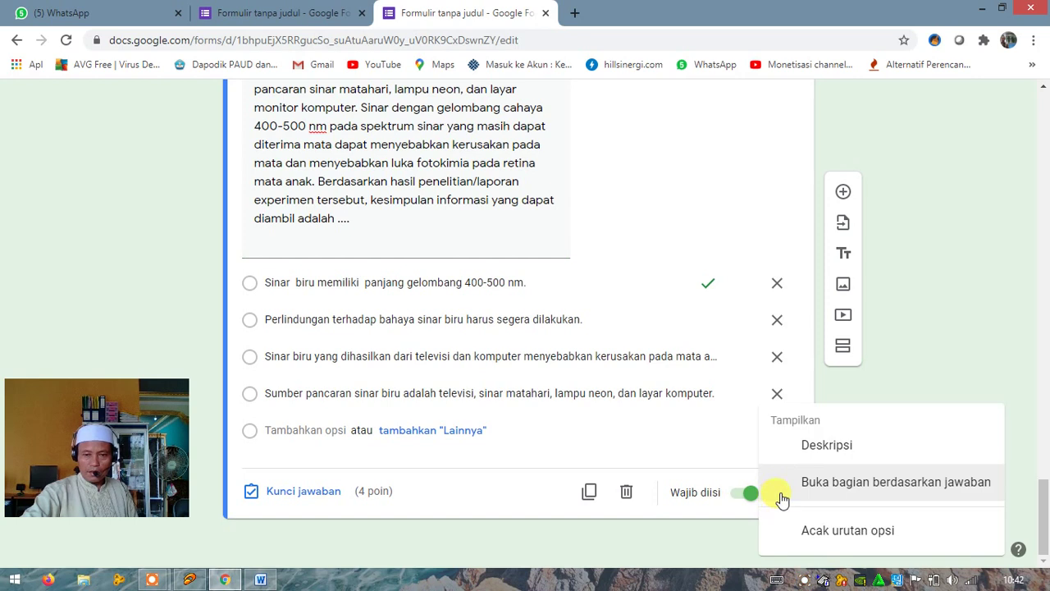
{"action": "left_click", "coordinate": [828, 543]}
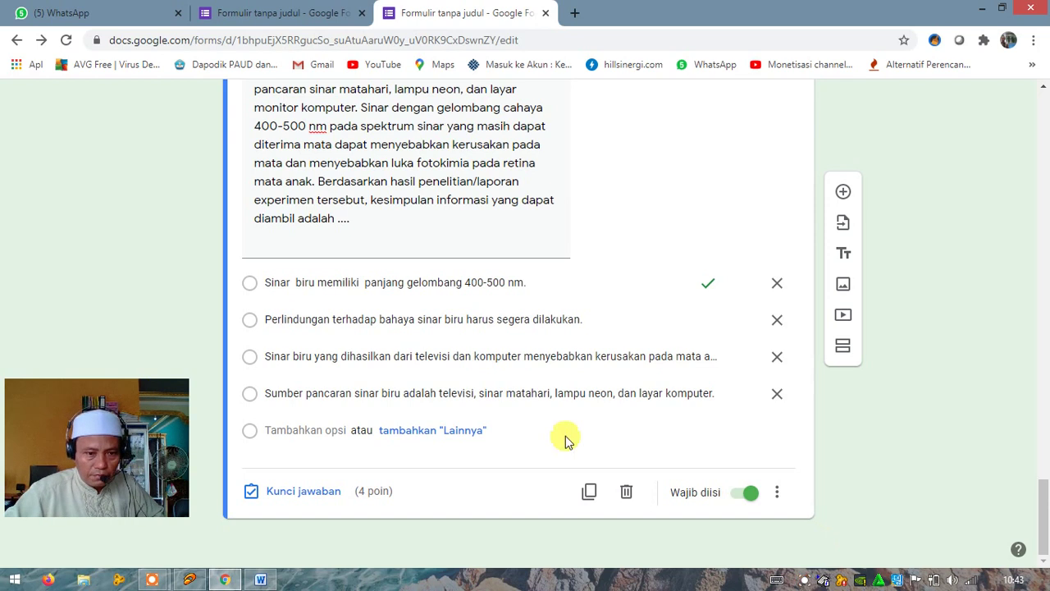
{"action": "left_click", "coordinate": [843, 194]}
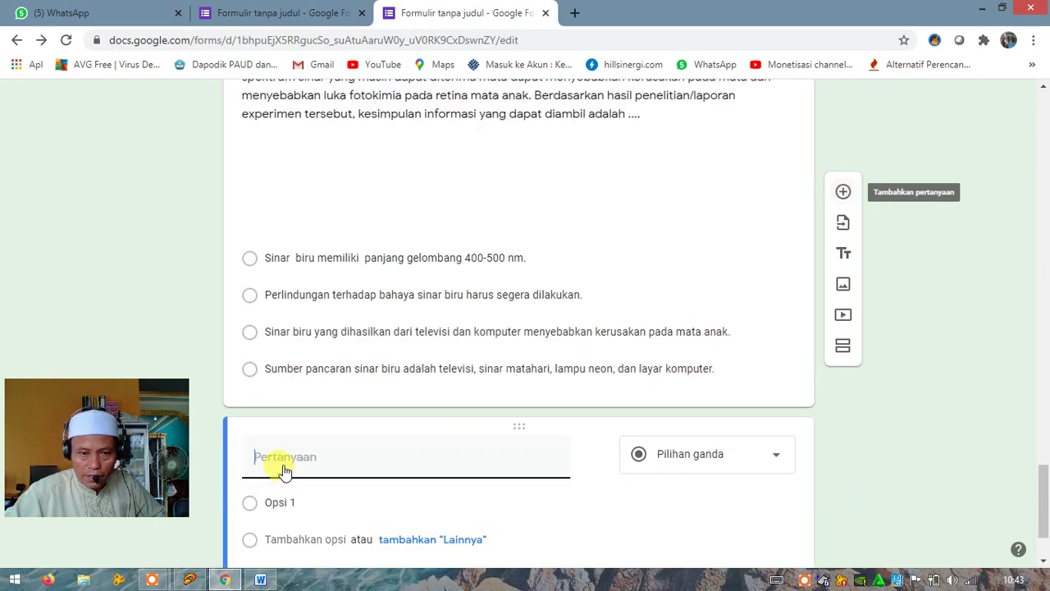
{"action": "left_click", "coordinate": [260, 579]}
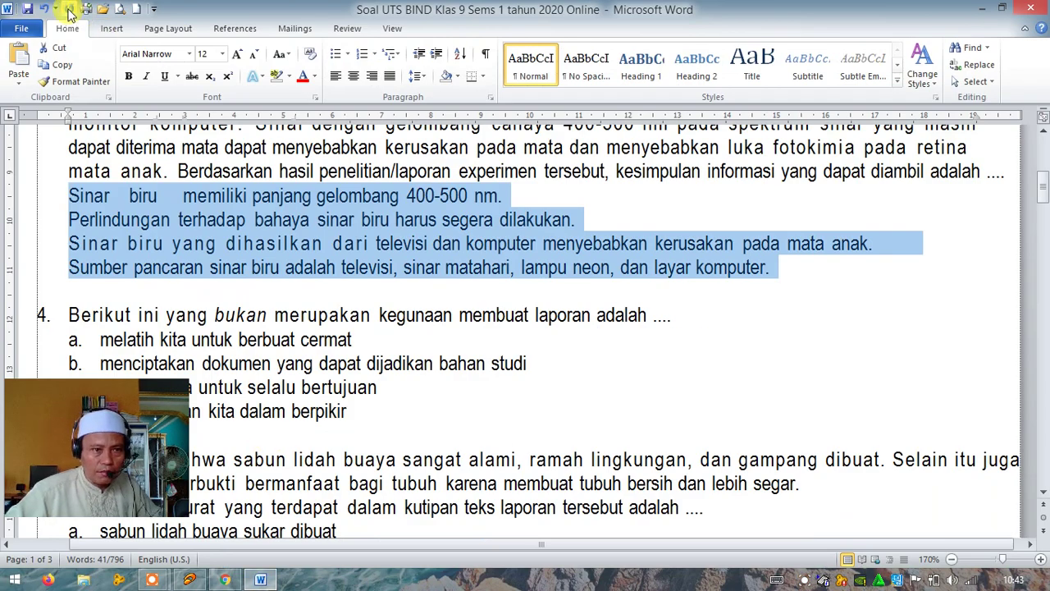
Restore the a–d lettering on question 3's answer lines in Word
{"action": "left_click", "coordinate": [43, 10]}
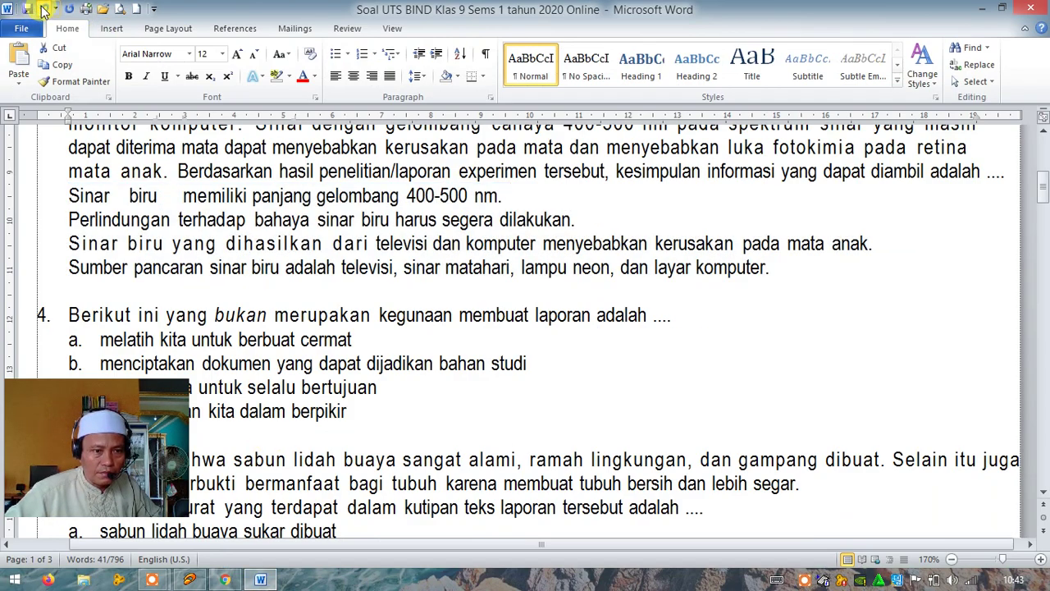
{"action": "left_click", "coordinate": [69, 9]}
{"action": "scroll", "coordinate": [351, 328], "scroll_direction": "down", "scroll_amount": 2}
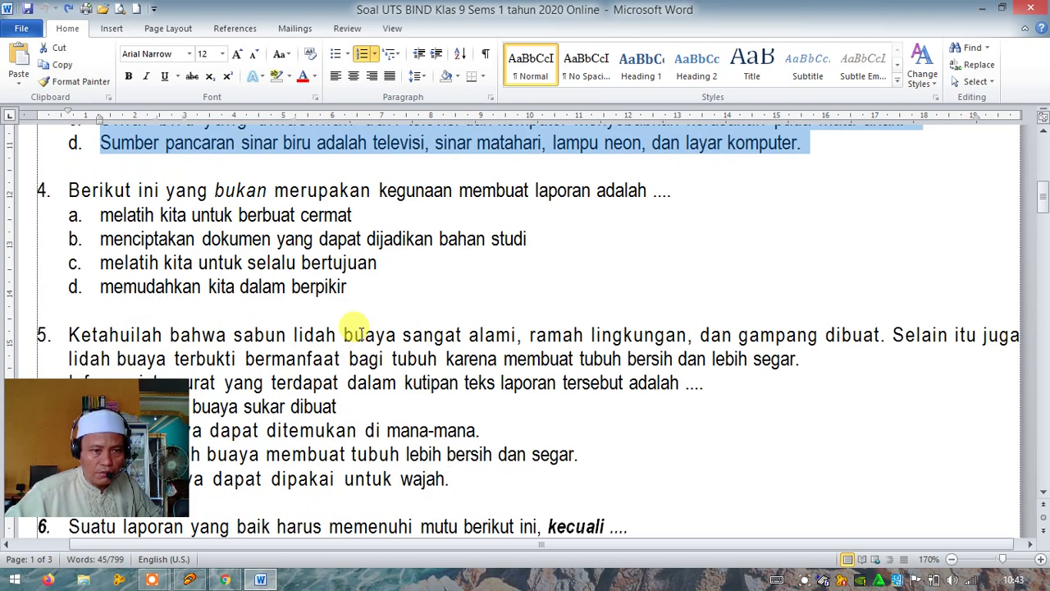
Strip question 4's number and copy its 'Berikut ini yang bukan merupakan kegunaan membuat laporan' text
{"action": "left_click", "coordinate": [69, 190]}
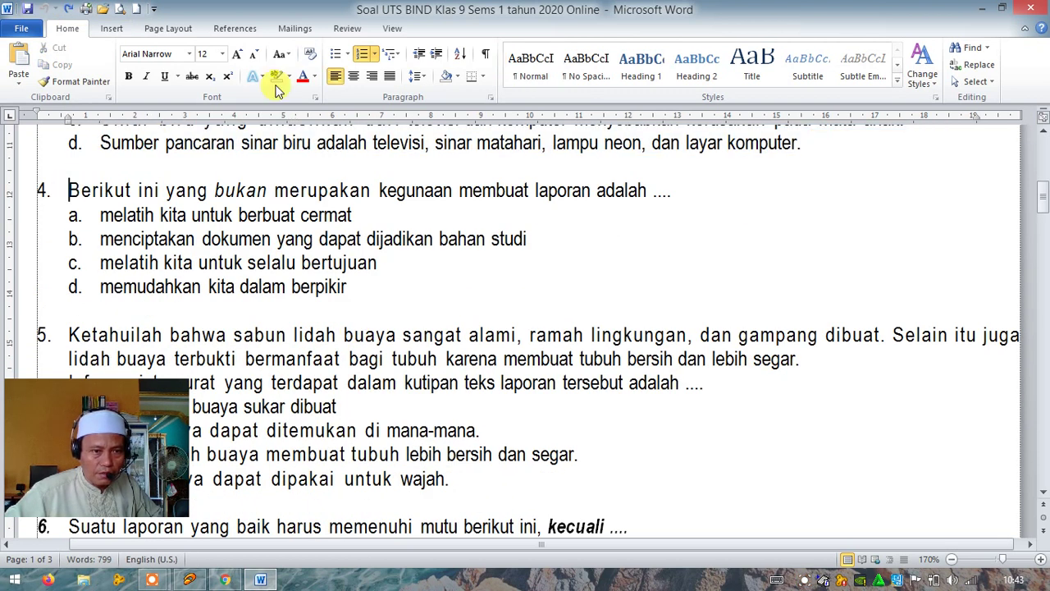
{"action": "key", "text": "BackSpace"}
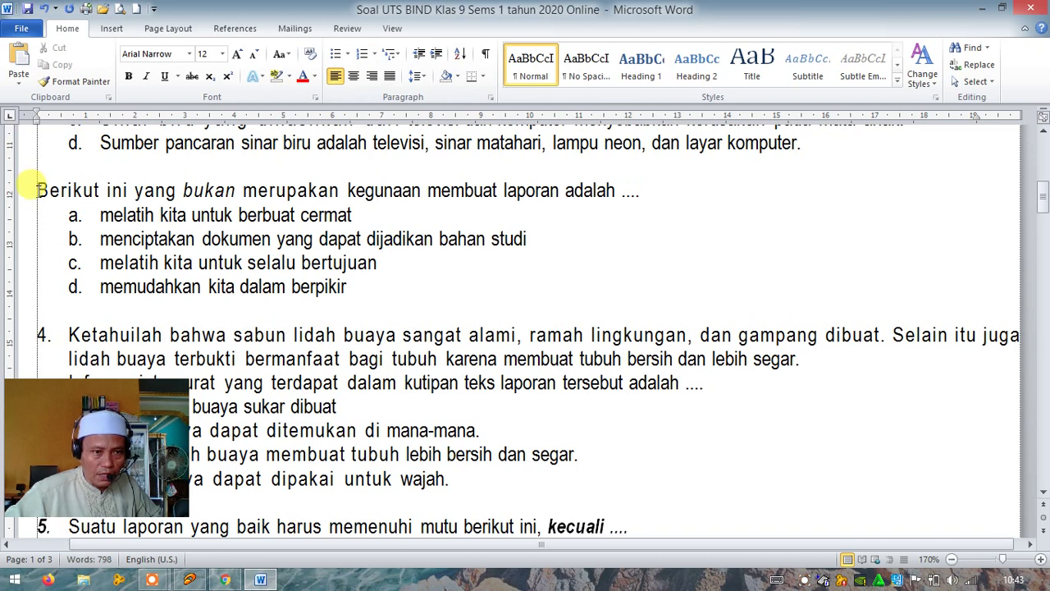
{"action": "left_click_drag", "start_coordinate": [36, 190], "coordinate": [632, 197]}
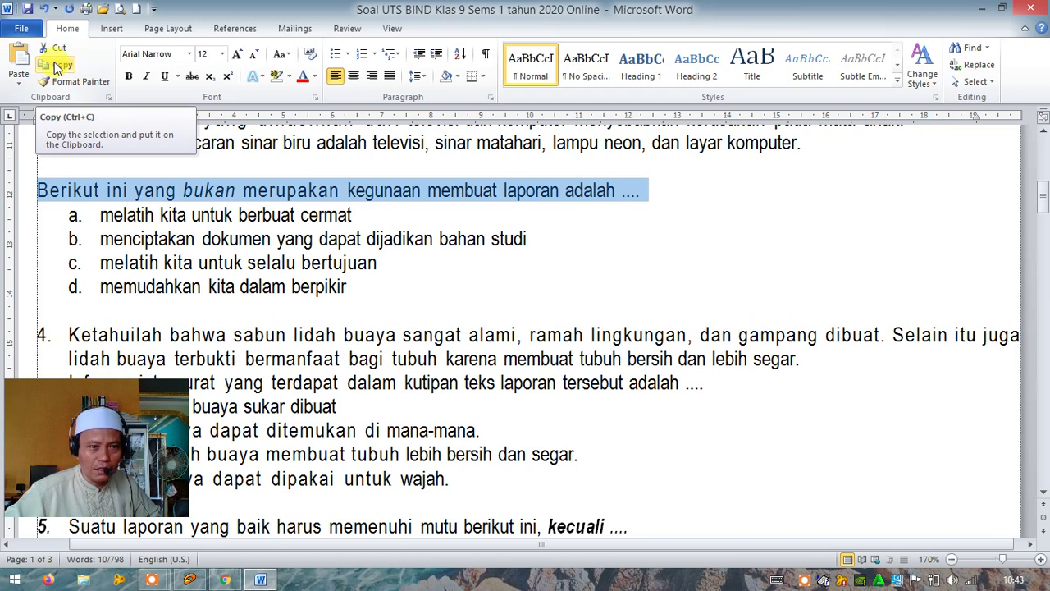
{"action": "left_click", "coordinate": [55, 65]}
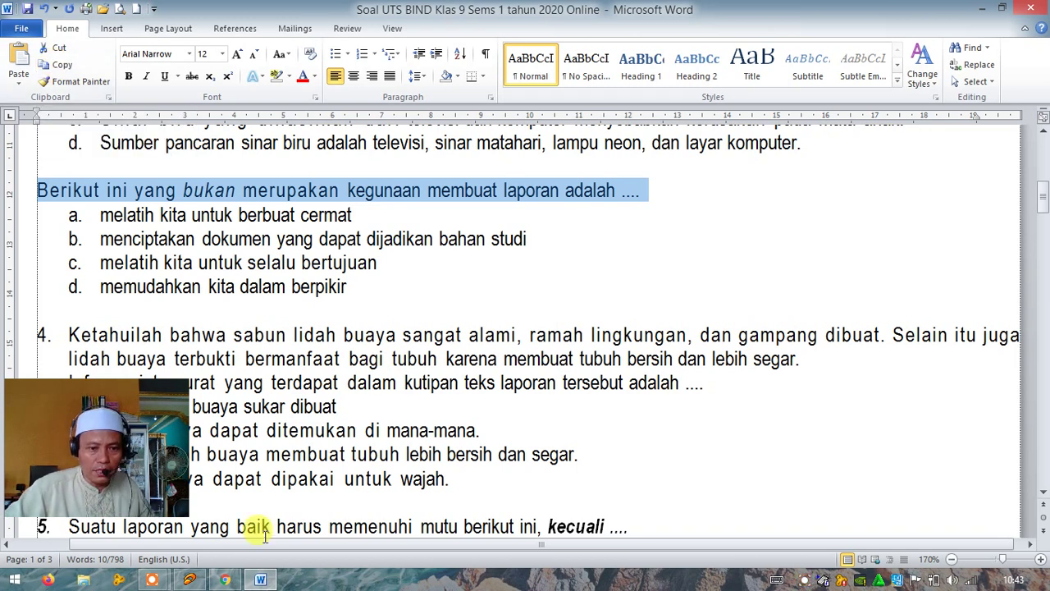
Paste 'Berikut ini yang bukan merupakan kegunaan membuat laporan adalah ....' as the new question's title
{"action": "left_click", "coordinate": [225, 580]}
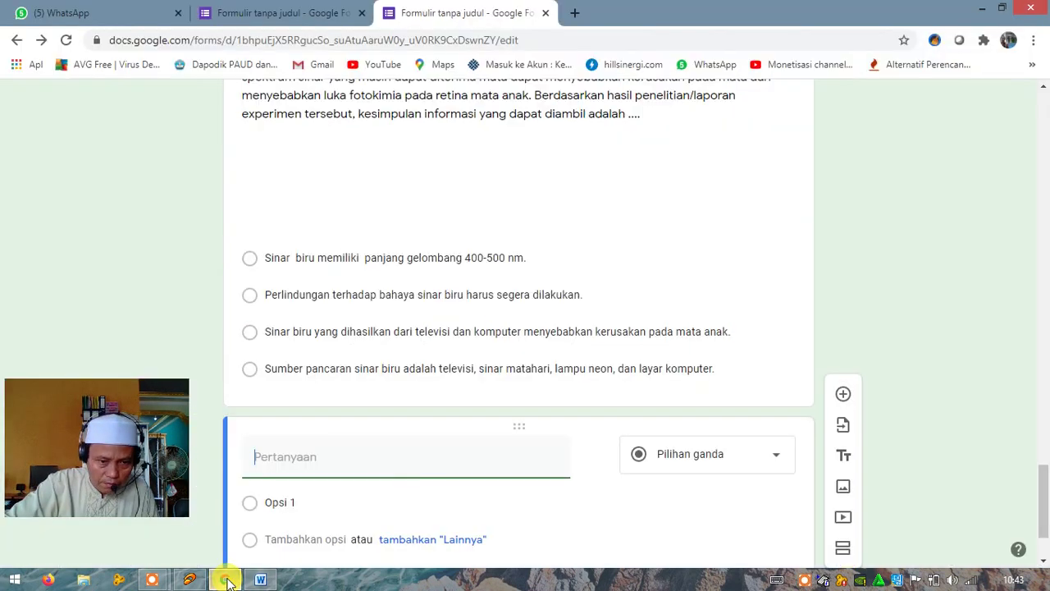
{"action": "left_click", "coordinate": [267, 458]}
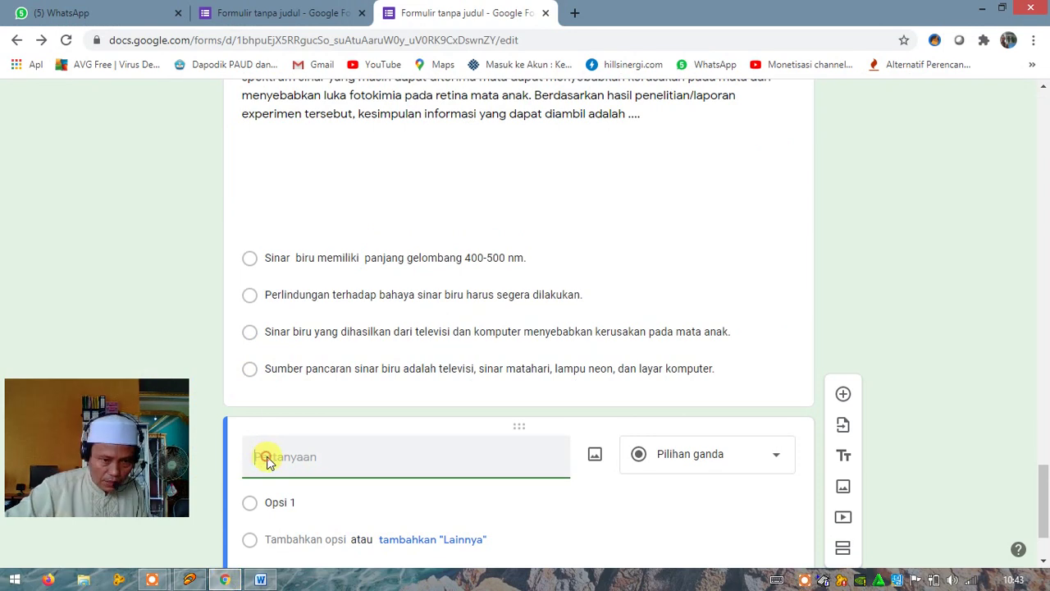
{"action": "right_click", "coordinate": [266, 457]}
{"action": "left_click", "coordinate": [302, 337]}
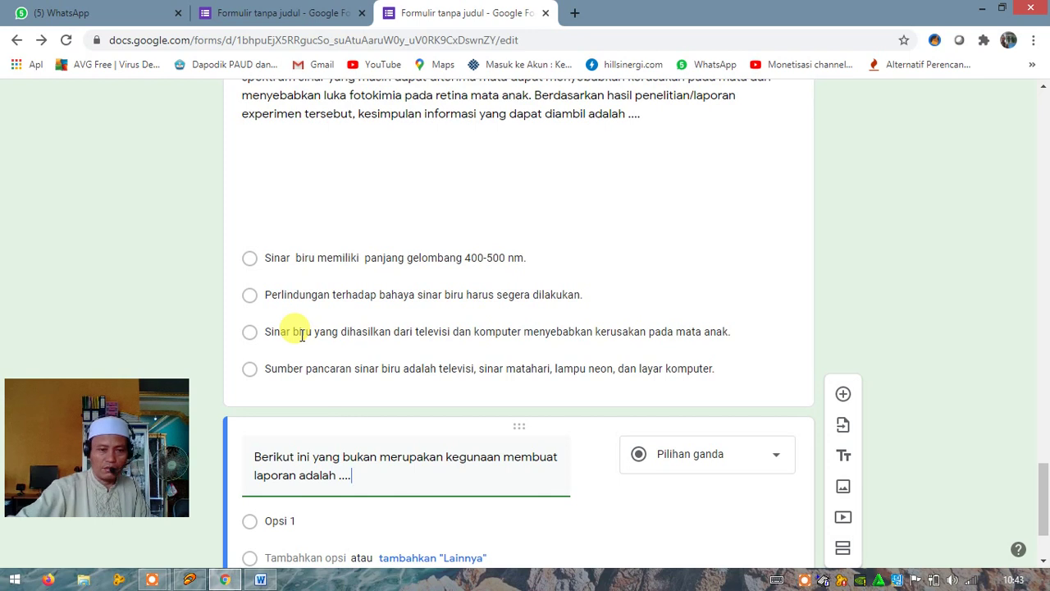
{"action": "scroll", "coordinate": [448, 461], "scroll_direction": "down", "scroll_amount": 2}
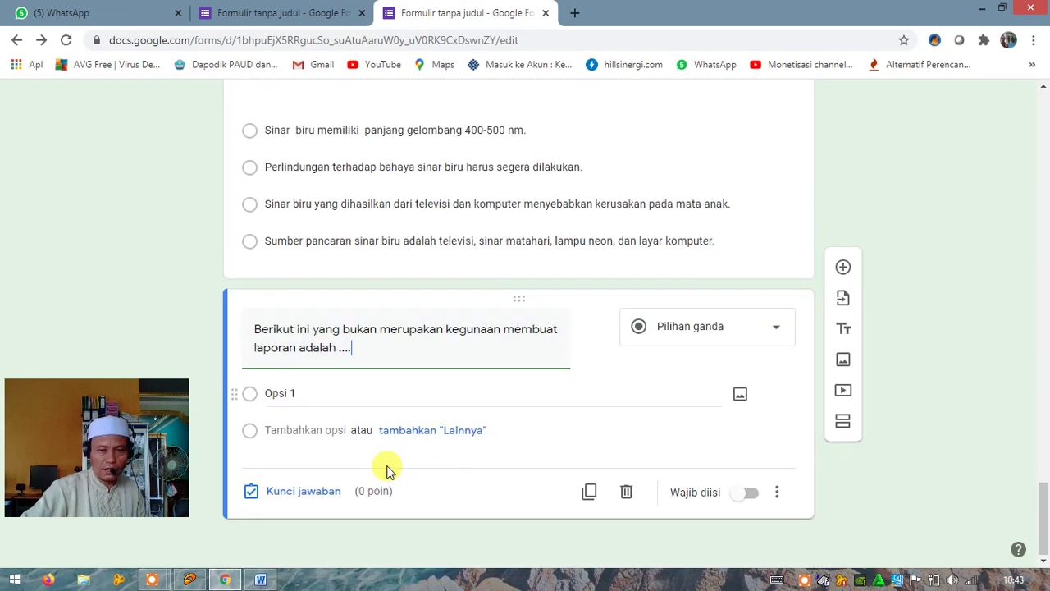
{"action": "left_click", "coordinate": [291, 393]}
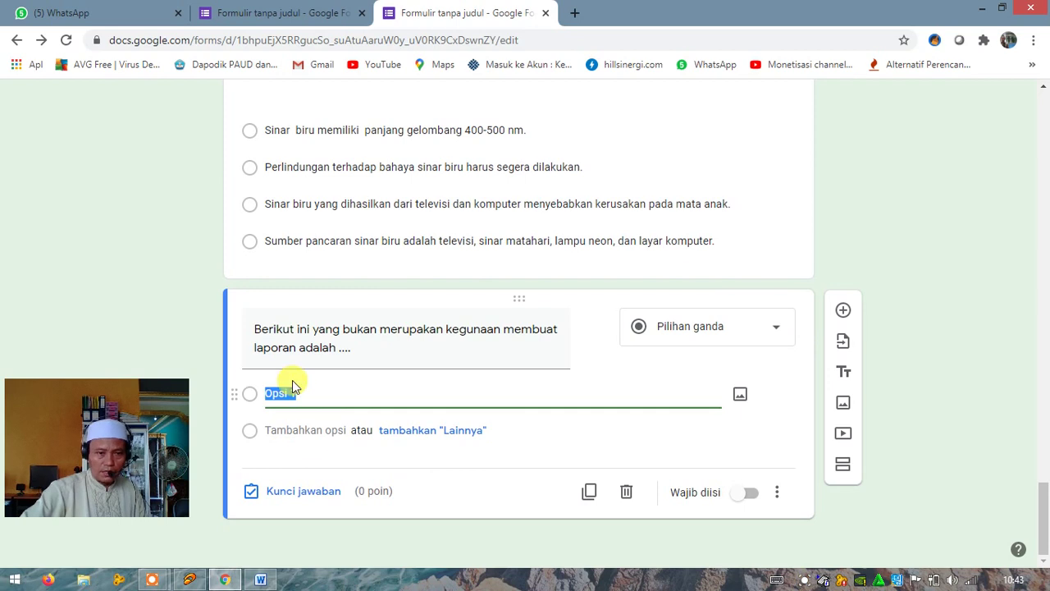
Restore question 4's number, remove the a–d letters from its four options, and copy them
{"action": "left_click", "coordinate": [261, 580]}
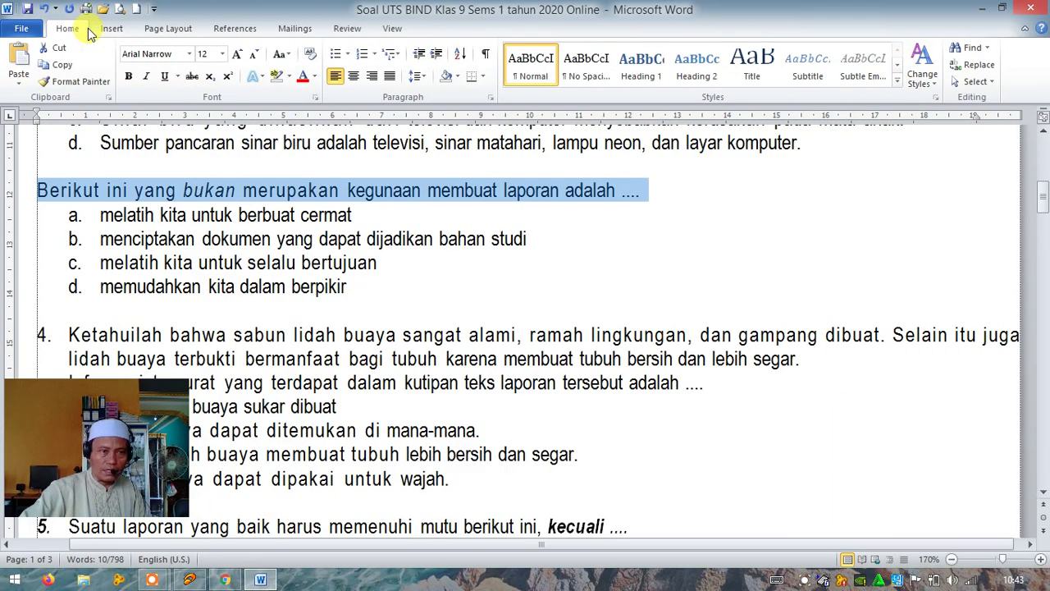
{"action": "left_click", "coordinate": [49, 10]}
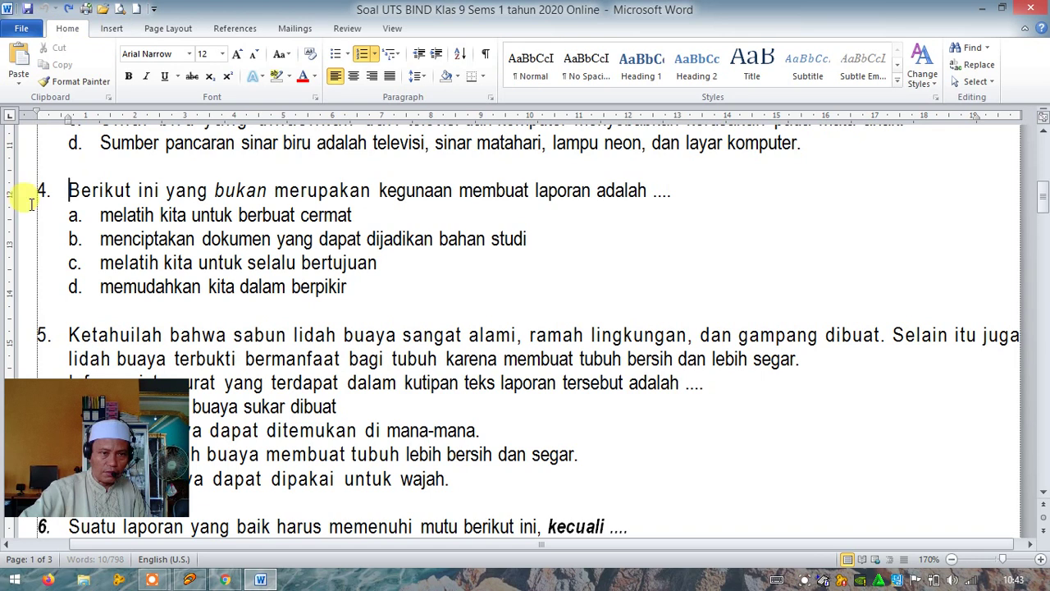
{"action": "left_click_drag", "start_coordinate": [20, 214], "coordinate": [33, 293]}
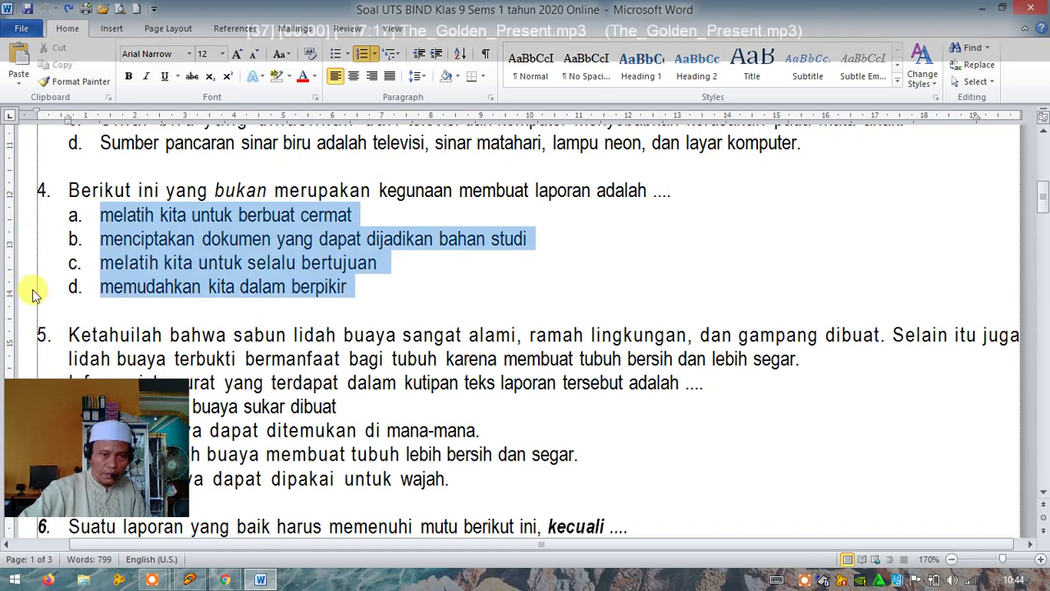
{"action": "left_click", "coordinate": [360, 56]}
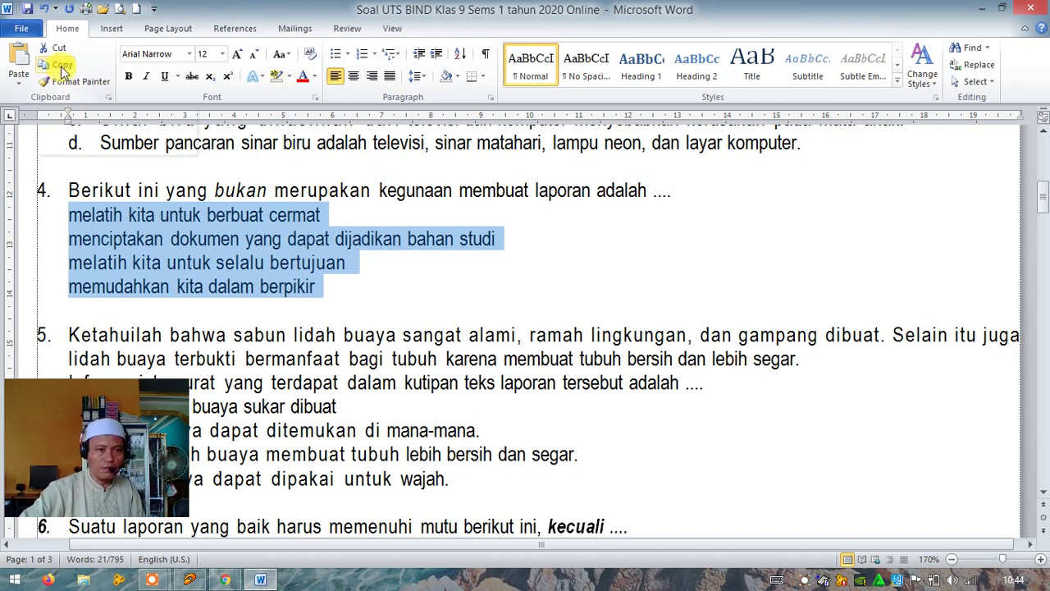
{"action": "left_click", "coordinate": [63, 72]}
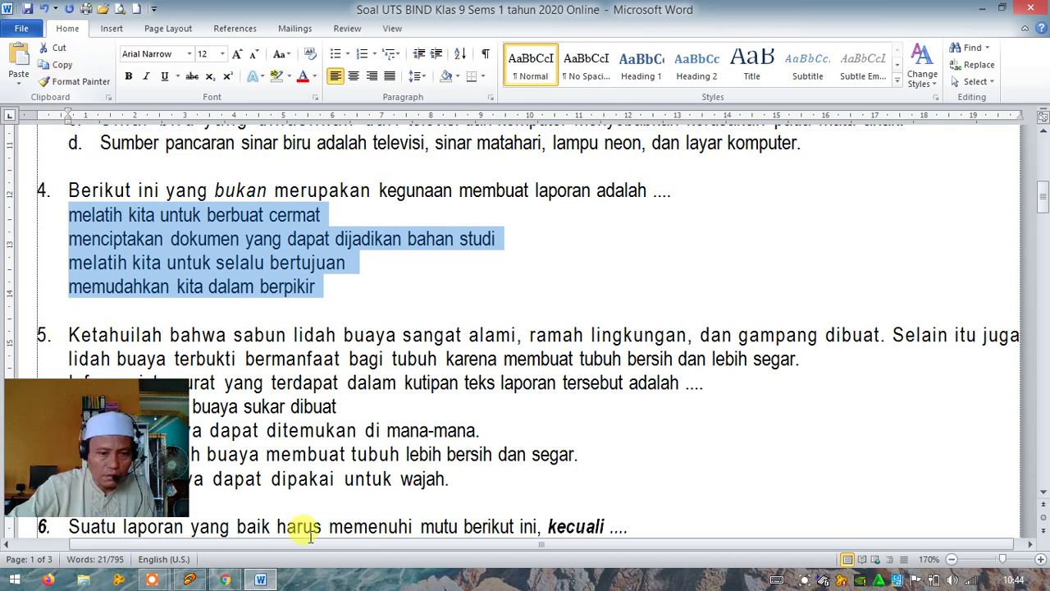
{"action": "left_click", "coordinate": [226, 580]}
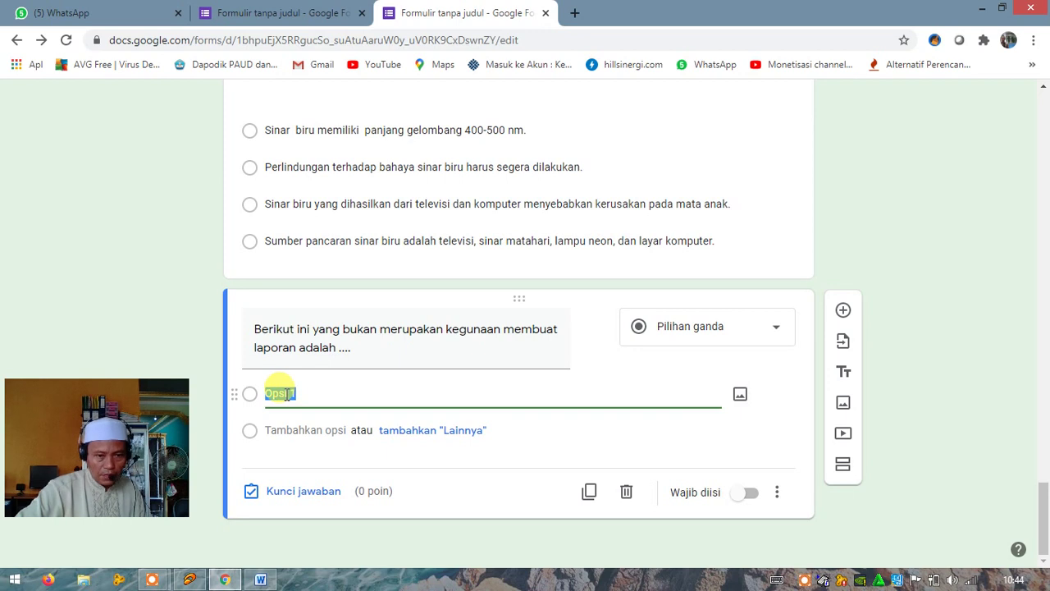
Paste the four options, 'melatih kita untuk berbuat cermat' through 'memudahkan kita dalam berpikir', over Opsi 1
{"action": "right_click", "coordinate": [286, 395]}
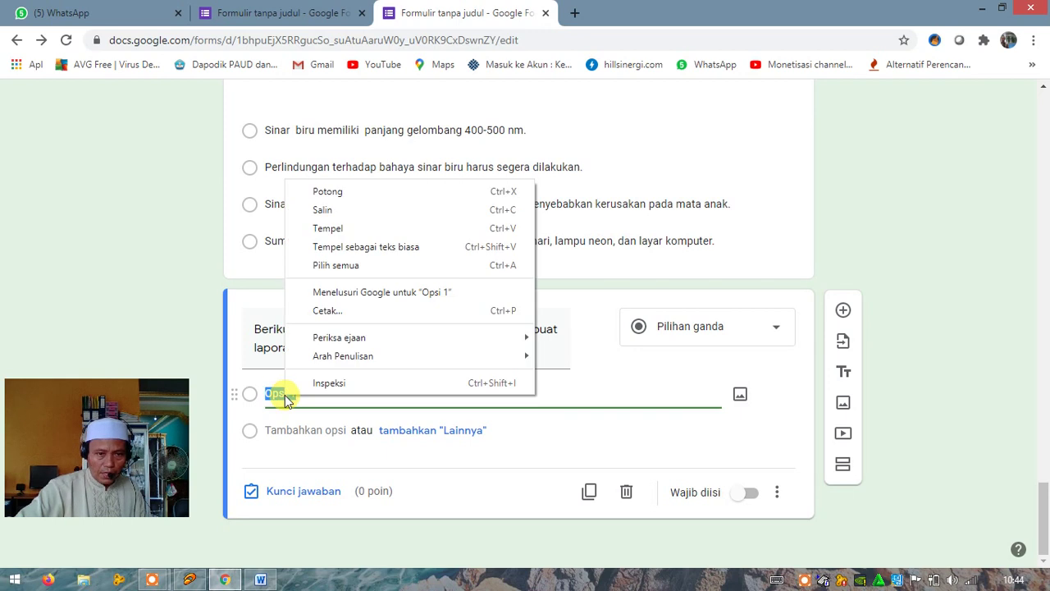
{"action": "left_click", "coordinate": [328, 228]}
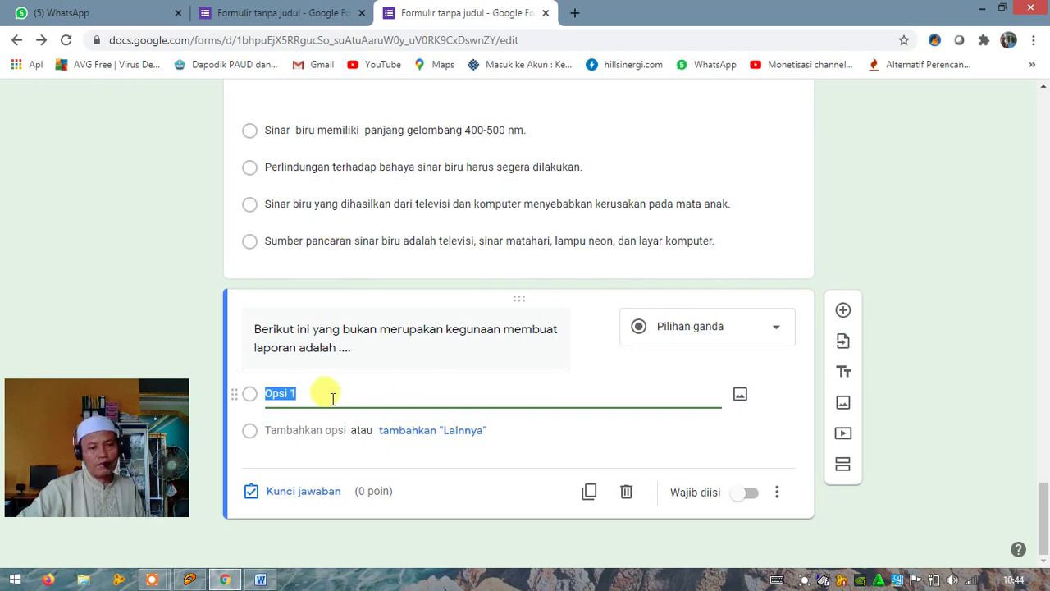
{"action": "key", "text": "ctrl+v"}
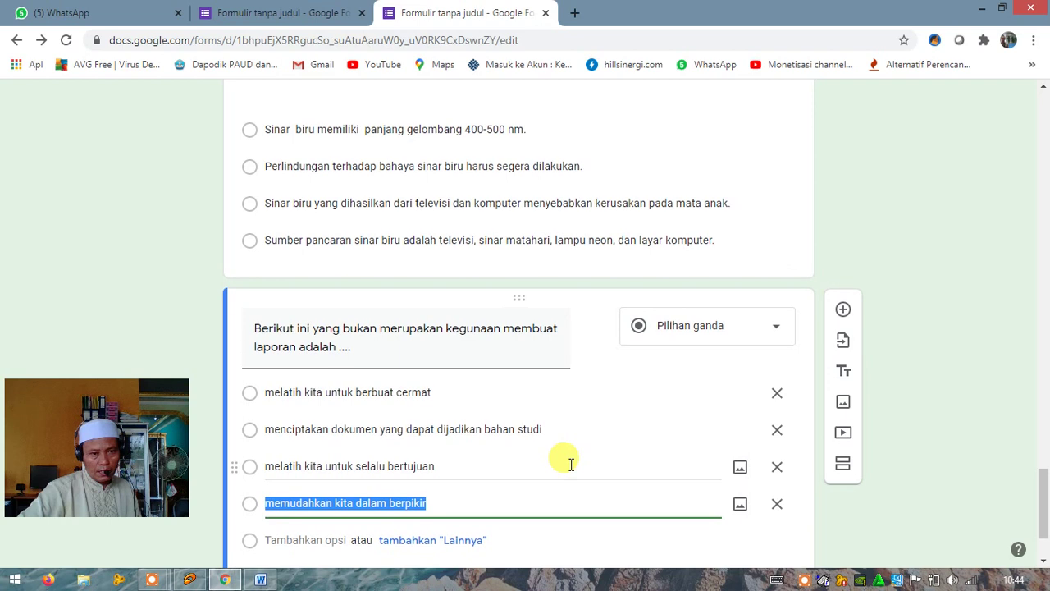
{"action": "scroll", "coordinate": [570, 464], "scroll_direction": "down", "scroll_amount": 1}
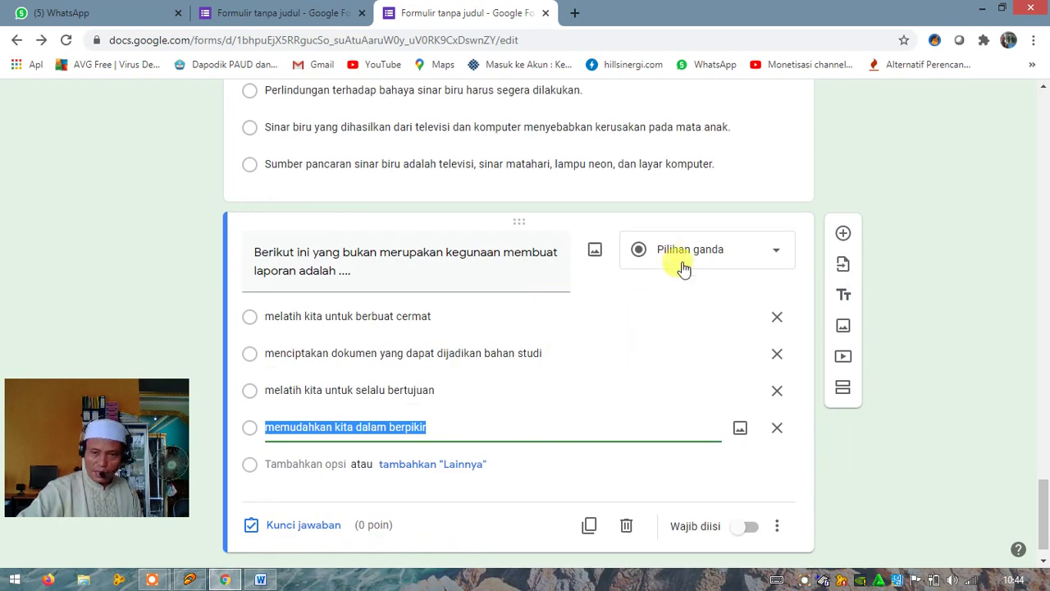
Mark 'menciptakan dokumen yang dapat dijadikan bahan studi' as correct and raise the points to 4
{"action": "left_click", "coordinate": [297, 527]}
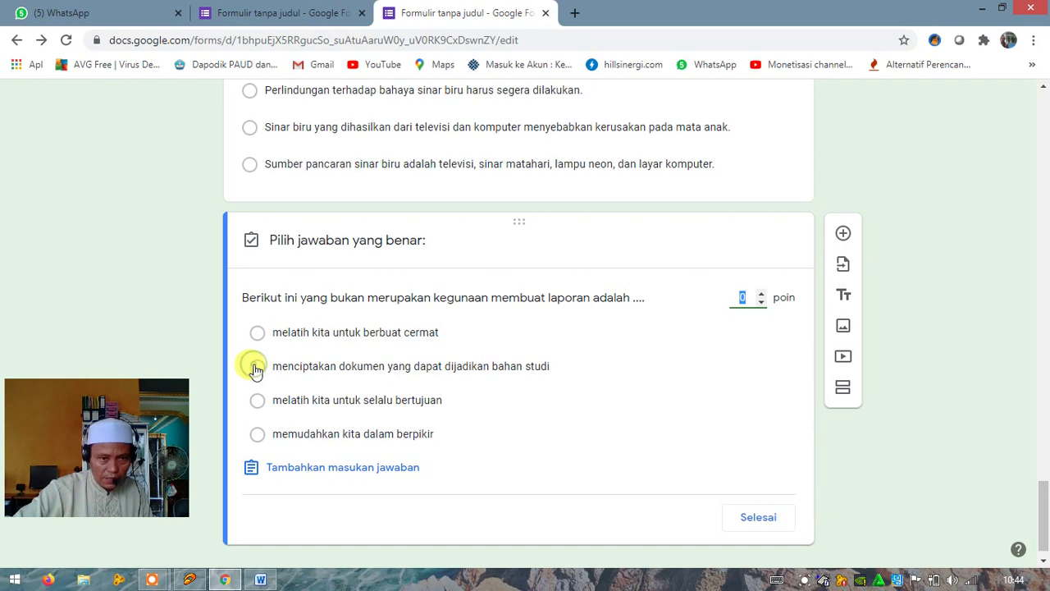
{"action": "left_click", "coordinate": [258, 371]}
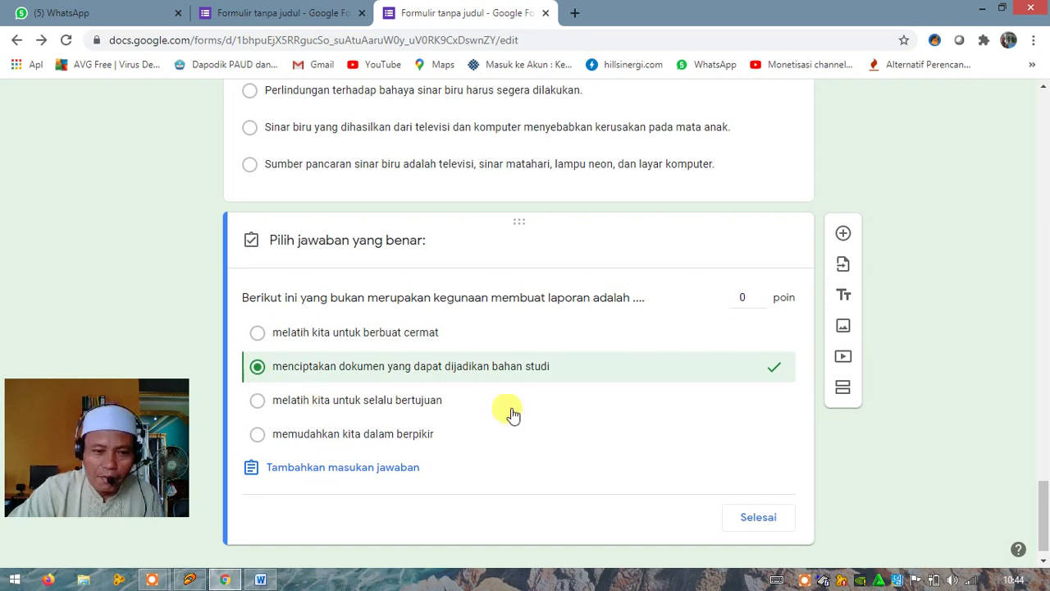
{"action": "left_click", "coordinate": [762, 299]}
{"action": "left_click", "coordinate": [761, 293]}
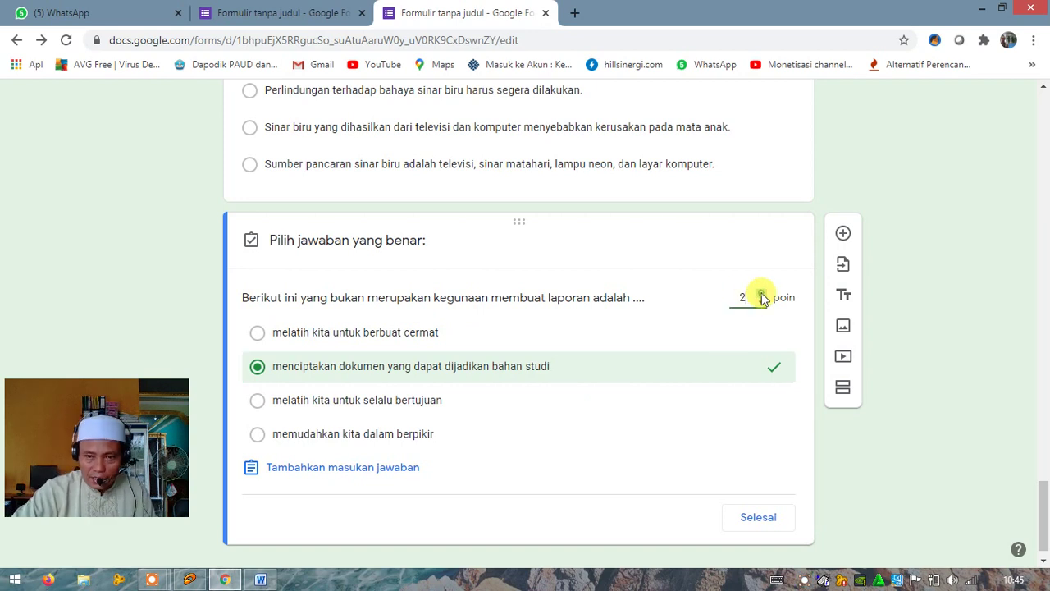
{"action": "left_click", "coordinate": [761, 293]}
{"action": "left_click", "coordinate": [761, 293]}
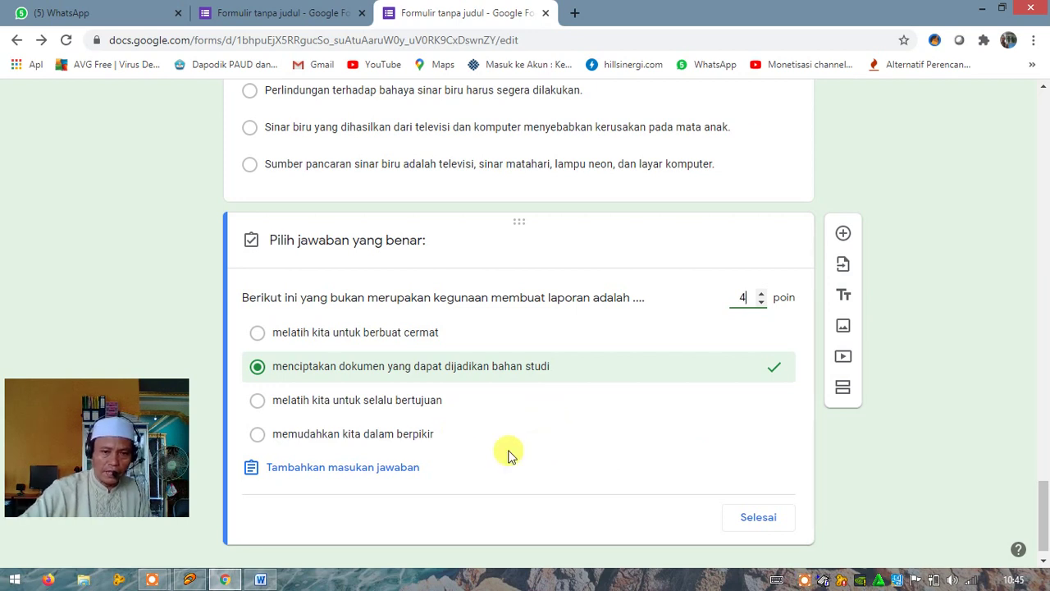
{"action": "scroll", "coordinate": [502, 453], "scroll_direction": "down", "scroll_amount": 1}
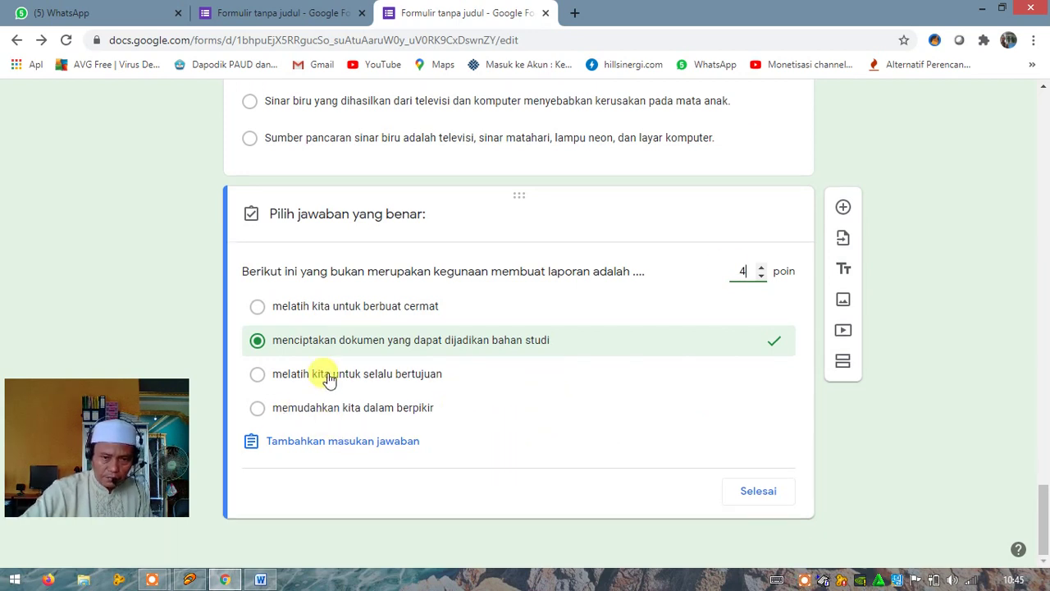
Save the answer key, switch on Wajib diisi, and enable Acak urutan opsi for the question
{"action": "left_click", "coordinate": [757, 490]}
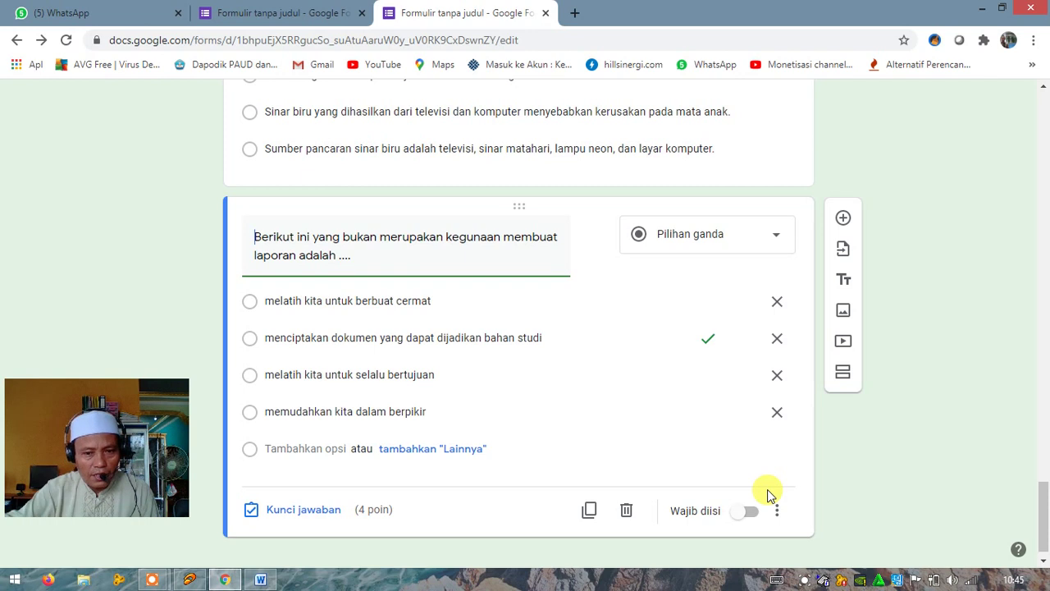
{"action": "left_click", "coordinate": [748, 512]}
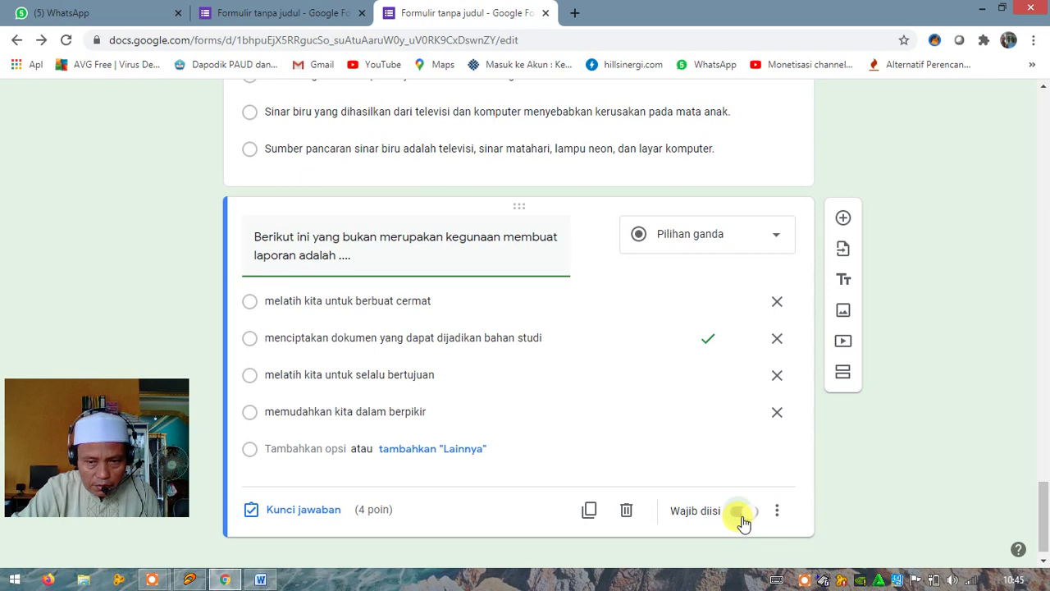
{"action": "left_click", "coordinate": [748, 512]}
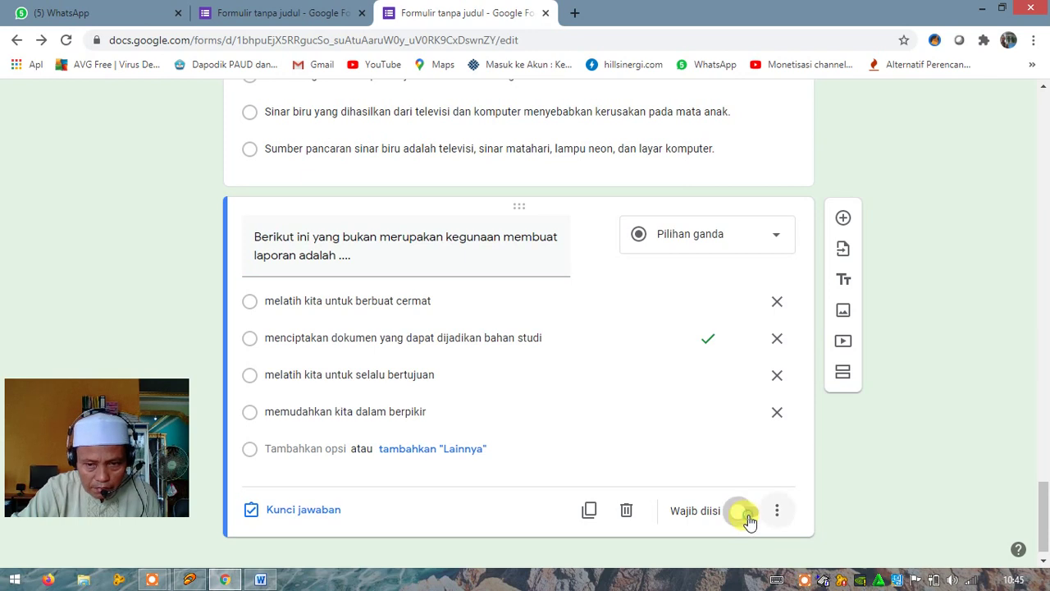
{"action": "left_click", "coordinate": [749, 517]}
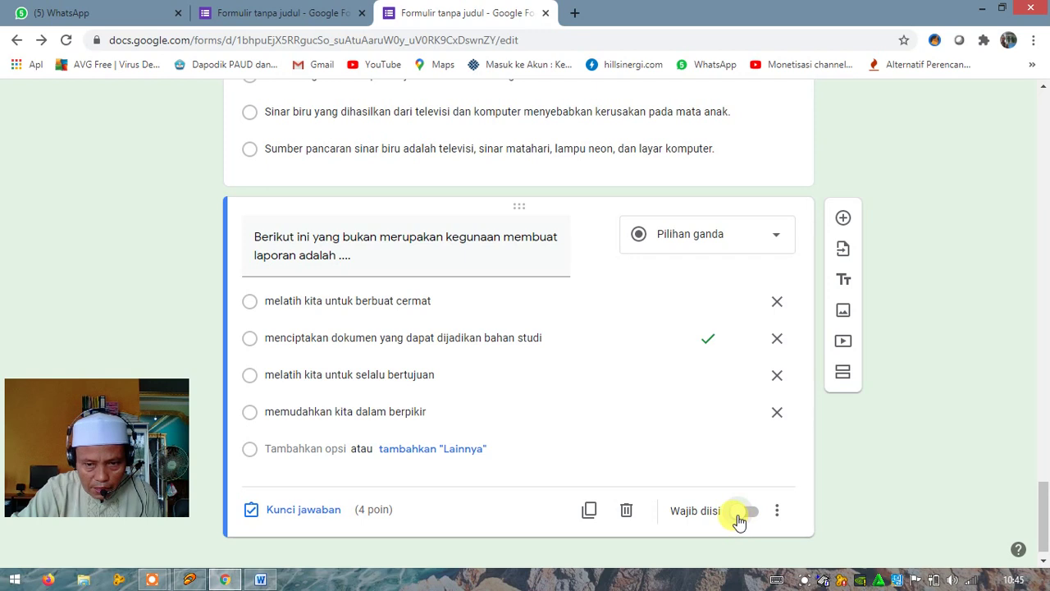
{"action": "left_click", "coordinate": [739, 517]}
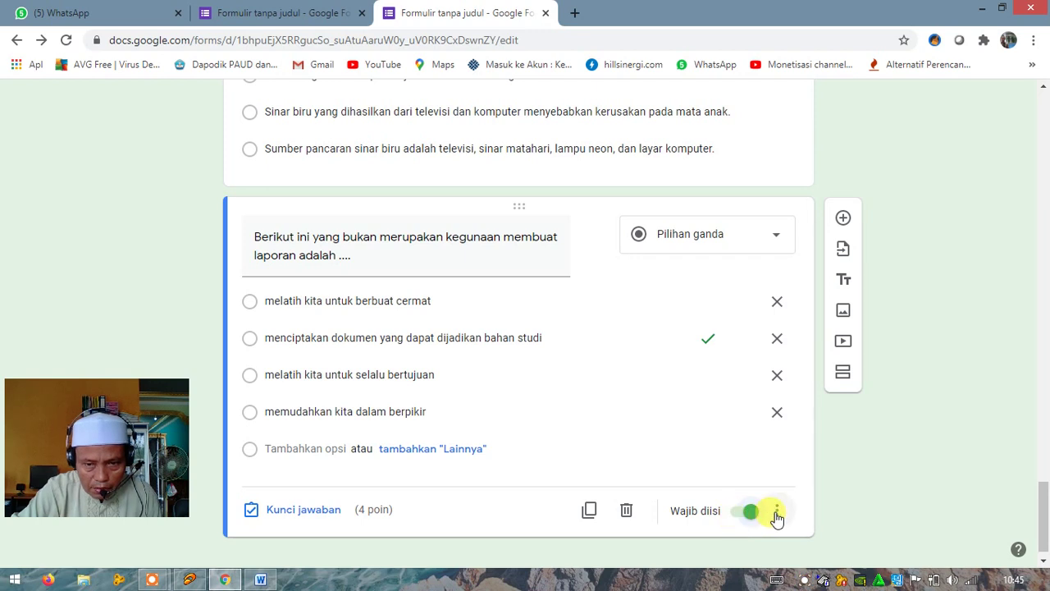
{"action": "left_click", "coordinate": [776, 513]}
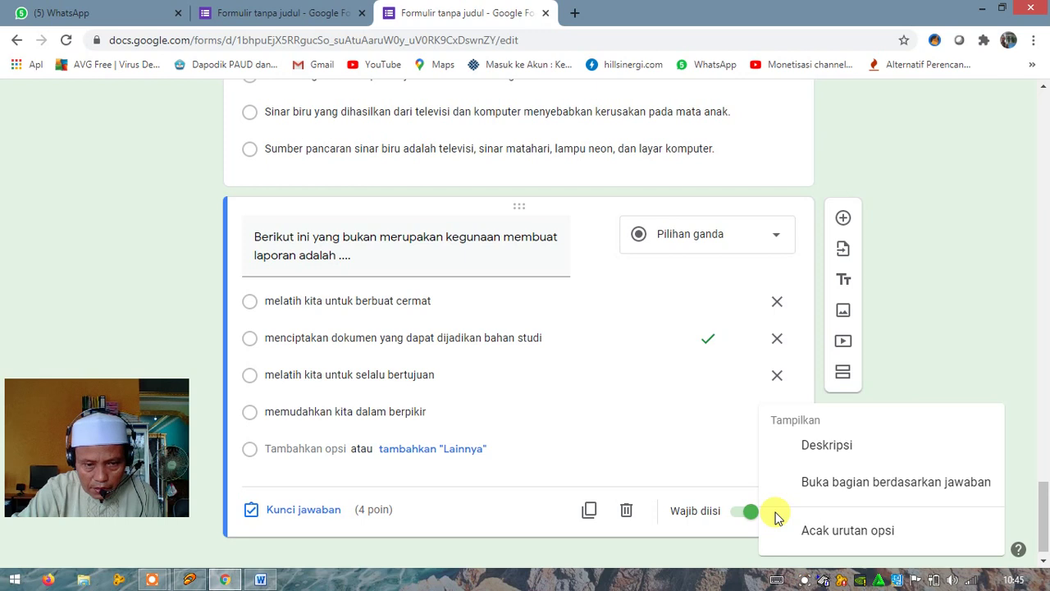
{"action": "left_click", "coordinate": [853, 530]}
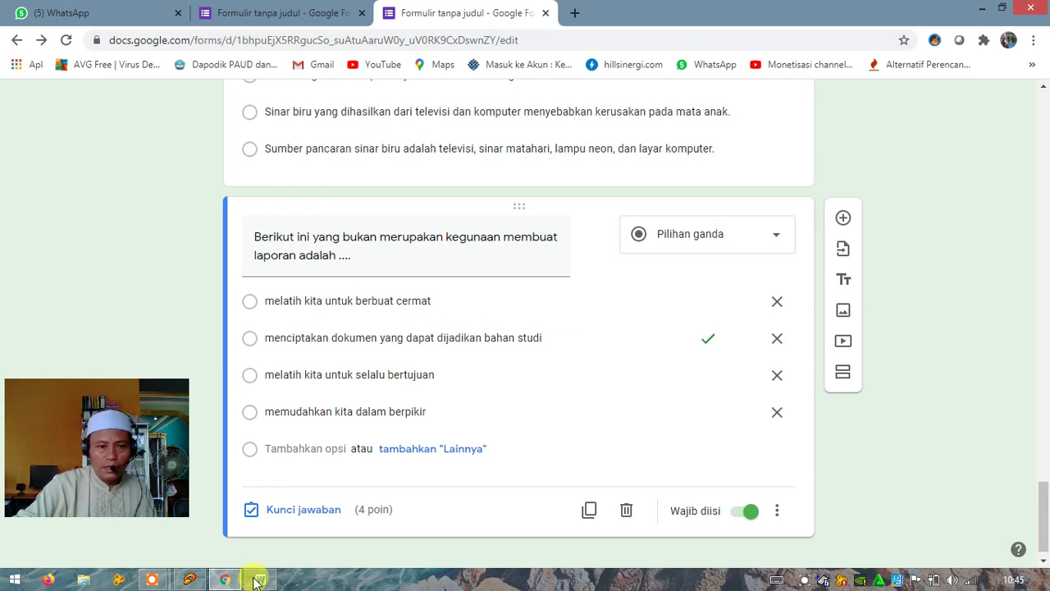
Restore the a–d lettering on question 4's options in Word
{"action": "mouse_move", "coordinate": [260, 581]}
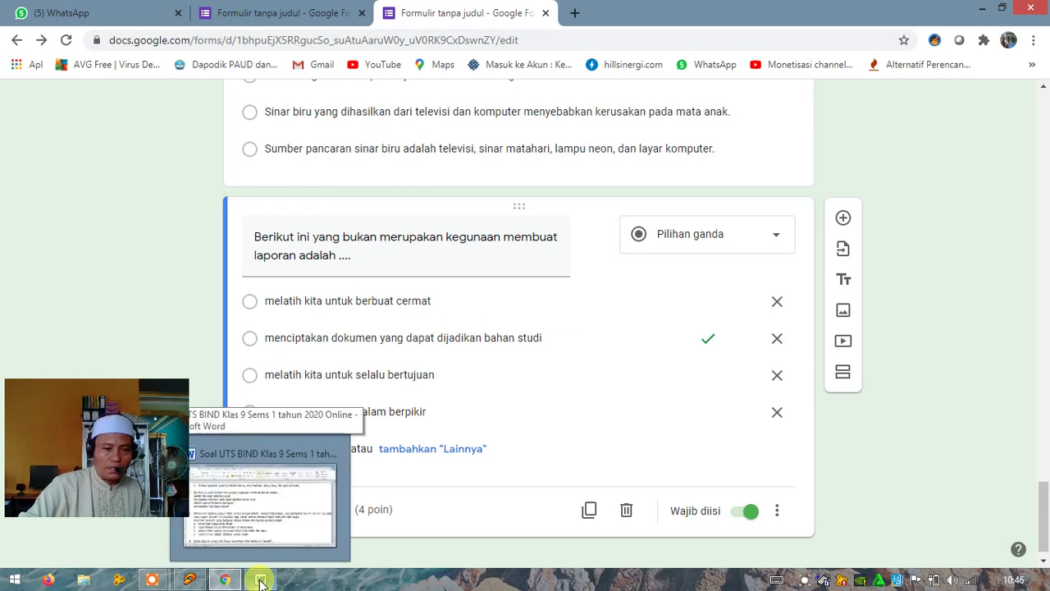
{"action": "left_click", "coordinate": [283, 537]}
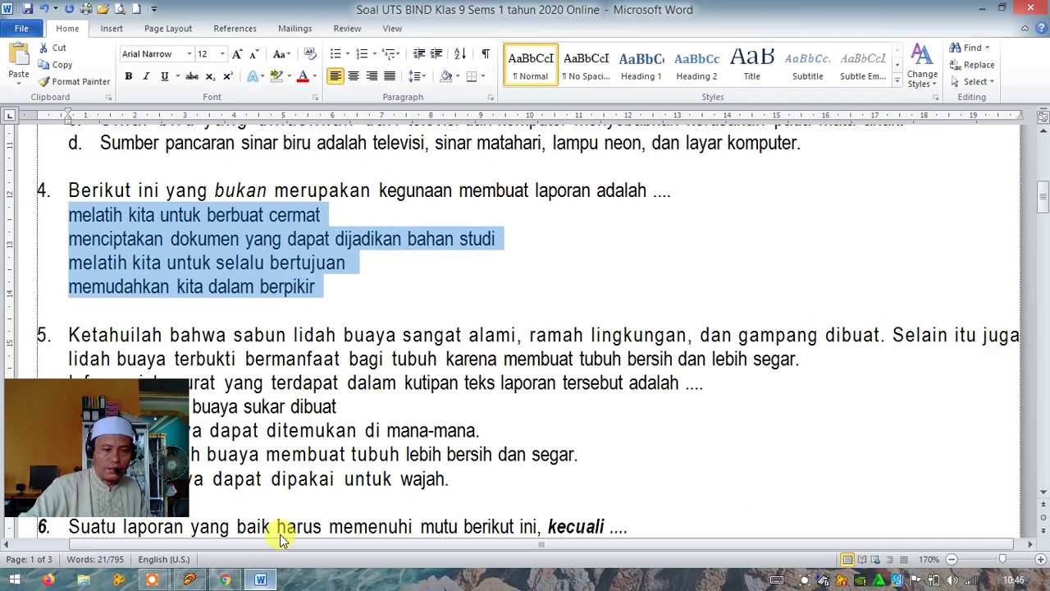
{"action": "left_click", "coordinate": [226, 359]}
{"action": "scroll", "coordinate": [228, 353], "scroll_direction": "down", "scroll_amount": 1}
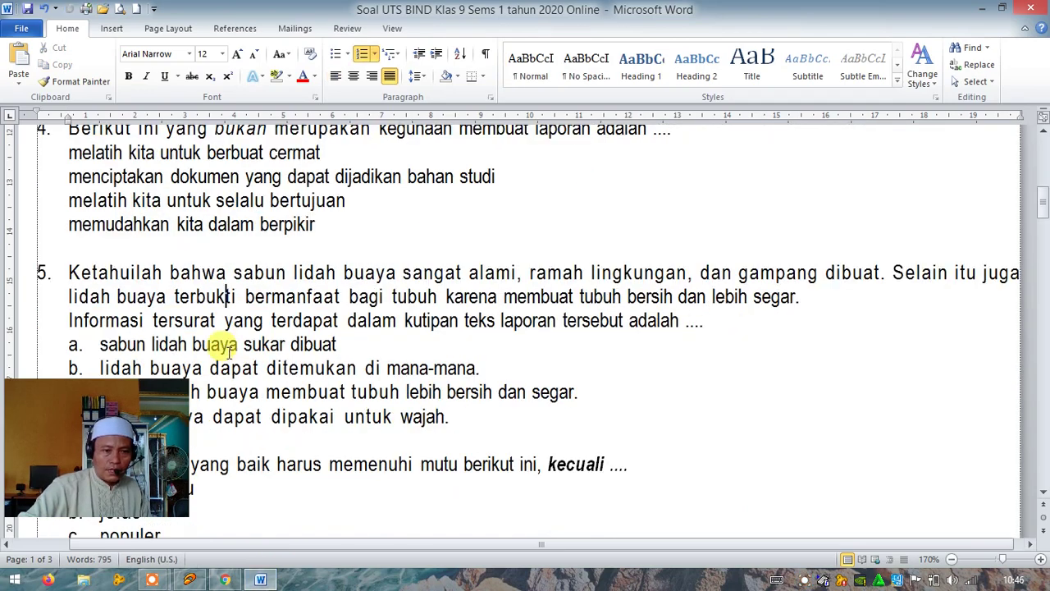
{"action": "left_click", "coordinate": [45, 9]}
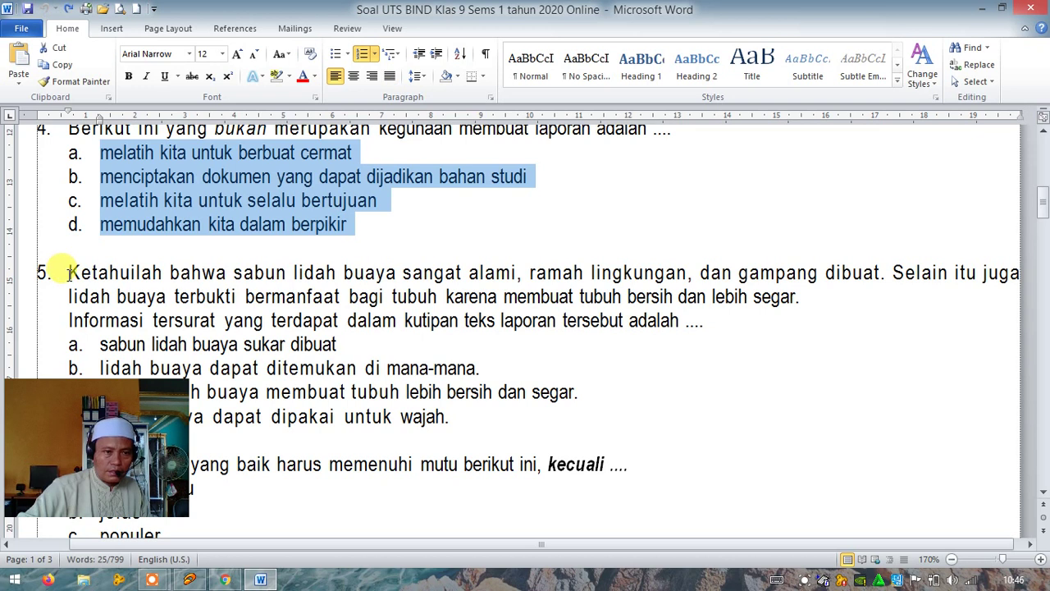
Remove the list numbering from question 5's aloe-vera soap passage
{"action": "left_click_drag", "start_coordinate": [68, 264], "coordinate": [705, 325]}
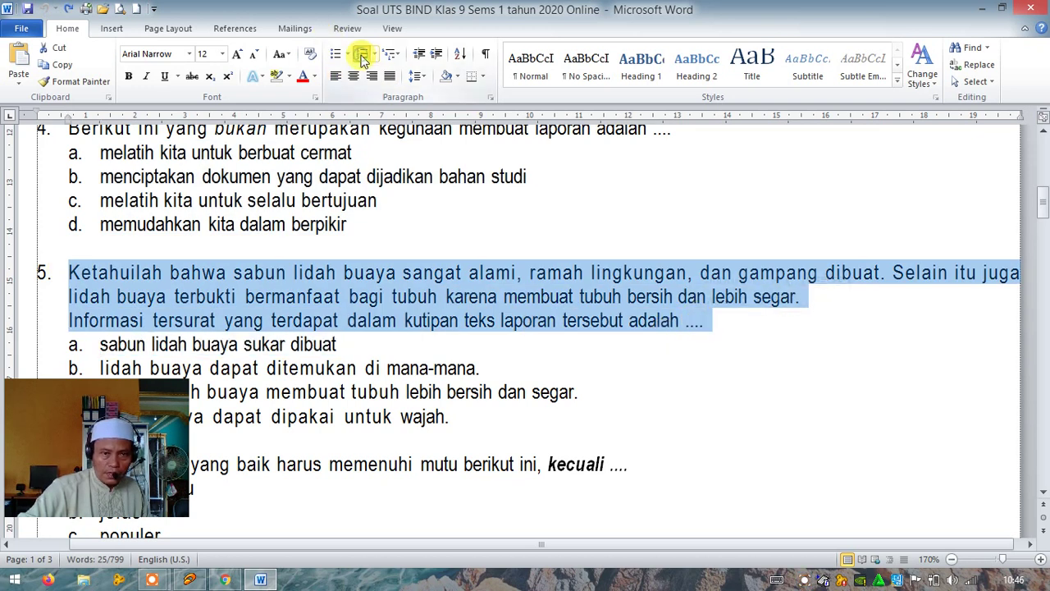
{"action": "left_click", "coordinate": [361, 53]}
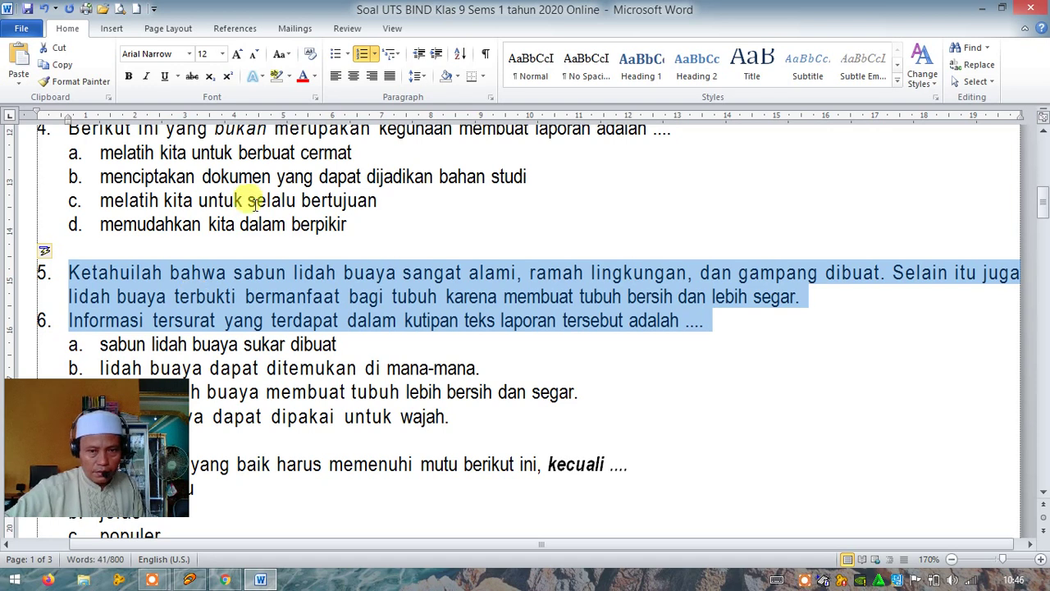
{"action": "left_click", "coordinate": [361, 56]}
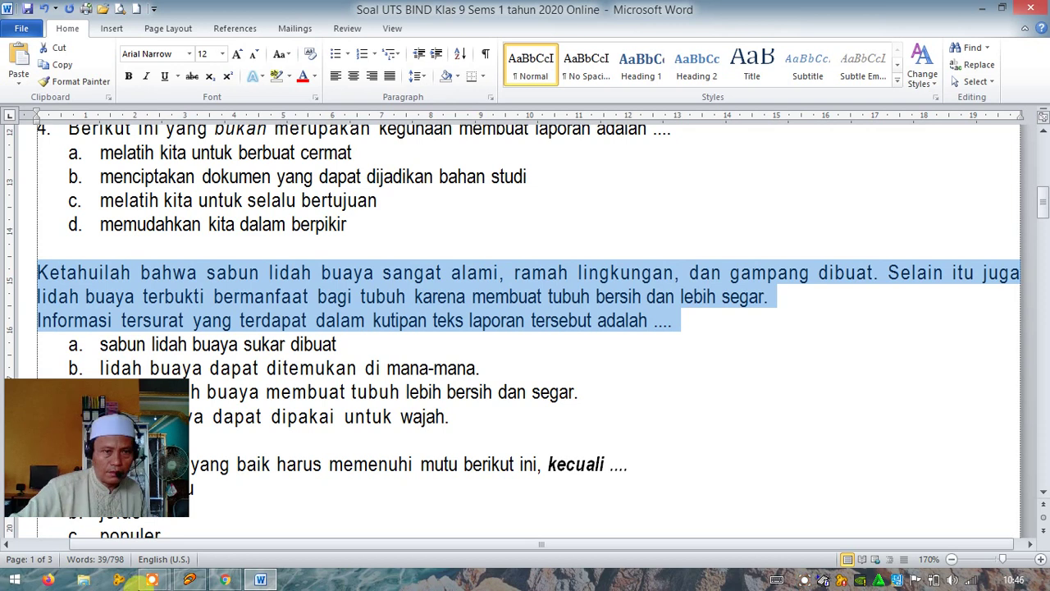
{"action": "left_click", "coordinate": [223, 580]}
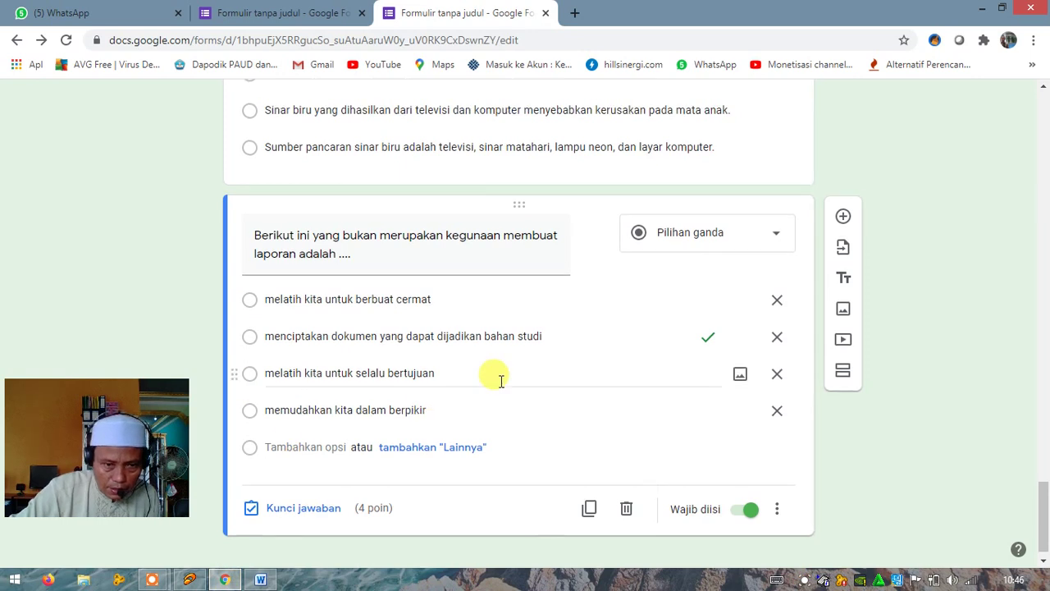
Add a fifth multiple-choice question and paste question 5's lidah buaya soap passage as its text
{"action": "scroll", "coordinate": [499, 380], "scroll_direction": "down", "scroll_amount": 1}
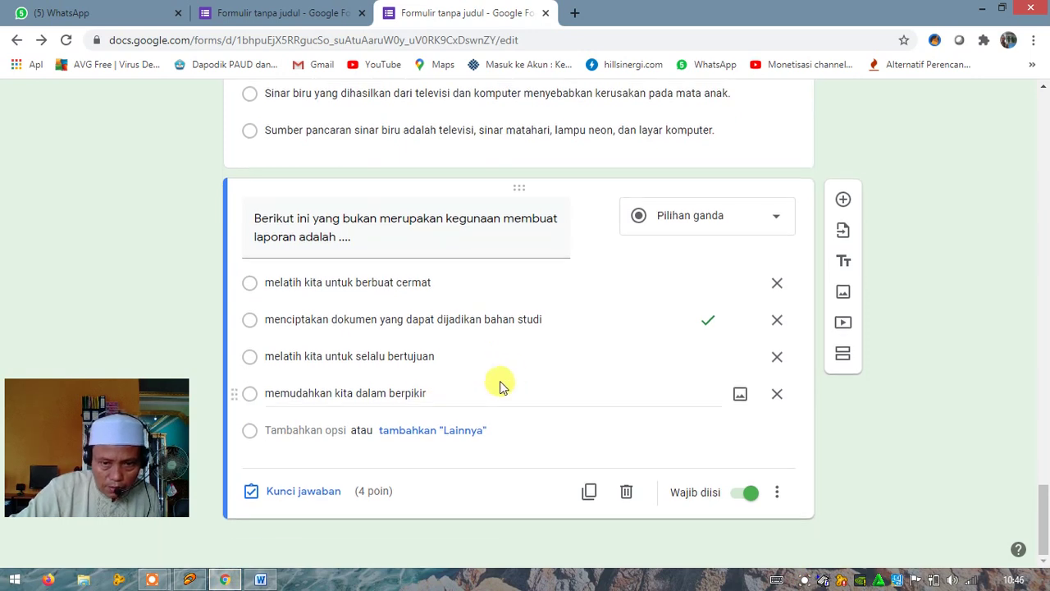
{"action": "left_click", "coordinate": [844, 201]}
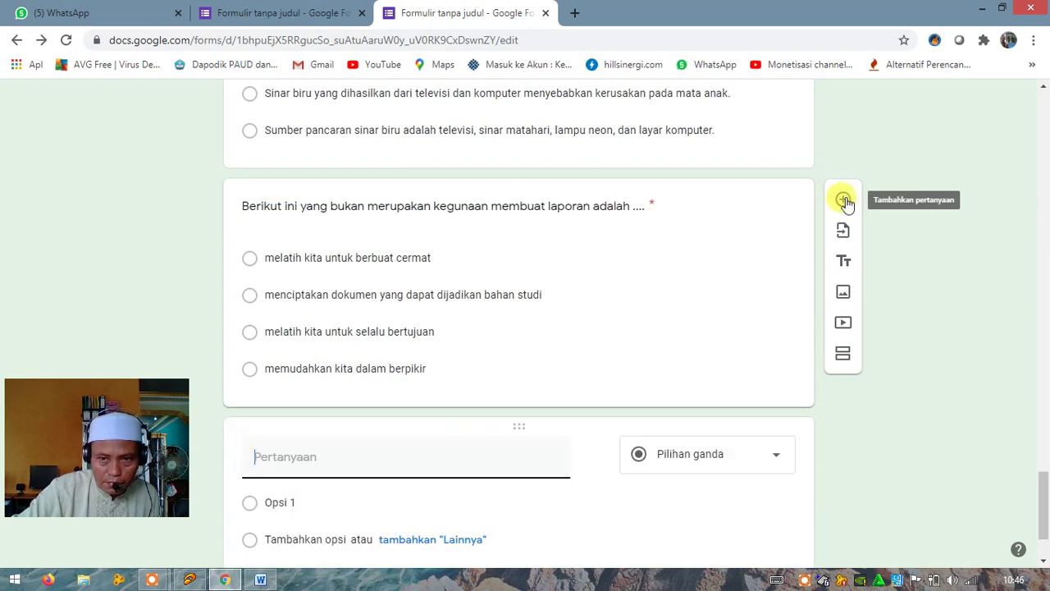
{"action": "left_click", "coordinate": [251, 451]}
{"action": "right_click", "coordinate": [264, 456]}
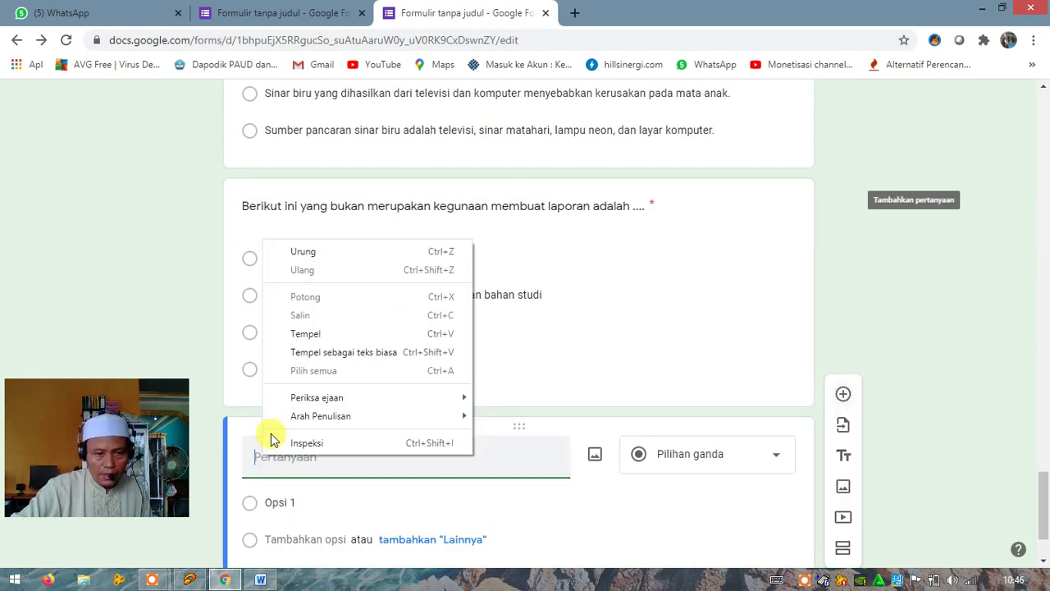
{"action": "left_click", "coordinate": [304, 333]}
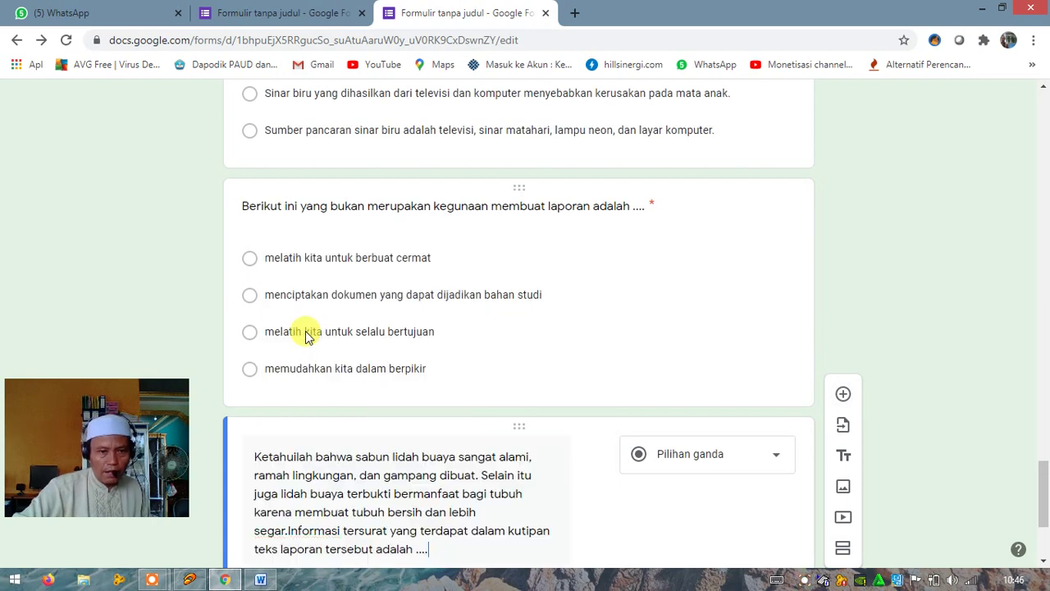
{"action": "scroll", "coordinate": [433, 510], "scroll_direction": "down", "scroll_amount": 2}
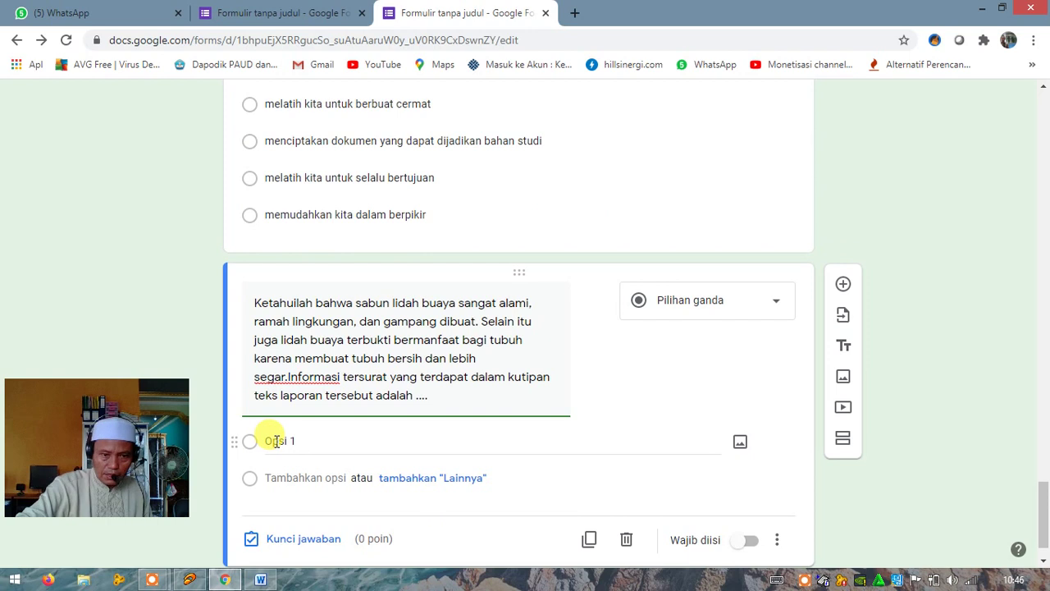
{"action": "left_click", "coordinate": [276, 441]}
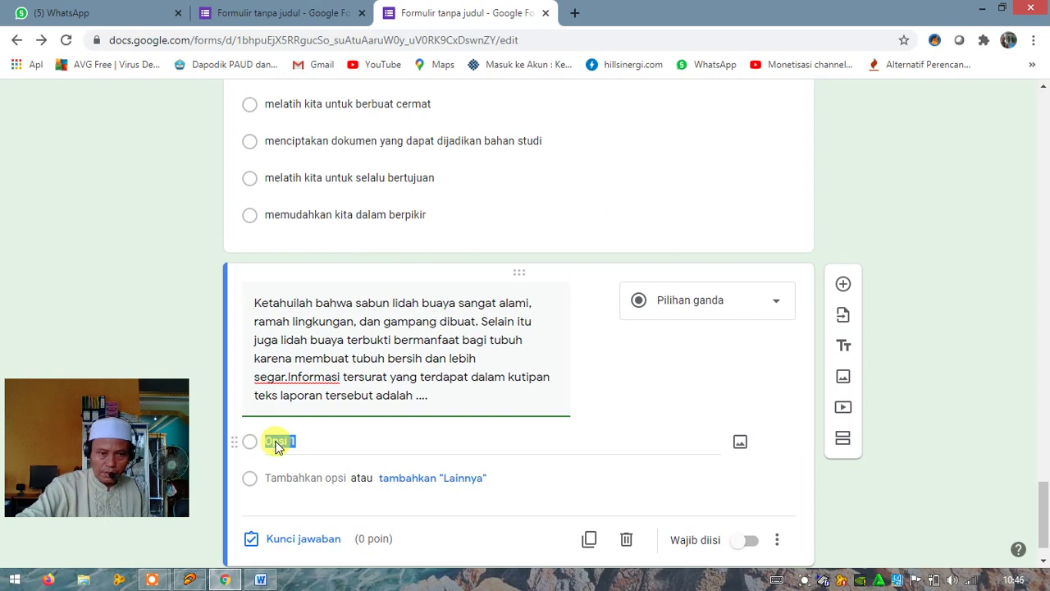
In the Word document, undo twice to restore question 5's original numbering
{"action": "left_click", "coordinate": [260, 579]}
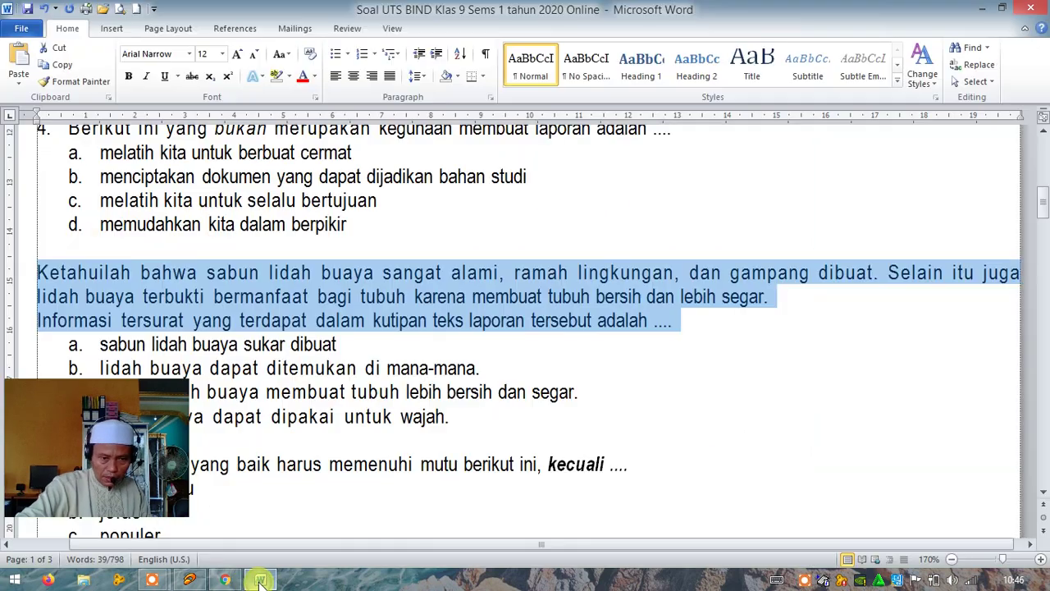
{"action": "left_click", "coordinate": [44, 10]}
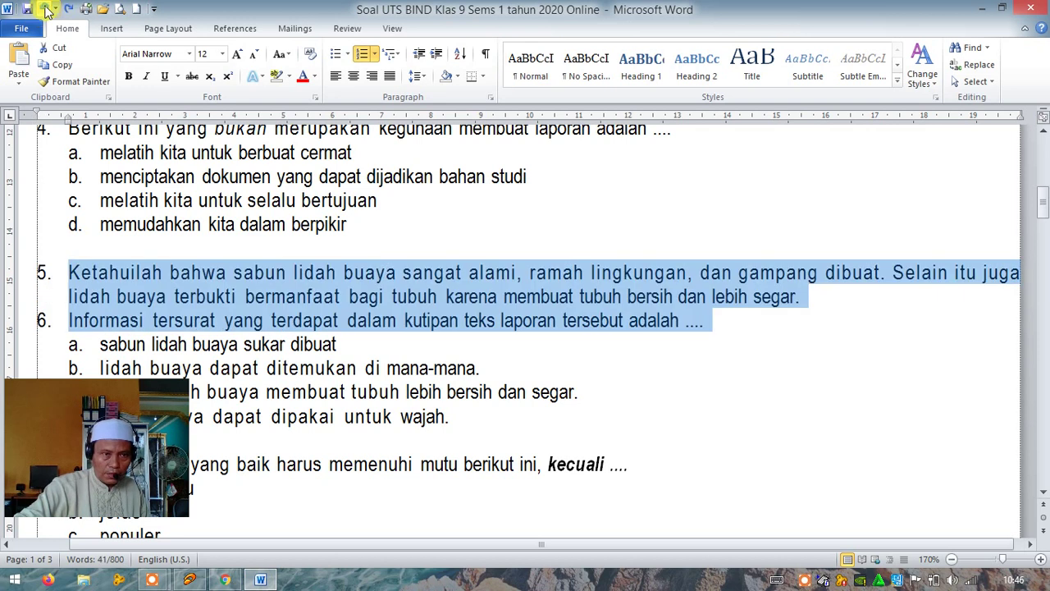
{"action": "left_click", "coordinate": [46, 10]}
Strip the a–d lettering from question 5's four answer options and copy them
{"action": "scroll", "coordinate": [369, 262], "scroll_direction": "down", "scroll_amount": 3}
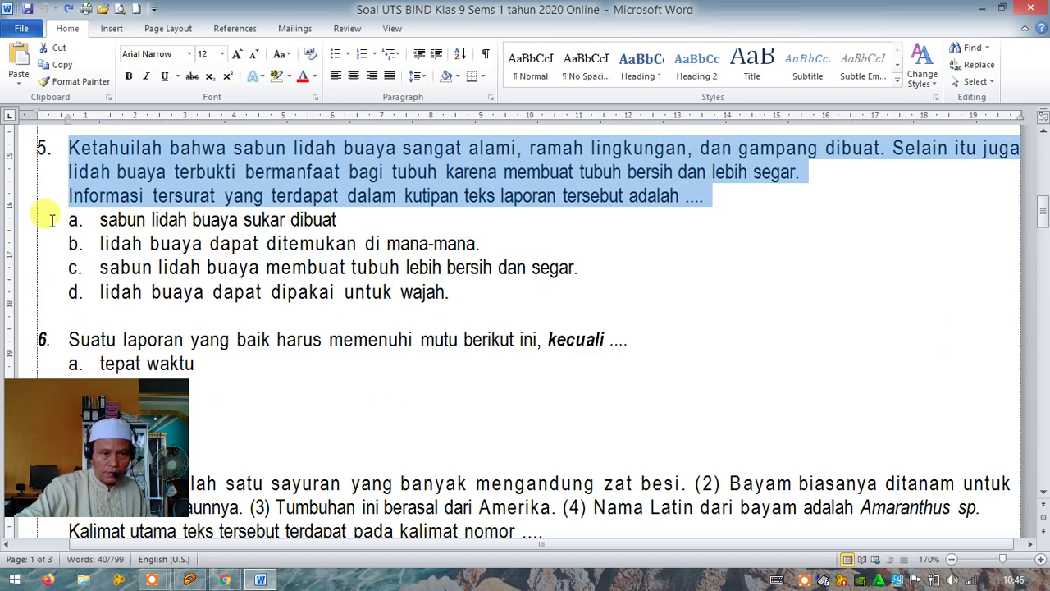
{"action": "left_click_drag", "start_coordinate": [99, 219], "coordinate": [456, 292]}
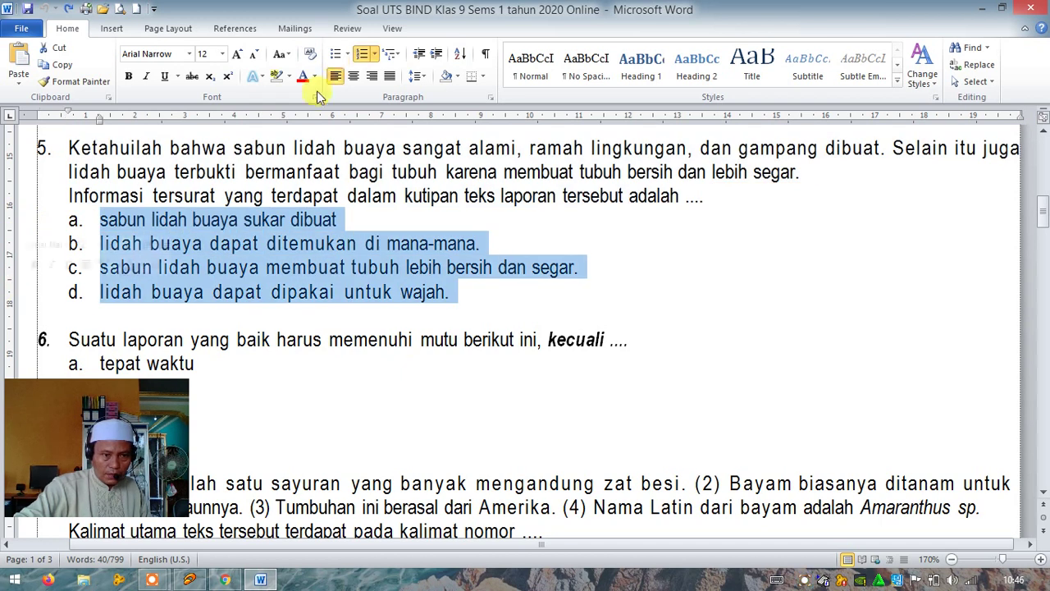
{"action": "right_click", "coordinate": [363, 53]}
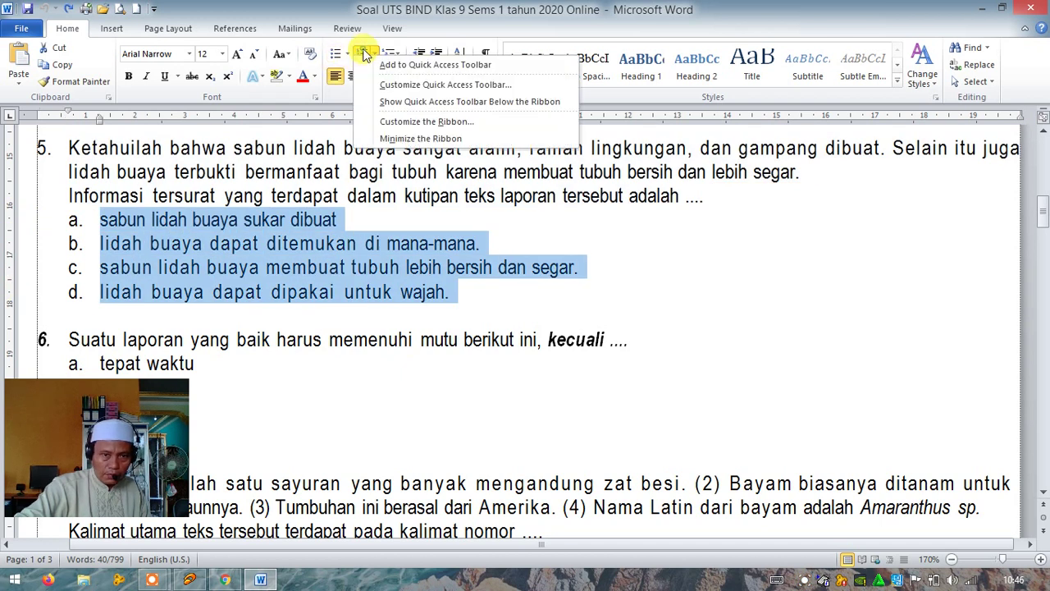
{"action": "left_click", "coordinate": [363, 53]}
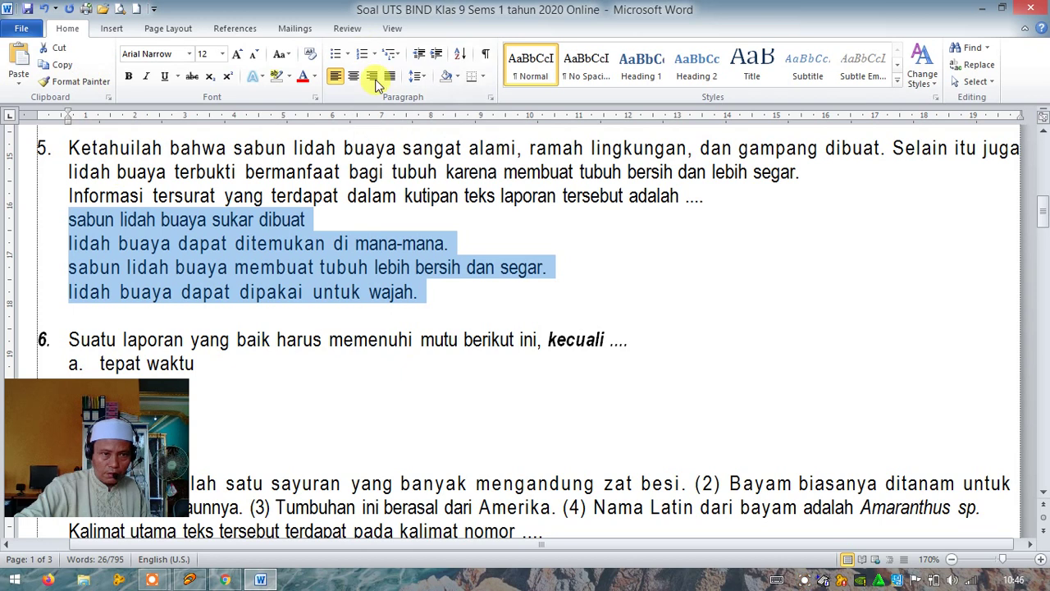
{"action": "left_click", "coordinate": [54, 68]}
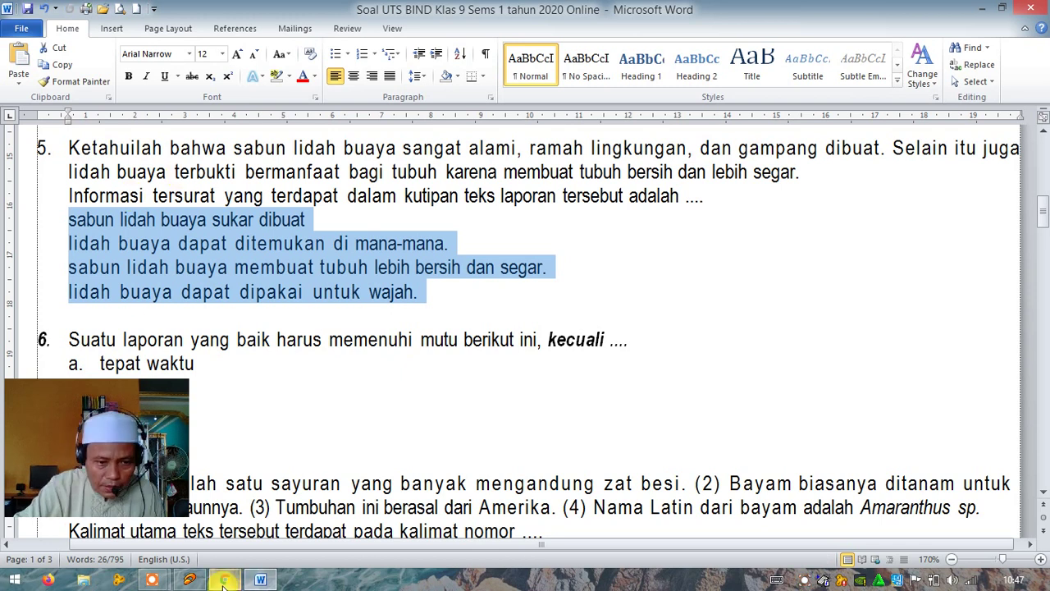
Paste the four options into question 5, from 'sabun lidah buaya sukar dibuat' to 'lidah buaya dapat dipakai untuk wajah.'
{"action": "mouse_move", "coordinate": [223, 581]}
{"action": "left_click", "coordinate": [287, 525]}
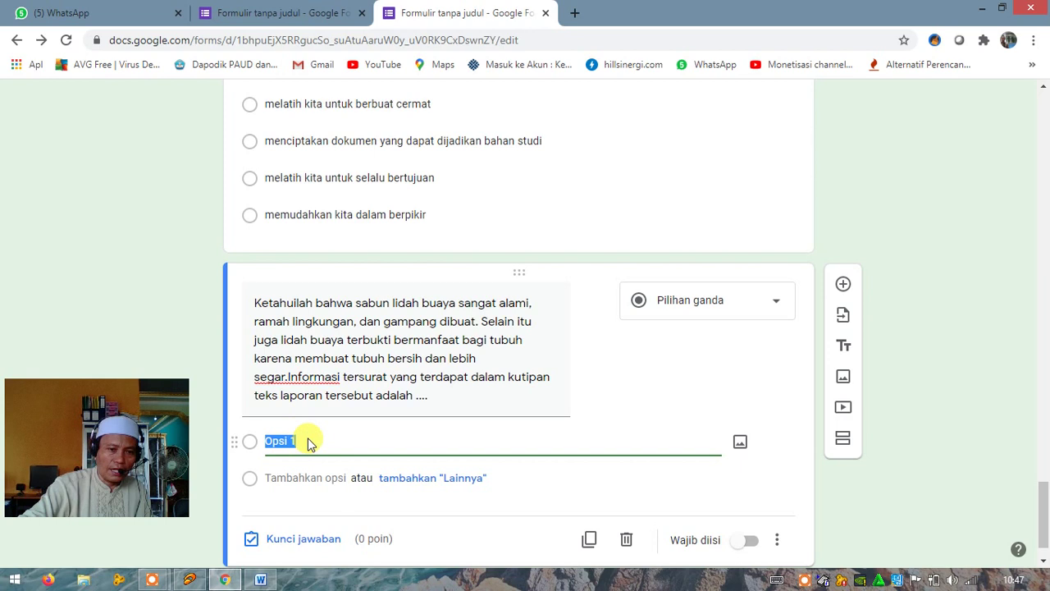
{"action": "key", "text": "ctrl+v"}
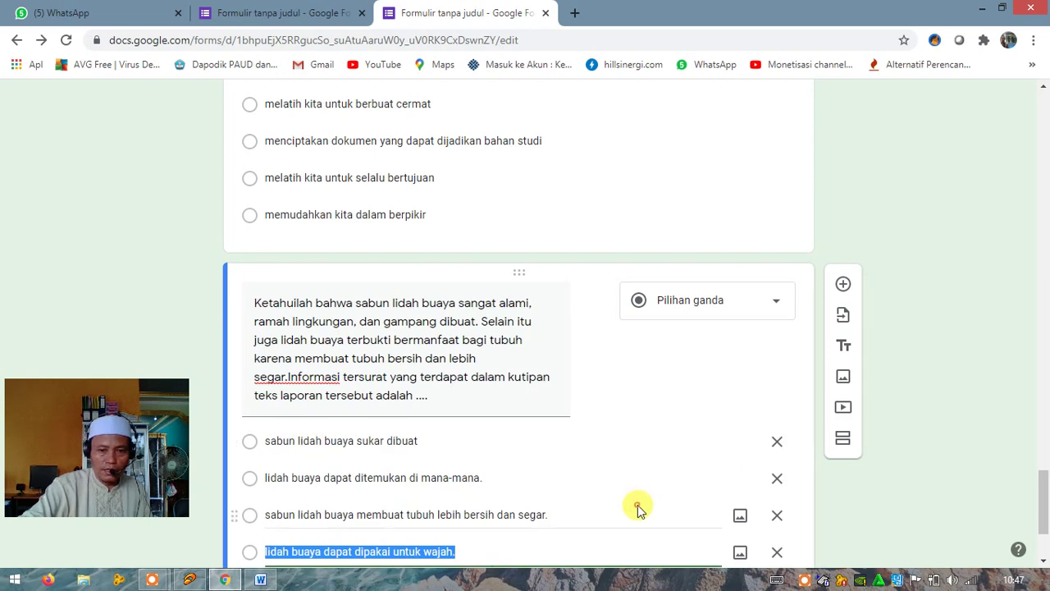
{"action": "right_click", "coordinate": [638, 508]}
{"action": "key", "text": "shift+Tab"}
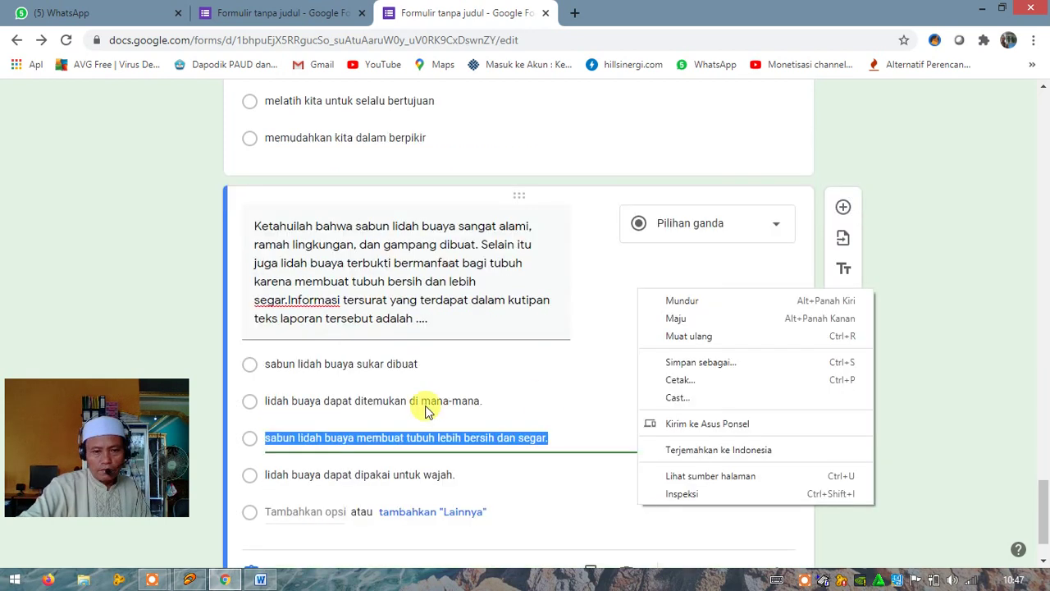
{"action": "scroll", "coordinate": [464, 490], "scroll_direction": "down", "scroll_amount": 1}
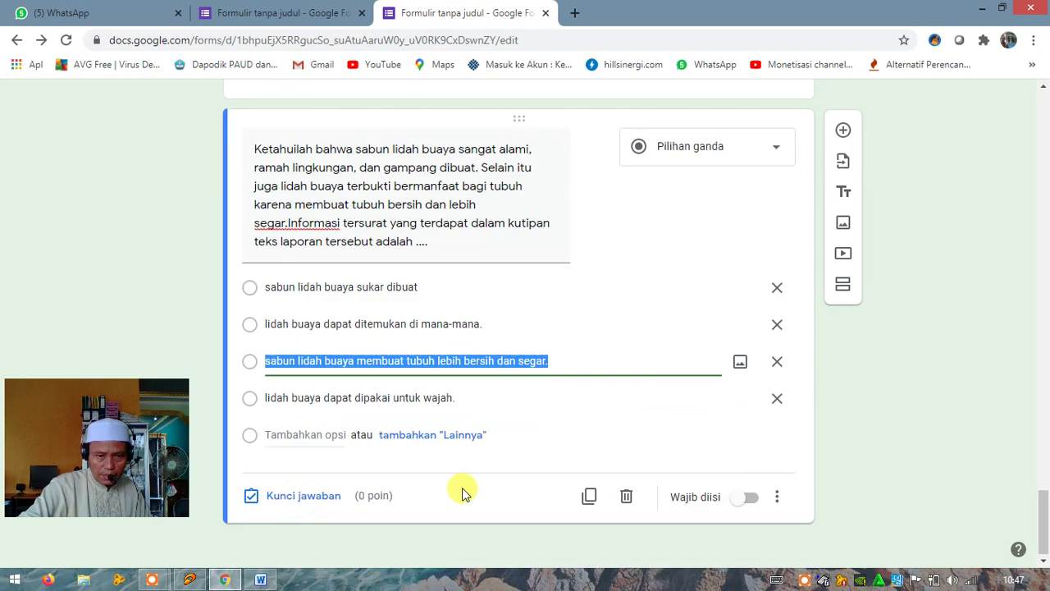
Set question 5's answer key to 'lidah buaya dapat dipakai untuk wajah.' worth 4 points
{"action": "left_click", "coordinate": [302, 497]}
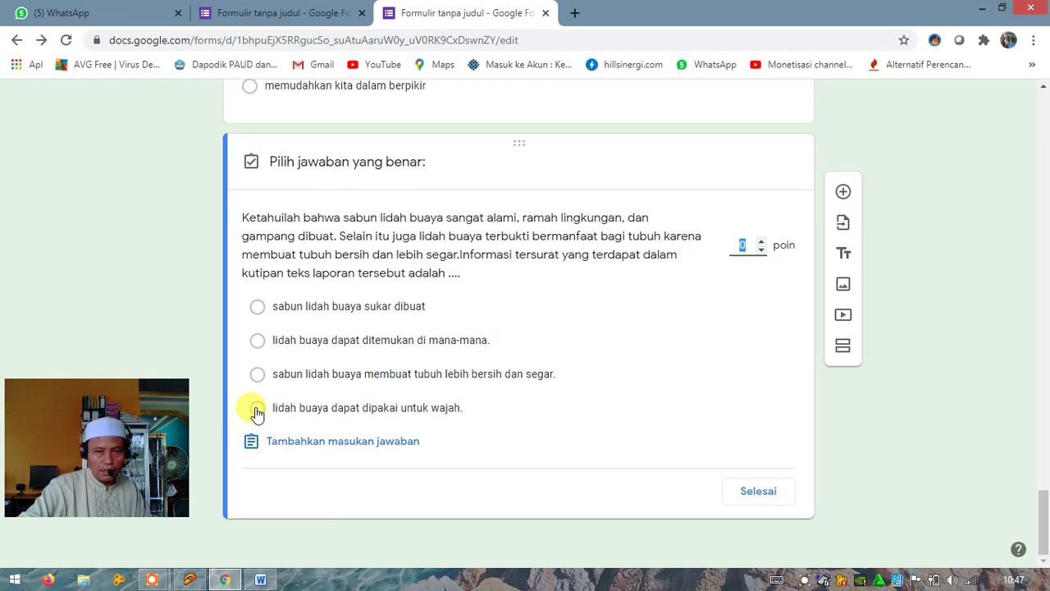
{"action": "left_click", "coordinate": [257, 410]}
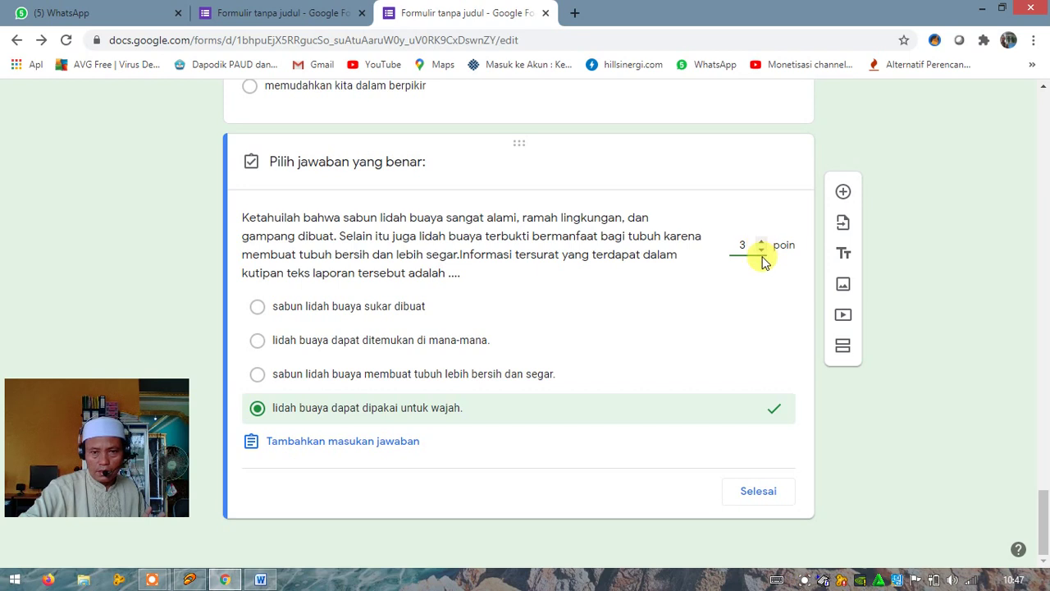
{"action": "left_click", "coordinate": [762, 242]}
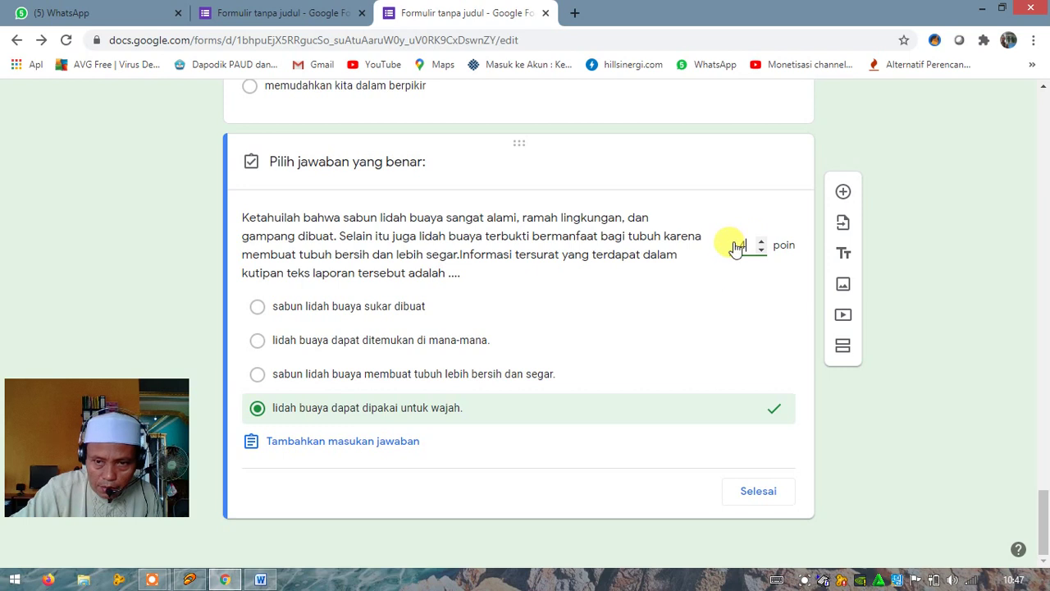
{"action": "left_click", "coordinate": [756, 493]}
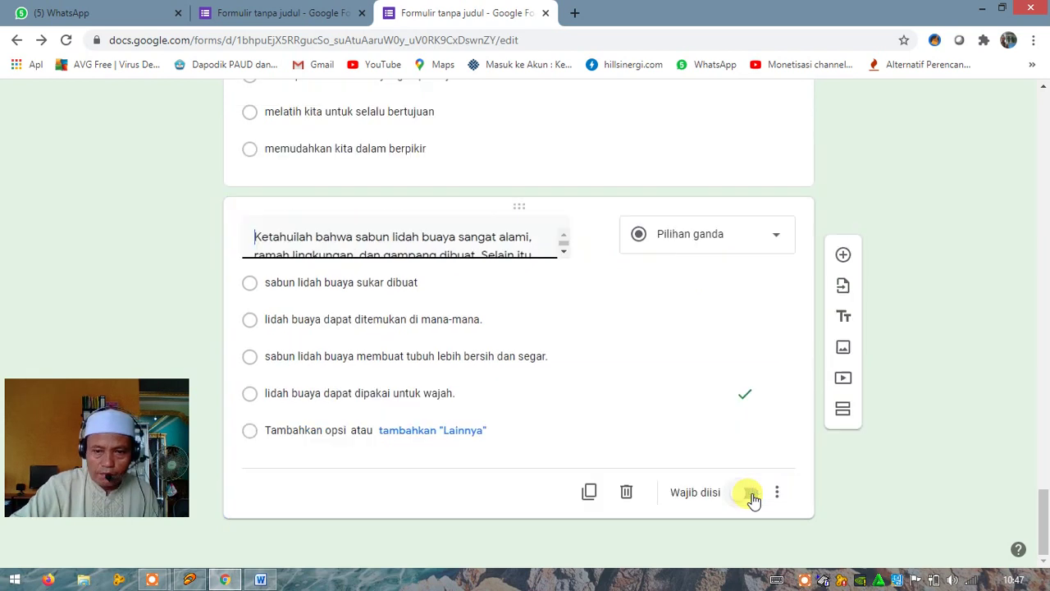